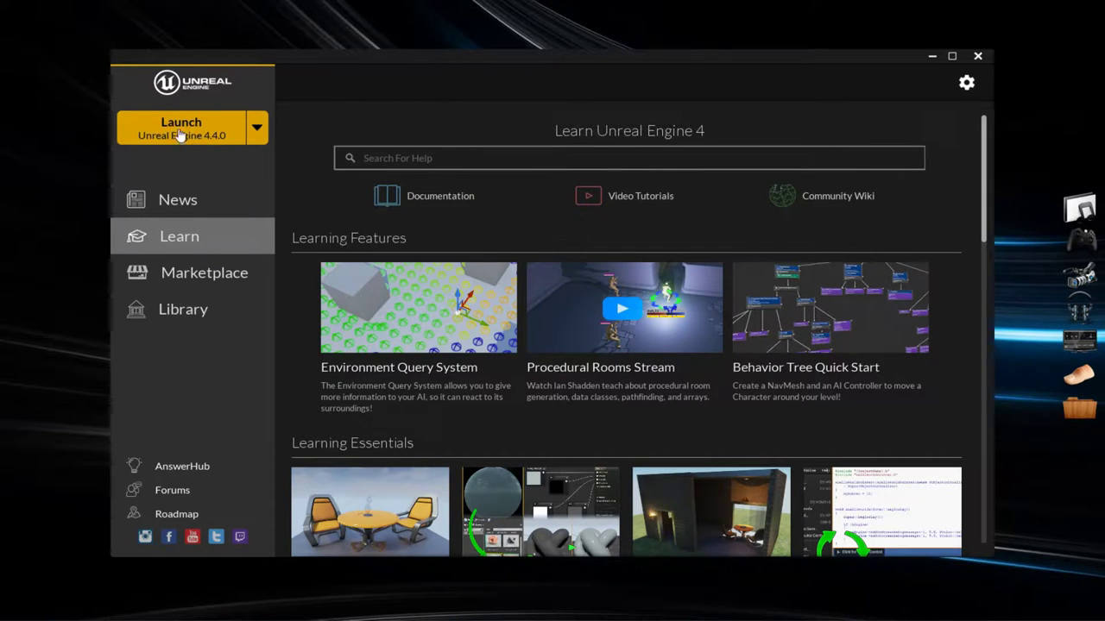
- Look through the launcher's engine news and learning resources pages
{"action": "left_click", "coordinate": [183, 201]}
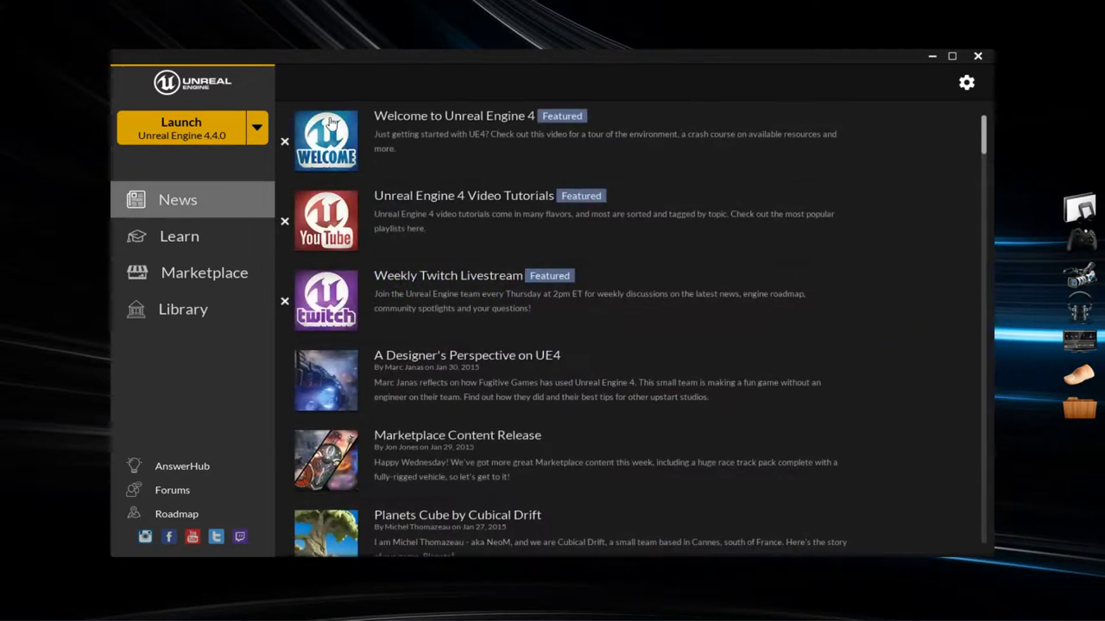
{"action": "left_click", "coordinate": [187, 244]}
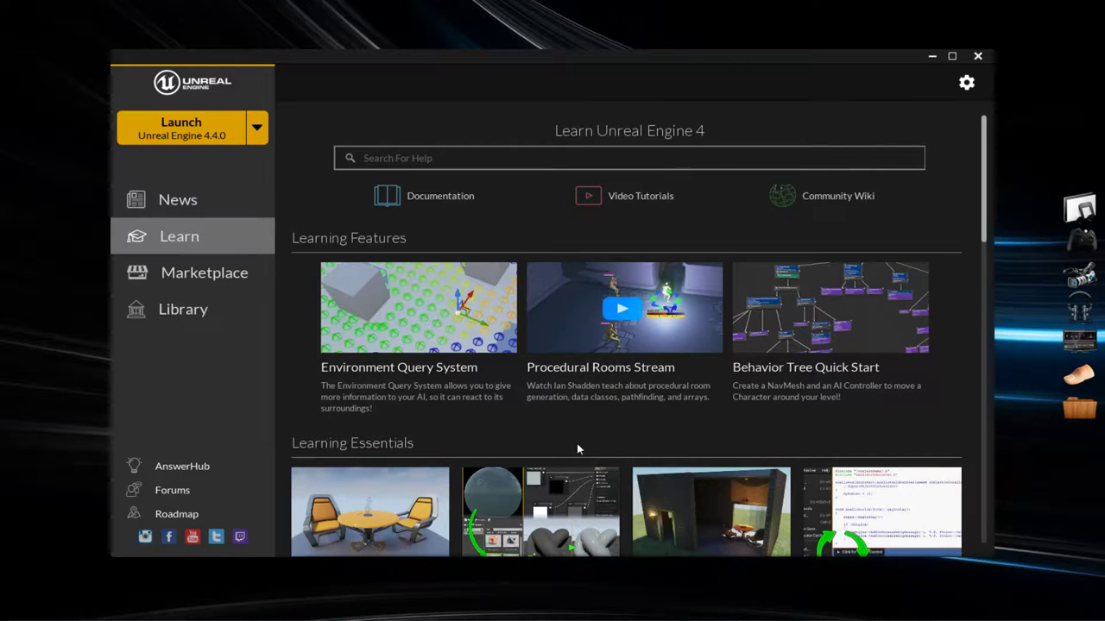
{"action": "scroll", "coordinate": [609, 458], "scroll_direction": "down", "scroll_amount": 3}
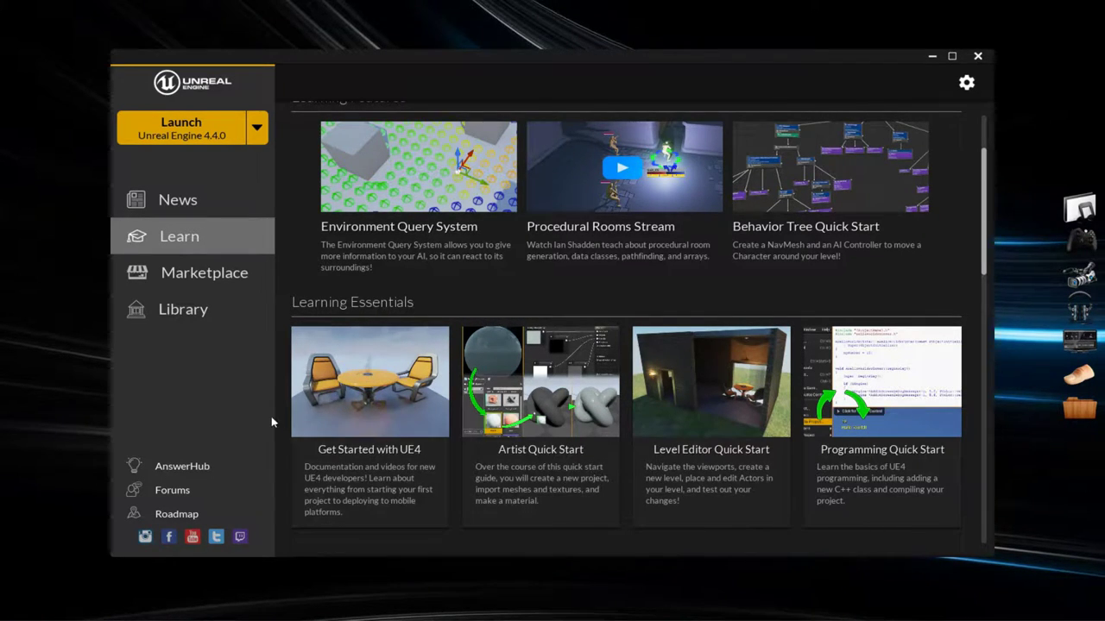
- Go to the Marketplace and scroll down to Showcases and Complete Projects, with free items like Sun Temple
{"action": "left_click", "coordinate": [215, 274]}
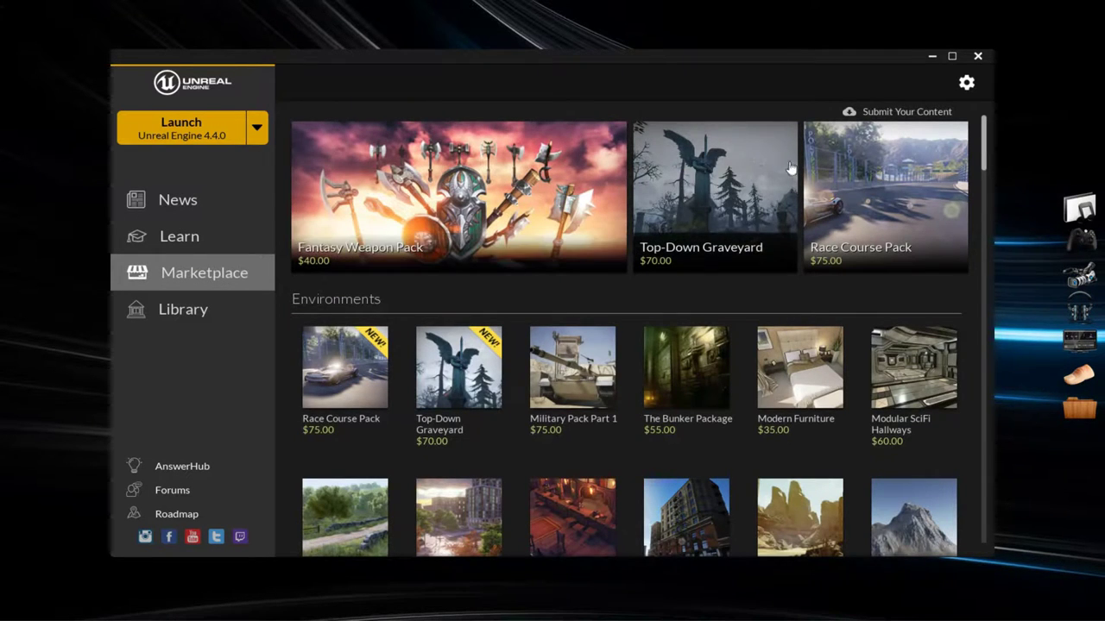
{"action": "mouse_move", "coordinate": [986, 135]}
{"action": "left_mouse_down"}
{"action": "mouse_move", "coordinate": [986, 226]}
{"action": "mouse_move", "coordinate": [990, 213]}
{"action": "left_mouse_up"}
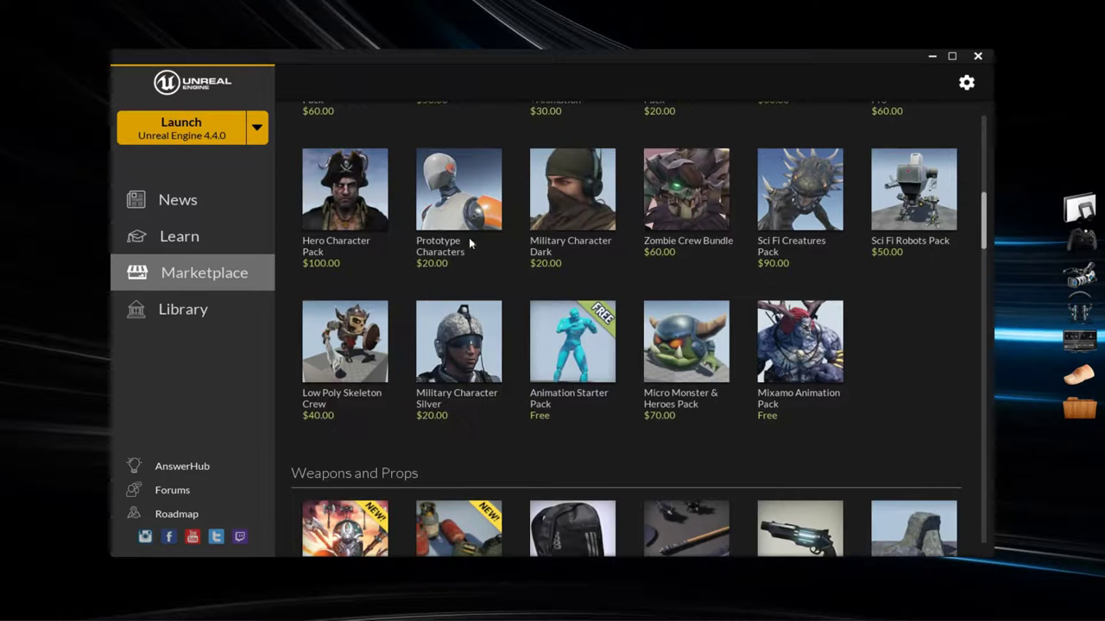
{"action": "left_click_drag", "start_coordinate": [986, 229], "coordinate": [988, 270]}
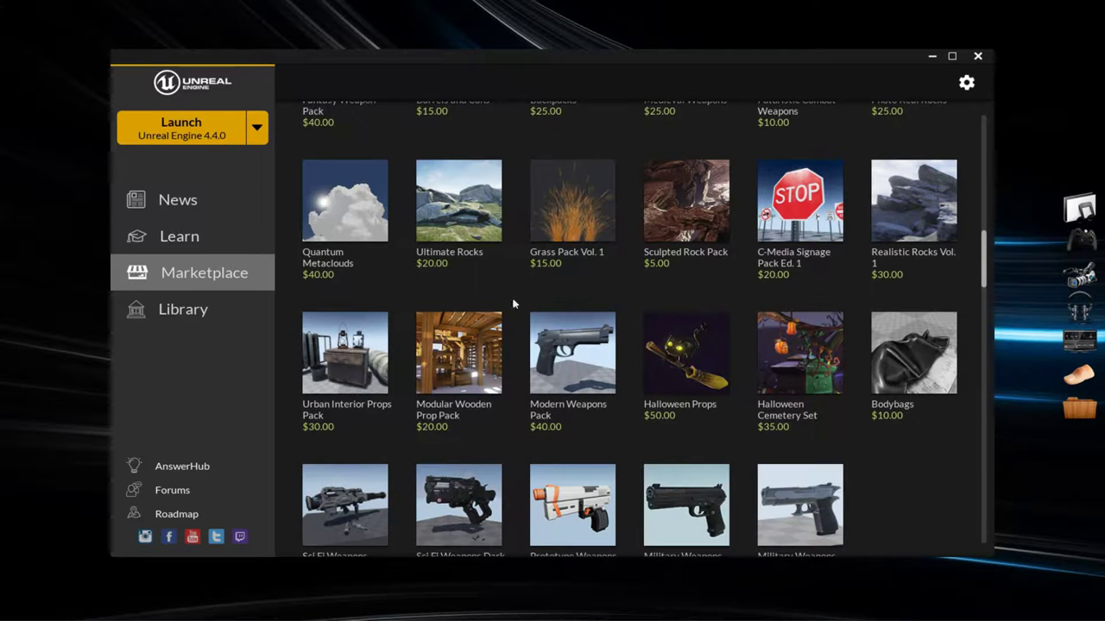
{"action": "scroll", "coordinate": [906, 430], "scroll_direction": "down", "scroll_amount": 1}
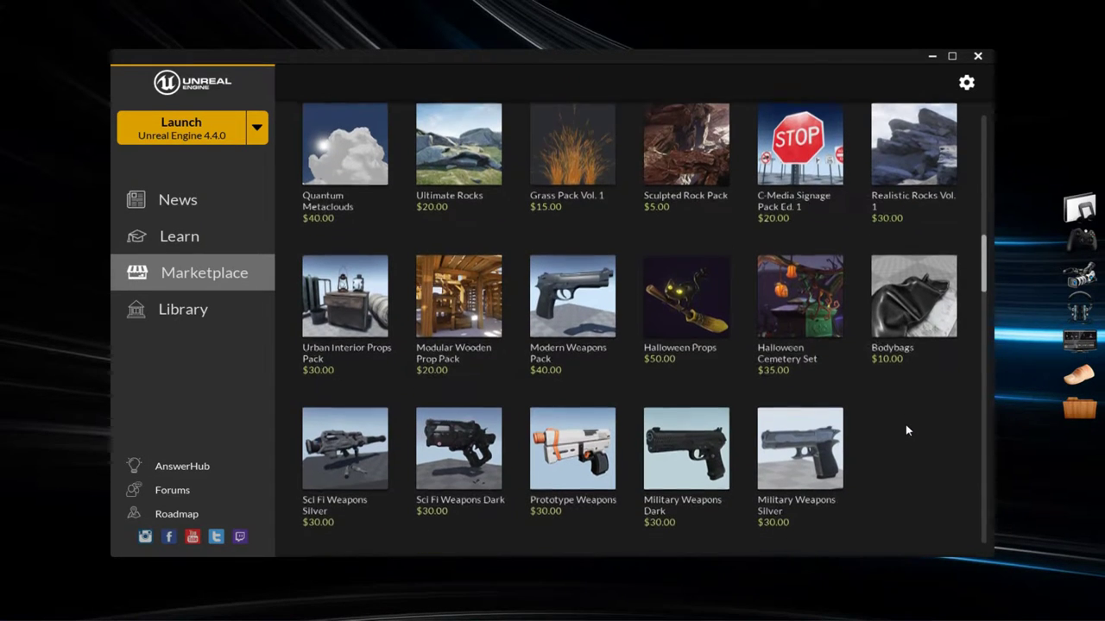
{"action": "left_click_drag", "start_coordinate": [984, 269], "coordinate": [989, 352]}
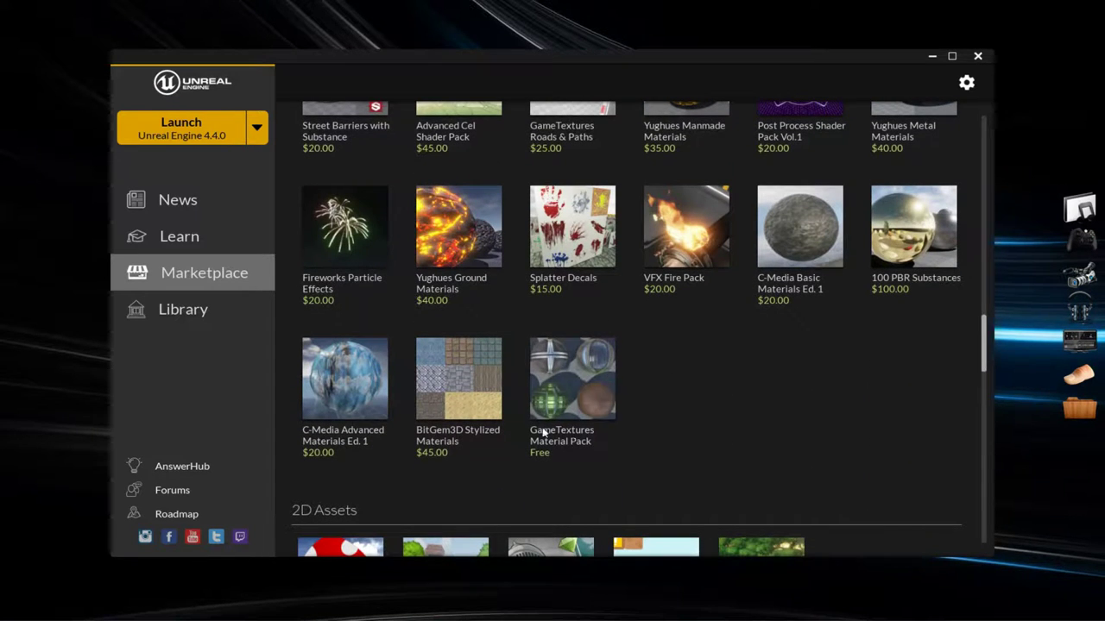
{"action": "scroll", "coordinate": [922, 388], "scroll_direction": "down", "scroll_amount": 3}
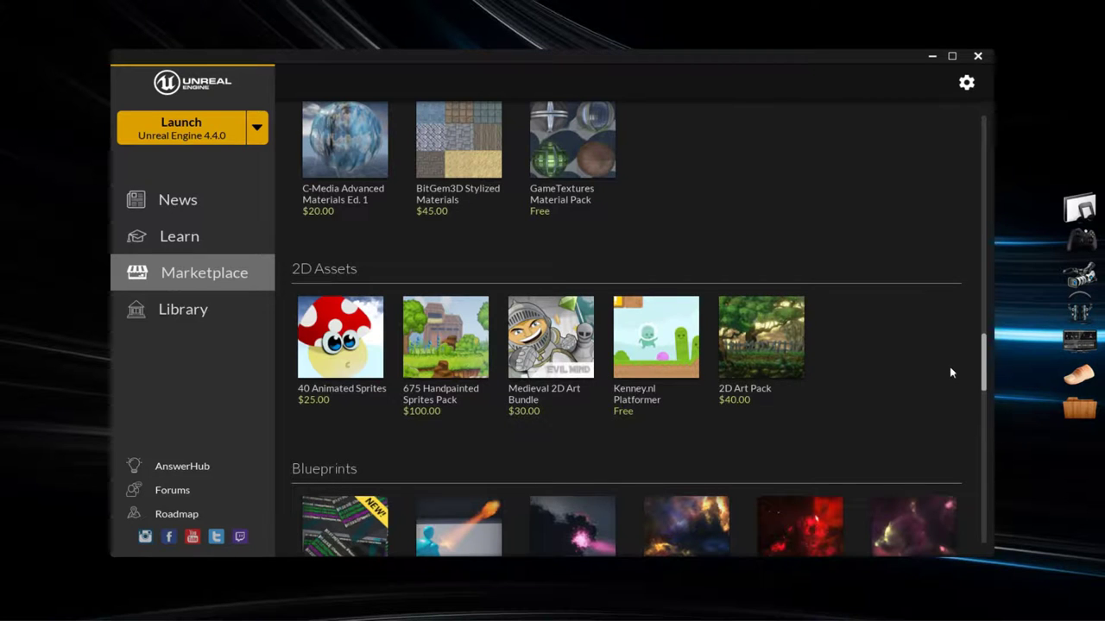
{"action": "left_click_drag", "start_coordinate": [984, 368], "coordinate": [989, 416]}
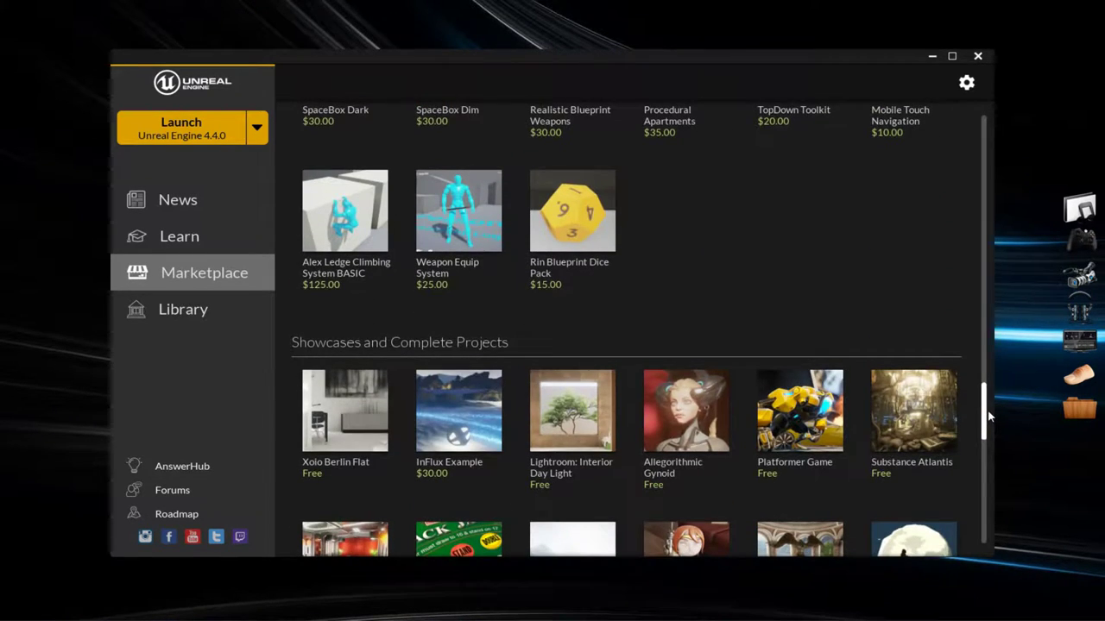
{"action": "scroll", "coordinate": [989, 416], "scroll_direction": "down", "scroll_amount": 3}
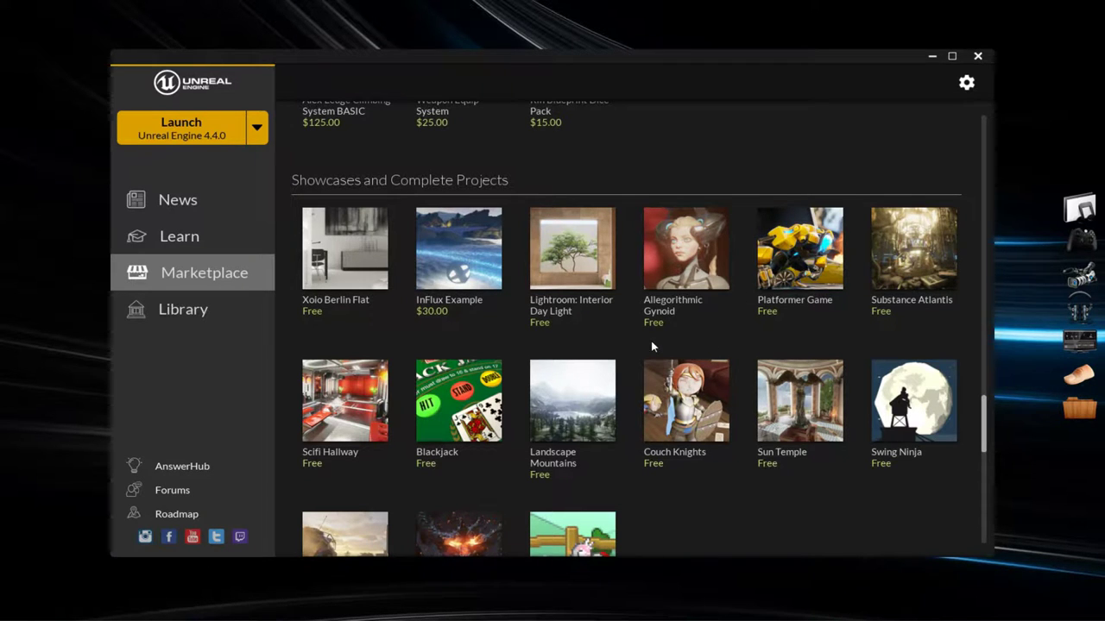
- Launch Unreal Engine 4.4.0 from the Library and start a new project
{"action": "left_click", "coordinate": [242, 312]}
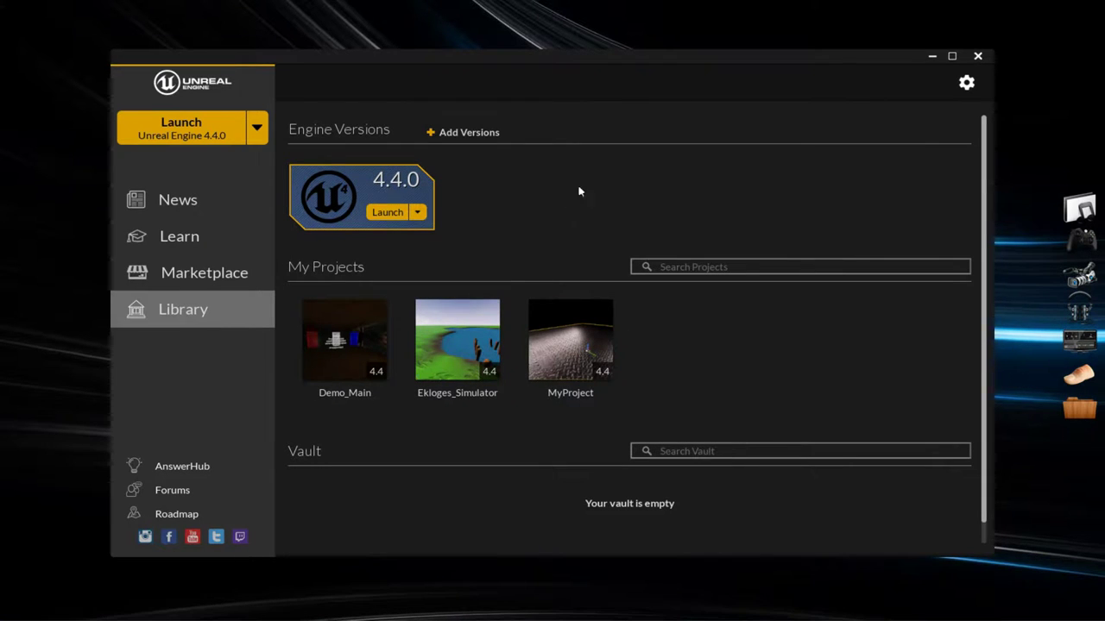
{"action": "left_click", "coordinate": [217, 127]}
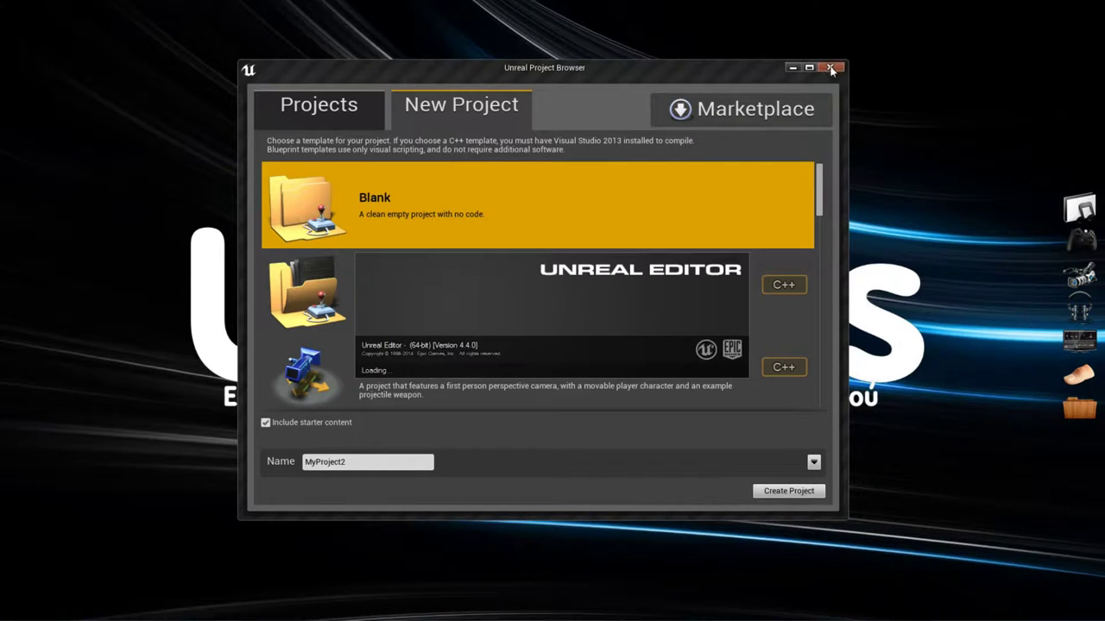
{"action": "left_click", "coordinate": [829, 66]}
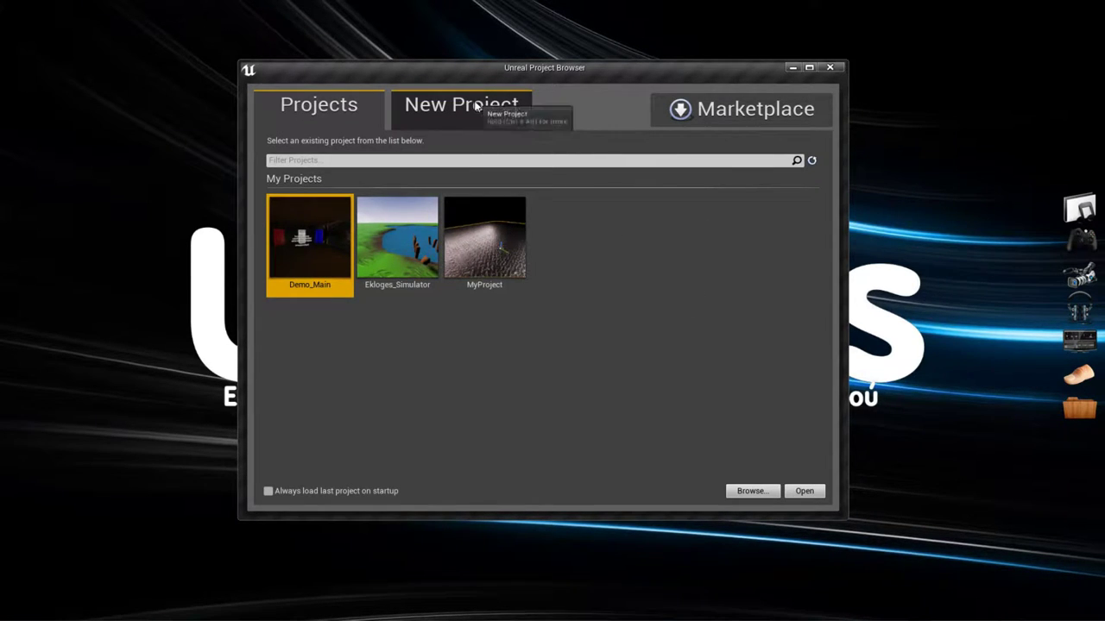
{"action": "left_click", "coordinate": [446, 111]}
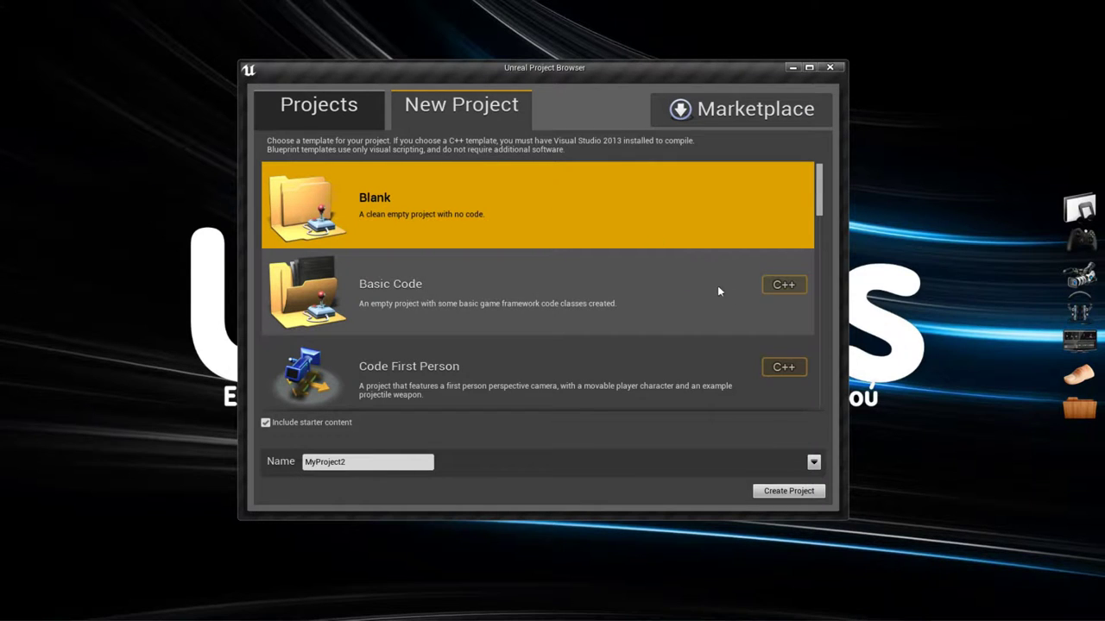
{"action": "mouse_move", "coordinate": [787, 285]}
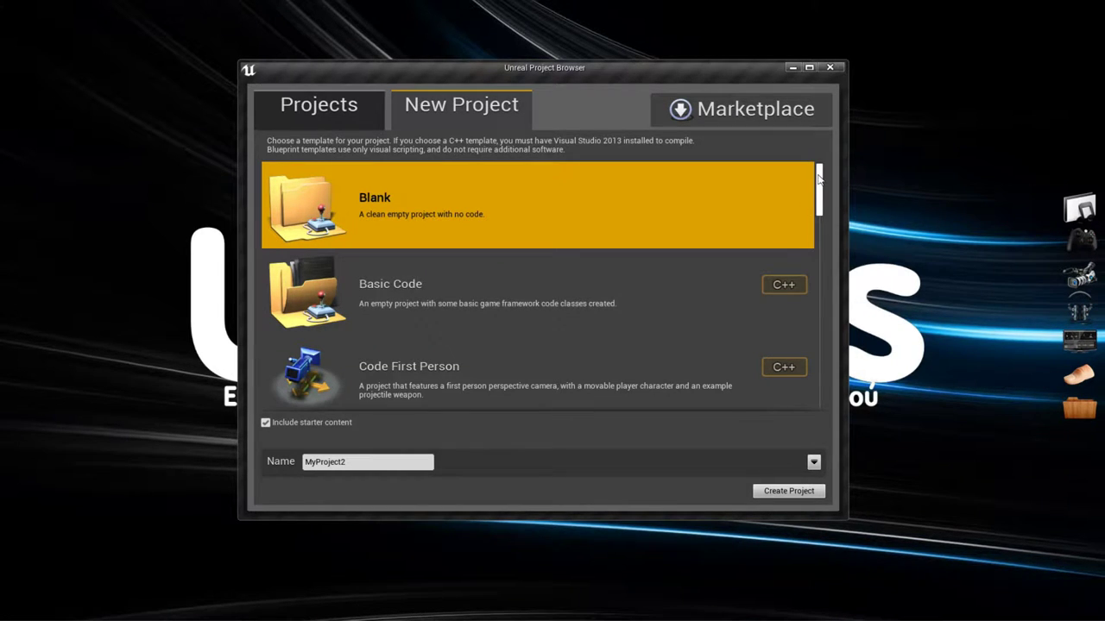
{"action": "left_click_drag", "start_coordinate": [819, 178], "coordinate": [820, 207]}
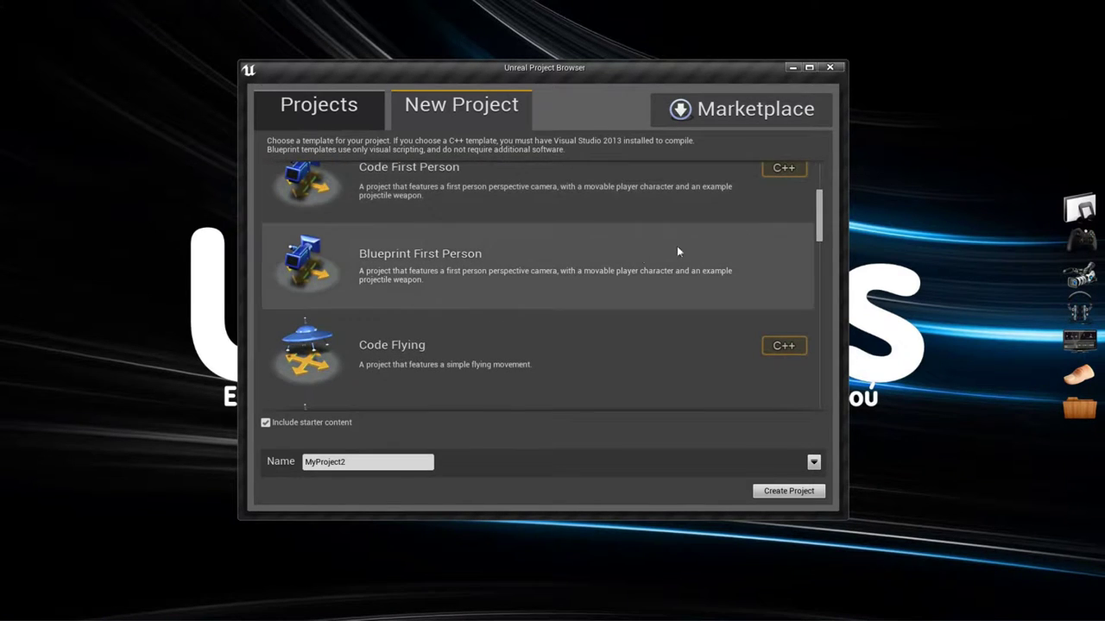
- Create a Blueprint First Person project named 'Utorials'
{"action": "left_click", "coordinate": [452, 266]}
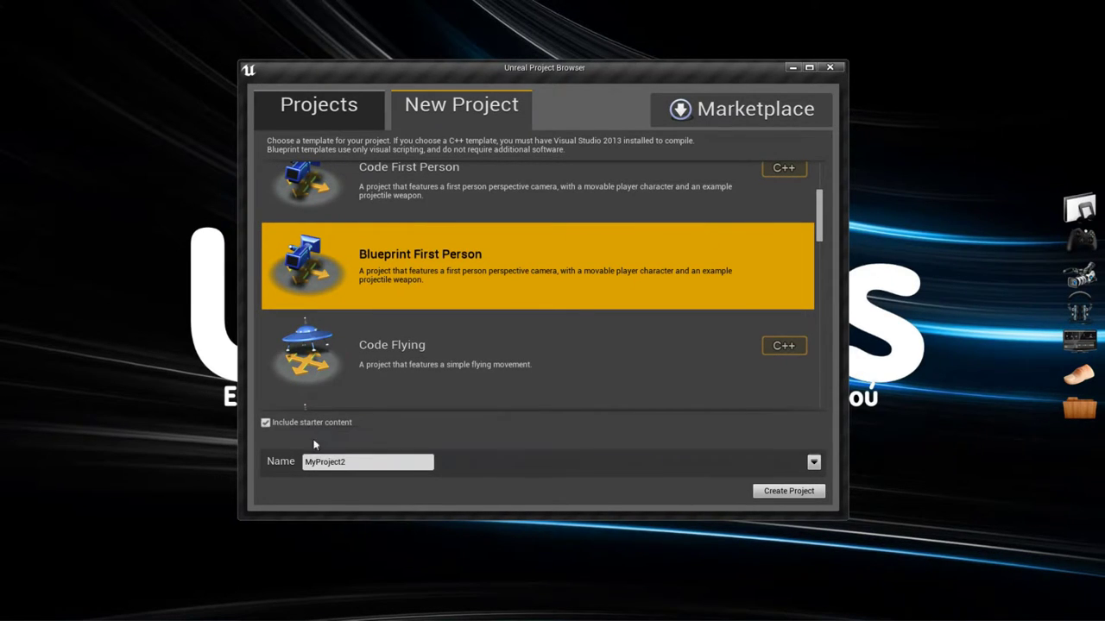
{"action": "left_click_drag", "start_coordinate": [365, 461], "coordinate": [267, 459]}
{"action": "type", "text": "U"}
{"action": "type", "text": "nti"}
{"action": "key", "text": "BackSpace"}
{"action": "key", "text": "BackSpace"}
{"action": "key", "text": "BackSpace"}
{"action": "type", "text": "tori"}
{"action": "type", "text": "als"}
{"action": "left_click", "coordinate": [797, 494]}
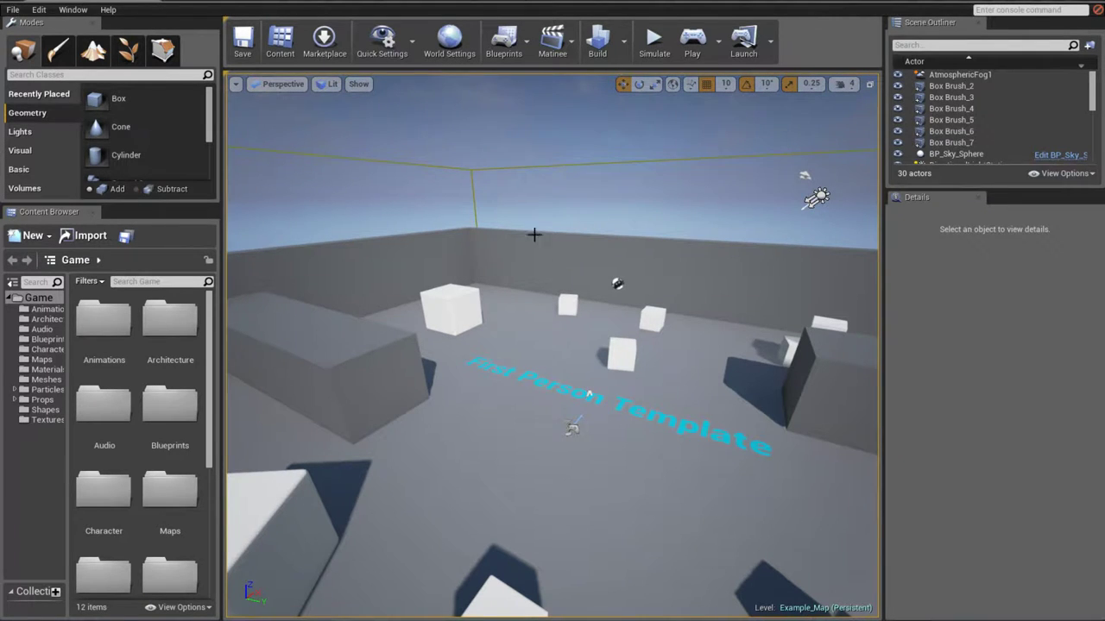
- Browse the Modes panel's Lights and Visual categories, then return to Geometry
{"action": "left_click", "coordinate": [38, 134]}
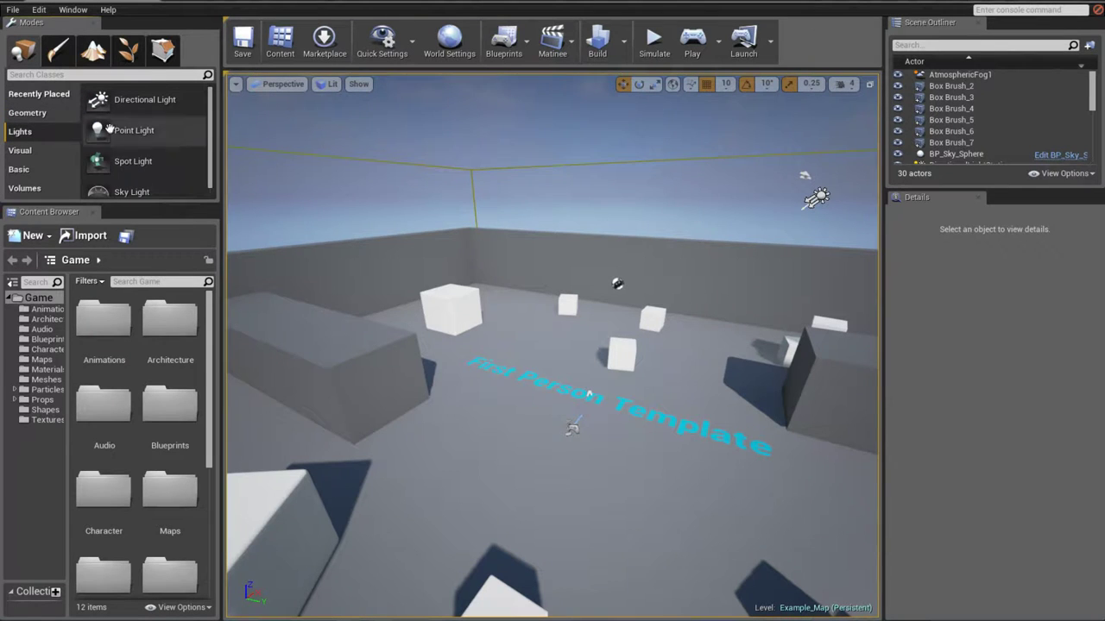
{"action": "left_click", "coordinate": [38, 155]}
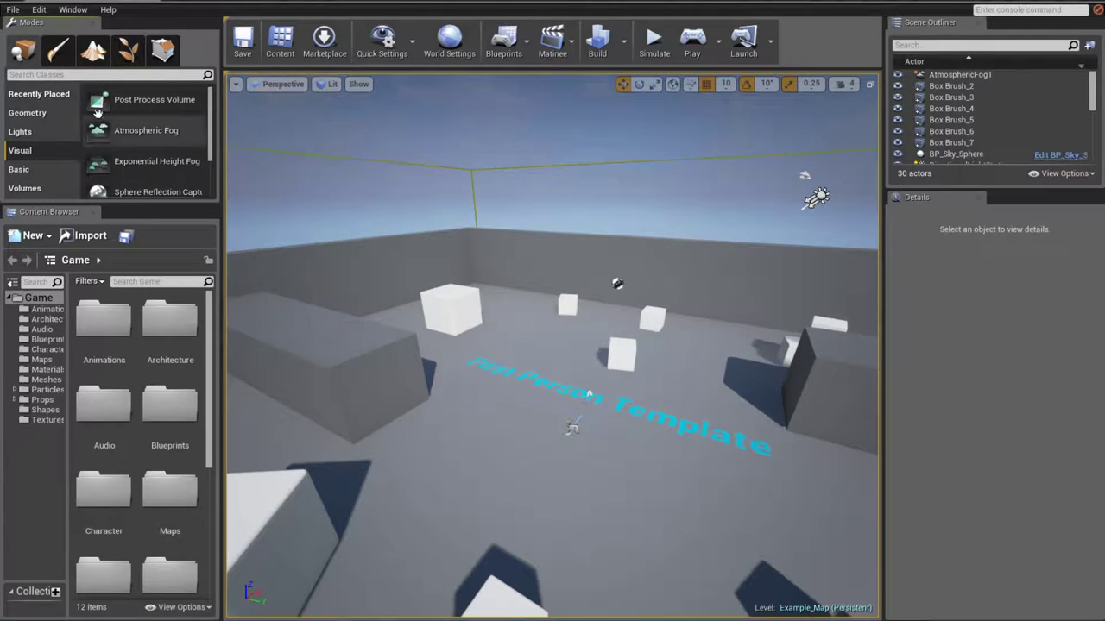
{"action": "left_click", "coordinate": [56, 121]}
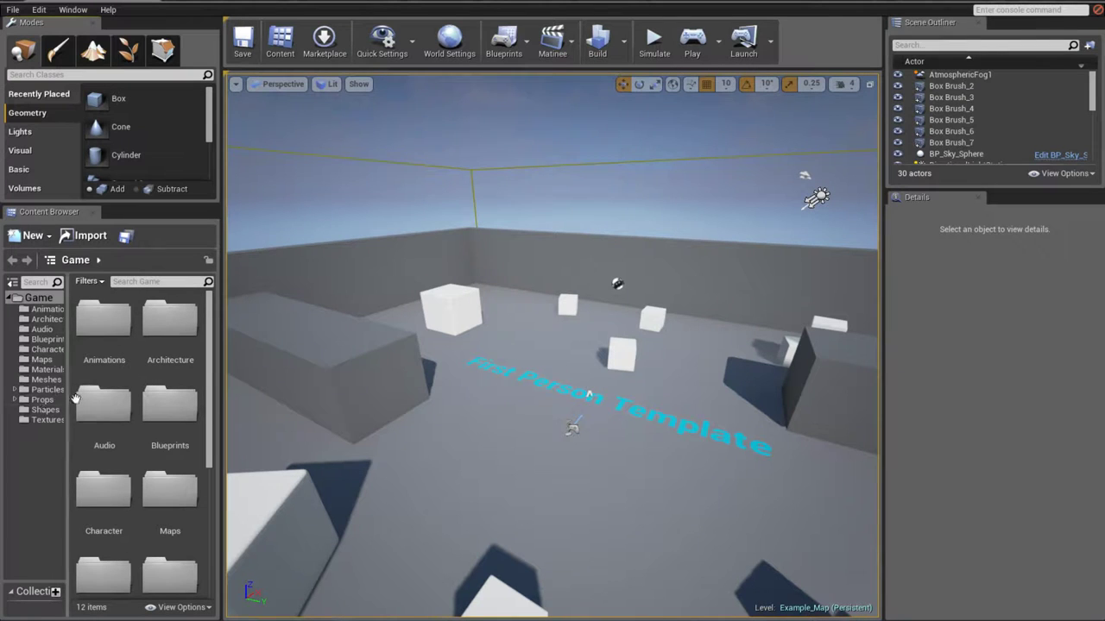
- Browse the Shapes, Meshes, Textures and Materials folders in the Content Browser
{"action": "left_click", "coordinate": [44, 411]}
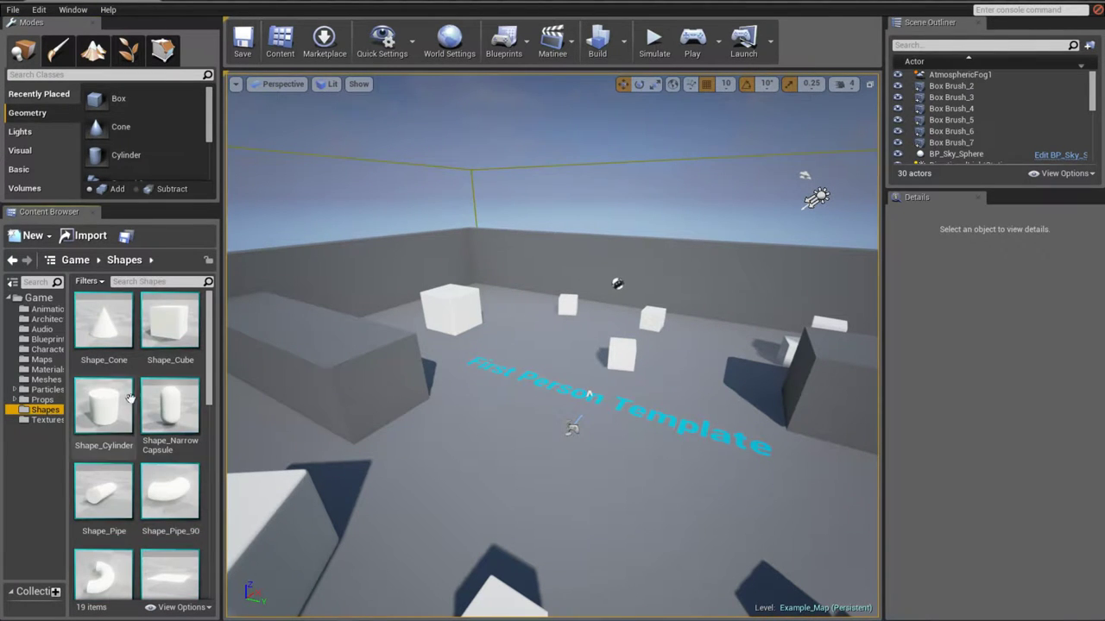
{"action": "scroll", "coordinate": [208, 372], "scroll_direction": "down", "scroll_amount": 2}
{"action": "scroll", "coordinate": [208, 372], "scroll_direction": "down", "scroll_amount": 3}
{"action": "scroll", "coordinate": [187, 524], "scroll_direction": "down", "scroll_amount": 3}
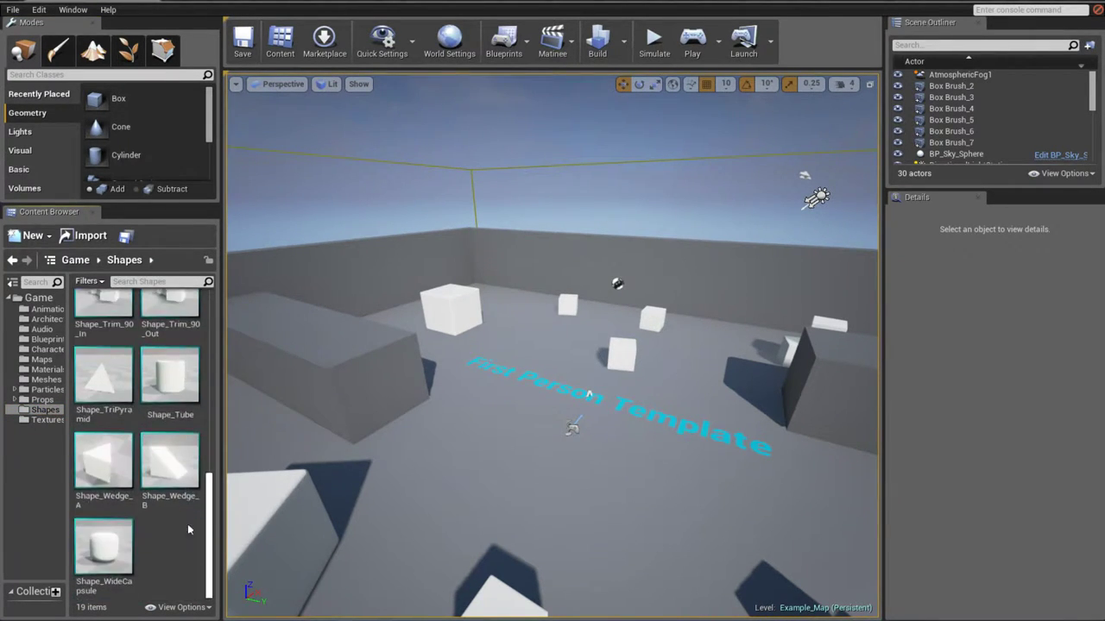
{"action": "left_click", "coordinate": [45, 380]}
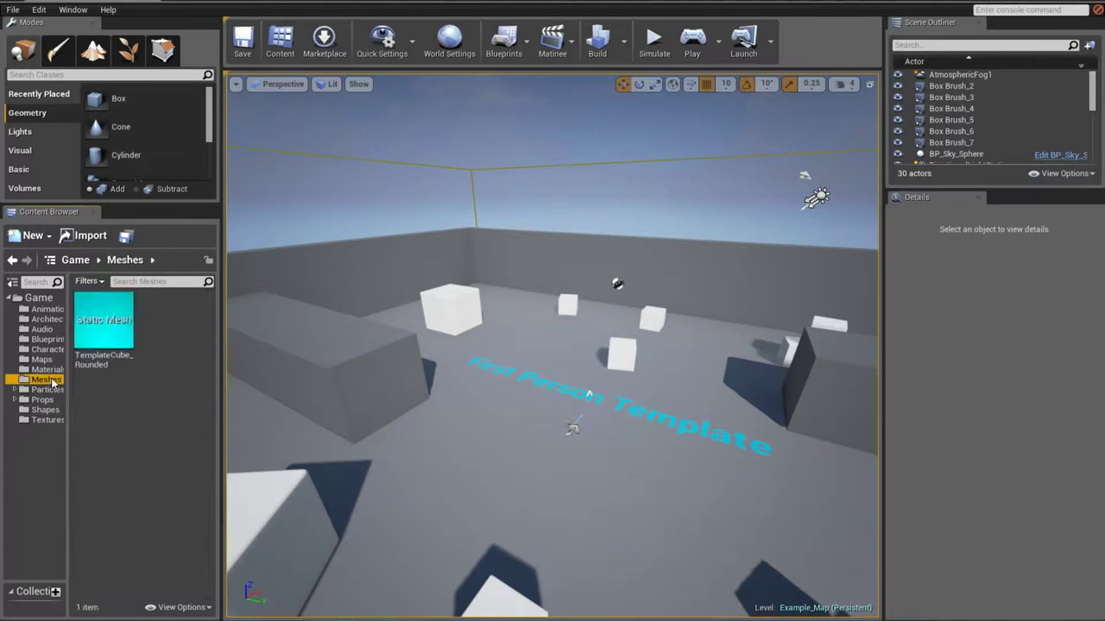
{"action": "left_click", "coordinate": [41, 410]}
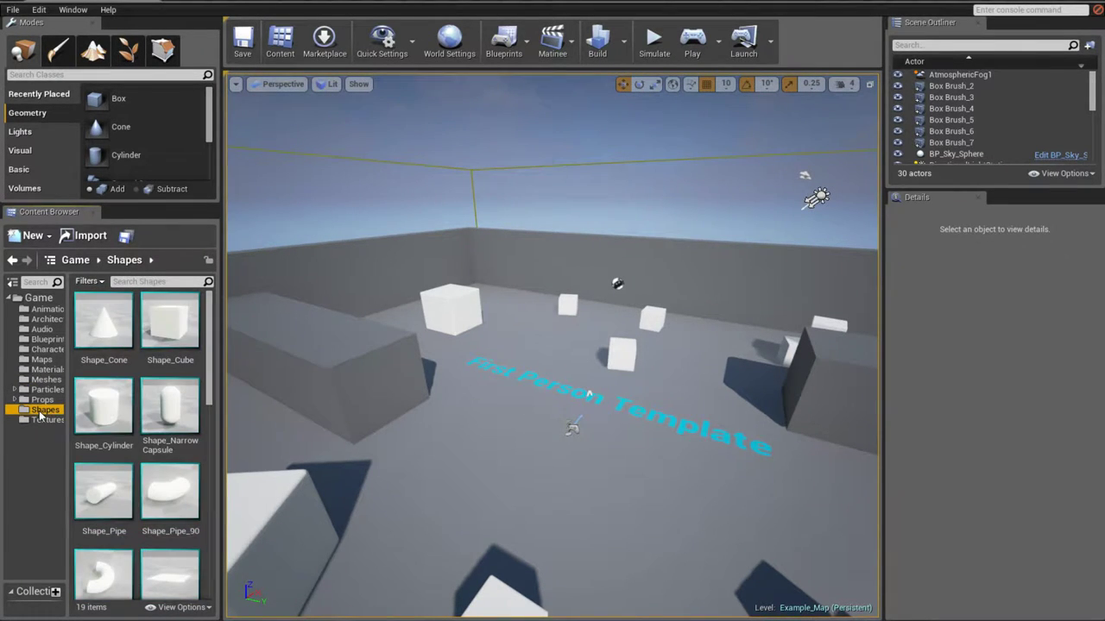
{"action": "left_click_drag", "start_coordinate": [210, 311], "coordinate": [209, 464]}
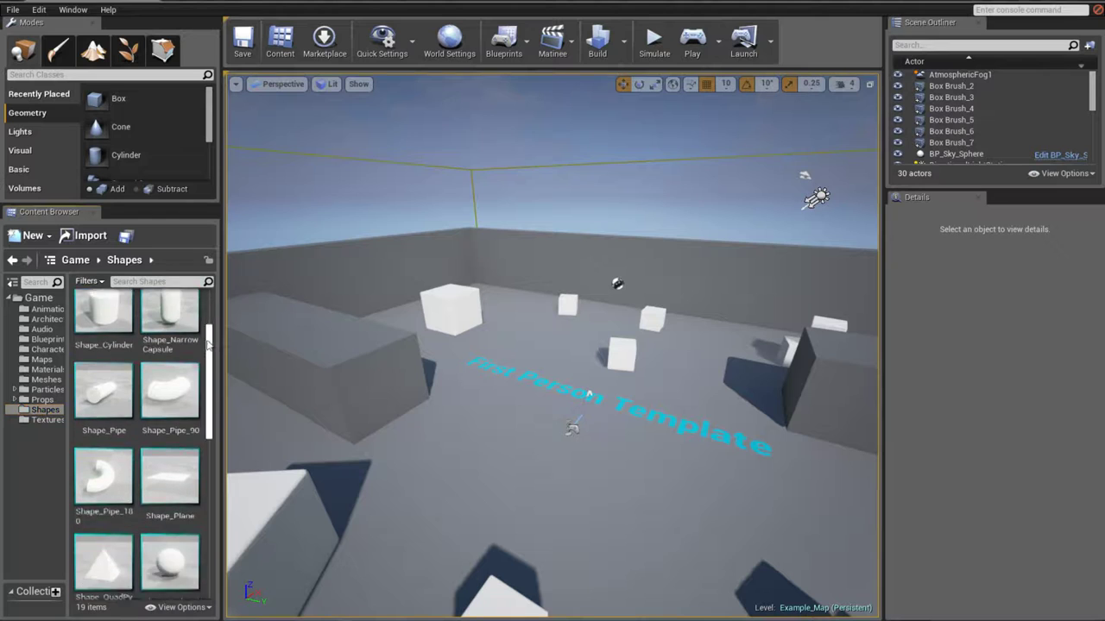
{"action": "left_click", "coordinate": [44, 419]}
{"action": "left_click_drag", "start_coordinate": [209, 346], "coordinate": [207, 385]}
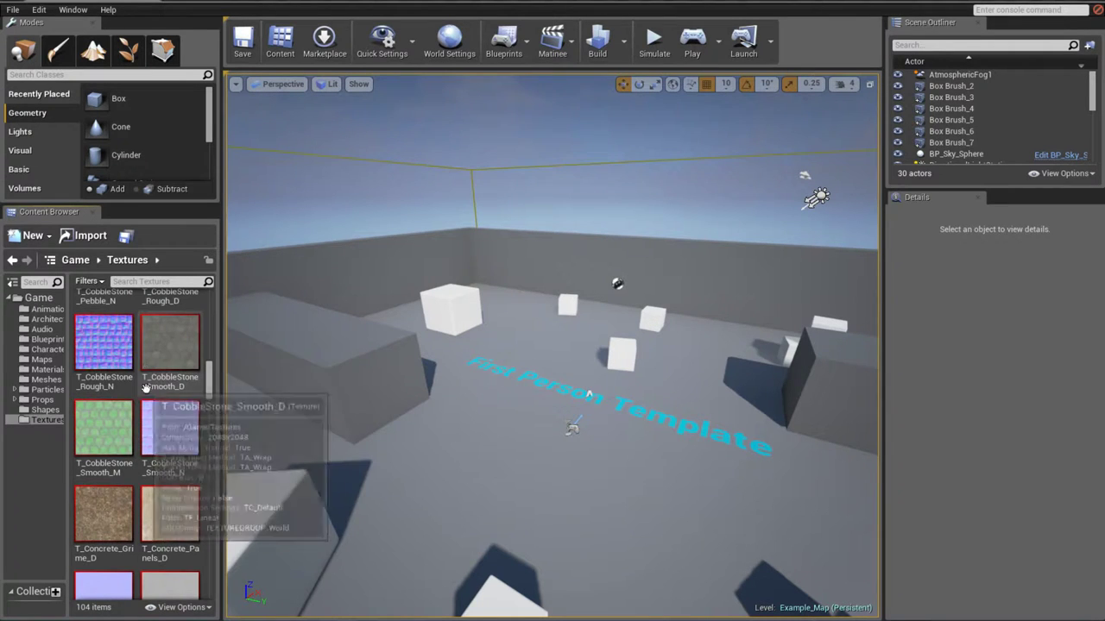
{"action": "left_click", "coordinate": [47, 370]}
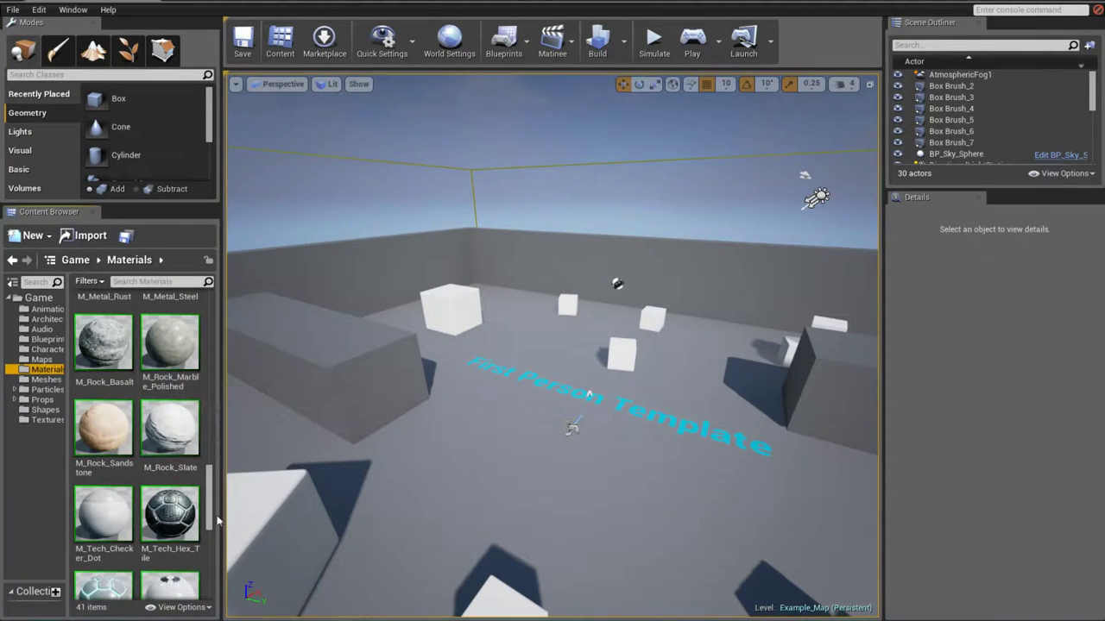
{"action": "mouse_move", "coordinate": [208, 475]}
{"action": "left_mouse_down"}
{"action": "mouse_move", "coordinate": [213, 497]}
{"action": "mouse_move", "coordinate": [208, 327]}
{"action": "left_mouse_up"}
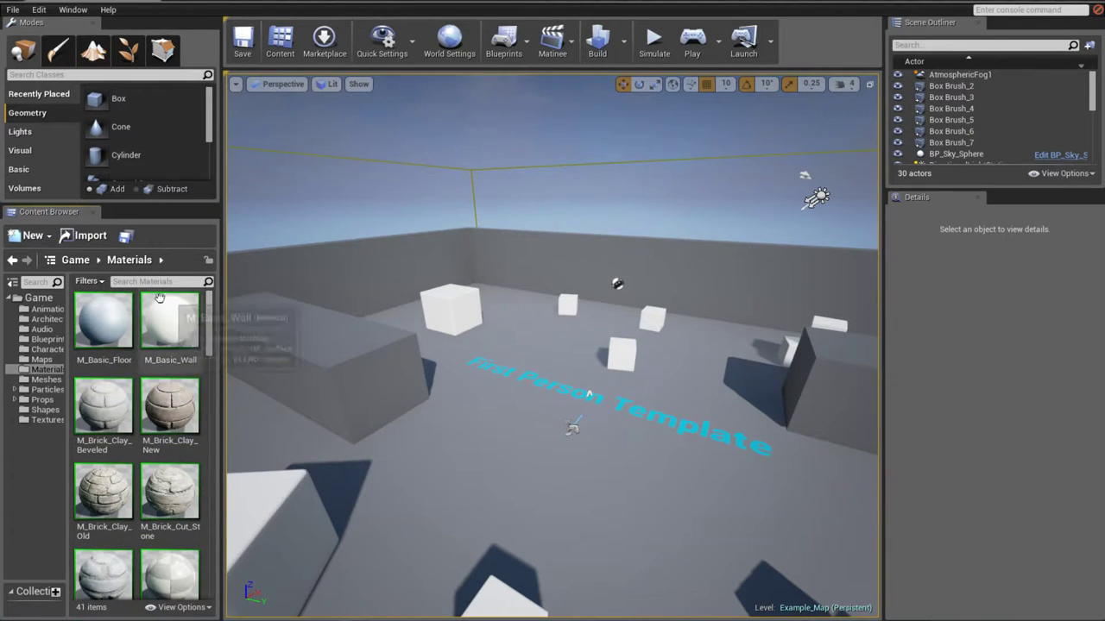
- Show the Character folder, then the Blueprints folder with its 11 blueprints
{"action": "left_click", "coordinate": [41, 359]}
{"action": "left_click", "coordinate": [49, 349]}
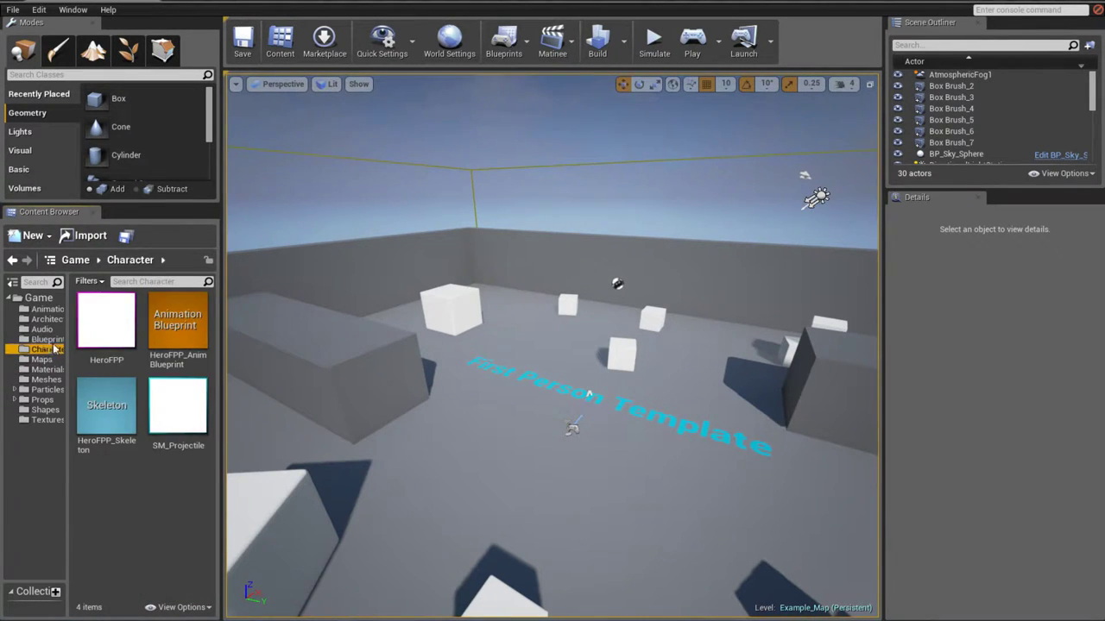
{"action": "left_click", "coordinate": [47, 339]}
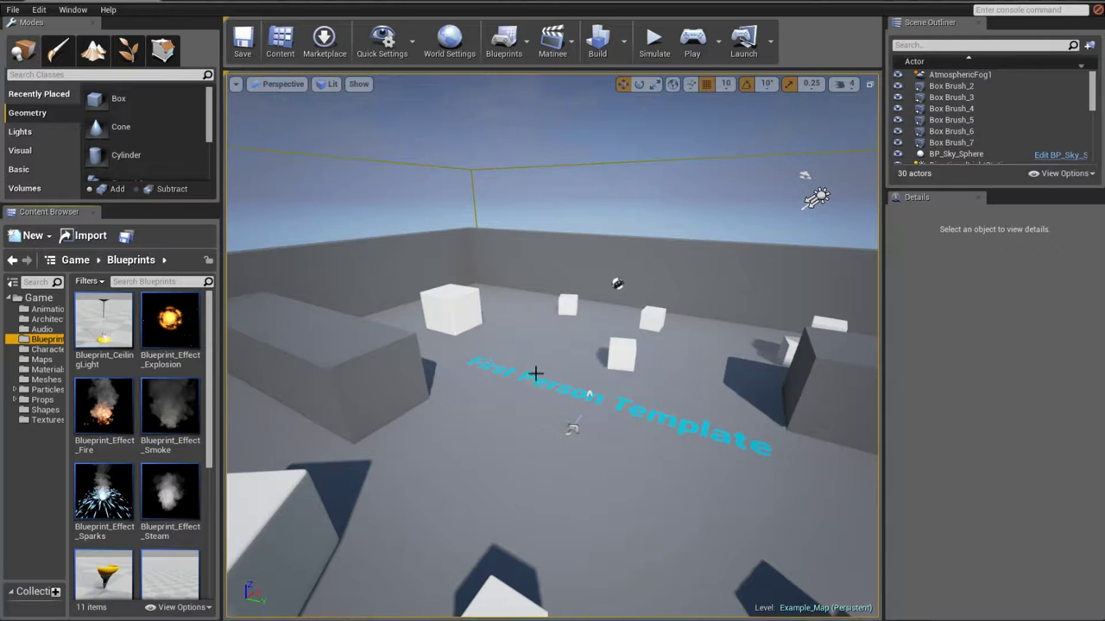
{"action": "right_click_drag", "start_coordinate": [548, 335], "coordinate": [548, 335]}
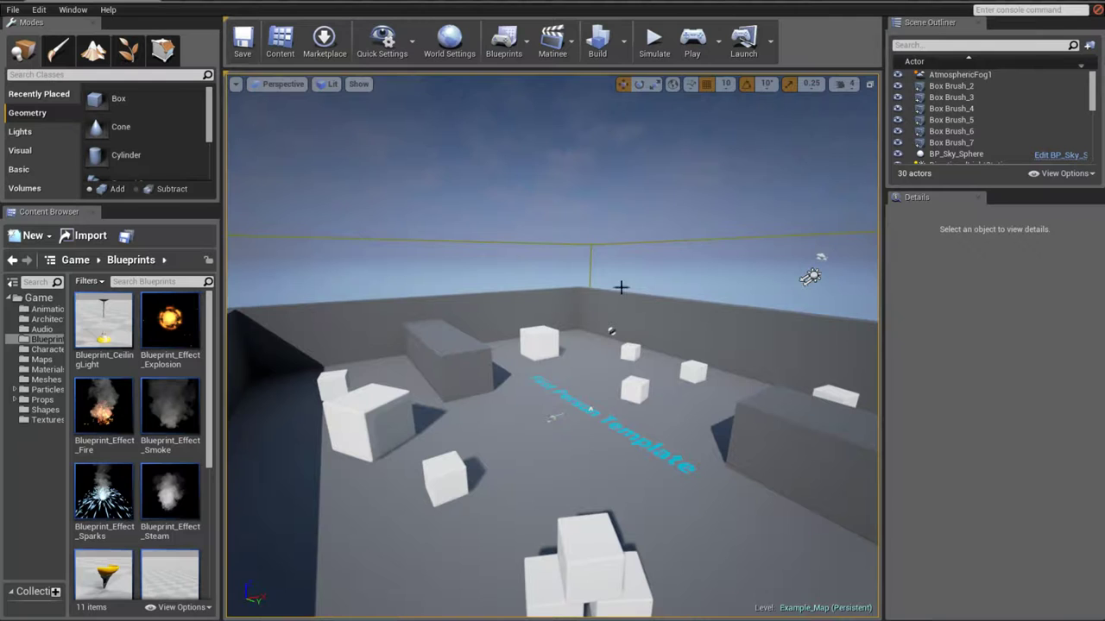
{"action": "left_click", "coordinate": [840, 84]}
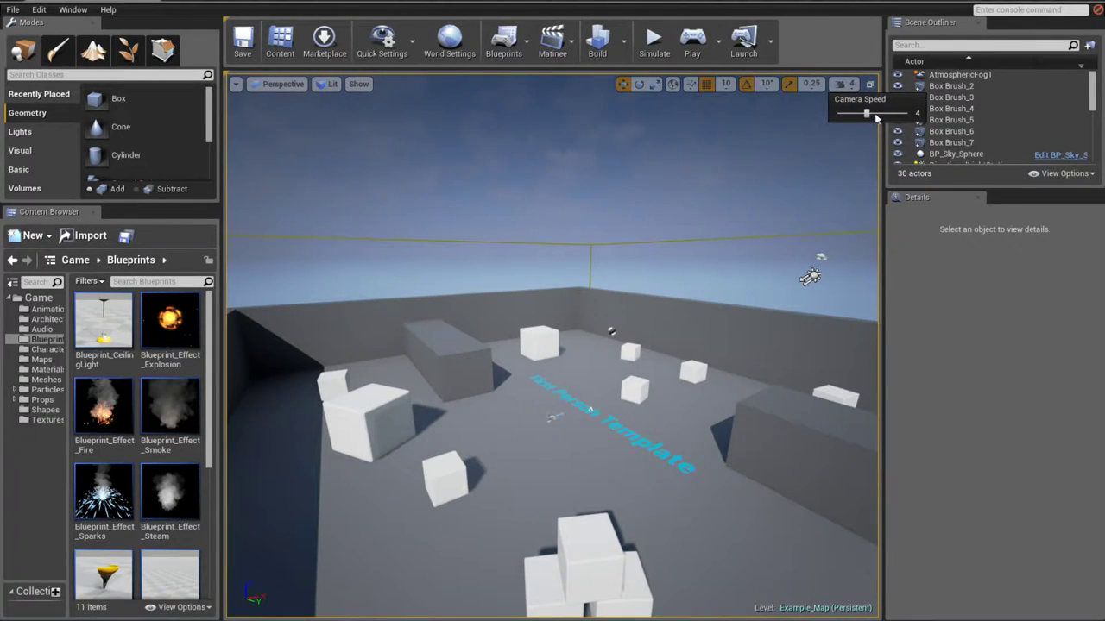
{"action": "right_click_drag", "start_coordinate": [604, 345], "coordinate": [604, 345]}
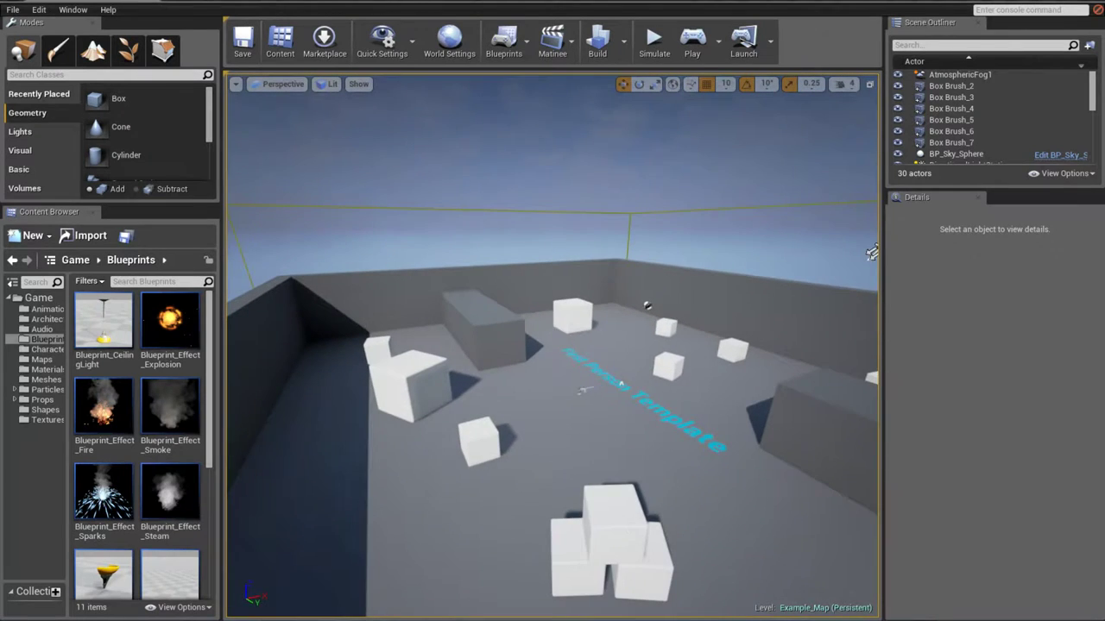
{"action": "right_click_drag", "start_coordinate": [872, 251], "coordinate": [871, 251]}
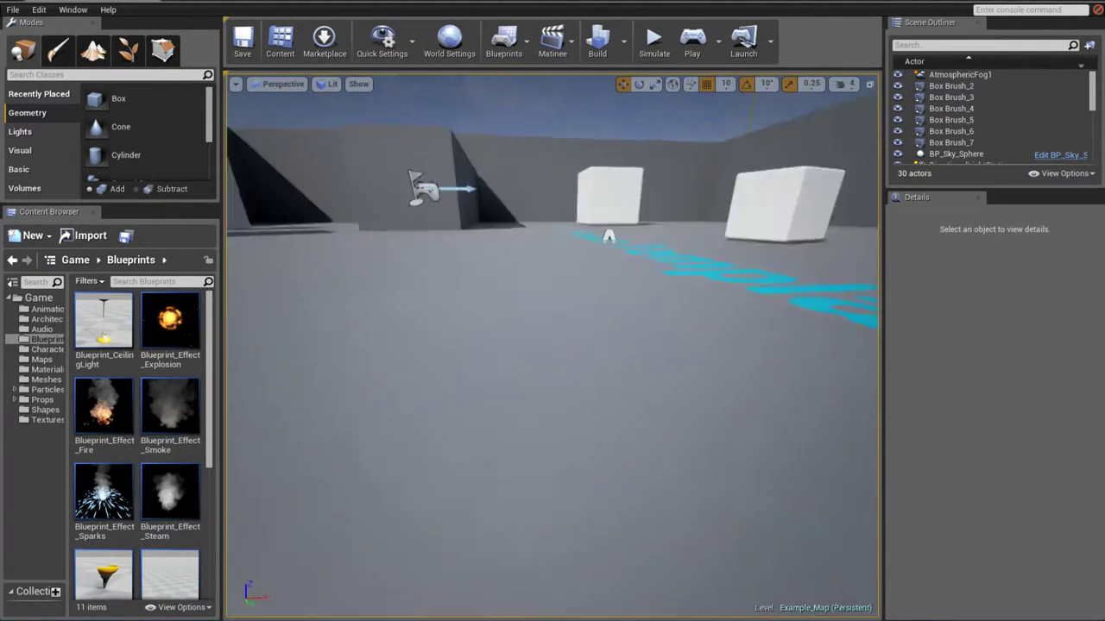
{"action": "right_click_drag", "start_coordinate": [774, 205], "coordinate": [774, 205]}
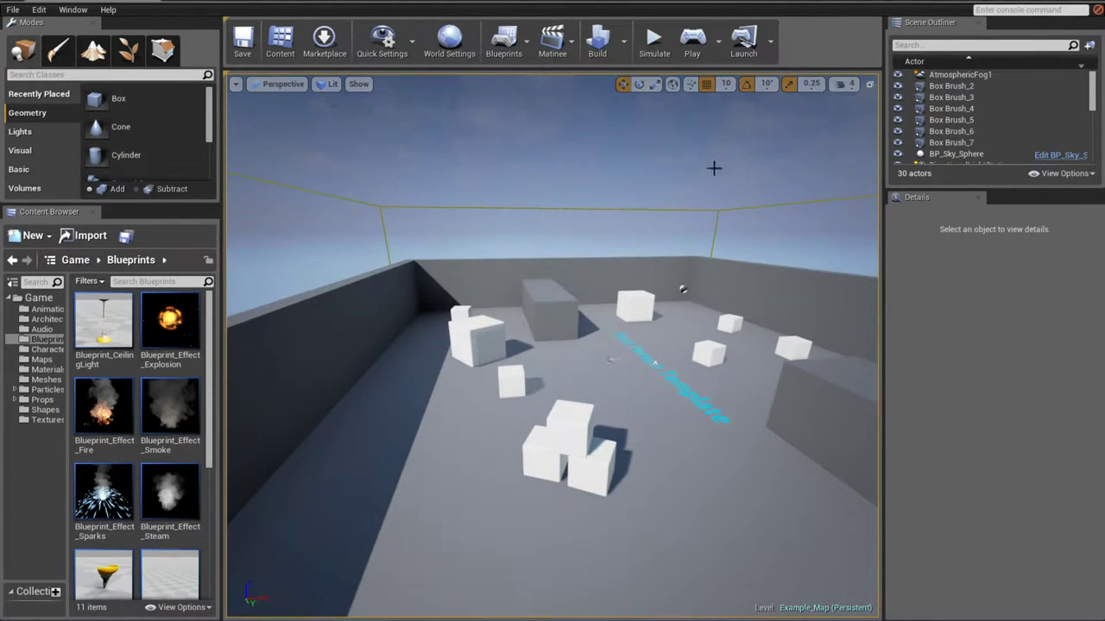
{"action": "right_click_drag", "start_coordinate": [550, 341], "coordinate": [550, 342]}
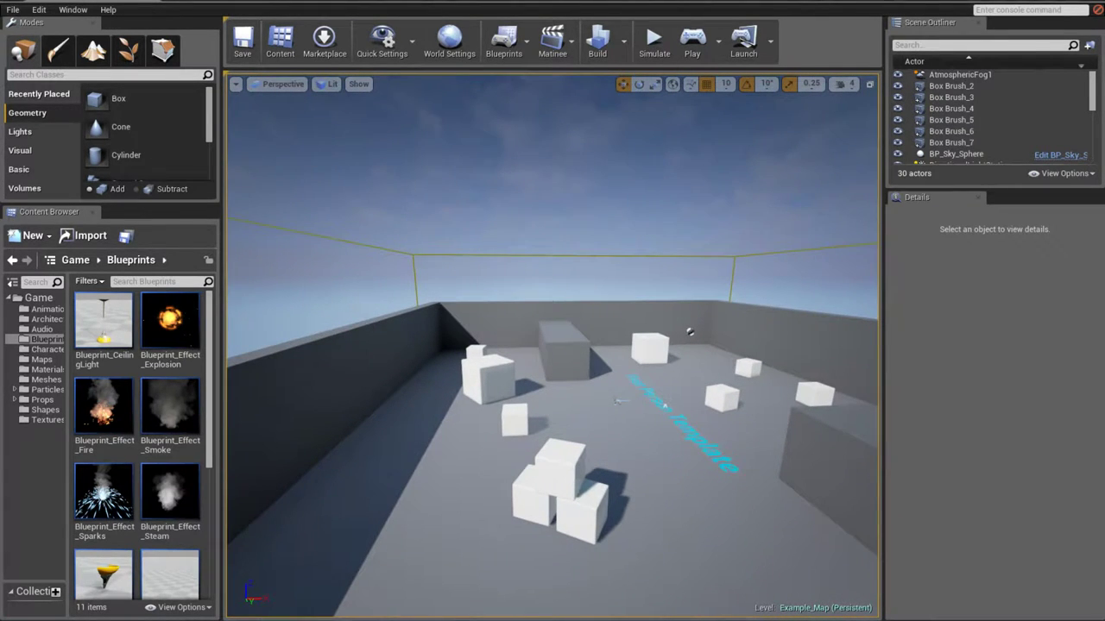
{"action": "right_click_drag", "start_coordinate": [594, 324], "coordinate": [611, 360]}
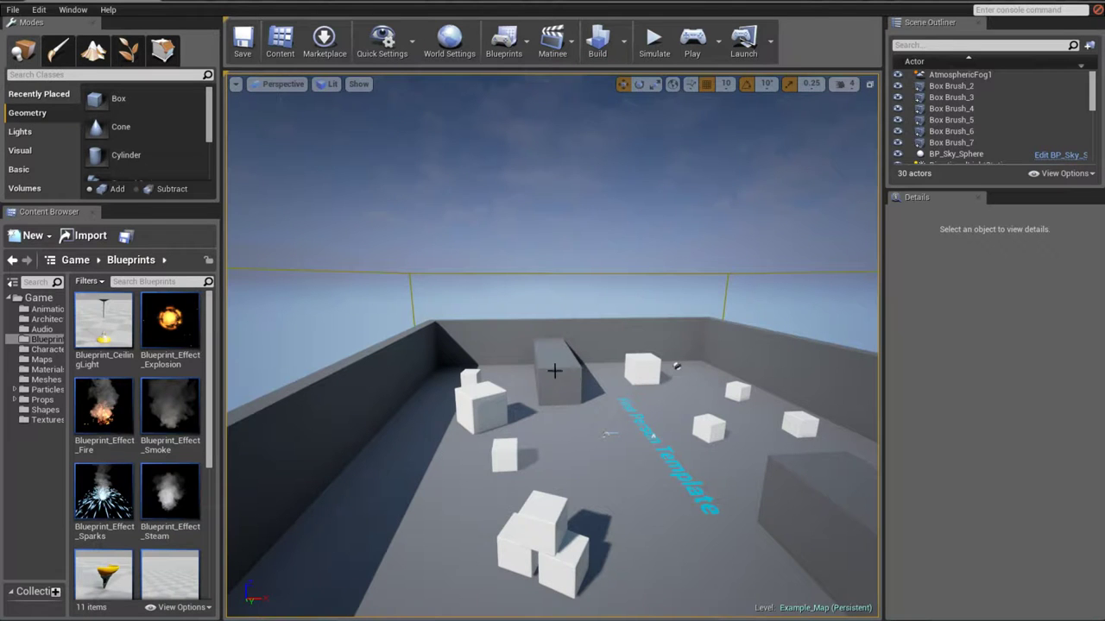
{"action": "mouse_move", "coordinate": [553, 378]}
{"action": "right_mouse_down"}
{"action": "mouse_move", "coordinate": [518, 363]}
{"action": "mouse_move", "coordinate": [535, 345]}
{"action": "mouse_move", "coordinate": [518, 345]}
{"action": "mouse_move", "coordinate": [535, 345]}
{"action": "mouse_move", "coordinate": [531, 377]}
{"action": "right_mouse_up"}
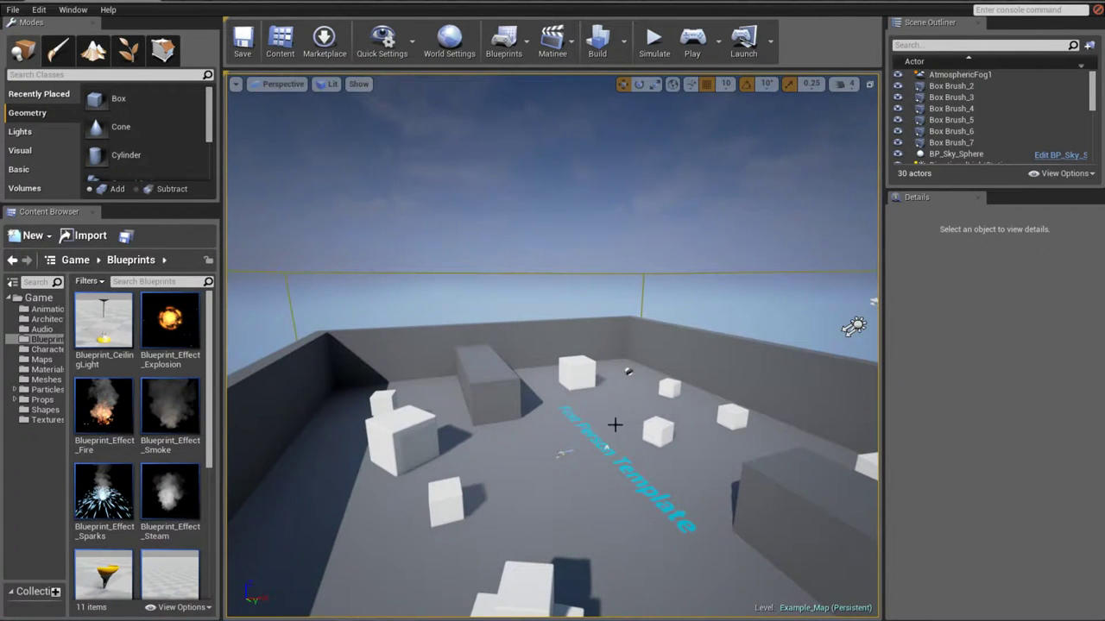
{"action": "right_click_drag", "start_coordinate": [602, 371], "coordinate": [605, 415]}
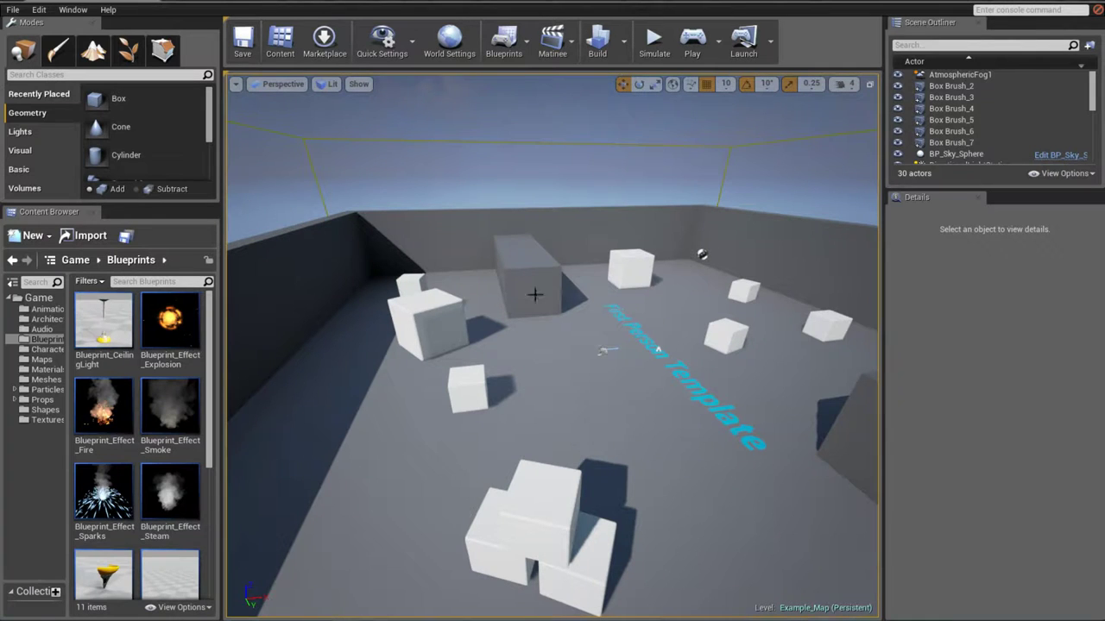
- Select EditorCube20, lift it into the air, then lower it and snap it to the floor with End
{"action": "left_click", "coordinate": [419, 309]}
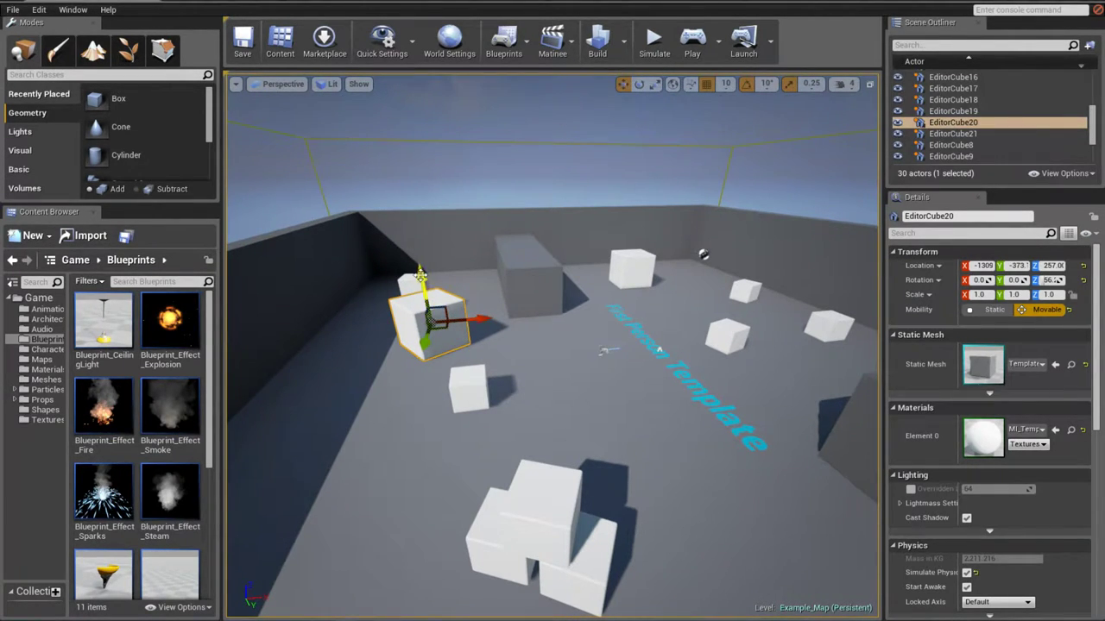
{"action": "mouse_move", "coordinate": [422, 286]}
{"action": "left_mouse_down"}
{"action": "mouse_move", "coordinate": [380, 226]}
{"action": "mouse_move", "coordinate": [341, 270]}
{"action": "left_mouse_up"}
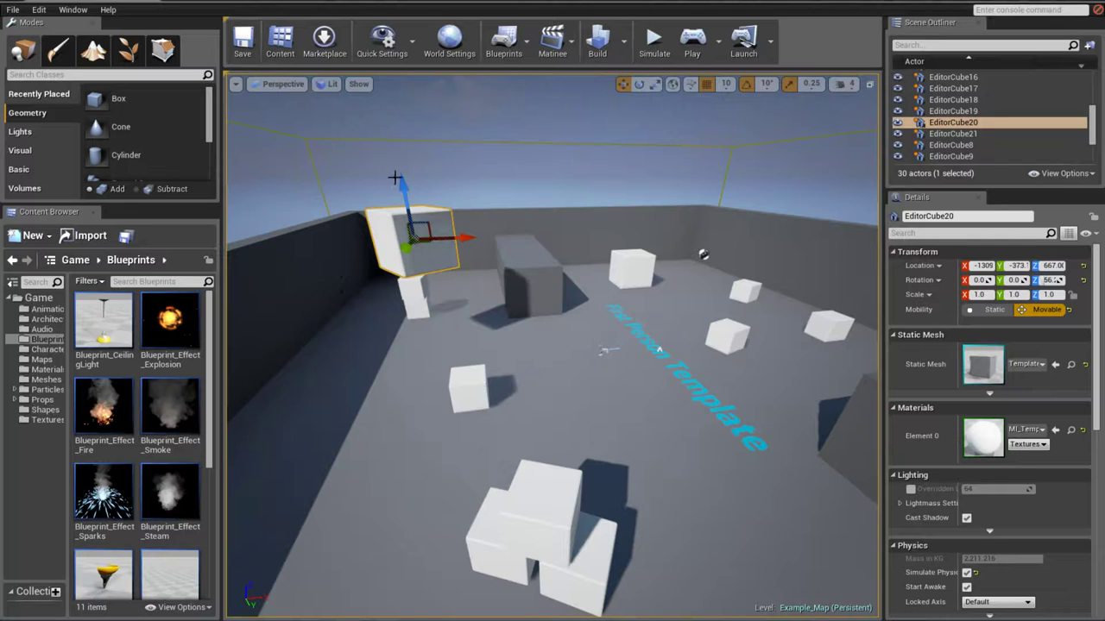
{"action": "mouse_move", "coordinate": [394, 178]}
{"action": "left_mouse_down"}
{"action": "mouse_move", "coordinate": [414, 284]}
{"action": "mouse_move", "coordinate": [412, 233]}
{"action": "mouse_move", "coordinate": [548, 222]}
{"action": "left_mouse_up"}
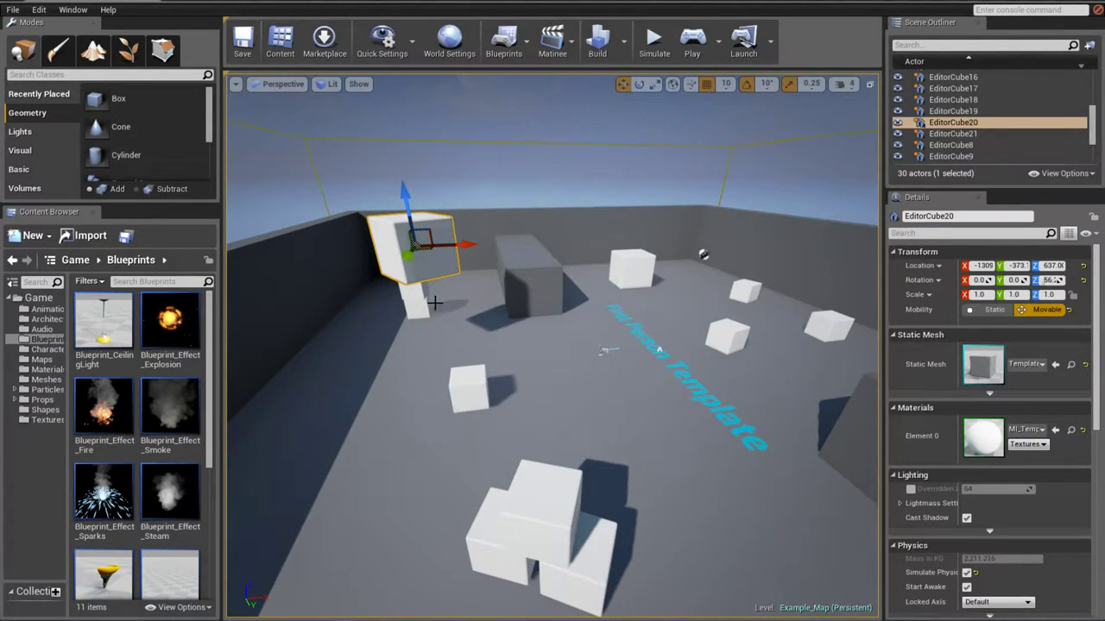
{"action": "key", "text": "End"}
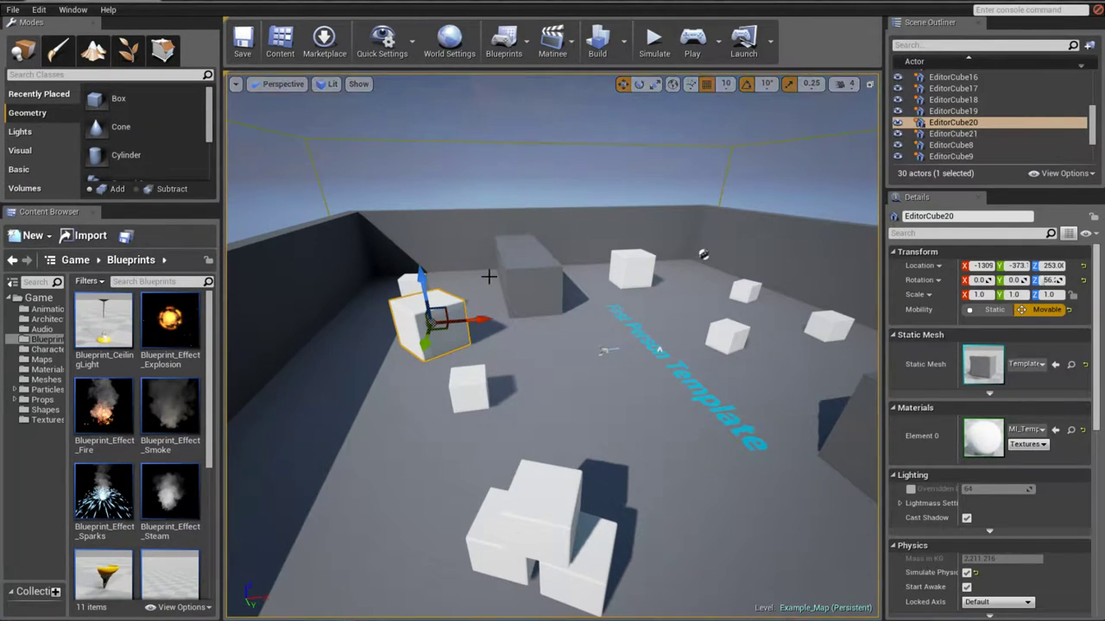
- Scale EditorCube20 to 2.5 along X and 1.75 along Y
{"action": "key", "text": "r"}
{"action": "right_click_drag", "start_coordinate": [471, 284], "coordinate": [471, 284]}
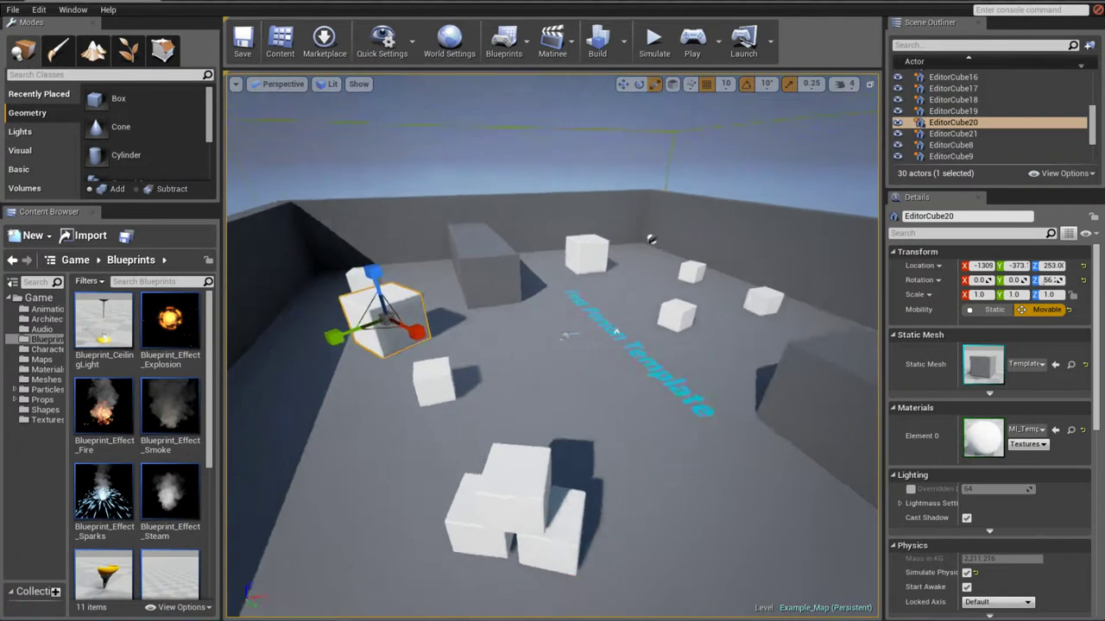
{"action": "right_click_drag", "start_coordinate": [517, 340], "coordinate": [516, 339]}
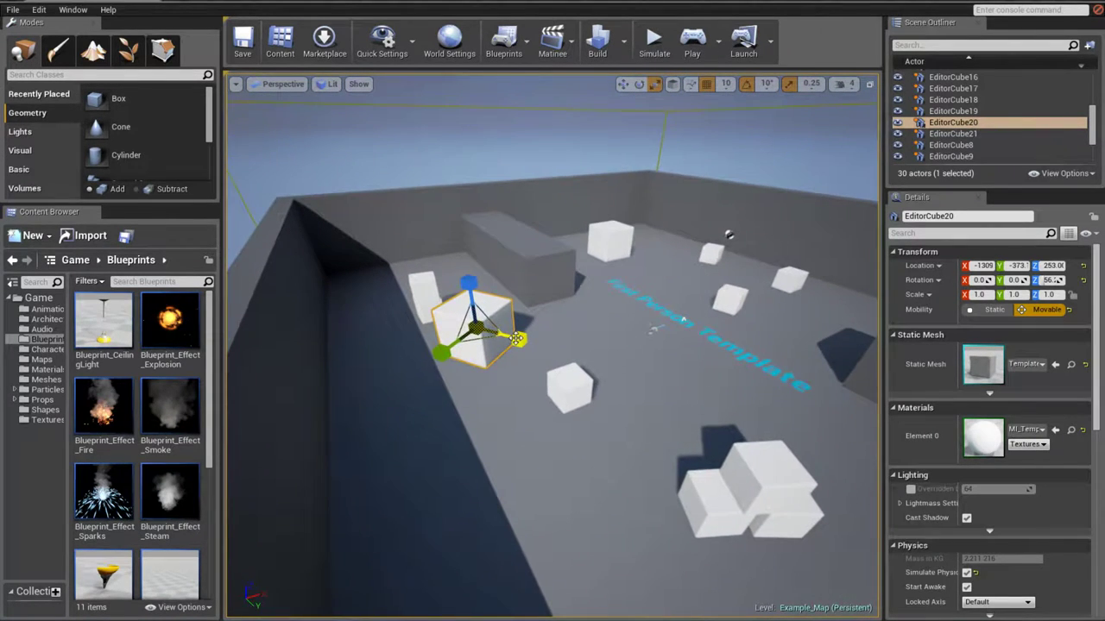
{"action": "left_click_drag", "start_coordinate": [517, 340], "coordinate": [569, 341]}
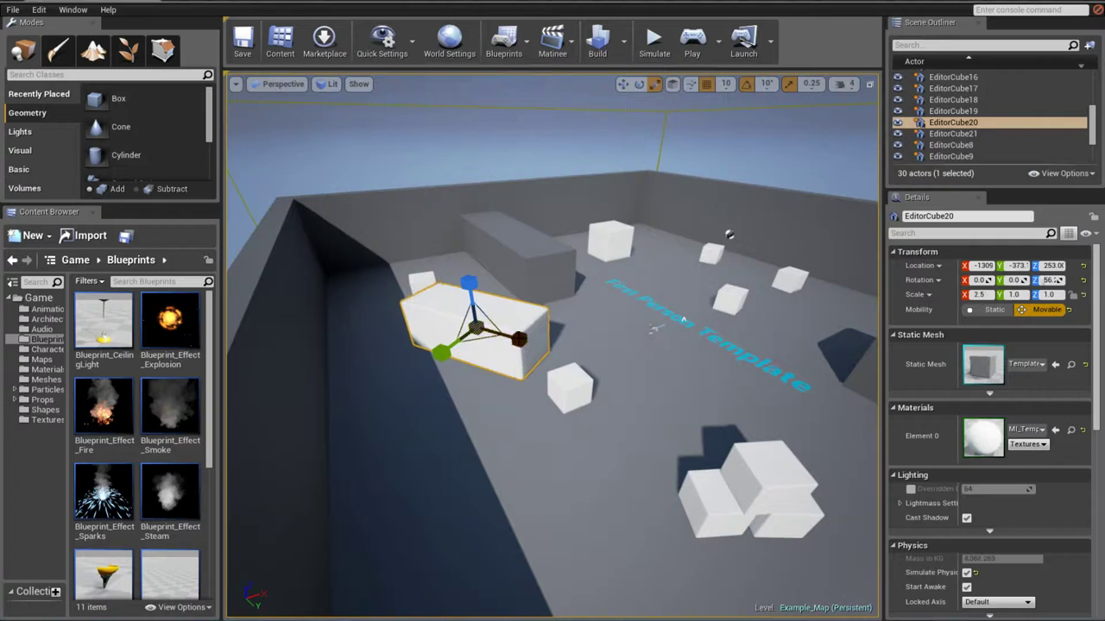
{"action": "left_click_drag", "start_coordinate": [439, 352], "coordinate": [412, 364]}
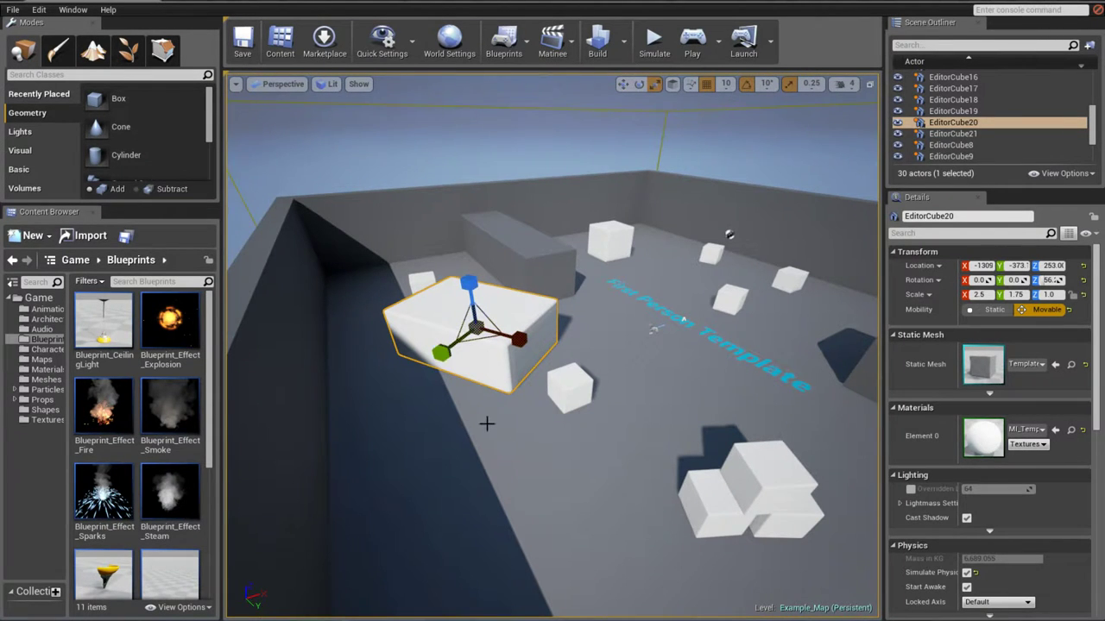
{"action": "mouse_move", "coordinate": [487, 423]}
{"action": "left_mouse_down"}
{"action": "mouse_move", "coordinate": [466, 389]}
{"action": "mouse_move", "coordinate": [513, 376]}
{"action": "left_mouse_up"}
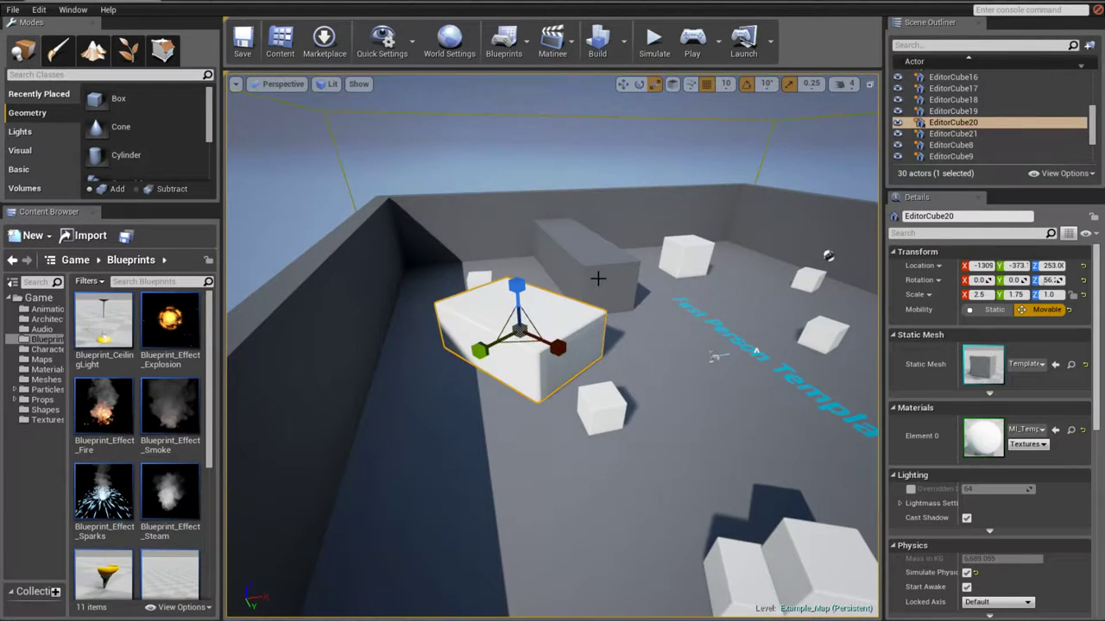
- Rotate EditorCube20 in 10° steps around its vertical axis
{"action": "key", "text": "e"}
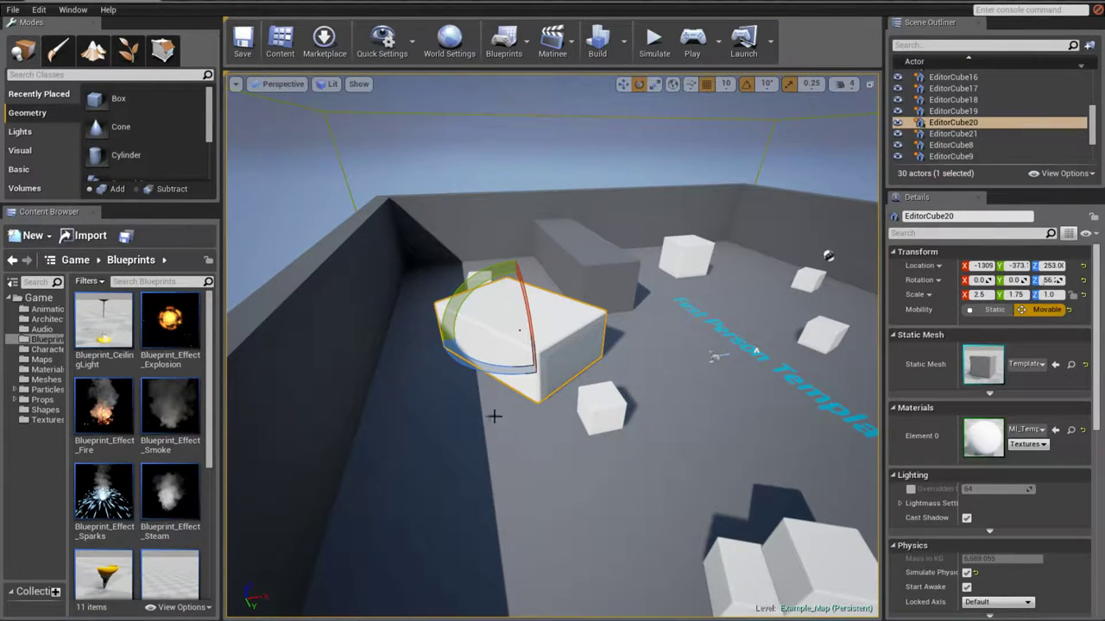
{"action": "left_click_drag", "start_coordinate": [445, 354], "coordinate": [520, 377]}
{"action": "mouse_move", "coordinate": [471, 326]}
{"action": "left_mouse_down"}
{"action": "mouse_move", "coordinate": [505, 285]}
{"action": "mouse_move", "coordinate": [577, 403]}
{"action": "left_mouse_up"}
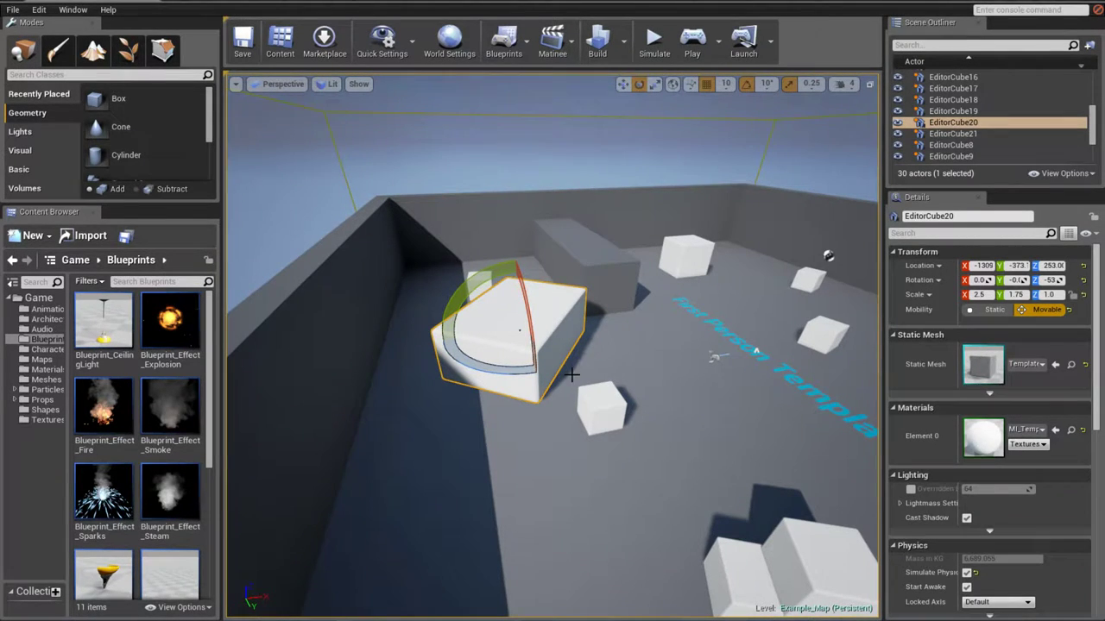
- Nudge EditorCube20 slightly along Y to about -1309, -363, 253
{"action": "key", "text": "w"}
{"action": "right_click_drag", "start_coordinate": [568, 380], "coordinate": [568, 288]}
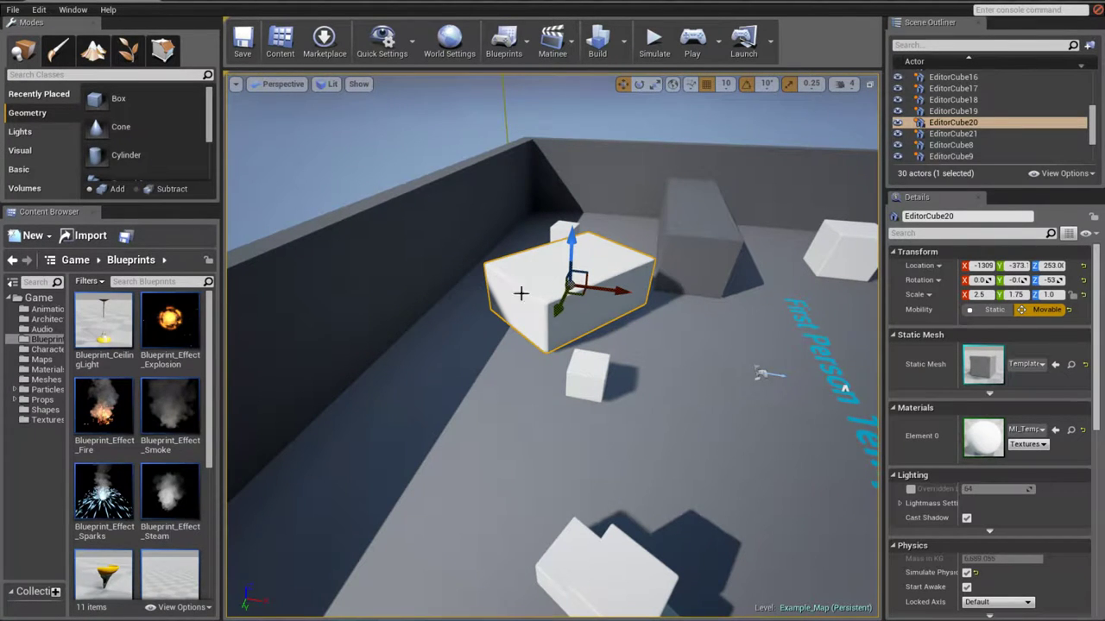
{"action": "left_click_drag", "start_coordinate": [560, 295], "coordinate": [567, 299]}
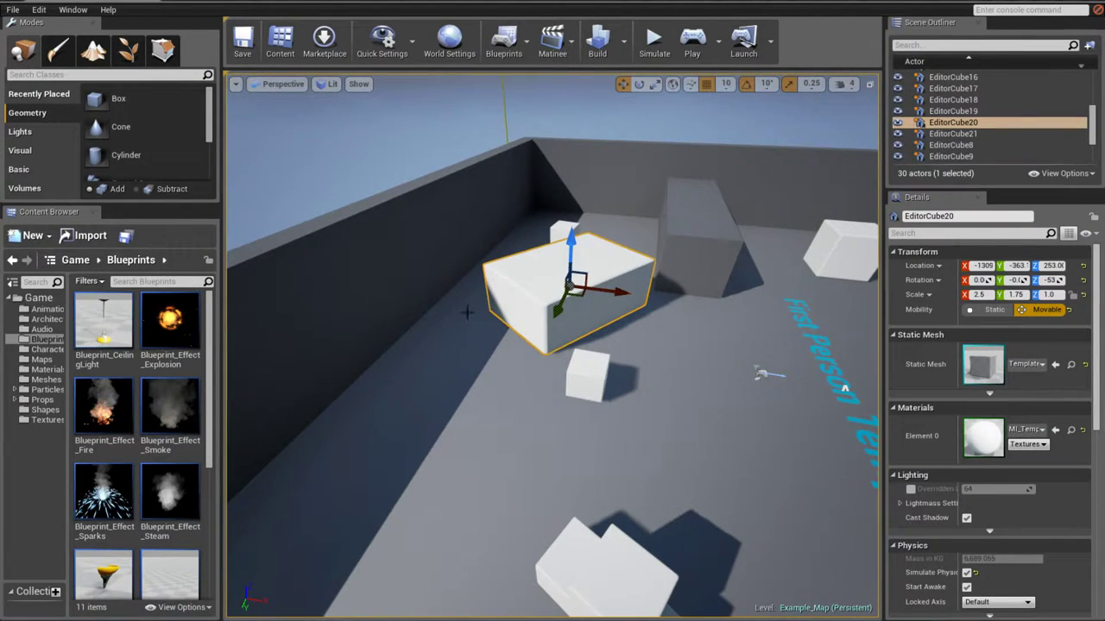
- Switch the gizmo to local coordinates and slide EditorCube20 to about -1238, -323, 253
{"action": "left_click", "coordinate": [673, 86]}
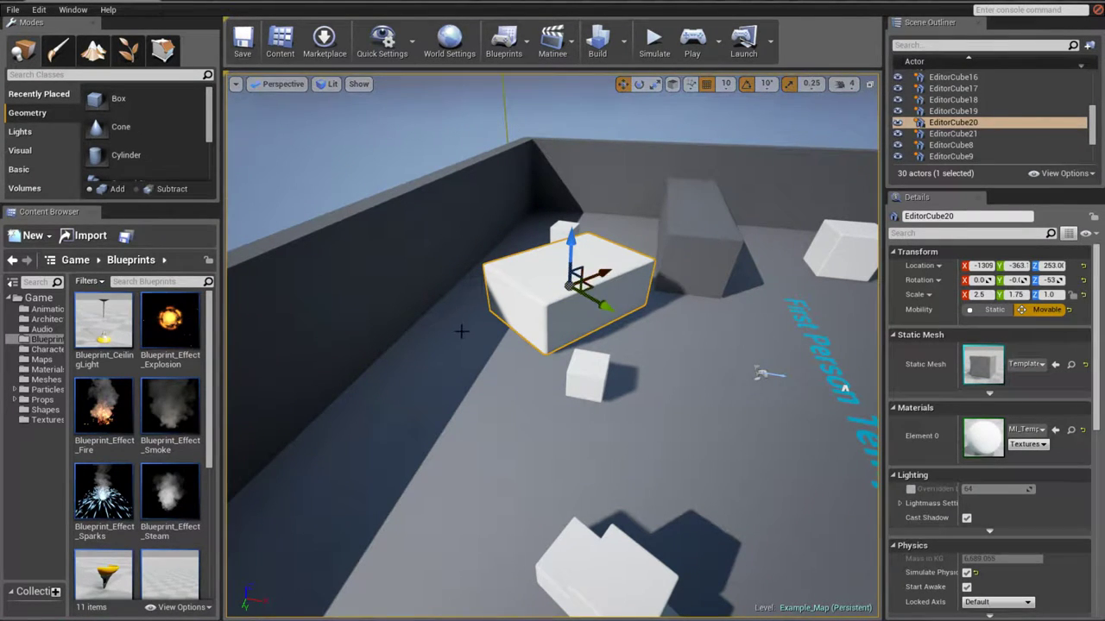
{"action": "left_click_drag", "start_coordinate": [509, 321], "coordinate": [587, 322], "text": "alt"}
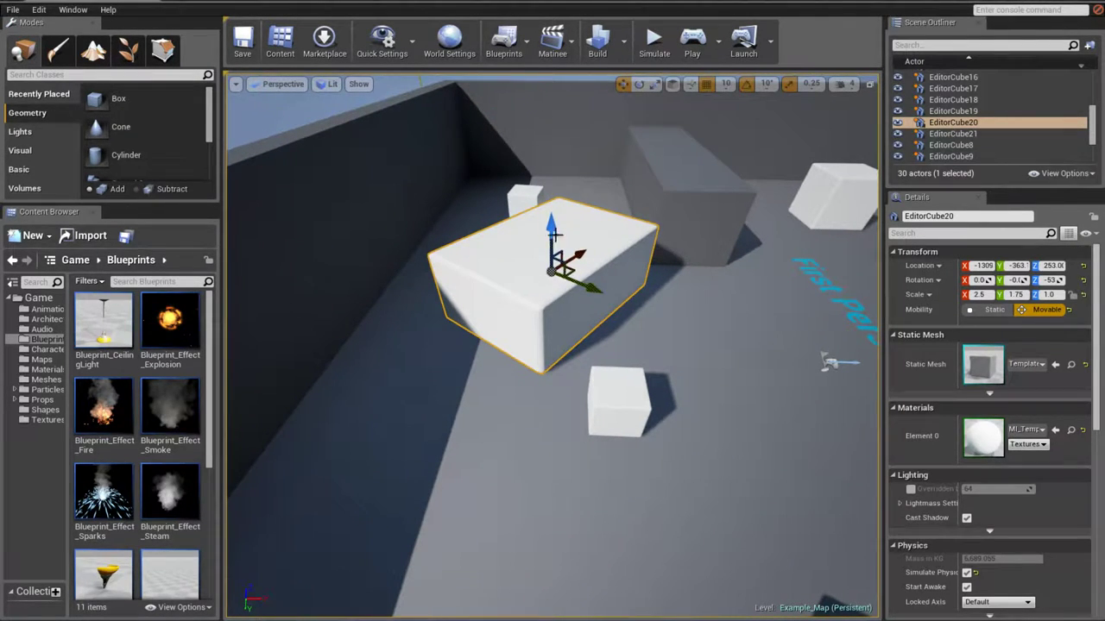
{"action": "left_click_drag", "start_coordinate": [576, 257], "coordinate": [599, 258]}
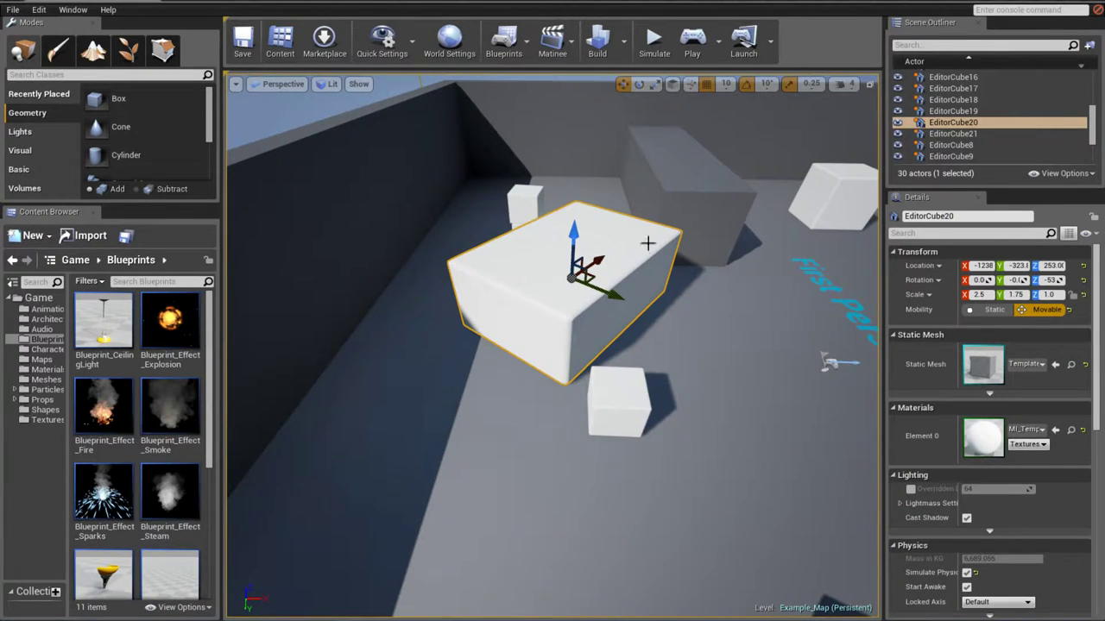
{"action": "left_click_drag", "start_coordinate": [647, 238], "coordinate": [687, 286], "text": "alt"}
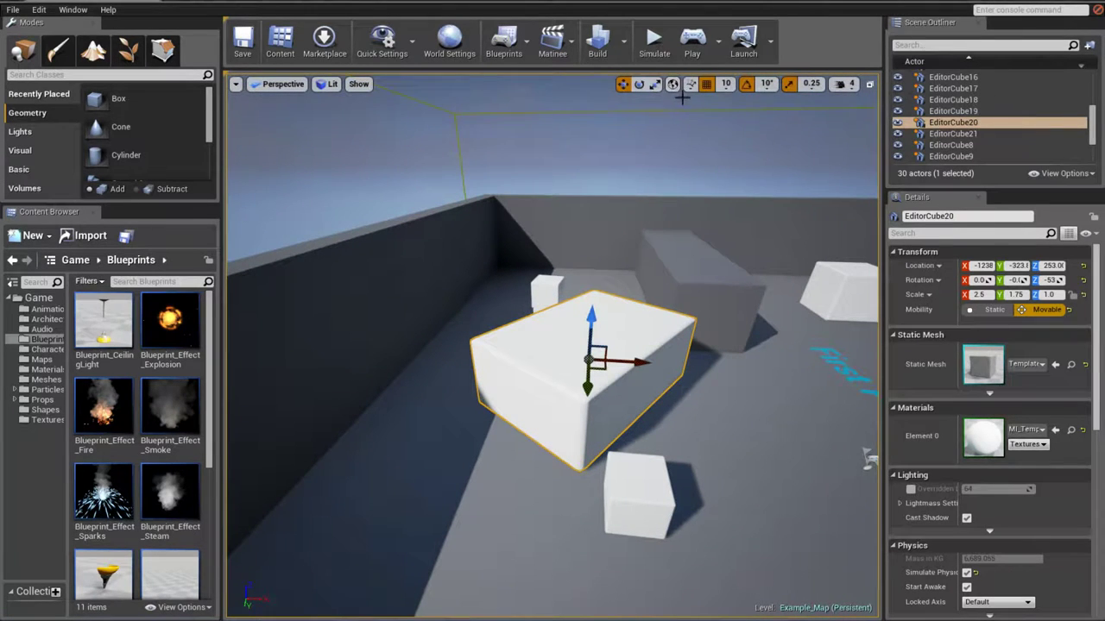
{"action": "left_click_drag", "start_coordinate": [748, 254], "coordinate": [726, 216], "text": "alt"}
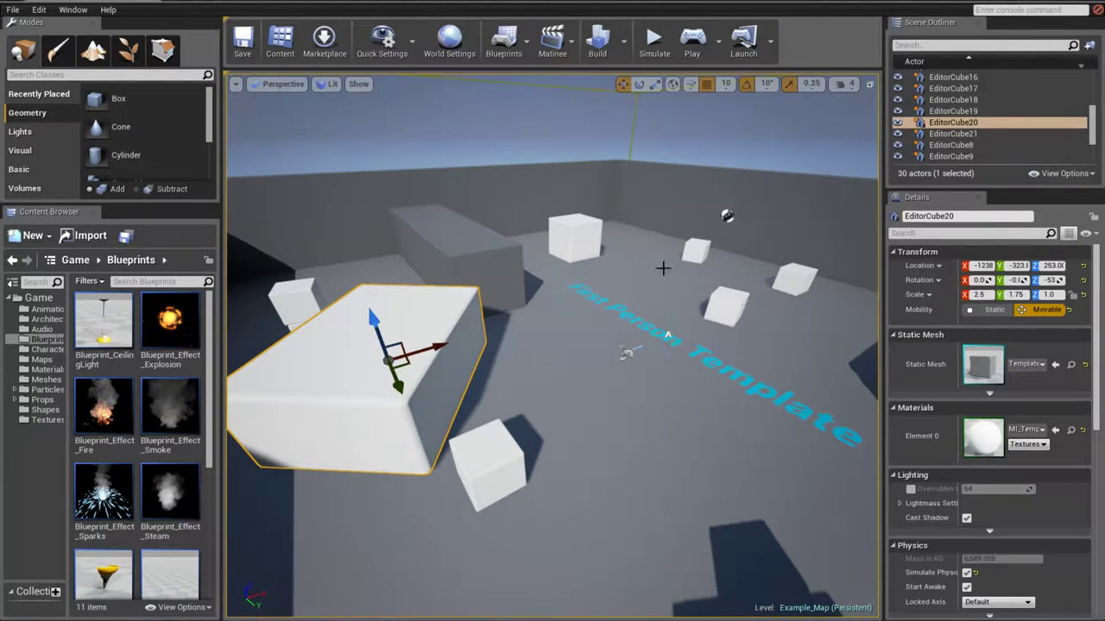
- Play Example_Map in the editor, fire at the cubes and walk among them, then stop with Esc
{"action": "left_click", "coordinate": [691, 39]}
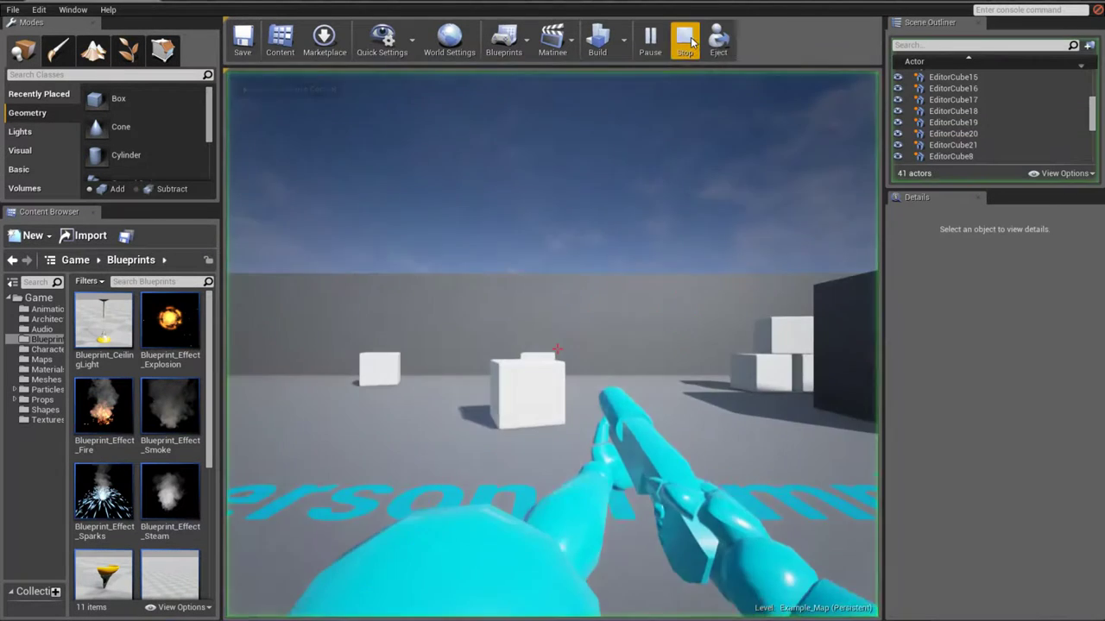
{"action": "left_click", "coordinate": [701, 198]}
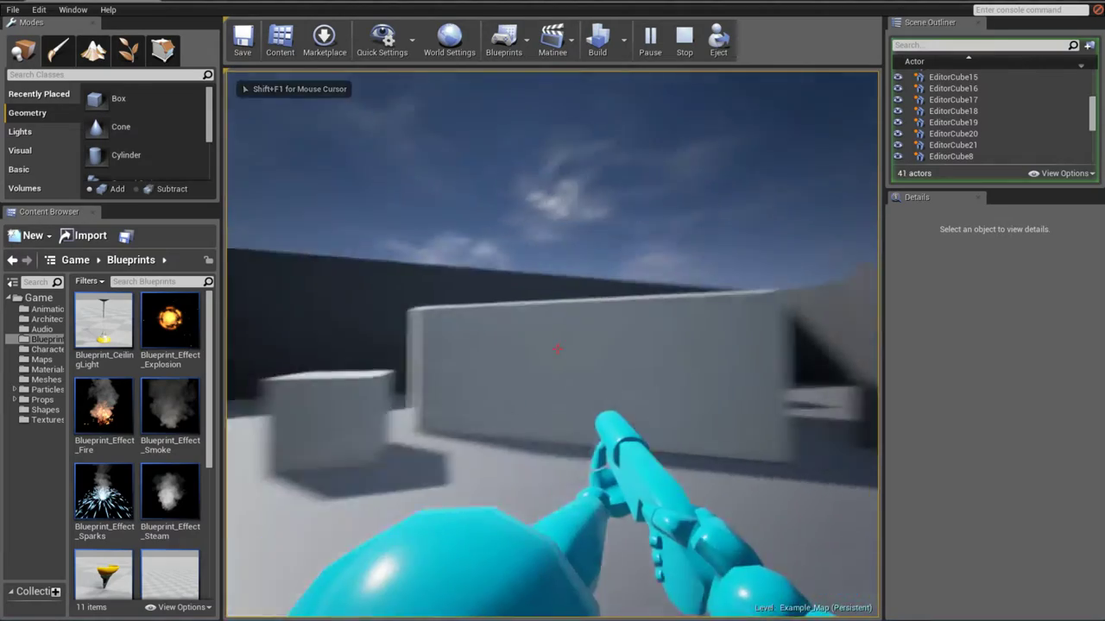
{"action": "left_click", "coordinate": [557, 349]}
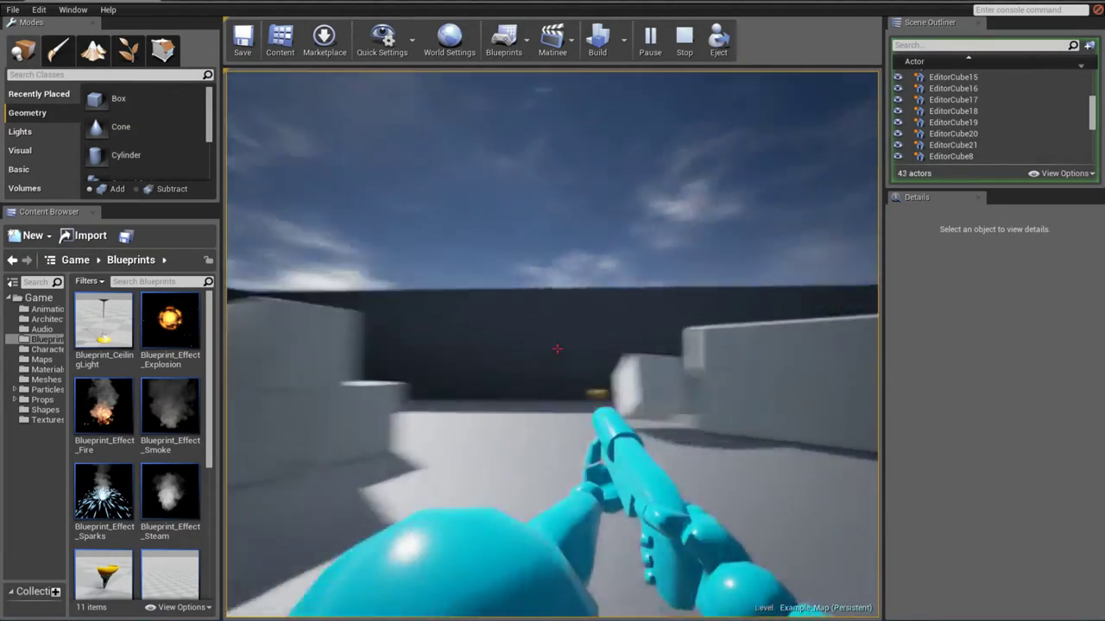
{"action": "left_click", "coordinate": [557, 348]}
{"action": "key", "text": "w"}
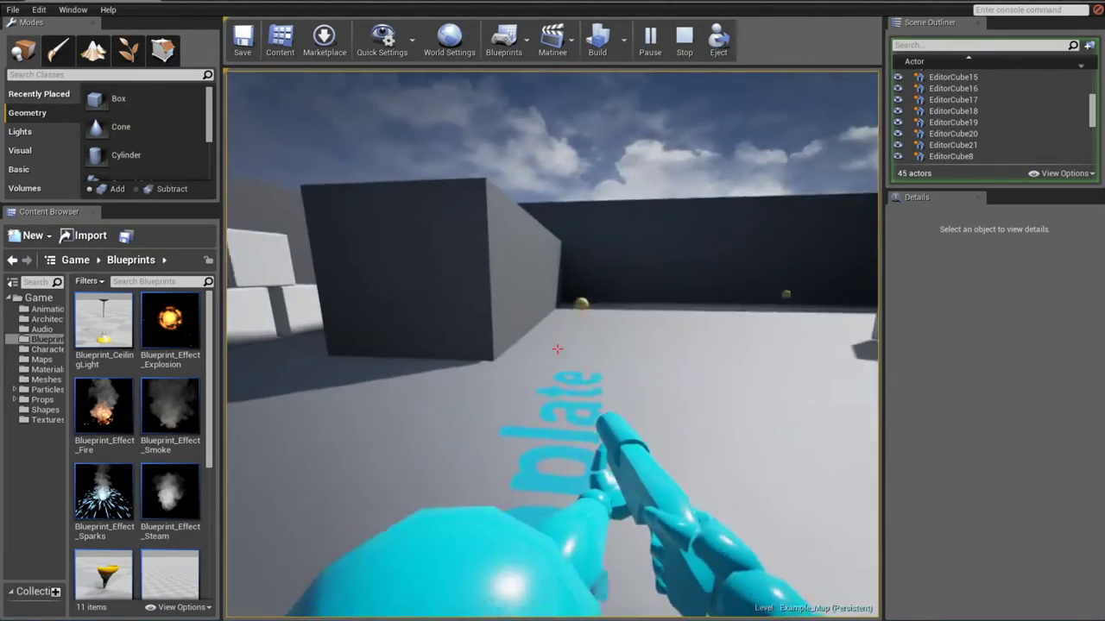
{"action": "key", "text": "w"}
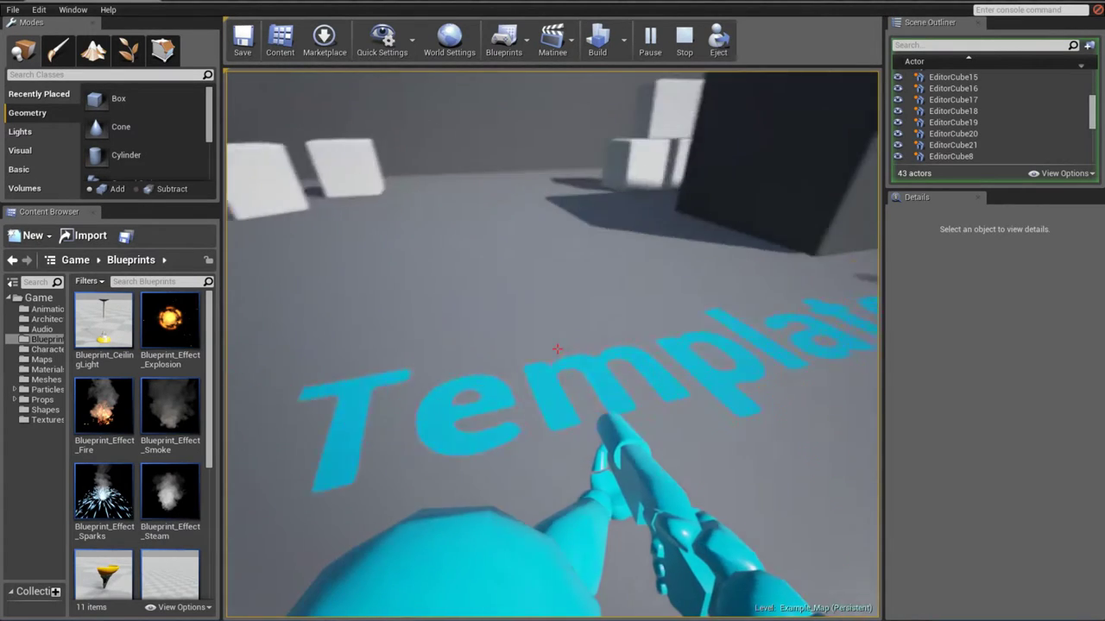
{"action": "key", "text": "w"}
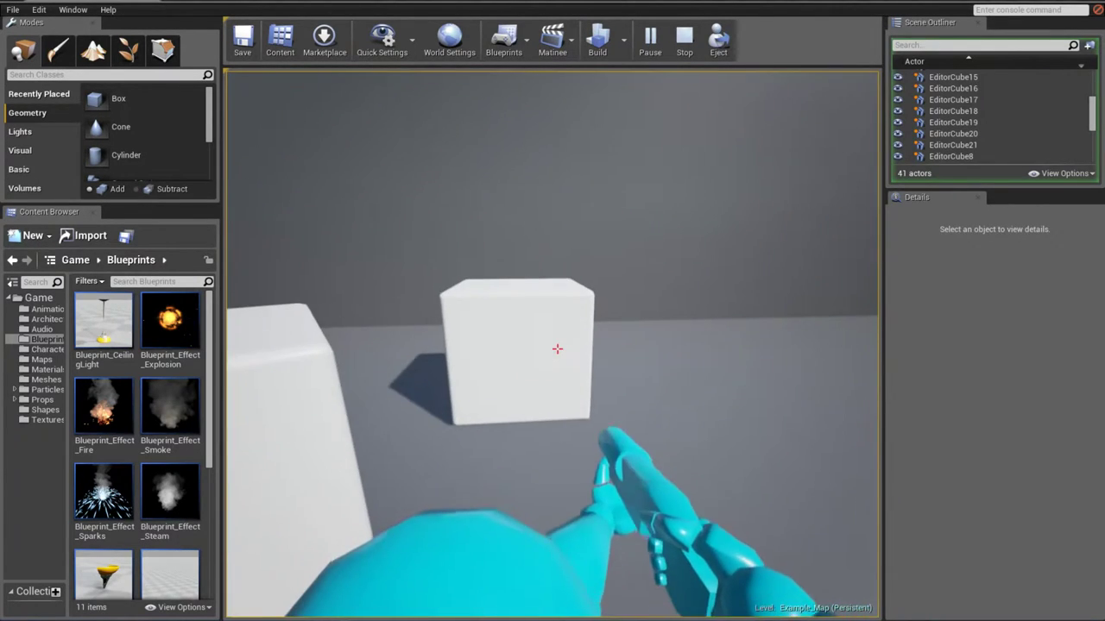
{"action": "key", "text": "s"}
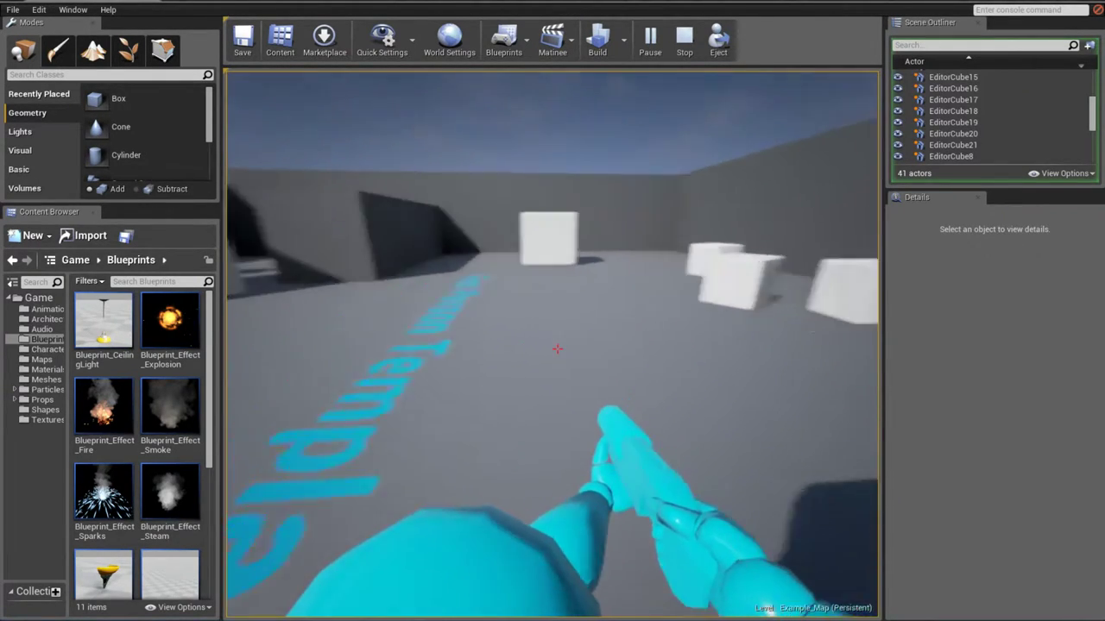
{"action": "key", "text": "s"}
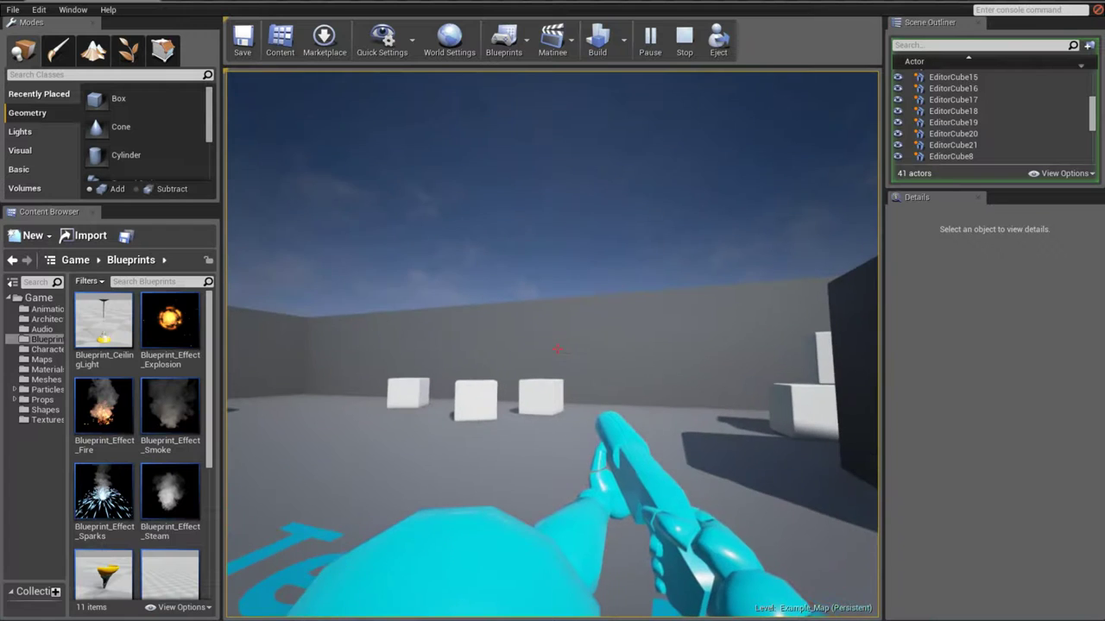
{"action": "key", "text": "Escape"}
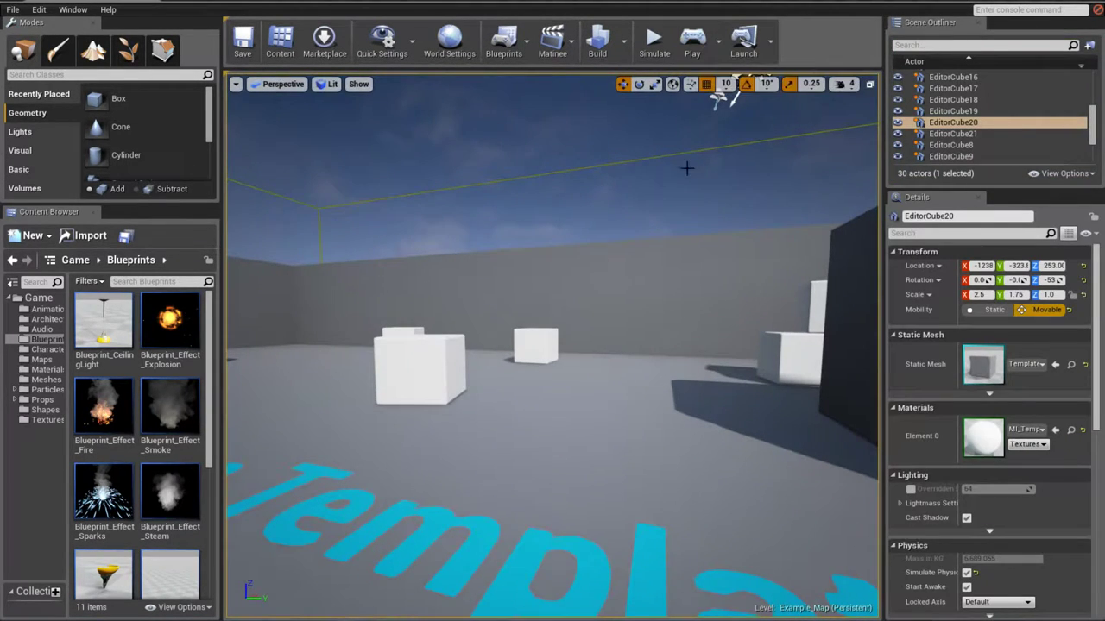
- Select EditorCube10 through EditorCube9 in the World Outliner, focus on them and pull the camera back
{"action": "mouse_move", "coordinate": [763, 268]}
{"action": "right_mouse_down"}
{"action": "mouse_move", "coordinate": [656, 345]}
{"action": "mouse_move", "coordinate": [709, 332]}
{"action": "right_mouse_up"}
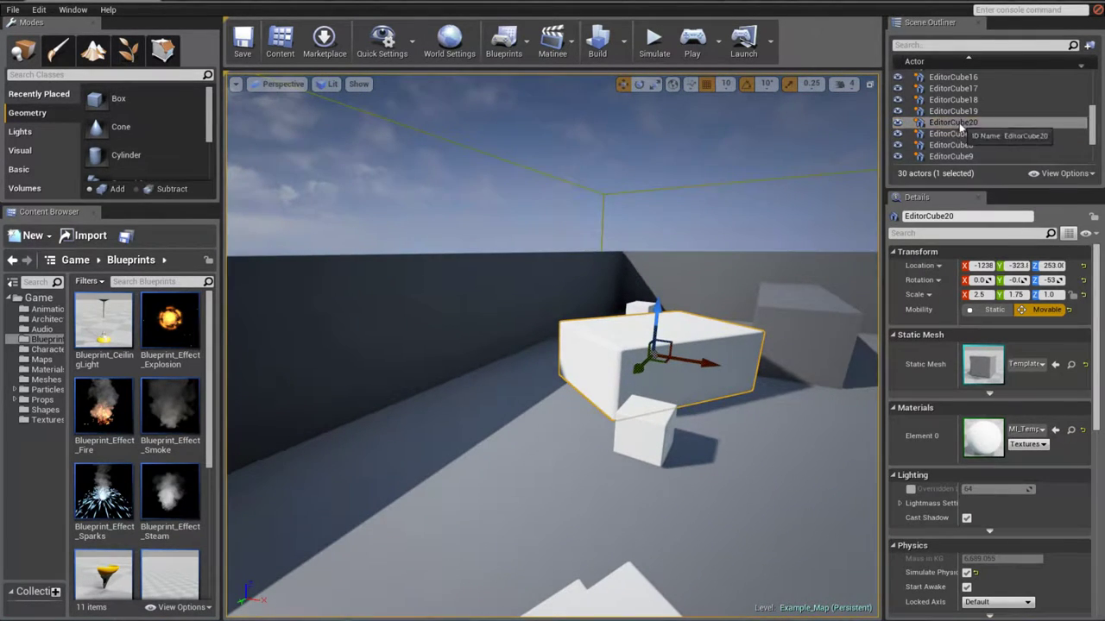
{"action": "left_click_drag", "start_coordinate": [987, 192], "coordinate": [987, 235]}
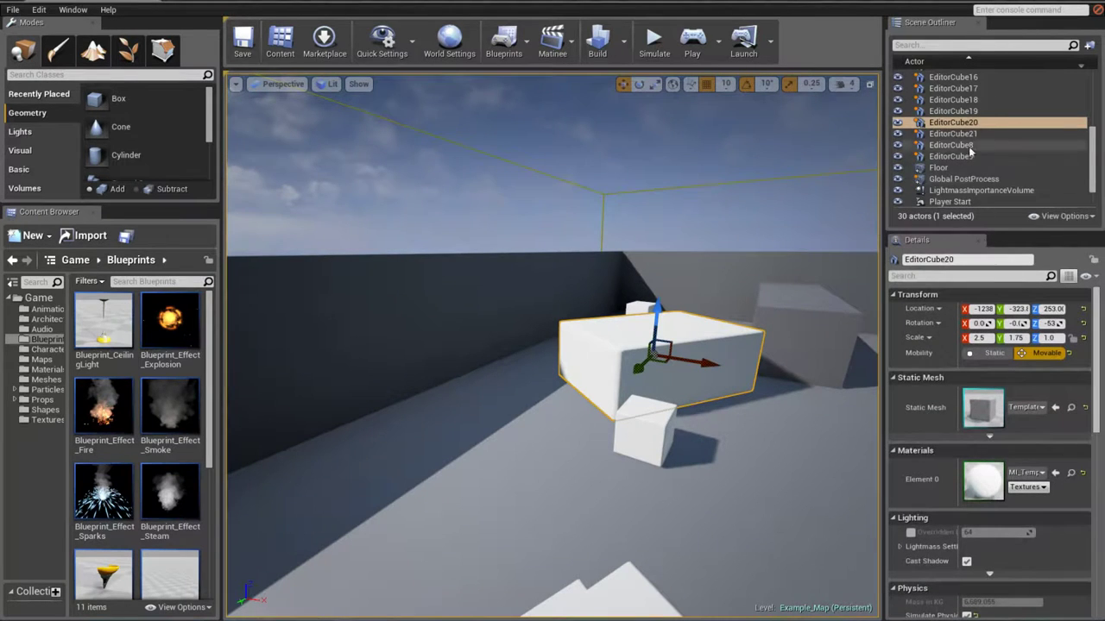
{"action": "scroll", "coordinate": [958, 129], "scroll_direction": "up", "scroll_amount": 3}
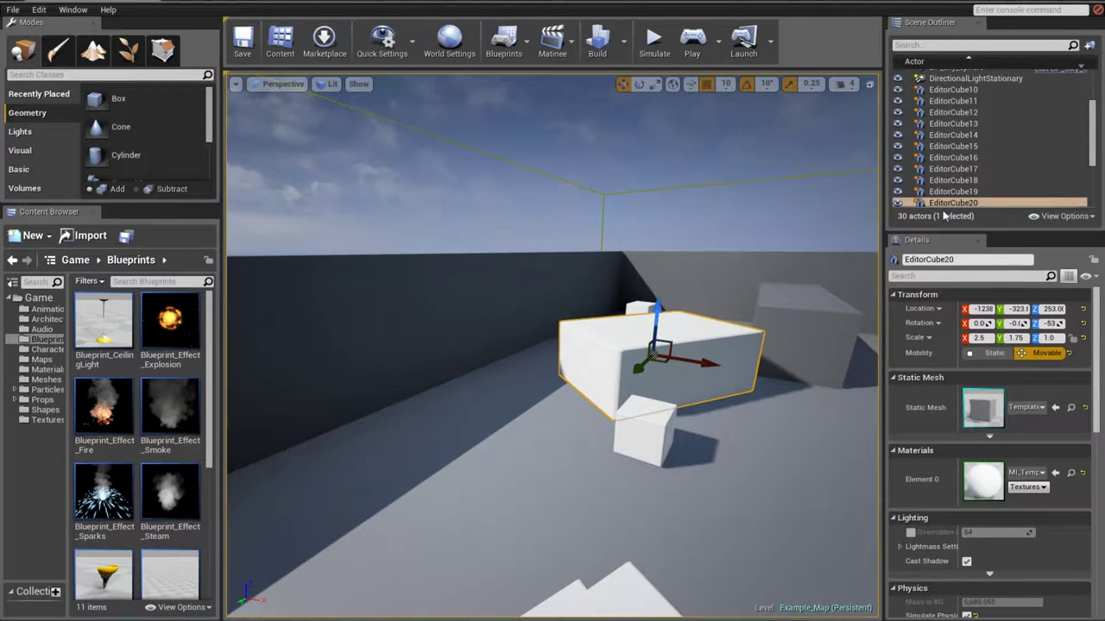
{"action": "left_click", "coordinate": [960, 90]}
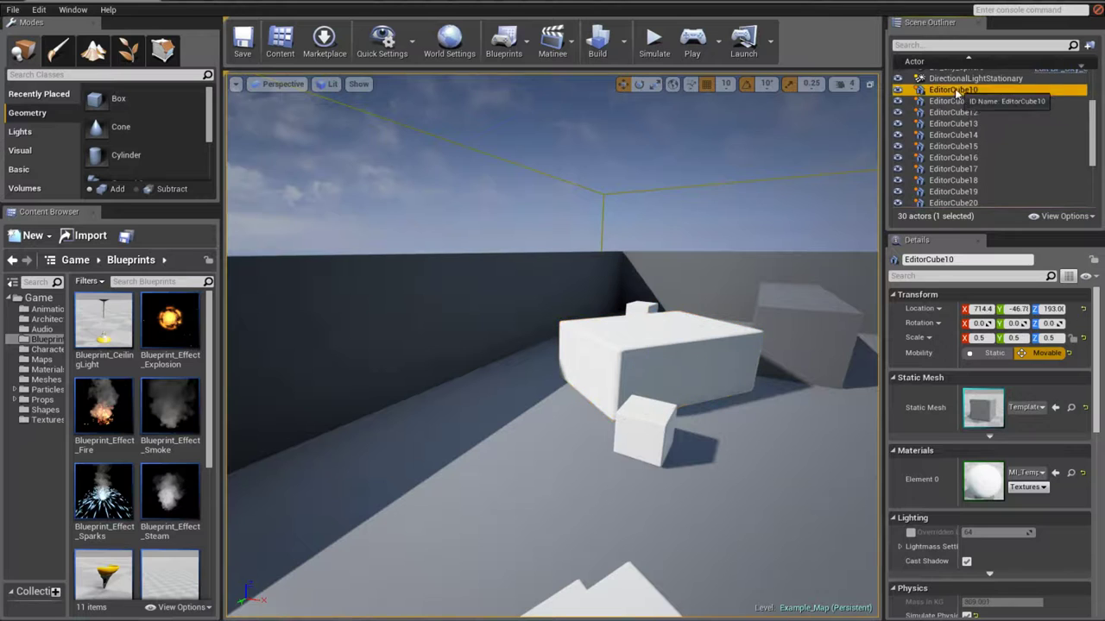
{"action": "scroll", "coordinate": [986, 156], "scroll_direction": "down", "scroll_amount": 2}
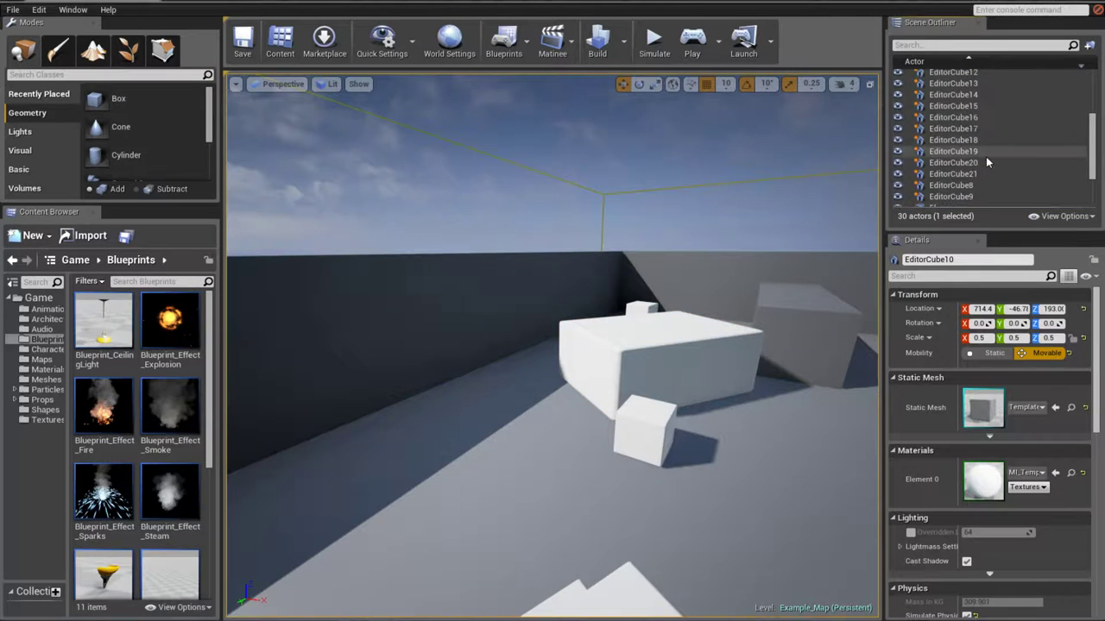
{"action": "left_click", "coordinate": [961, 197], "text": "shift"}
{"action": "key", "text": "f"}
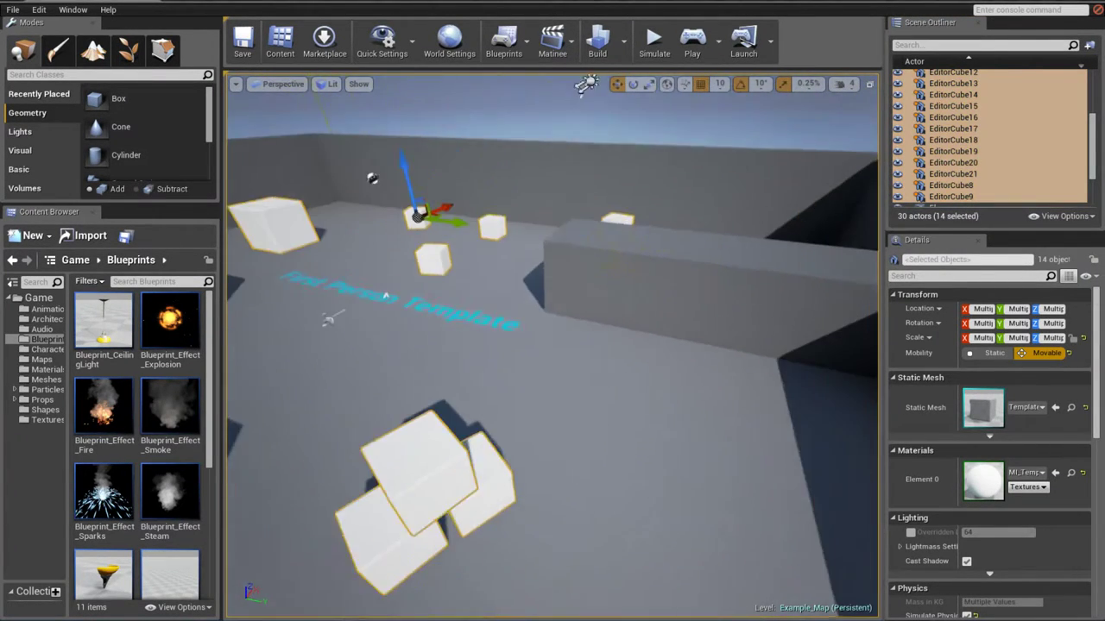
{"action": "right_click_drag", "start_coordinate": [688, 172], "coordinate": [656, 146]}
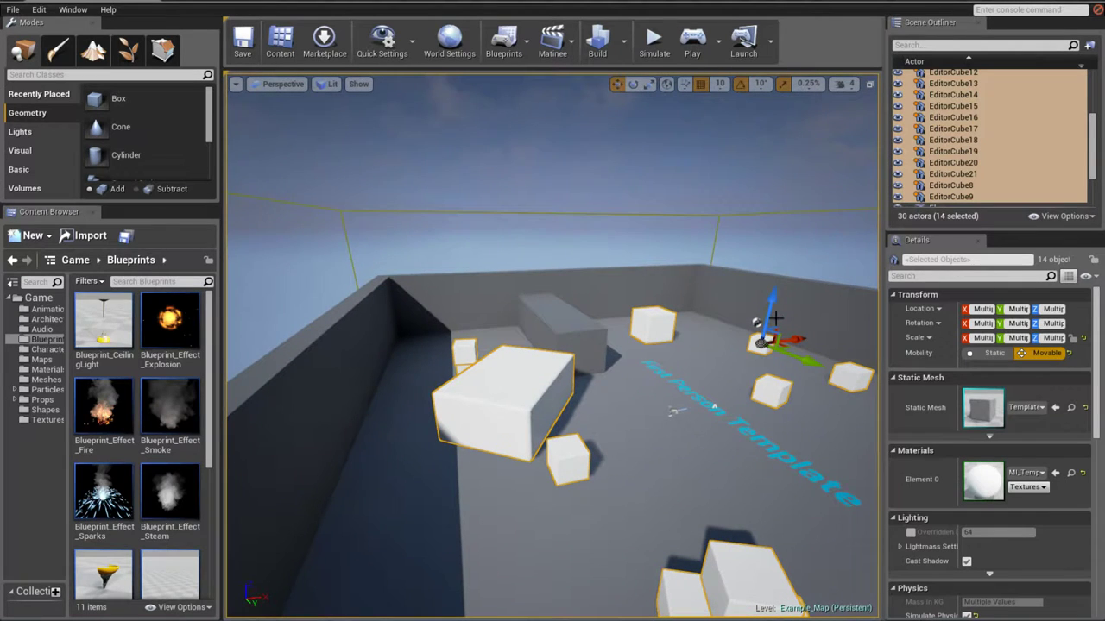
{"action": "right_click_drag", "start_coordinate": [744, 341], "coordinate": [740, 336]}
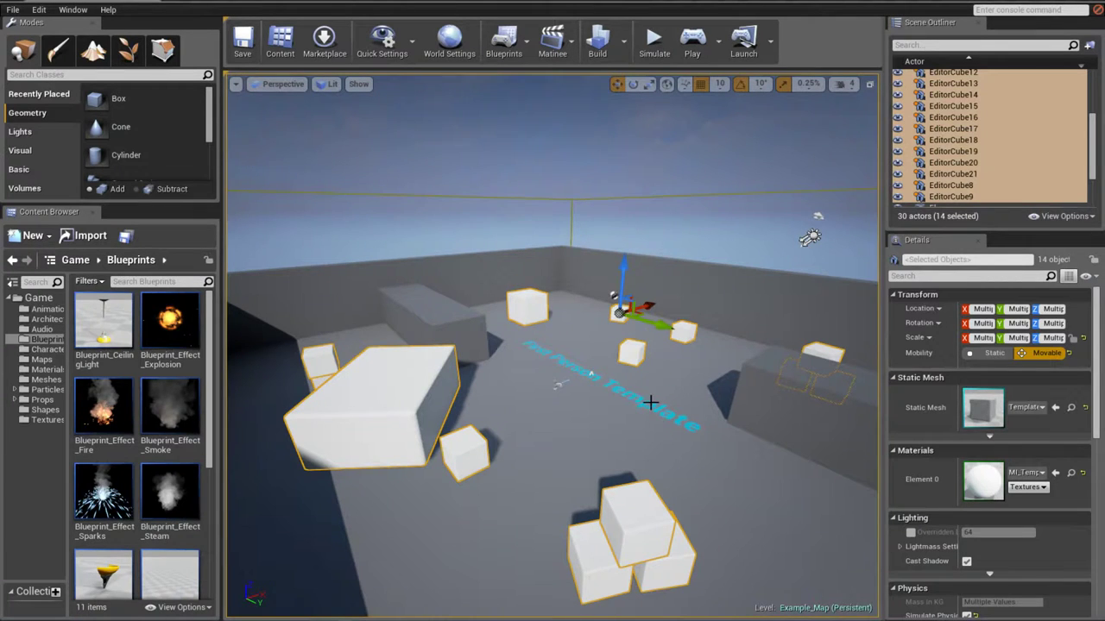
- Delete the First Person Template floor text, then inspect the floor and the Box Brush walls
{"action": "left_click", "coordinate": [651, 403]}
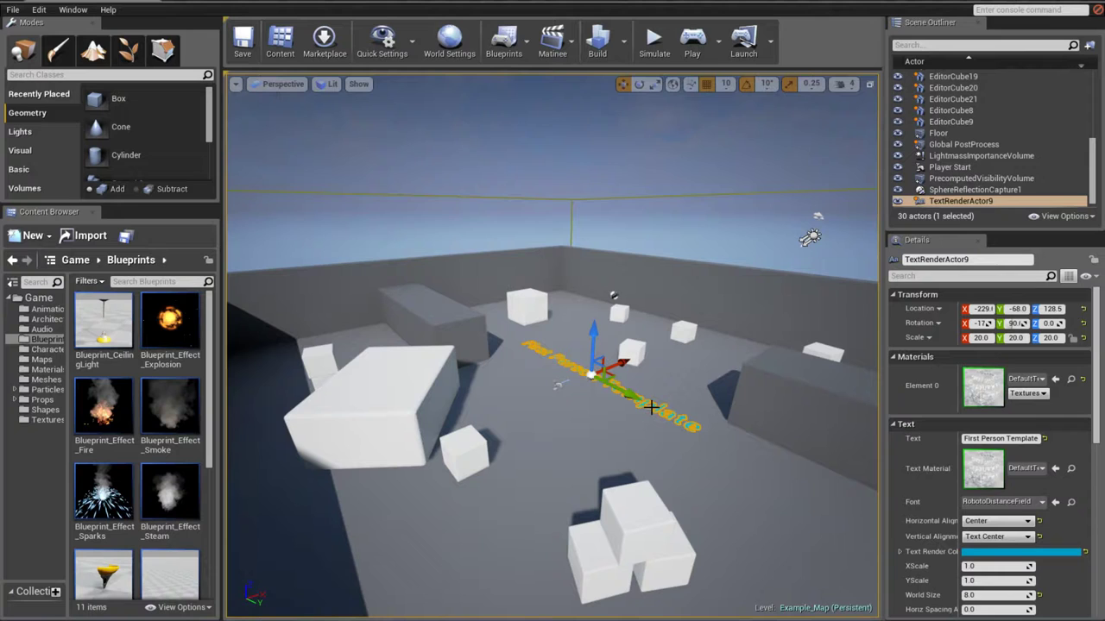
{"action": "key", "text": "Delete"}
{"action": "left_click", "coordinate": [644, 409]}
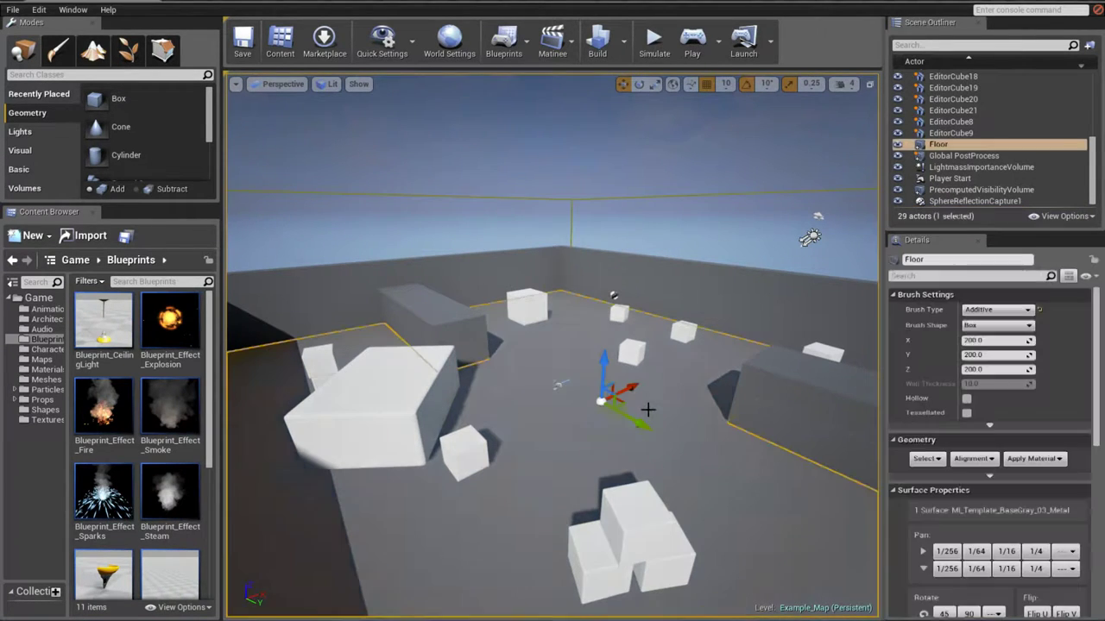
{"action": "left_click", "coordinate": [814, 398]}
{"action": "left_click", "coordinate": [768, 280]}
{"action": "left_click", "coordinate": [439, 325]}
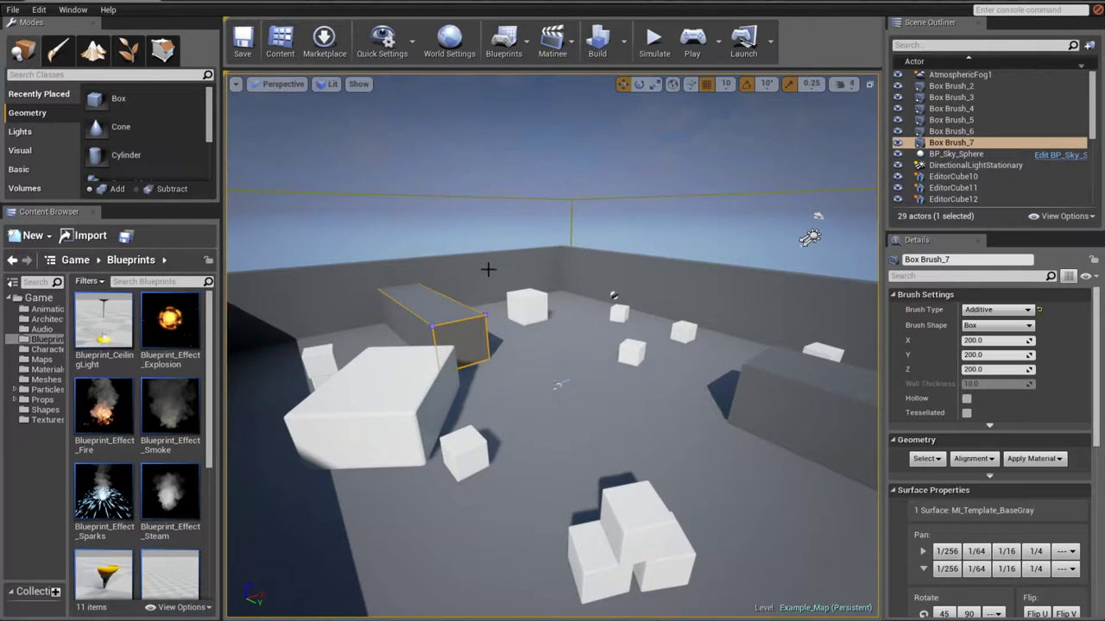
{"action": "left_click", "coordinate": [488, 271]}
{"action": "key", "text": "f"}
{"action": "left_click", "coordinate": [552, 468]}
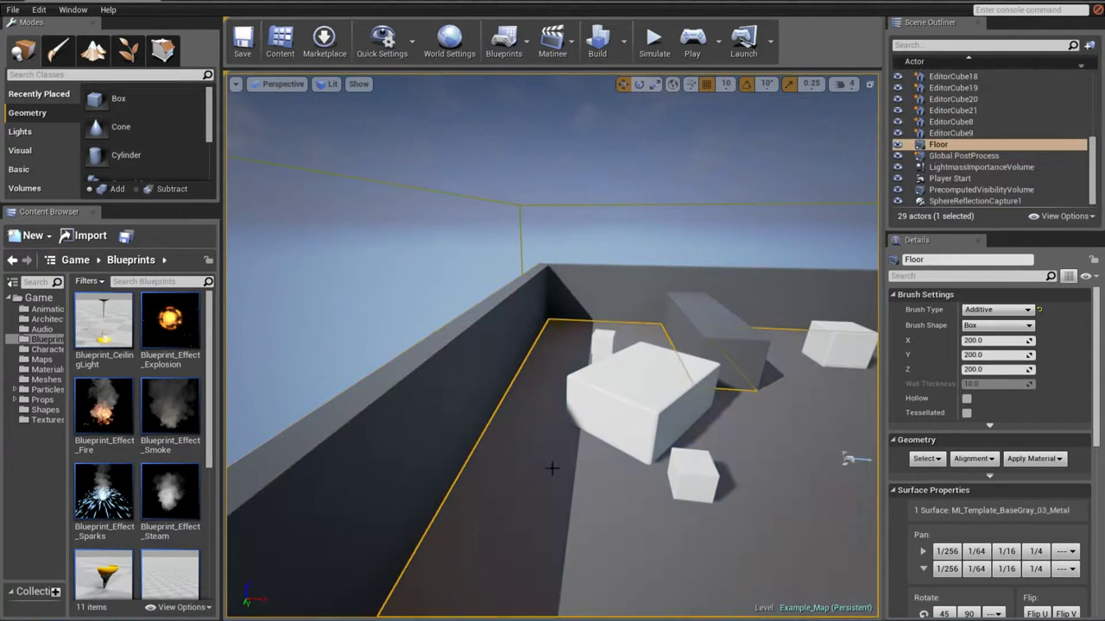
{"action": "left_click", "coordinate": [747, 367]}
- Fly the camera around the arena and into the walled box area
{"action": "mouse_move", "coordinate": [747, 367]}
{"action": "left_mouse_down"}
{"action": "mouse_move", "coordinate": [526, 391]}
{"action": "mouse_move", "coordinate": [722, 313]}
{"action": "left_mouse_up"}
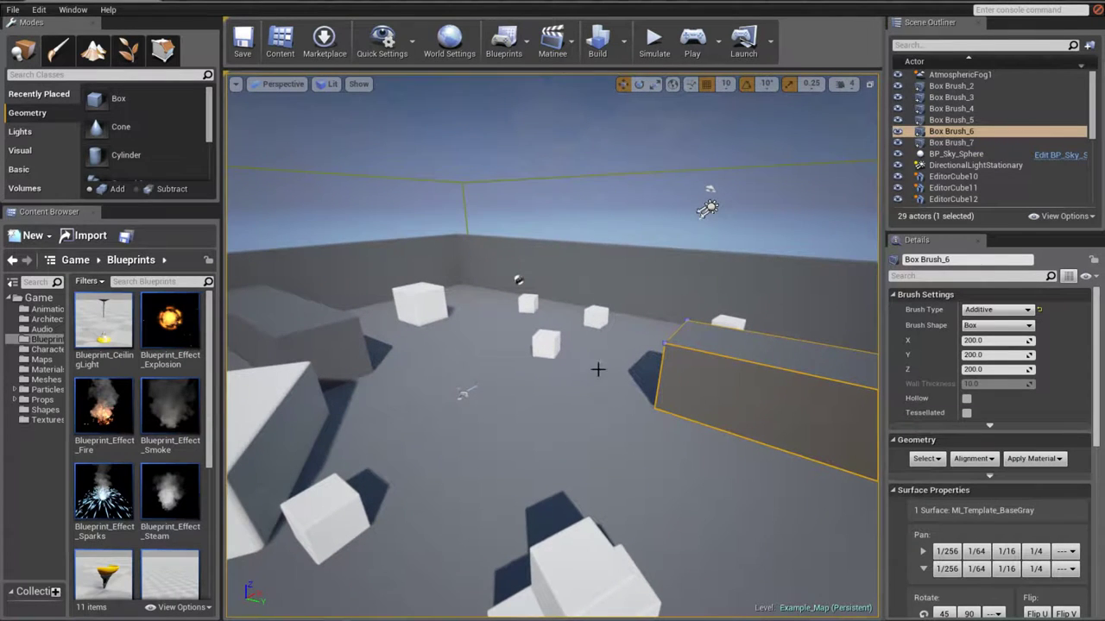
{"action": "left_click_drag", "start_coordinate": [520, 351], "coordinate": [483, 362]}
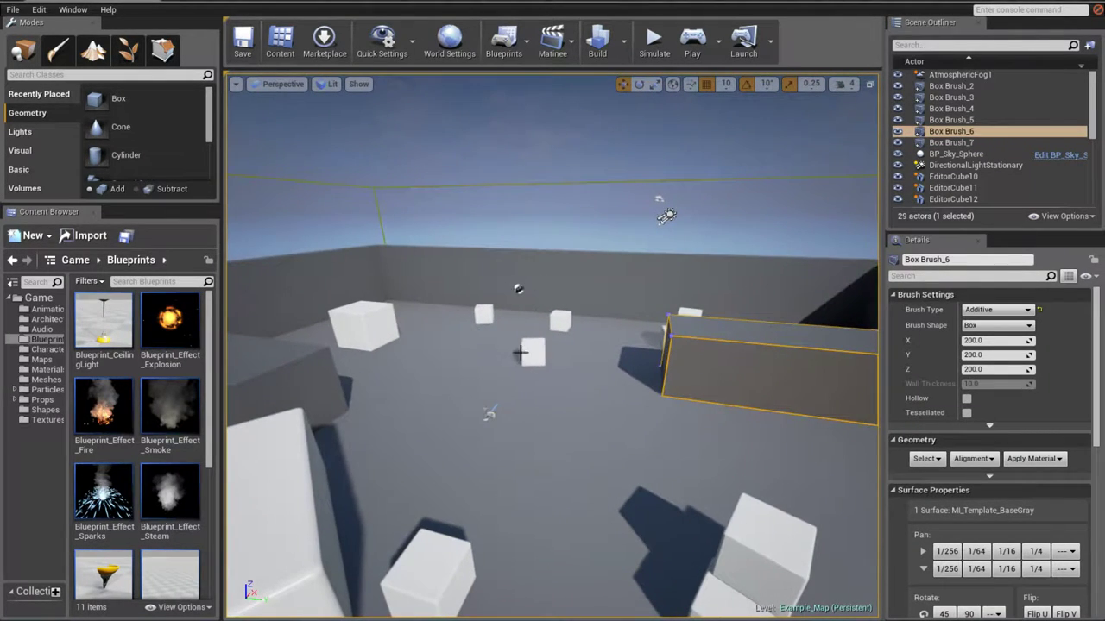
{"action": "left_click_drag", "start_coordinate": [606, 380], "coordinate": [535, 311]}
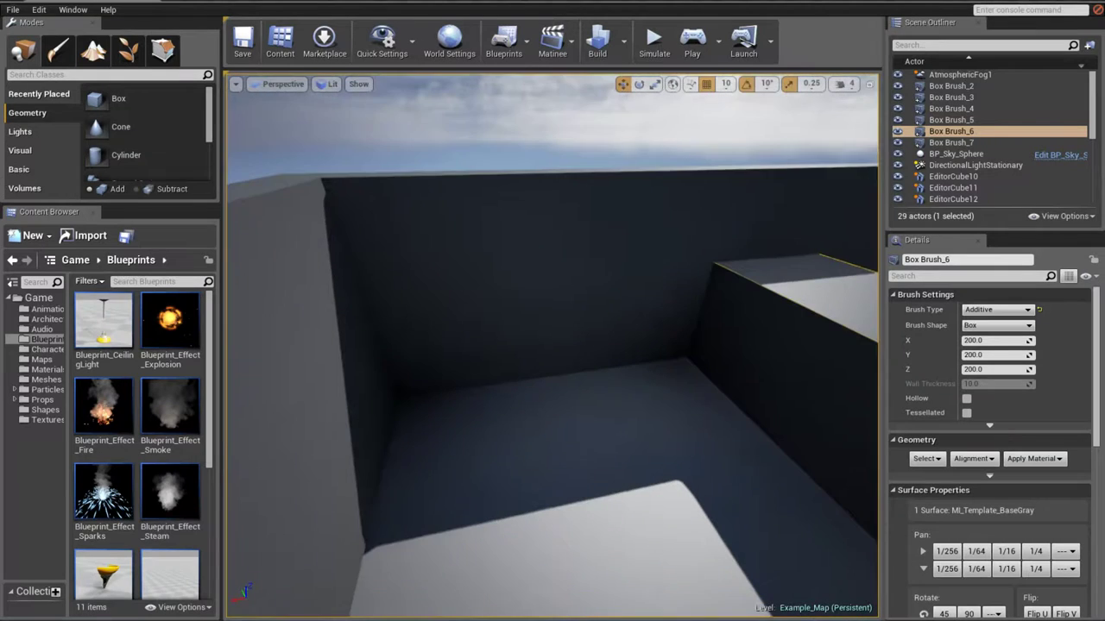
{"action": "left_click_drag", "start_coordinate": [535, 311], "coordinate": [617, 380]}
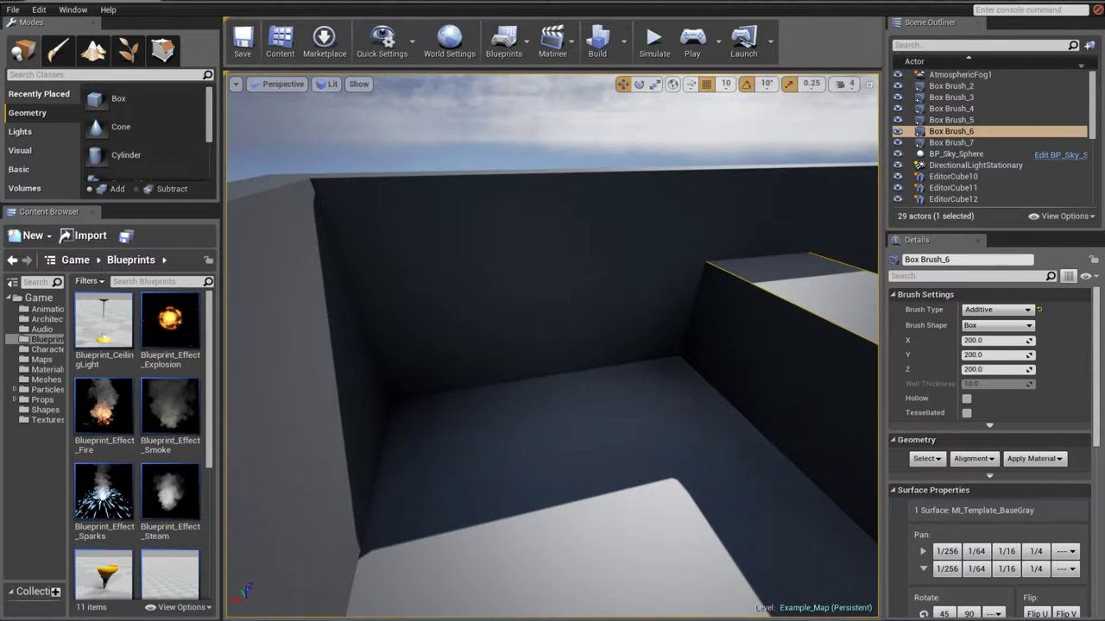
{"action": "left_click_drag", "start_coordinate": [617, 380], "coordinate": [605, 346]}
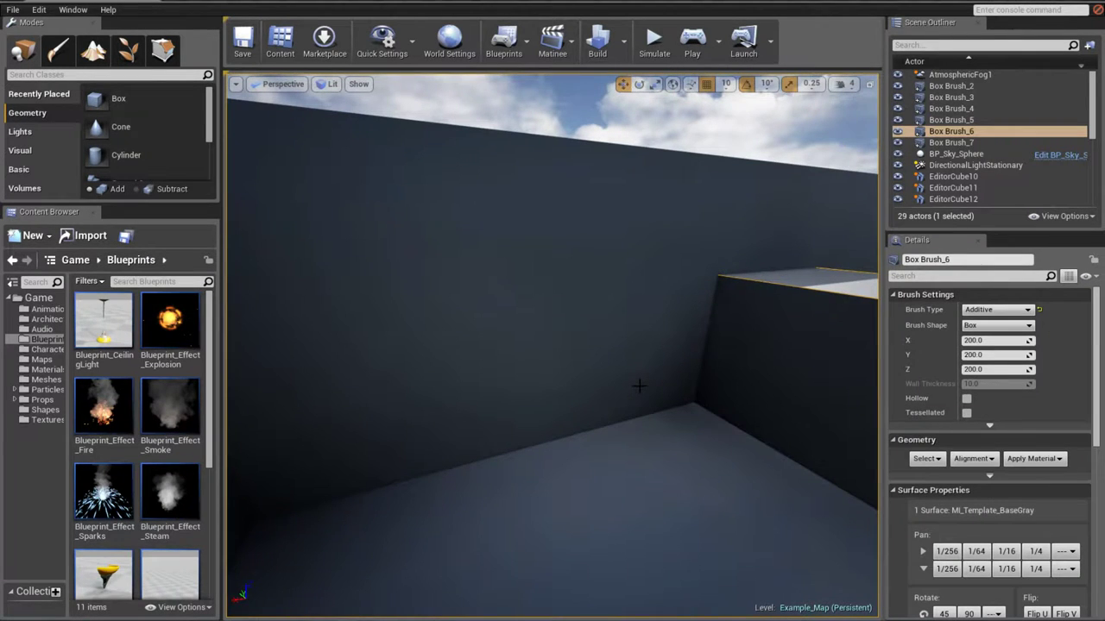
{"action": "scroll", "coordinate": [132, 432], "scroll_direction": "down", "scroll_amount": 3}
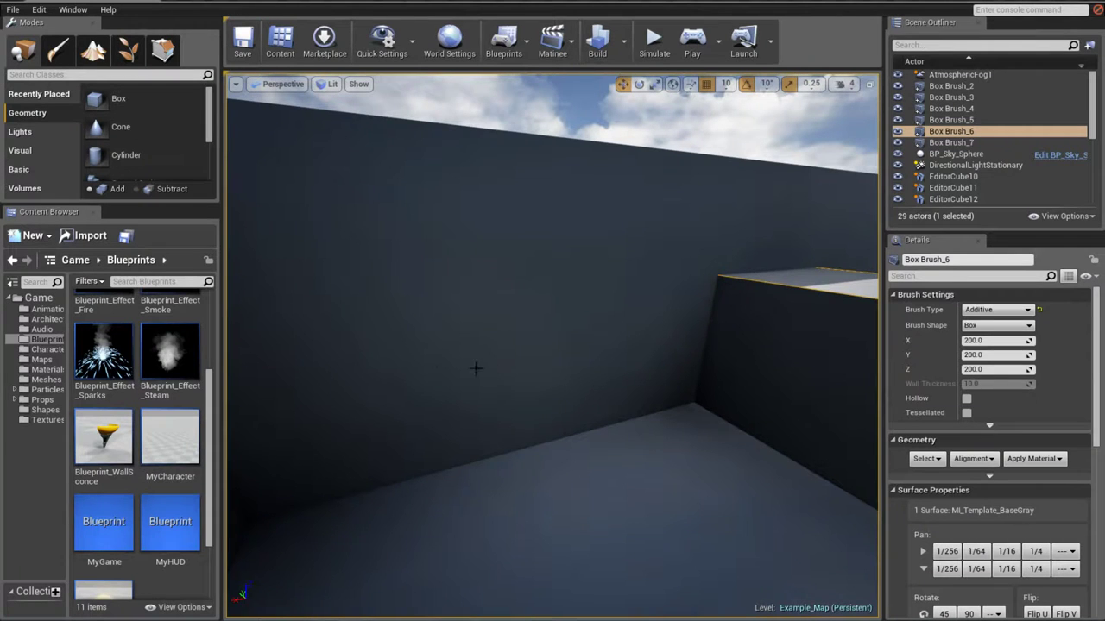
- Widen the folder tree and step through Architecture, Blueprints, Character, Maps, Materials, Meshes and Particles to Props
{"action": "left_click_drag", "start_coordinate": [68, 353], "coordinate": [85, 352]}
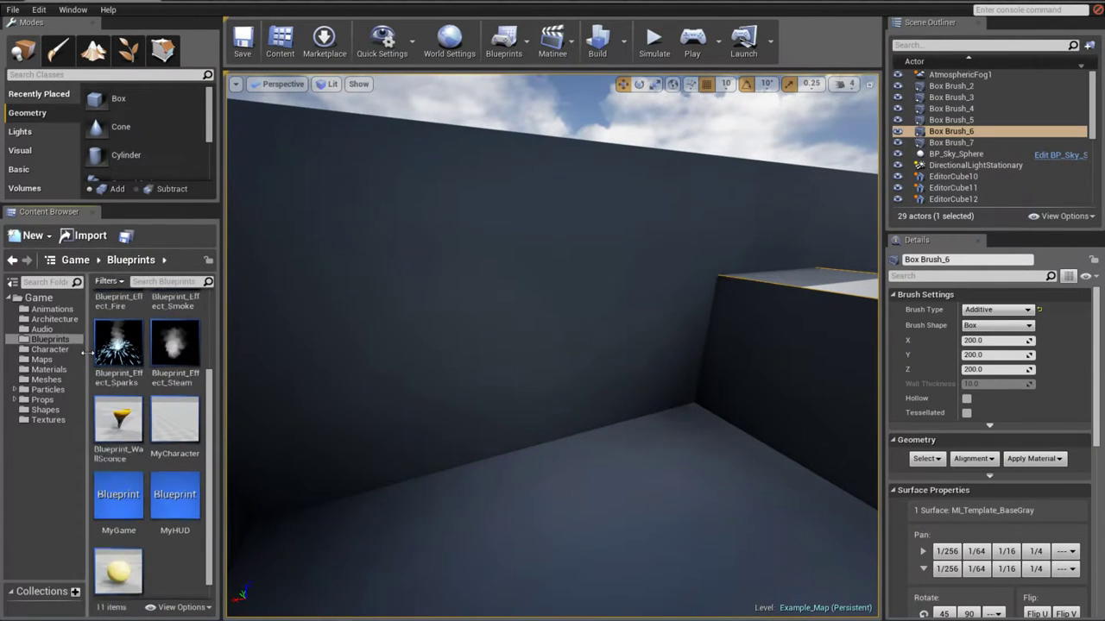
{"action": "left_click", "coordinate": [54, 319]}
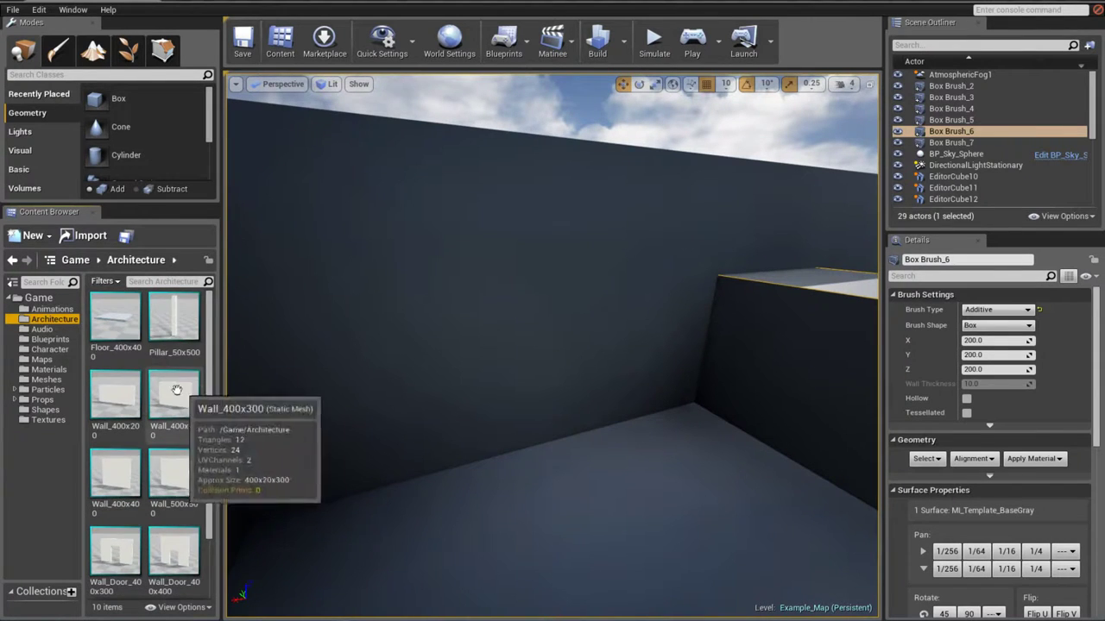
{"action": "left_click", "coordinate": [50, 339]}
{"action": "left_click", "coordinate": [49, 350]}
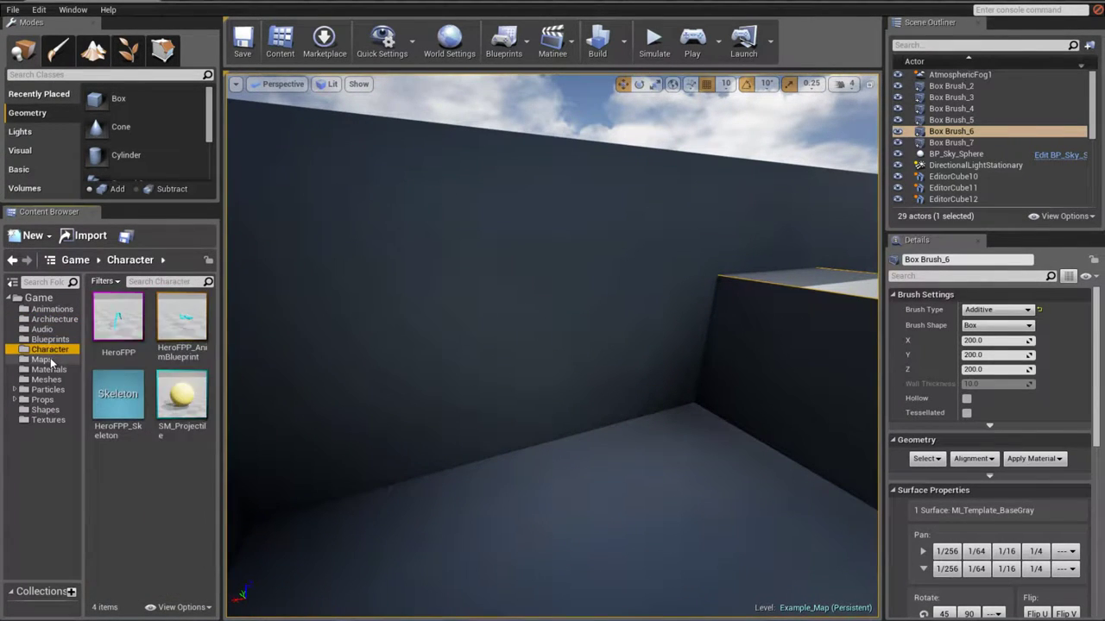
{"action": "left_click", "coordinate": [41, 359]}
{"action": "left_click", "coordinate": [48, 369]}
{"action": "left_click", "coordinate": [46, 380]}
{"action": "left_click", "coordinate": [45, 390]}
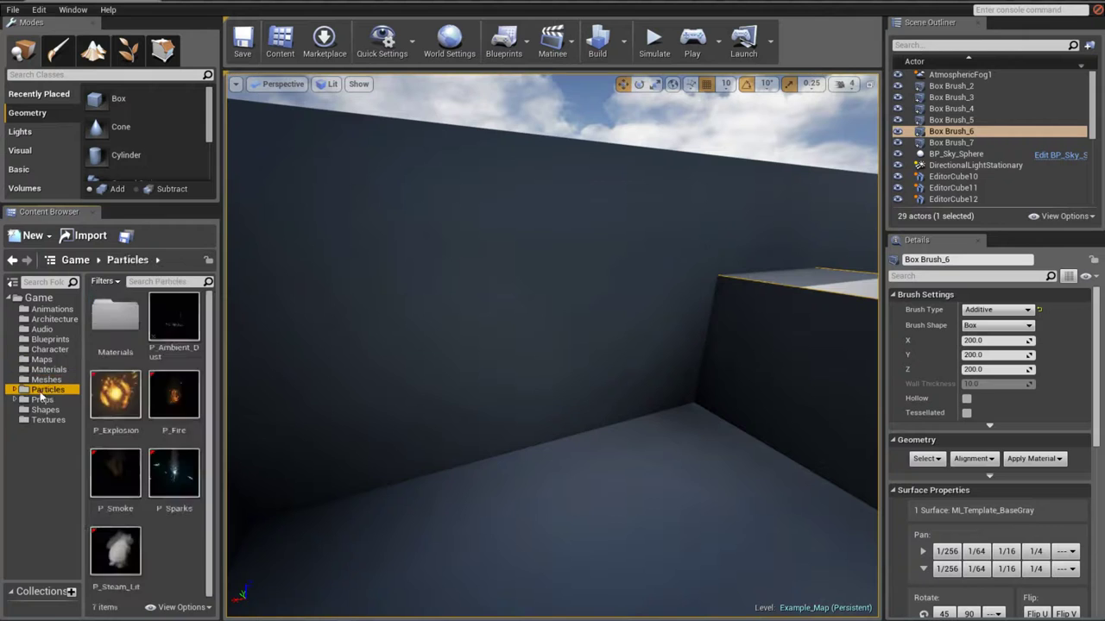
{"action": "left_click", "coordinate": [19, 400]}
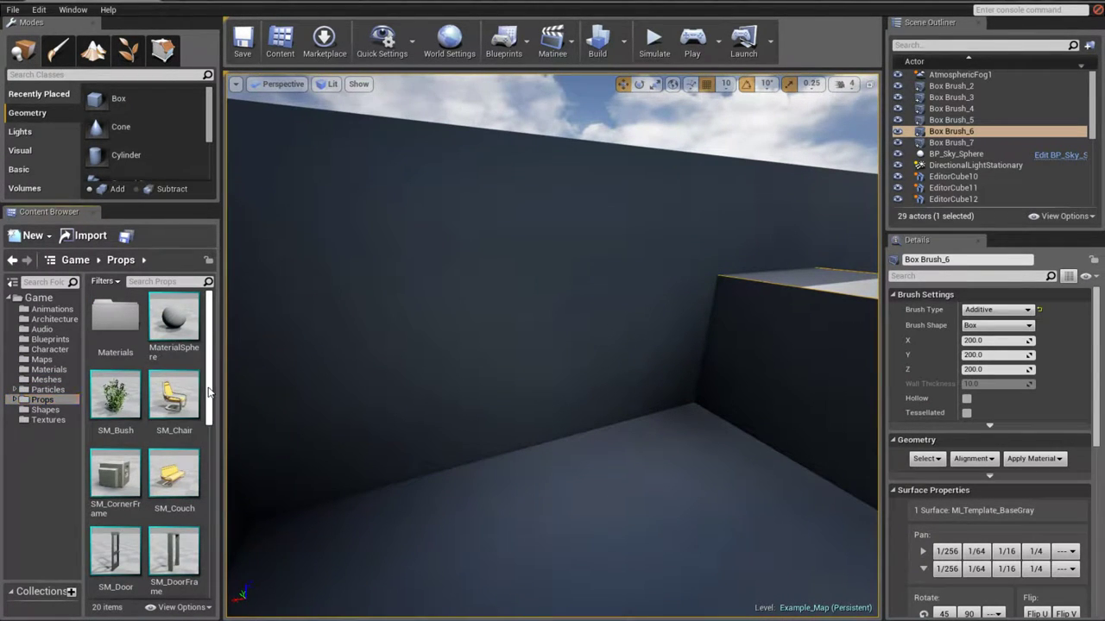
{"action": "left_click_drag", "start_coordinate": [207, 388], "coordinate": [205, 466]}
{"action": "scroll", "coordinate": [198, 432], "scroll_direction": "up", "scroll_amount": 2}
{"action": "scroll", "coordinate": [197, 405], "scroll_direction": "up", "scroll_amount": 2}
{"action": "scroll", "coordinate": [195, 389], "scroll_direction": "up", "scroll_amount": 2}
- Place SM_Chair on the floor by the wall at 760, 1770, 130 and turn it to about -11°
{"action": "left_click_drag", "start_coordinate": [174, 394], "coordinate": [507, 521]}
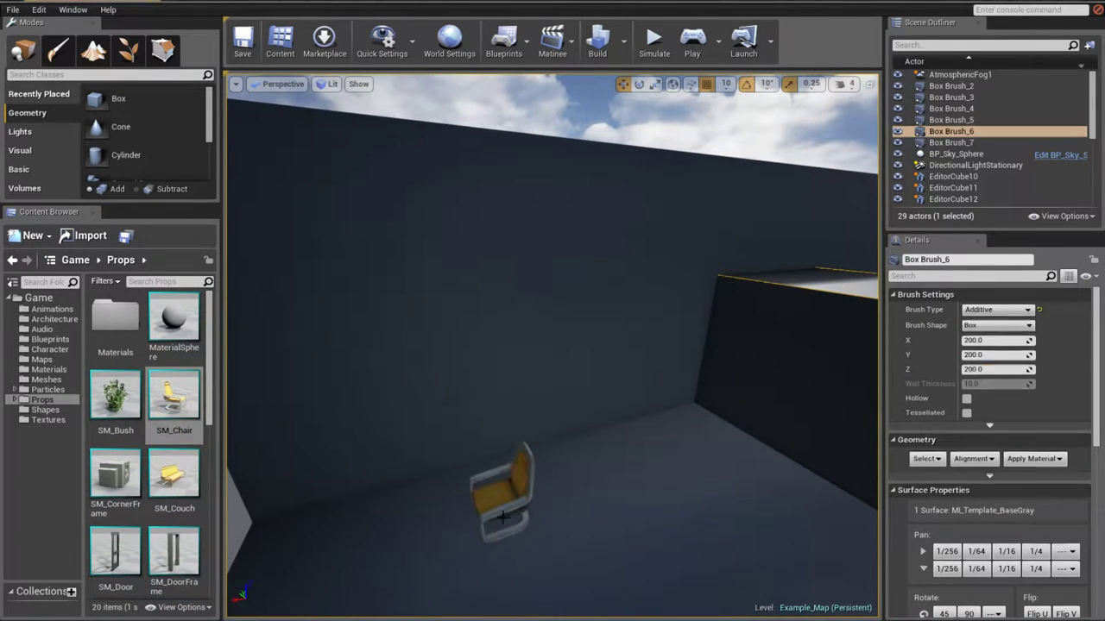
{"action": "key", "text": "e"}
{"action": "mouse_move", "coordinate": [471, 578]}
{"action": "left_mouse_down"}
{"action": "mouse_move", "coordinate": [431, 490]}
{"action": "mouse_move", "coordinate": [438, 480]}
{"action": "left_mouse_up"}
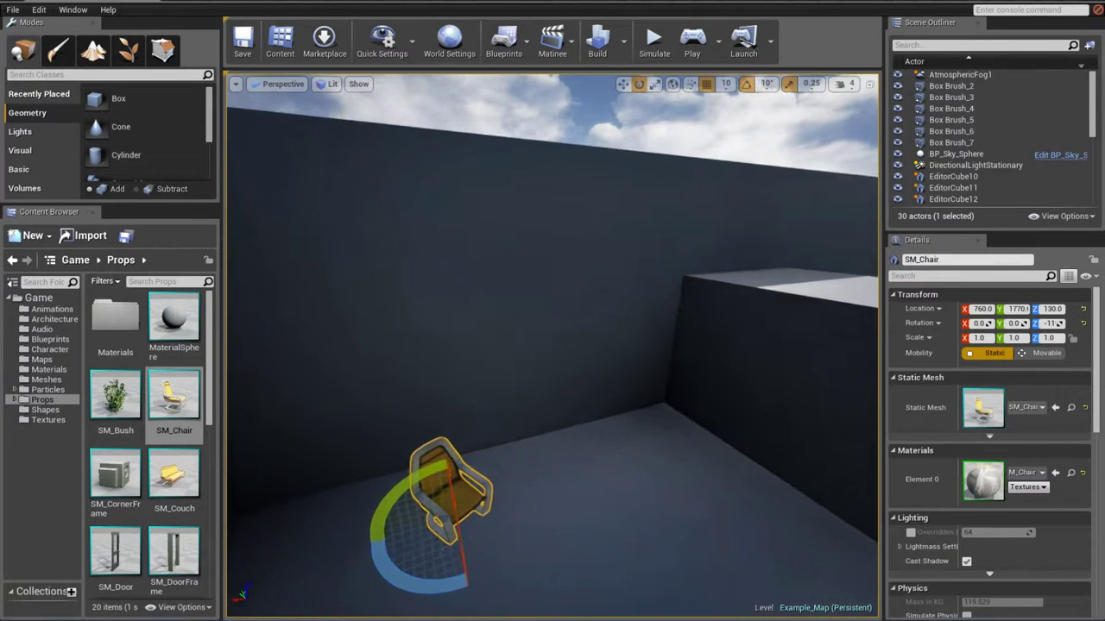
{"action": "right_click_drag", "start_coordinate": [535, 561], "coordinate": [538, 562]}
- Scroll the Props assets down to the lamps and select SM_Lamp_Wall
{"action": "scroll", "coordinate": [212, 429], "scroll_direction": "down", "scroll_amount": 5}
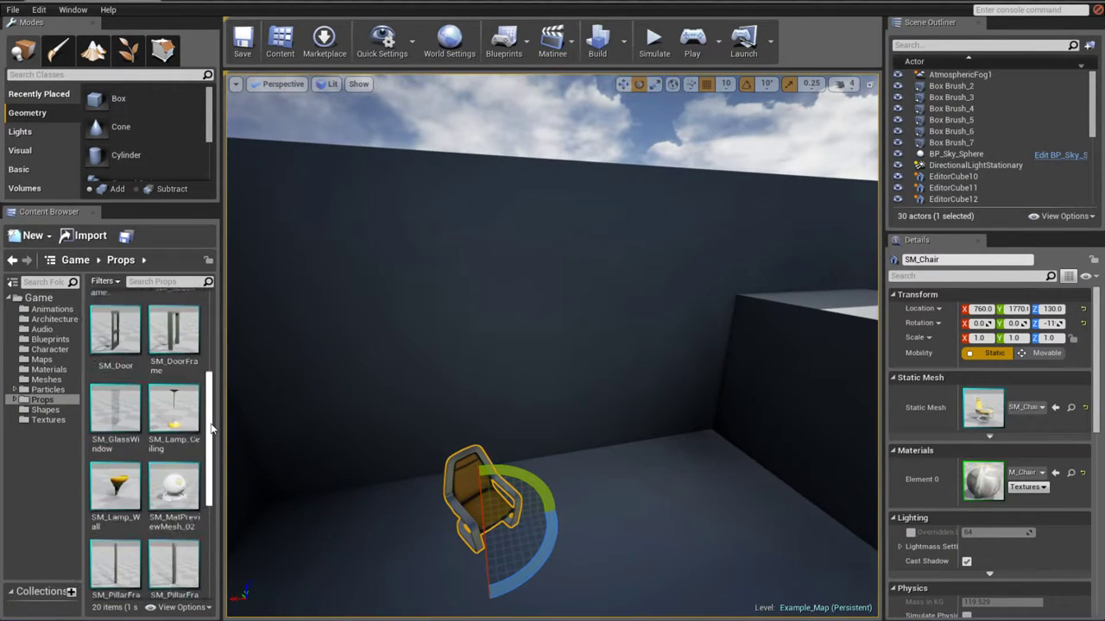
{"action": "scroll", "coordinate": [211, 429], "scroll_direction": "down", "scroll_amount": 1}
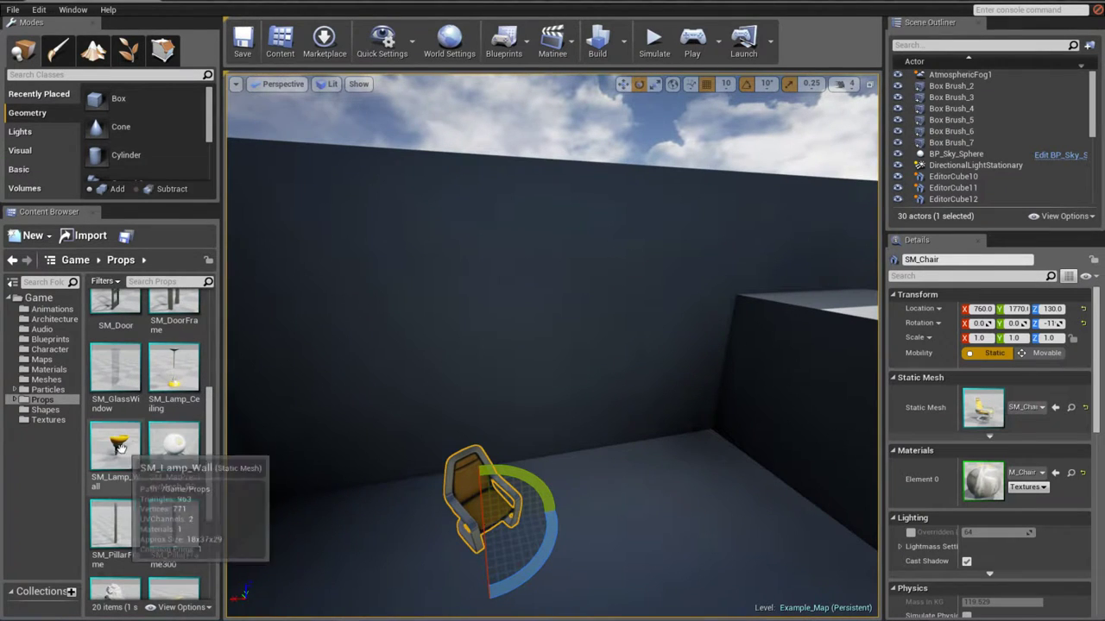
{"action": "left_click", "coordinate": [117, 448]}
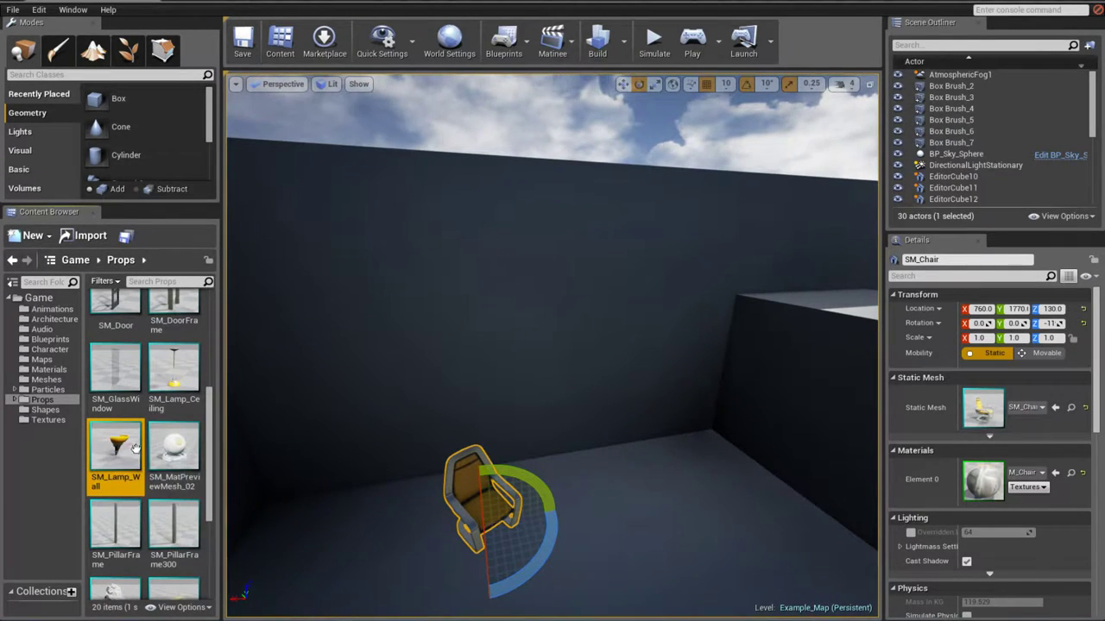
- Drop the SM_Lamp_Ceiling prop into the room and stand it upright
{"action": "left_click", "coordinate": [177, 380]}
{"action": "left_click_drag", "start_coordinate": [178, 380], "coordinate": [637, 483]}
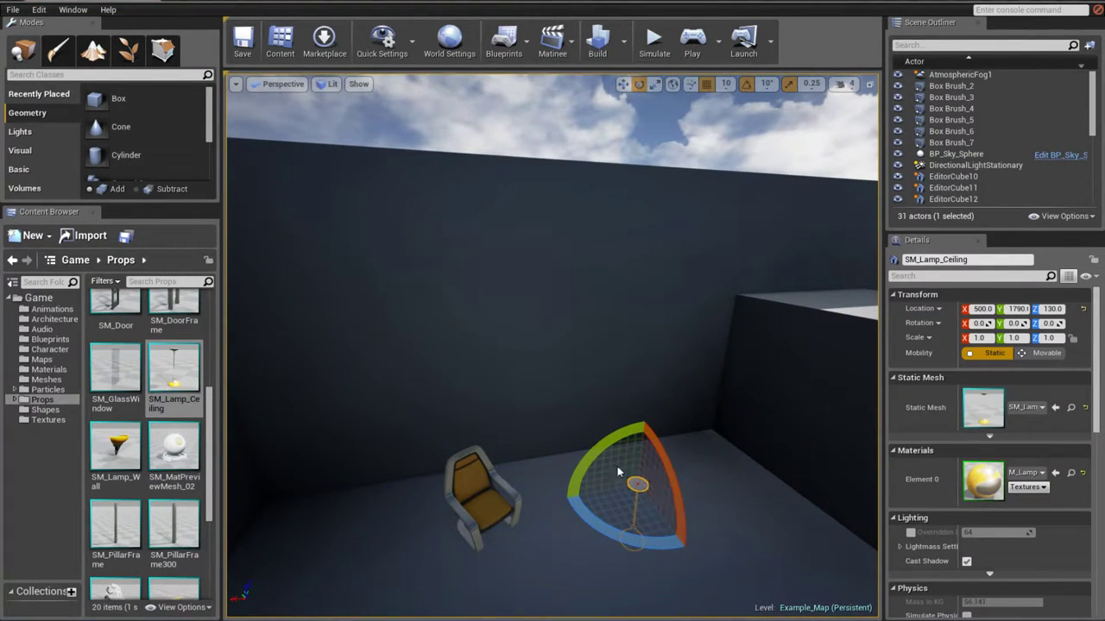
{"action": "left_click_drag", "start_coordinate": [673, 513], "coordinate": [688, 552]}
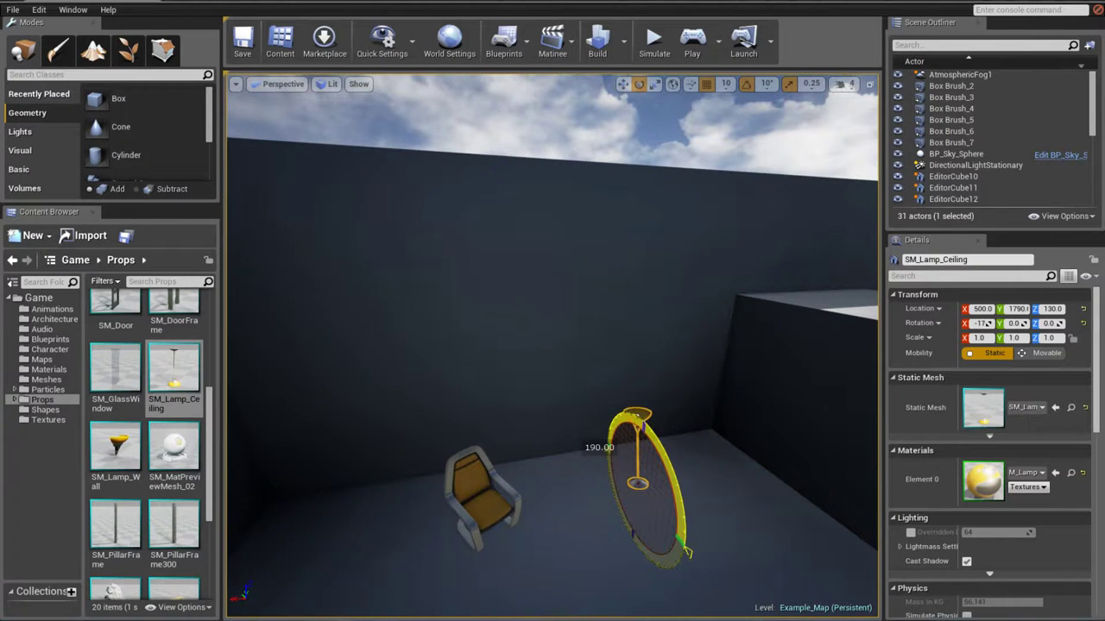
{"action": "right_click_drag", "start_coordinate": [687, 552], "coordinate": [725, 604]}
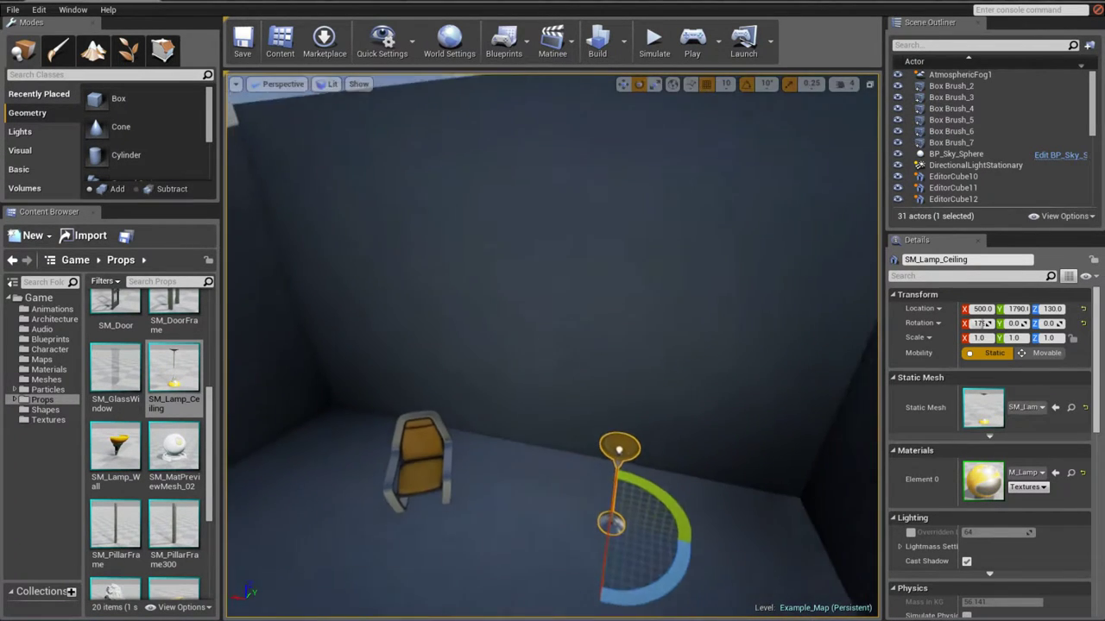
{"action": "right_click_drag", "start_coordinate": [663, 557], "coordinate": [663, 557]}
- Move the lamp along X and Y into the corner at 290, 1870, 130
{"action": "key", "text": "w"}
{"action": "middle_click_drag", "start_coordinate": [641, 567], "coordinate": [666, 567]}
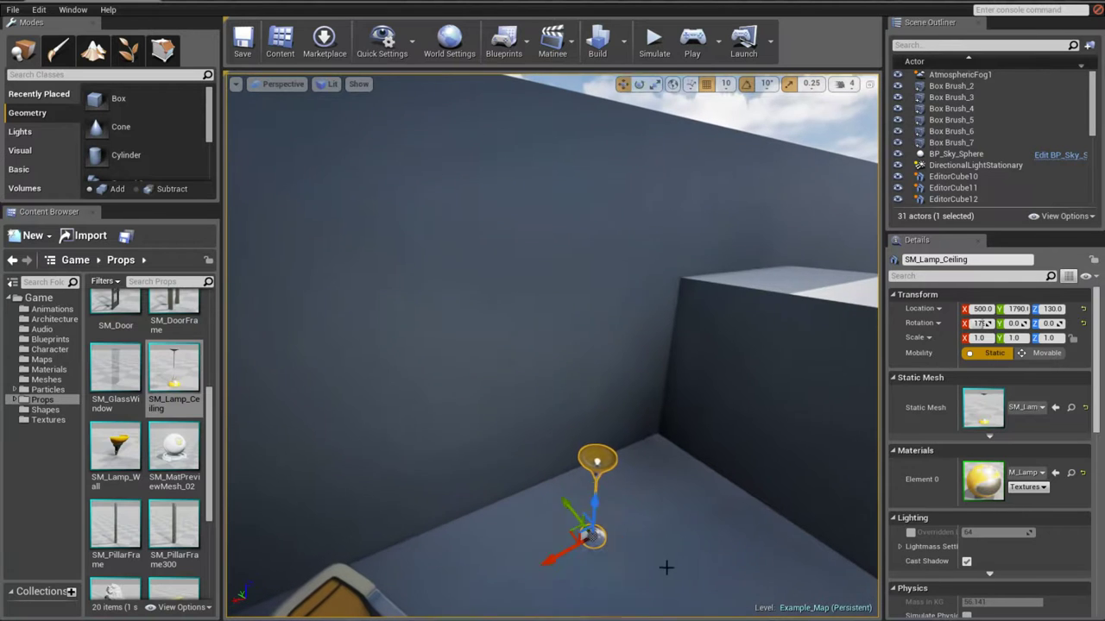
{"action": "left_click_drag", "start_coordinate": [566, 499], "coordinate": [548, 473]}
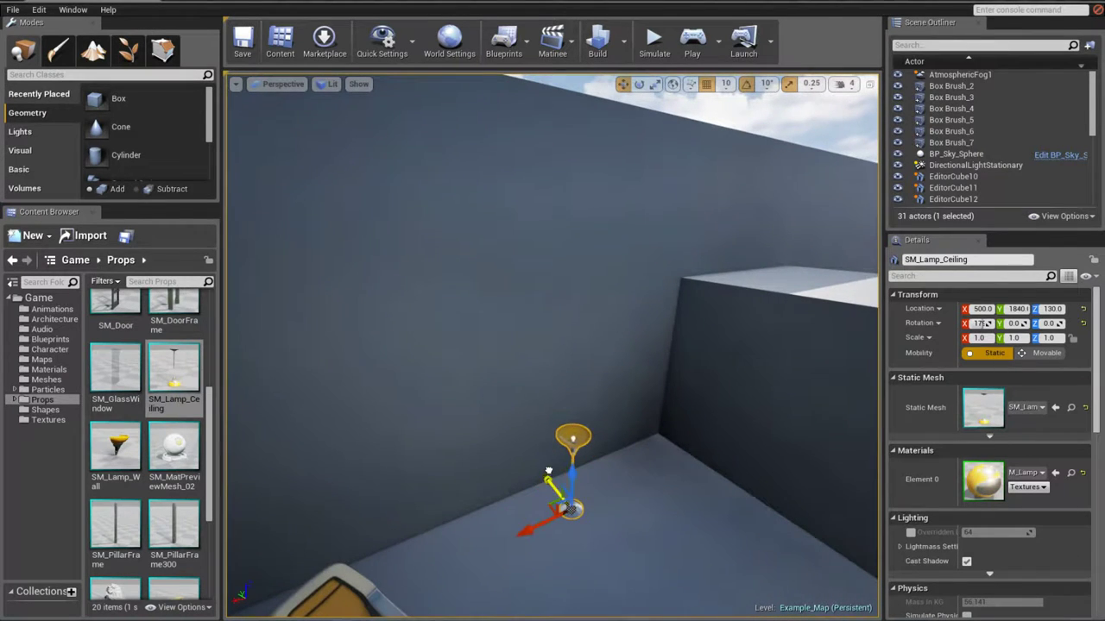
{"action": "left_click_drag", "start_coordinate": [532, 531], "coordinate": [634, 500]}
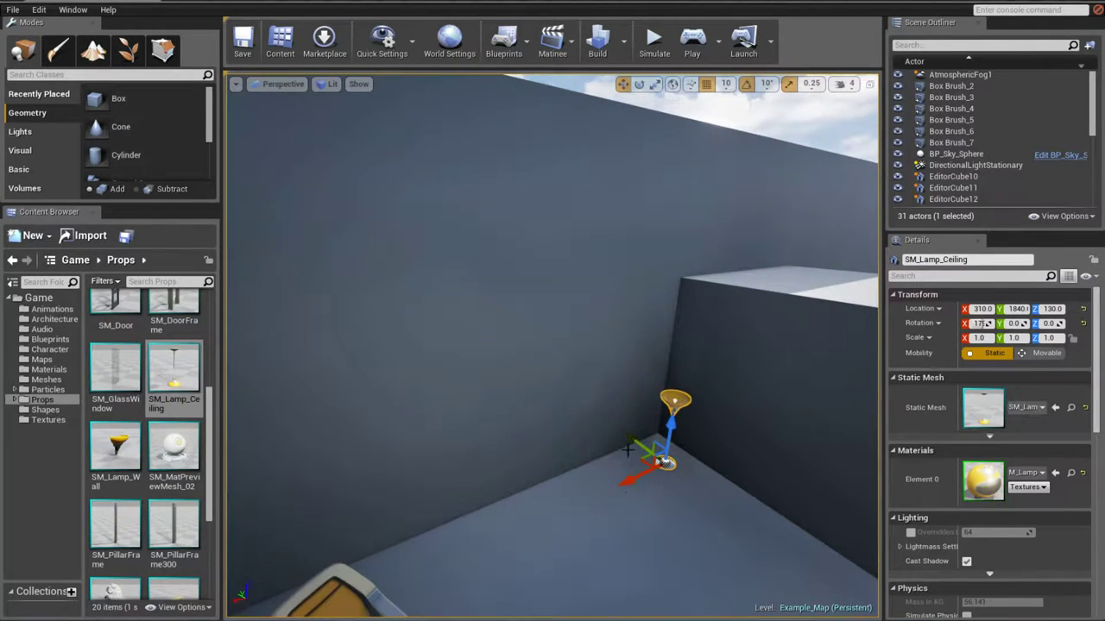
{"action": "left_click_drag", "start_coordinate": [628, 449], "coordinate": [633, 474]}
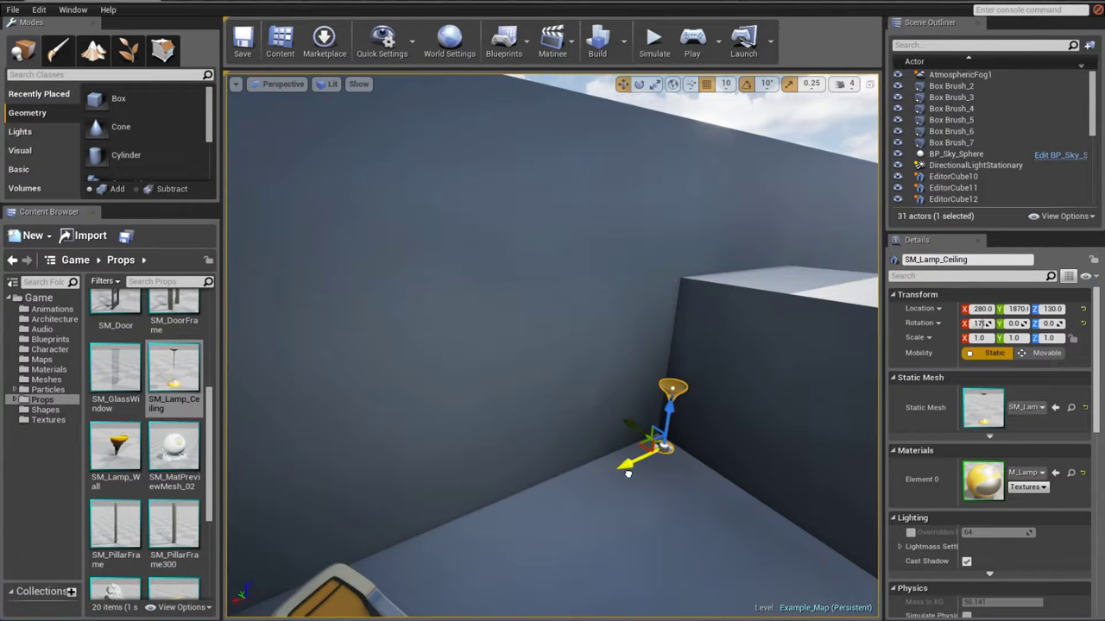
{"action": "mouse_move", "coordinate": [633, 475]}
{"action": "right_mouse_down"}
{"action": "mouse_move", "coordinate": [682, 477]}
{"action": "mouse_move", "coordinate": [664, 485]}
{"action": "right_mouse_up"}
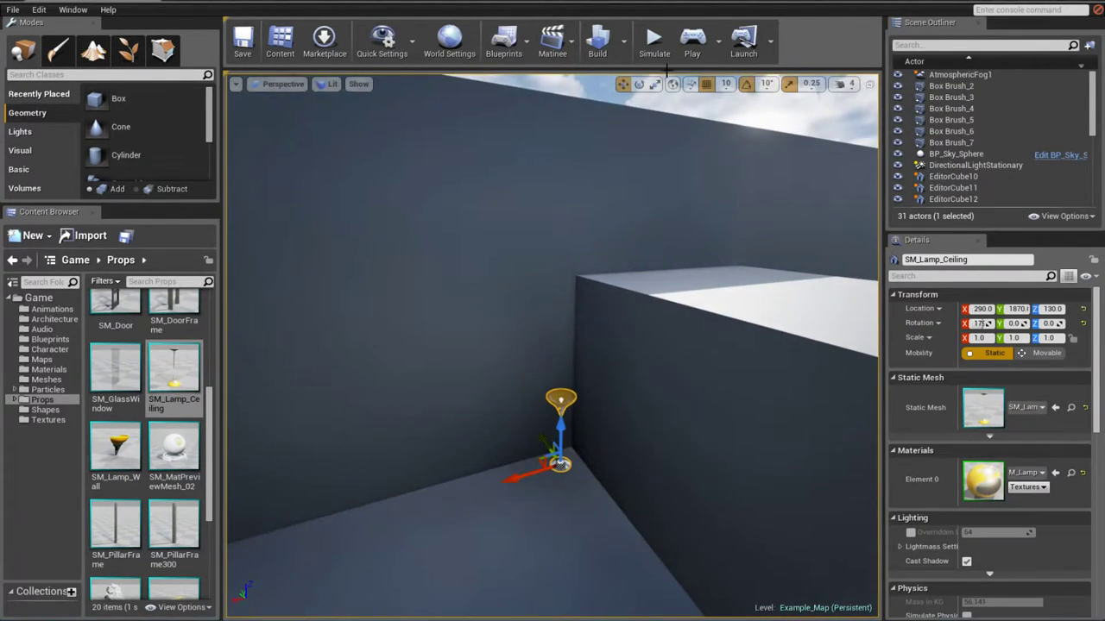
{"action": "left_click", "coordinate": [692, 39]}
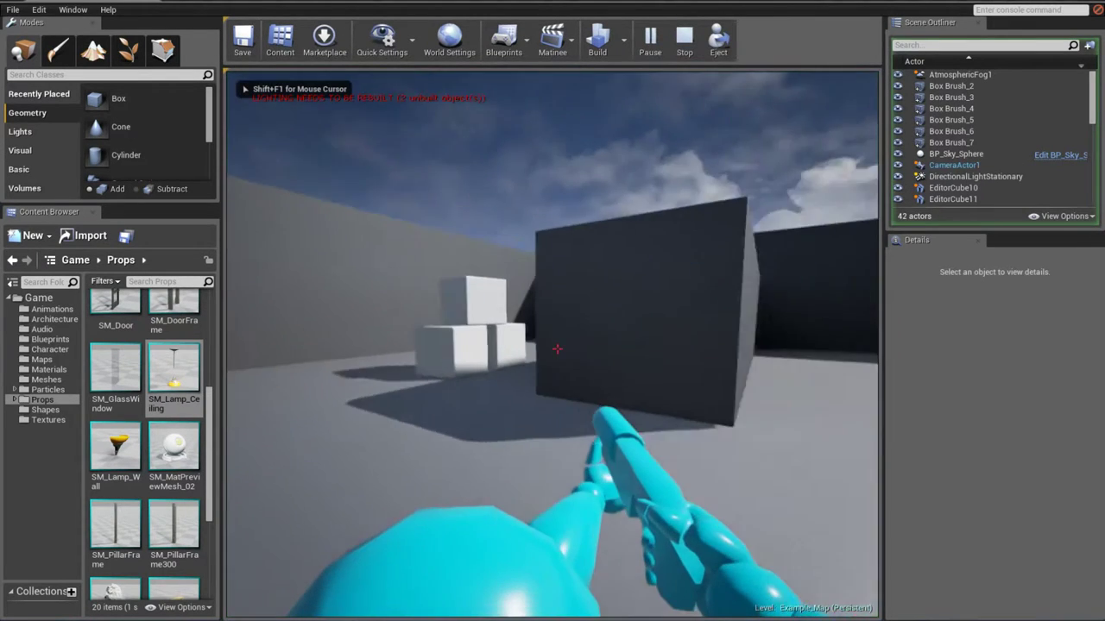
{"action": "key", "text": "w"}
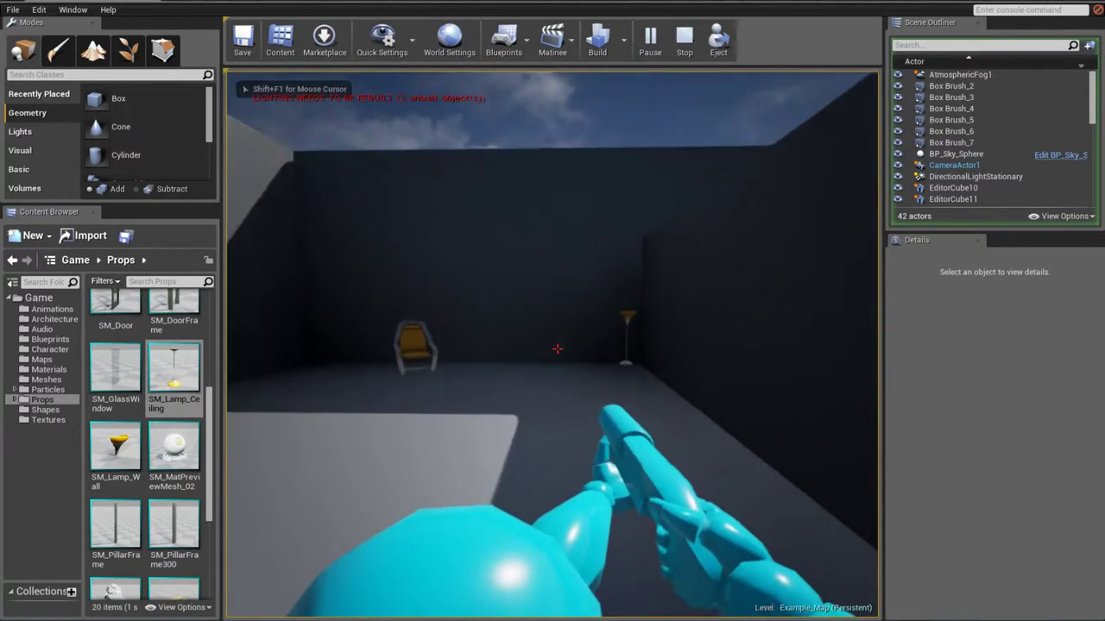
{"action": "key", "text": "w"}
{"action": "key", "text": "w"}
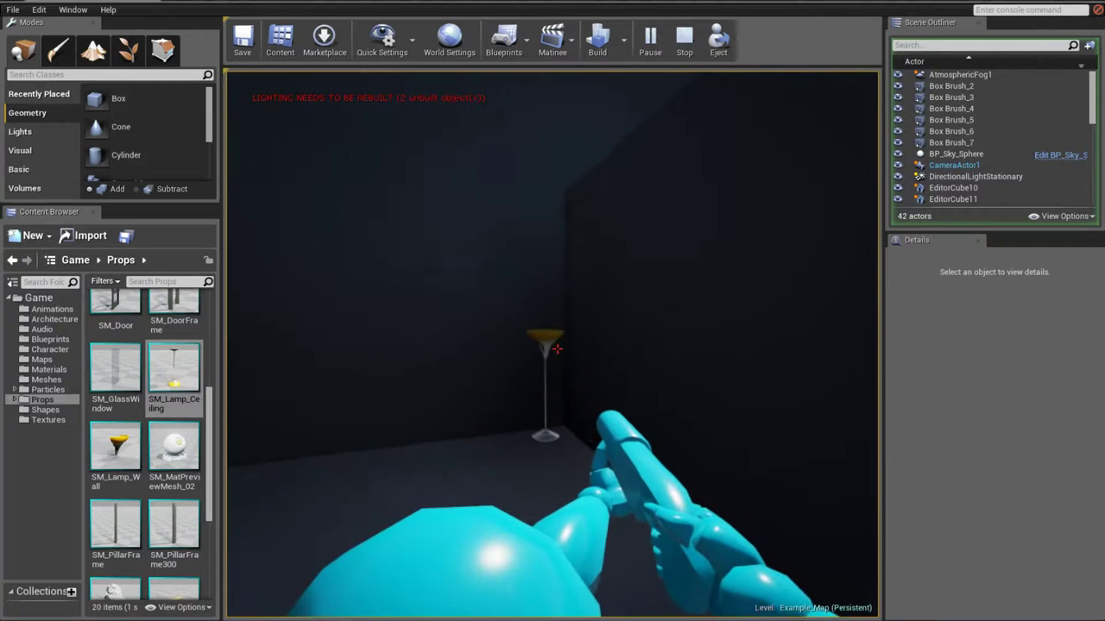
{"action": "key", "text": "s"}
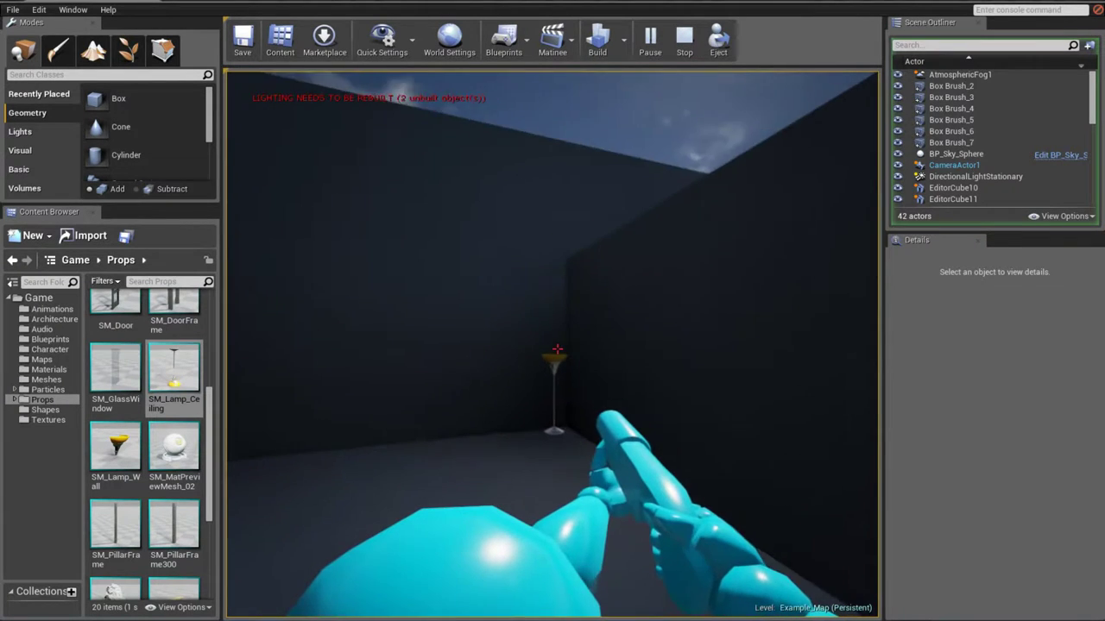
{"action": "left_click", "coordinate": [556, 350]}
{"action": "left_click", "coordinate": [557, 350]}
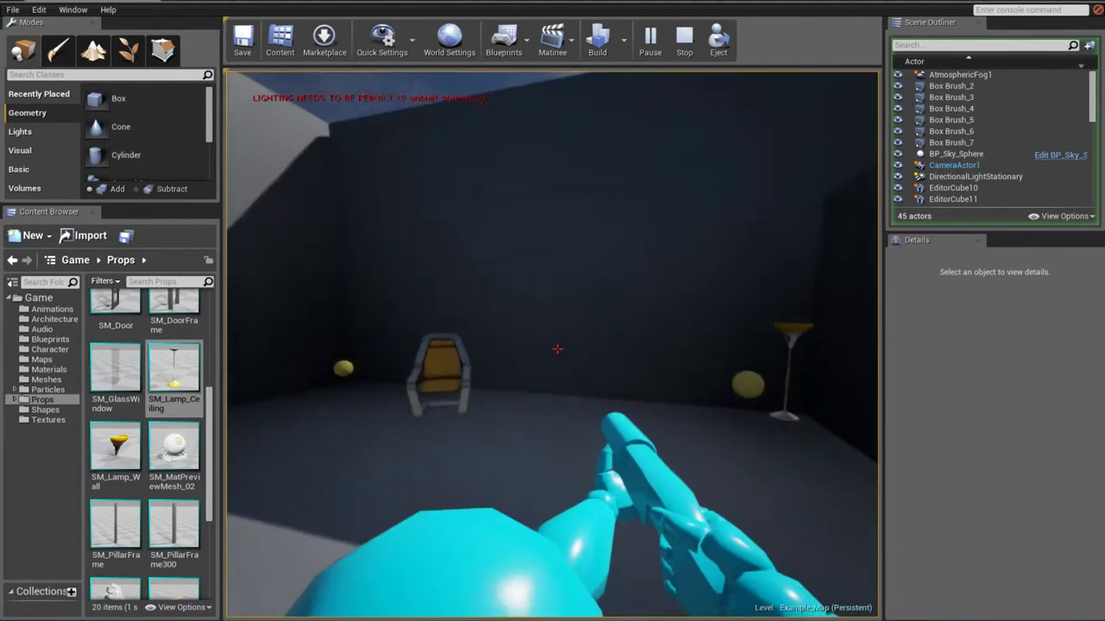
{"action": "left_click", "coordinate": [557, 349]}
{"action": "left_click", "coordinate": [557, 349]}
{"action": "left_click", "coordinate": [557, 349]}
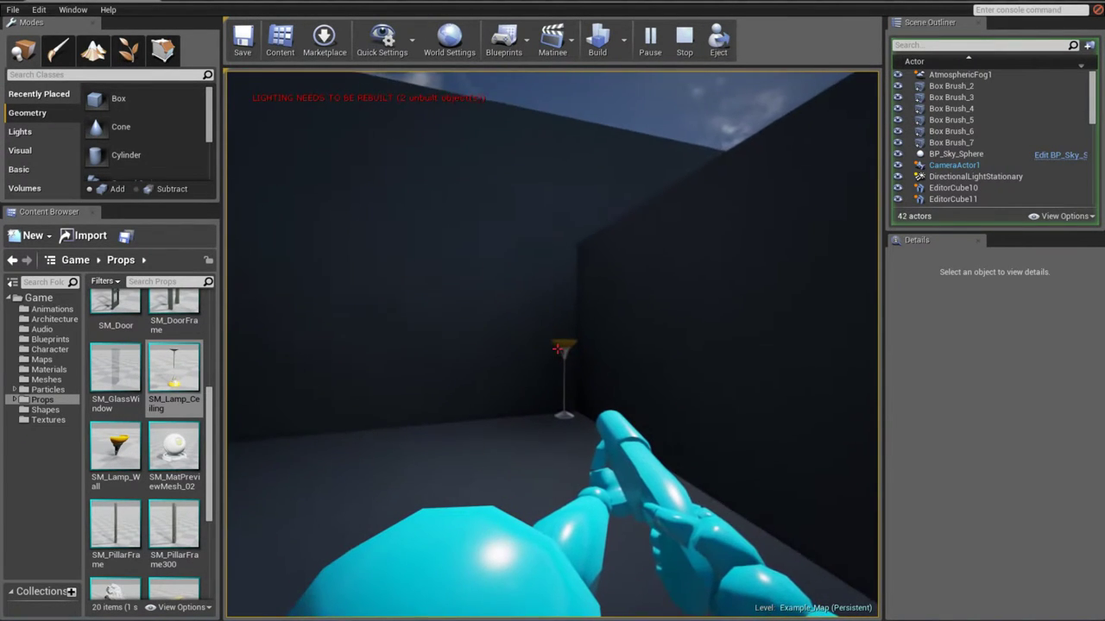
{"action": "key", "text": "Escape"}
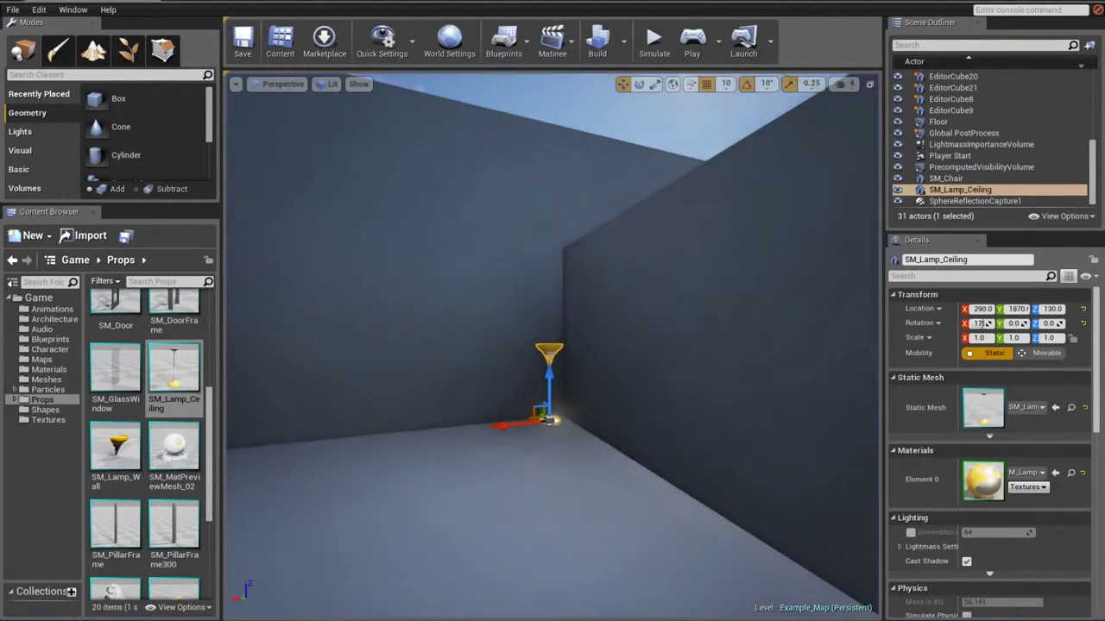
- Close in on the lamp and list the Directional, Point, Spot and Sky Light types
{"action": "right_click_drag", "start_coordinate": [624, 417], "coordinate": [605, 449]}
{"action": "right_click_drag", "start_coordinate": [555, 411], "coordinate": [561, 422]}
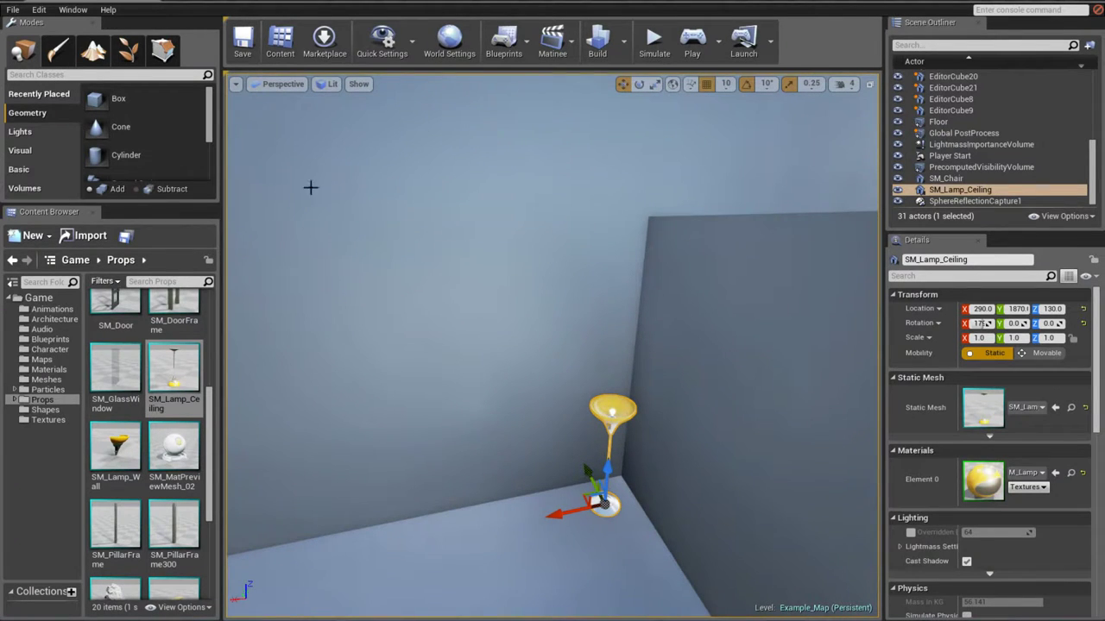
{"action": "left_click", "coordinate": [28, 135]}
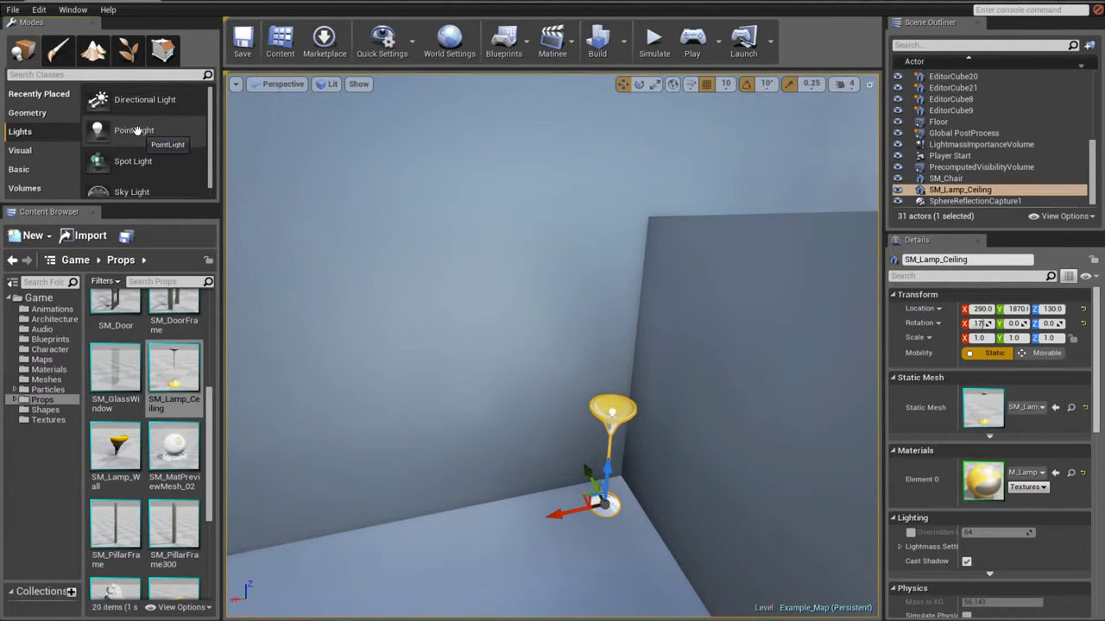
- Drop a Point Light by the lamp and lower it into the shade at about 286, 1869, 257
{"action": "mouse_move", "coordinate": [137, 131]}
{"action": "left_mouse_down"}
{"action": "mouse_move", "coordinate": [604, 382]}
{"action": "mouse_move", "coordinate": [615, 402]}
{"action": "left_mouse_up"}
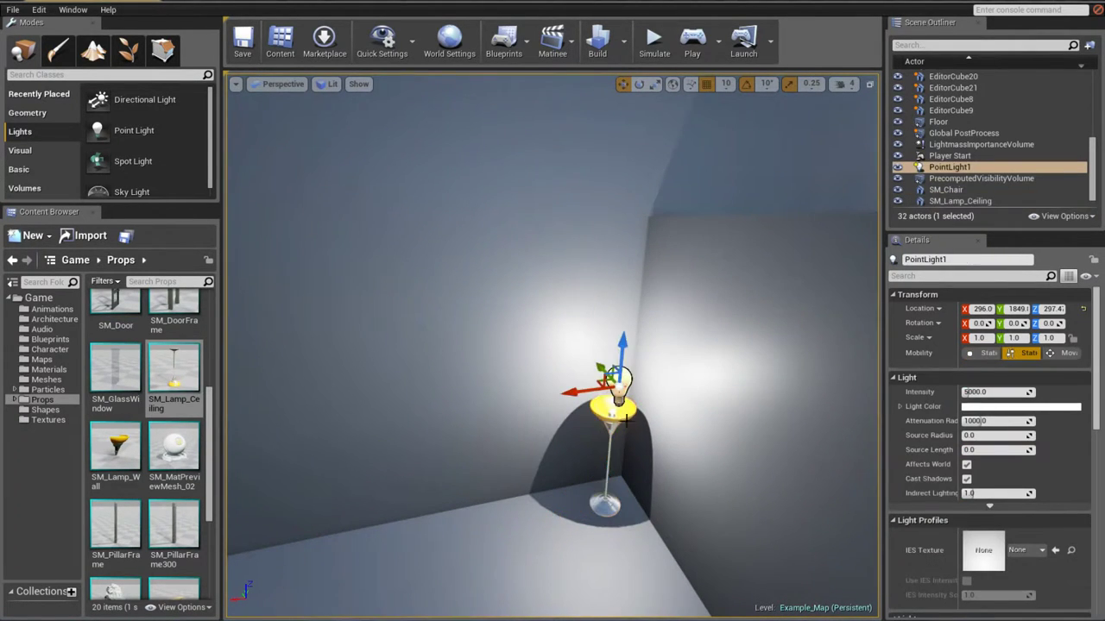
{"action": "key", "text": "f"}
{"action": "left_click_drag", "start_coordinate": [543, 371], "coordinate": [533, 377]}
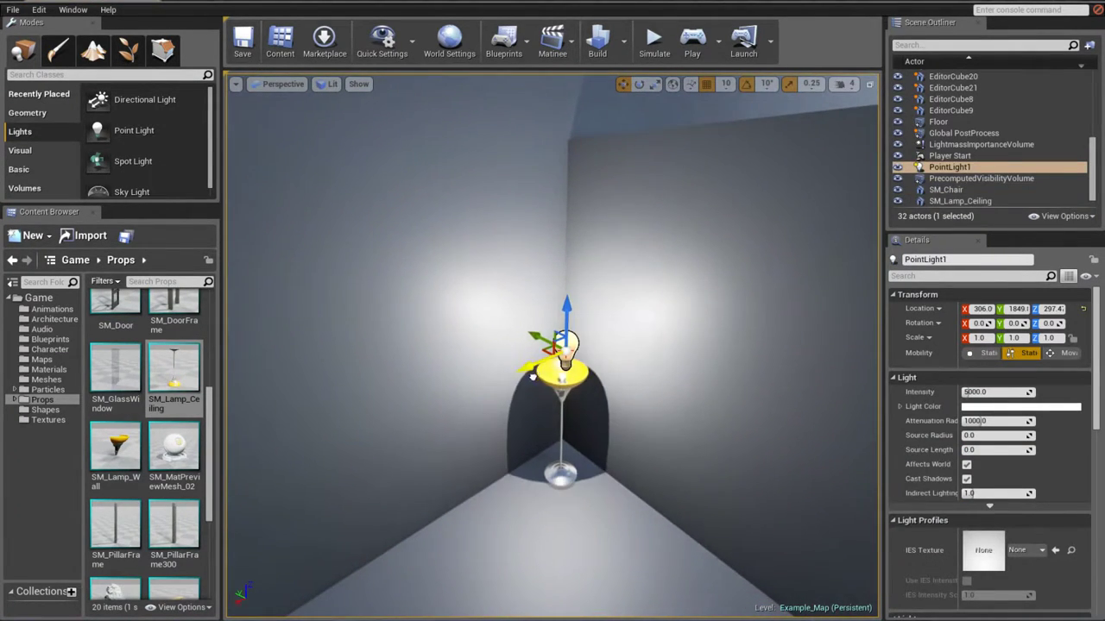
{"action": "mouse_move", "coordinate": [541, 336]}
{"action": "left_mouse_down"}
{"action": "mouse_move", "coordinate": [530, 336]}
{"action": "mouse_move", "coordinate": [553, 333]}
{"action": "left_mouse_up"}
{"action": "left_click_drag", "start_coordinate": [537, 373], "coordinate": [526, 382]}
{"action": "mouse_move", "coordinate": [561, 321]}
{"action": "left_mouse_down"}
{"action": "mouse_move", "coordinate": [572, 375]}
{"action": "mouse_move", "coordinate": [518, 380]}
{"action": "mouse_move", "coordinate": [610, 363]}
{"action": "mouse_move", "coordinate": [515, 378]}
{"action": "mouse_move", "coordinate": [571, 379]}
{"action": "left_mouse_up"}
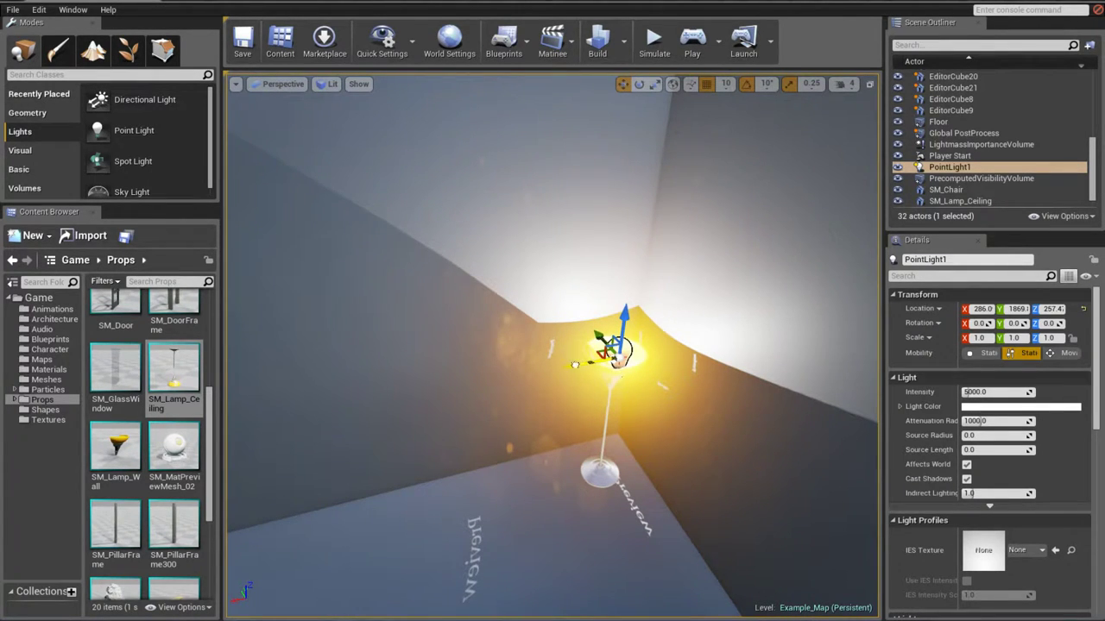
{"action": "left_click_drag", "start_coordinate": [569, 368], "coordinate": [508, 381]}
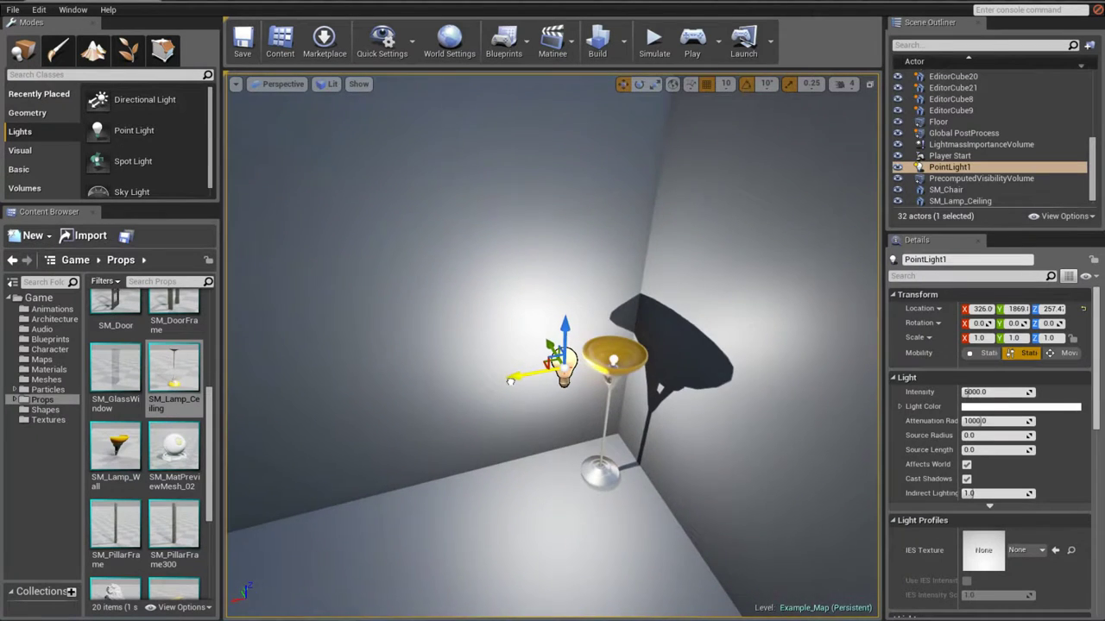
{"action": "key", "text": "ctrl+z"}
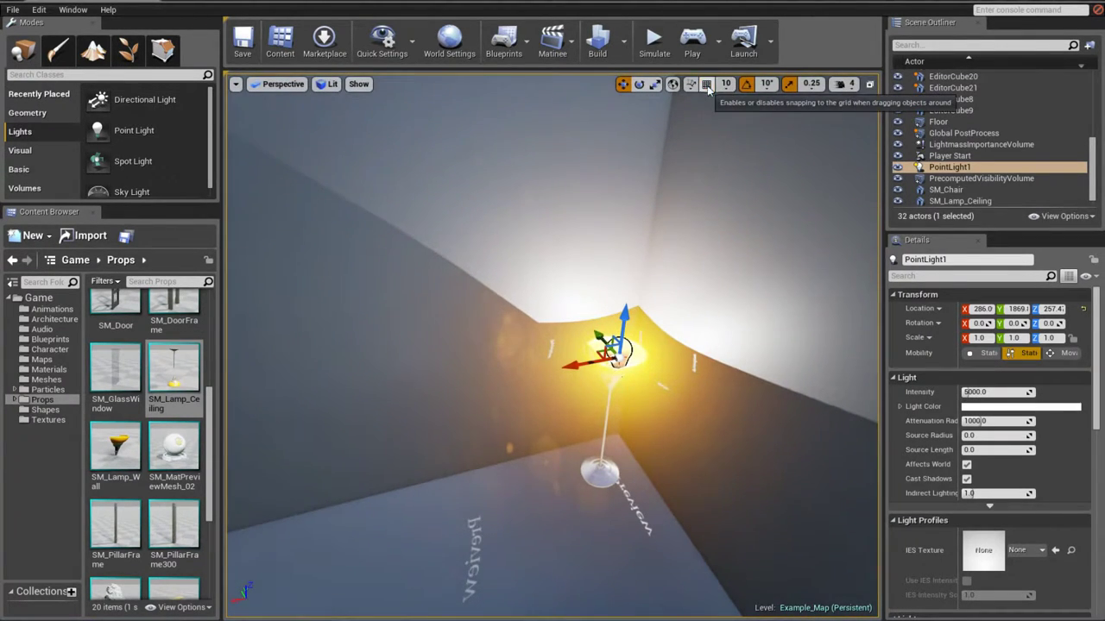
- Nudge PointLight1 along X with snapping off, then rotate its yaw to about 9.9
{"action": "left_click", "coordinate": [708, 90]}
{"action": "left_click_drag", "start_coordinate": [575, 366], "coordinate": [575, 376]}
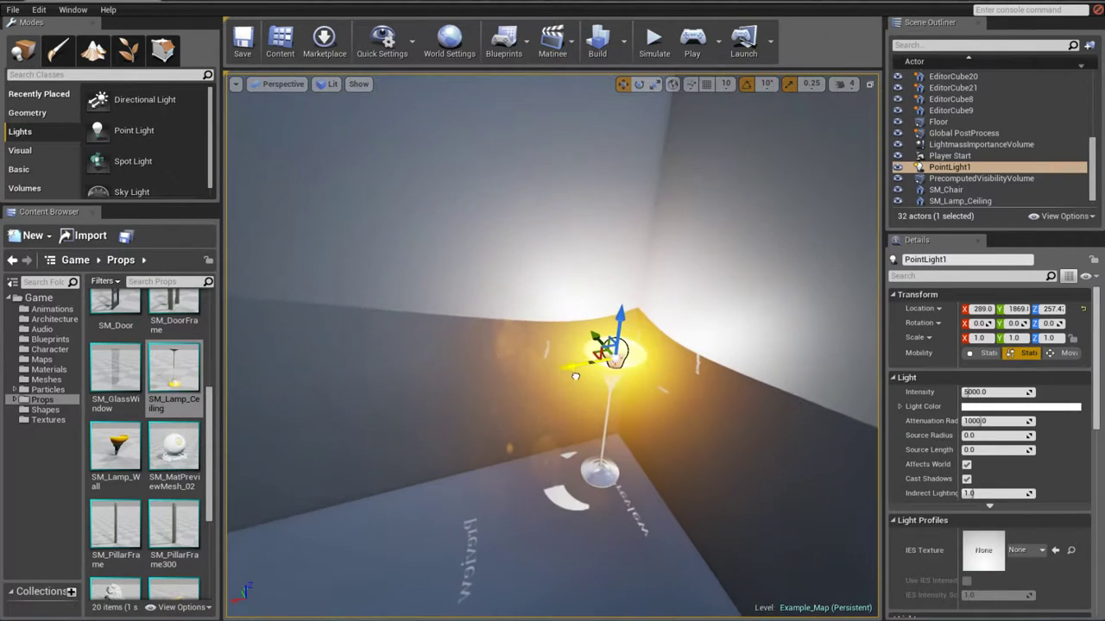
{"action": "left_click", "coordinate": [706, 90]}
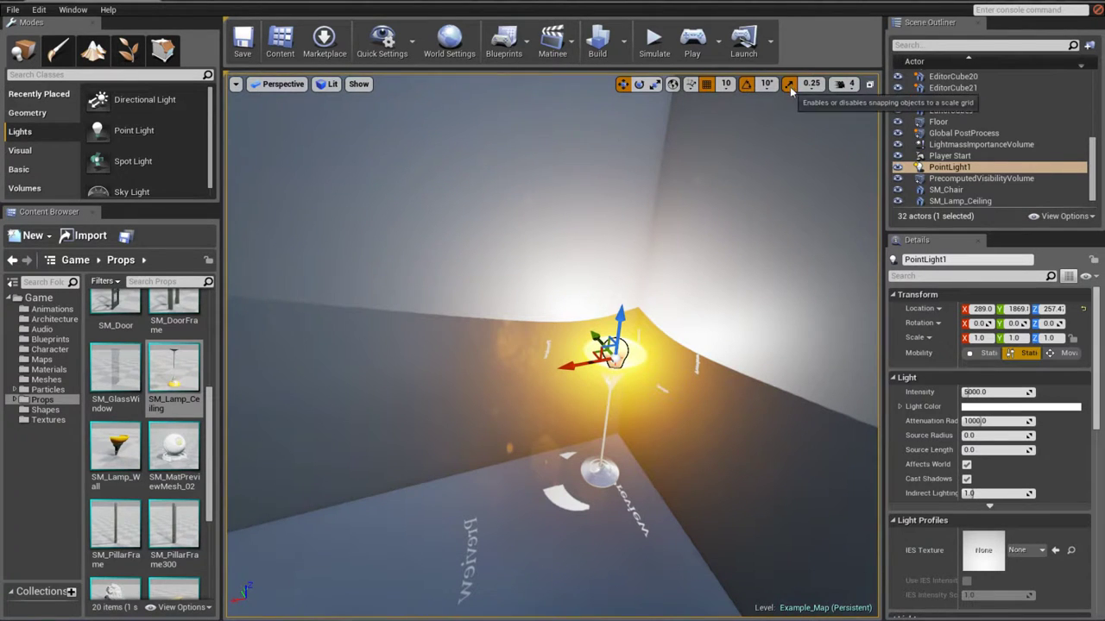
{"action": "key", "text": "e"}
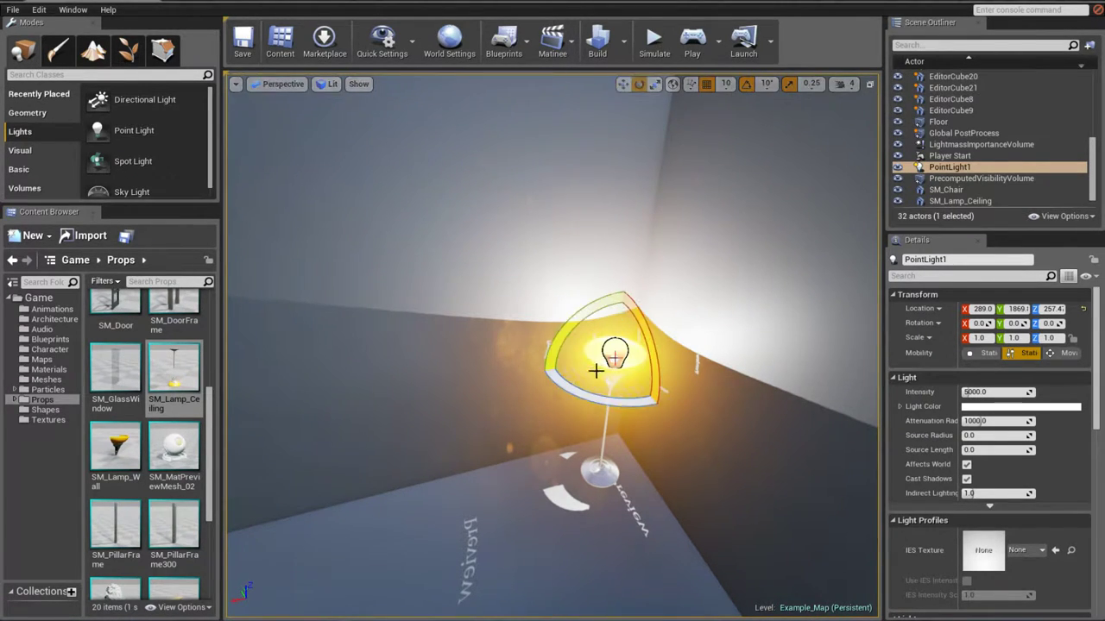
{"action": "mouse_move", "coordinate": [596, 379]}
{"action": "left_mouse_down"}
{"action": "mouse_move", "coordinate": [615, 357]}
{"action": "mouse_move", "coordinate": [656, 358]}
{"action": "left_mouse_up"}
{"action": "right_click_drag", "start_coordinate": [656, 358], "coordinate": [638, 358]}
{"action": "right_click_drag", "start_coordinate": [623, 270], "coordinate": [613, 269]}
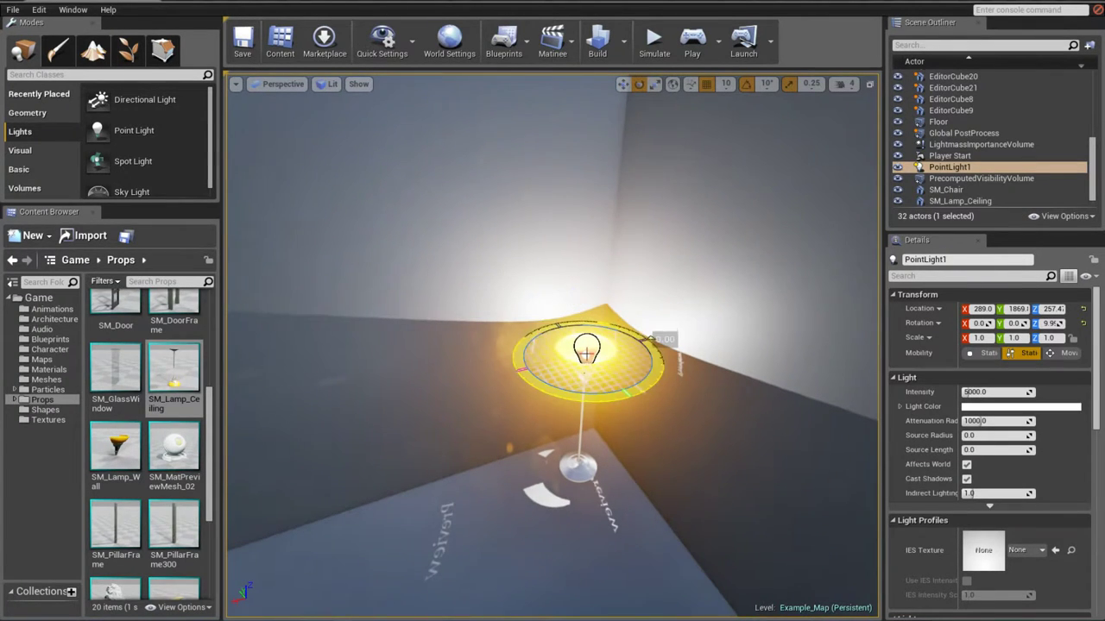
- Set grid snap size to 1 and nudge PointLight1 along its X axis
{"action": "left_click", "coordinate": [725, 83]}
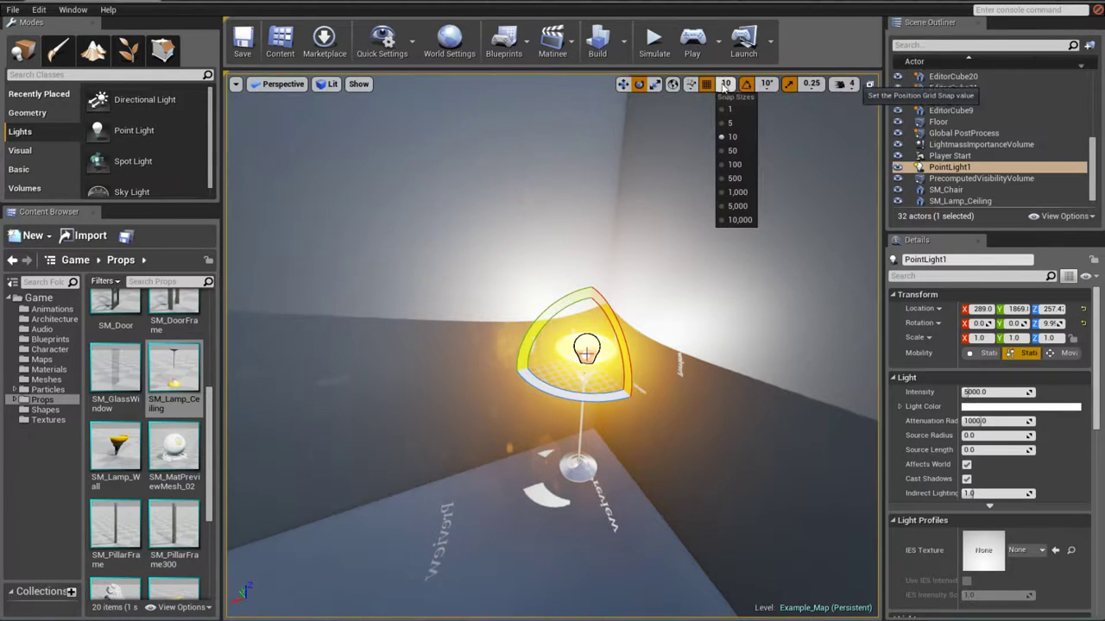
{"action": "left_click", "coordinate": [729, 109]}
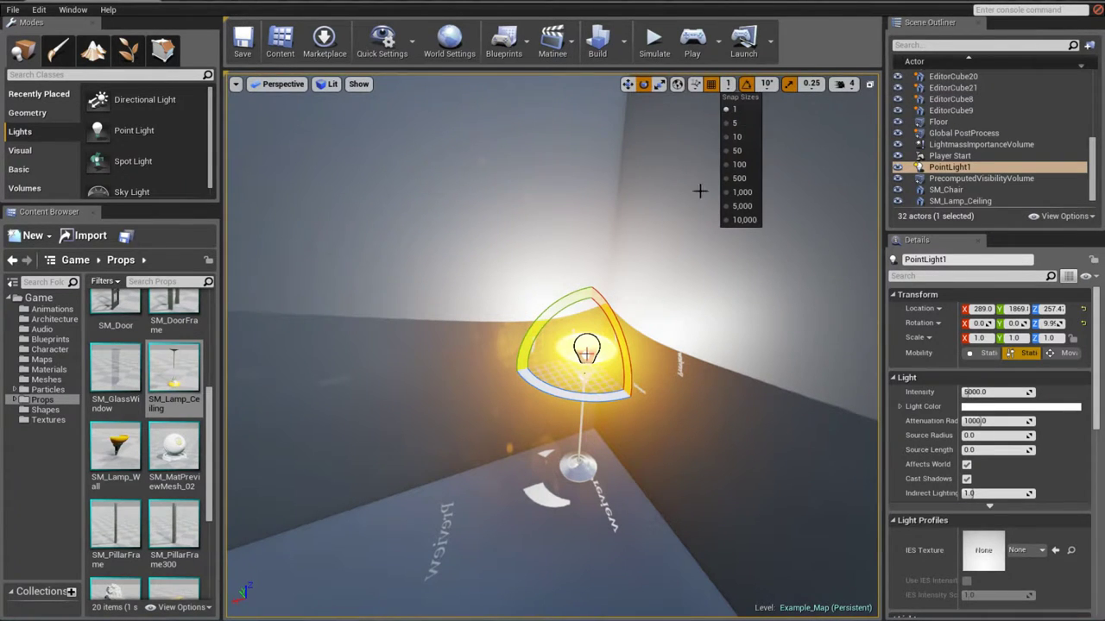
{"action": "left_click", "coordinate": [663, 315]}
{"action": "left_click", "coordinate": [591, 346]}
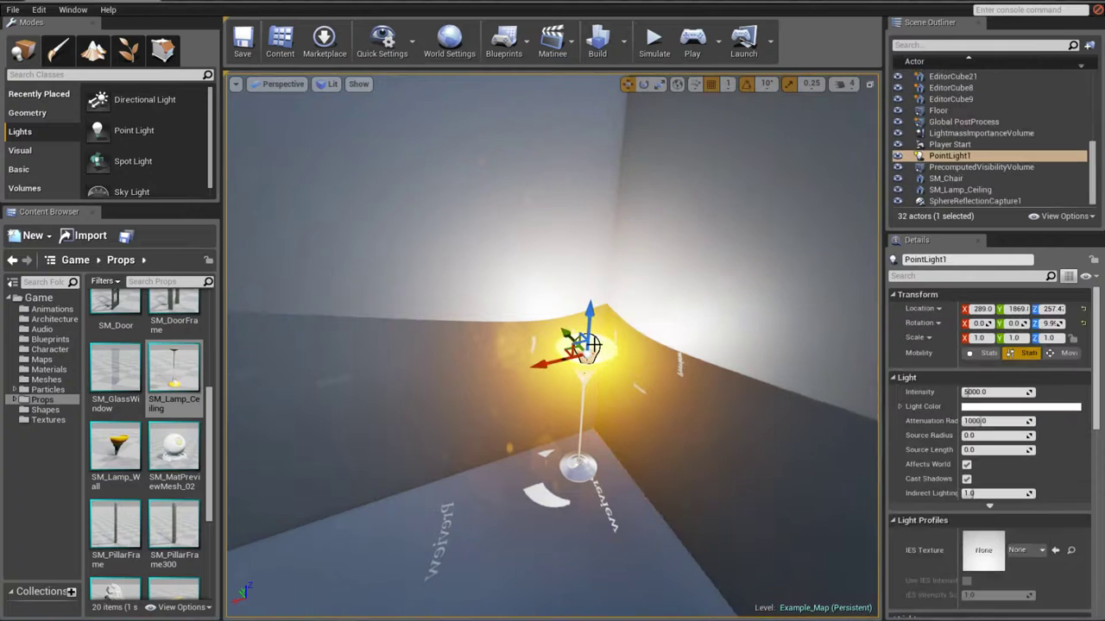
{"action": "left_click_drag", "start_coordinate": [543, 363], "coordinate": [541, 371]}
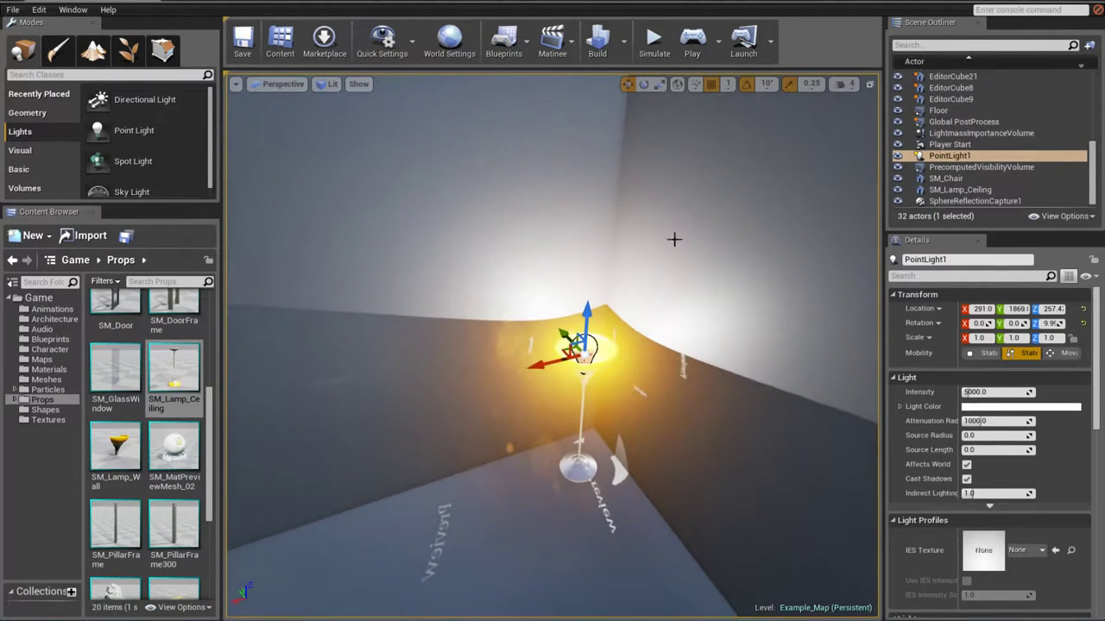
- Set grid snap to 50 and settle PointLight1 in the shade at about 289, 1869, 261
{"action": "left_click", "coordinate": [727, 83]}
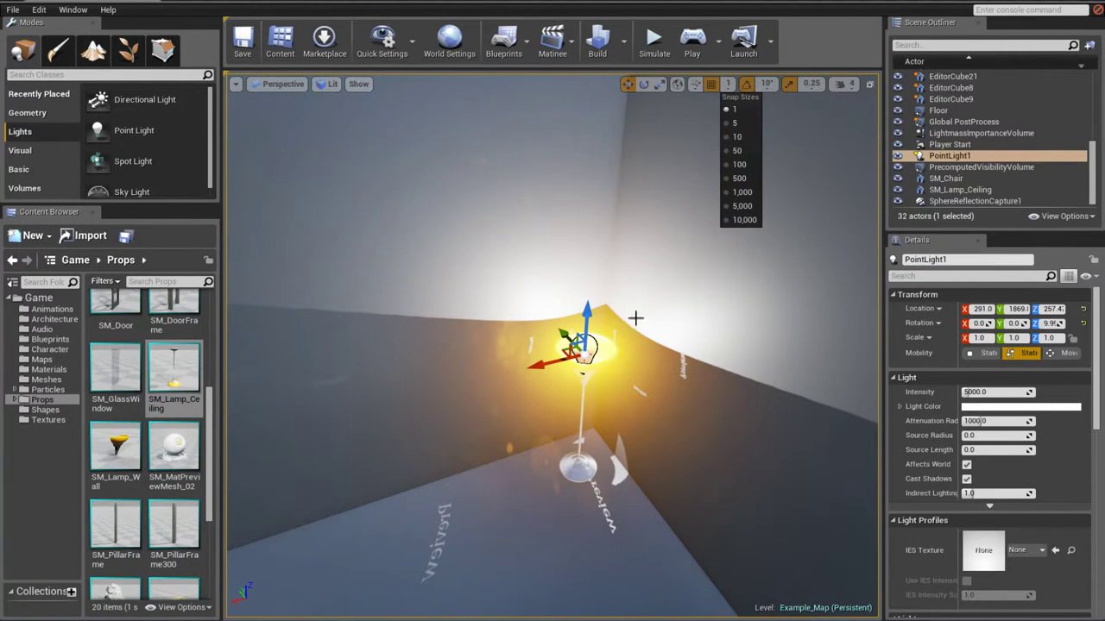
{"action": "left_click", "coordinate": [728, 152]}
{"action": "right_click_drag", "start_coordinate": [595, 358], "coordinate": [535, 350]}
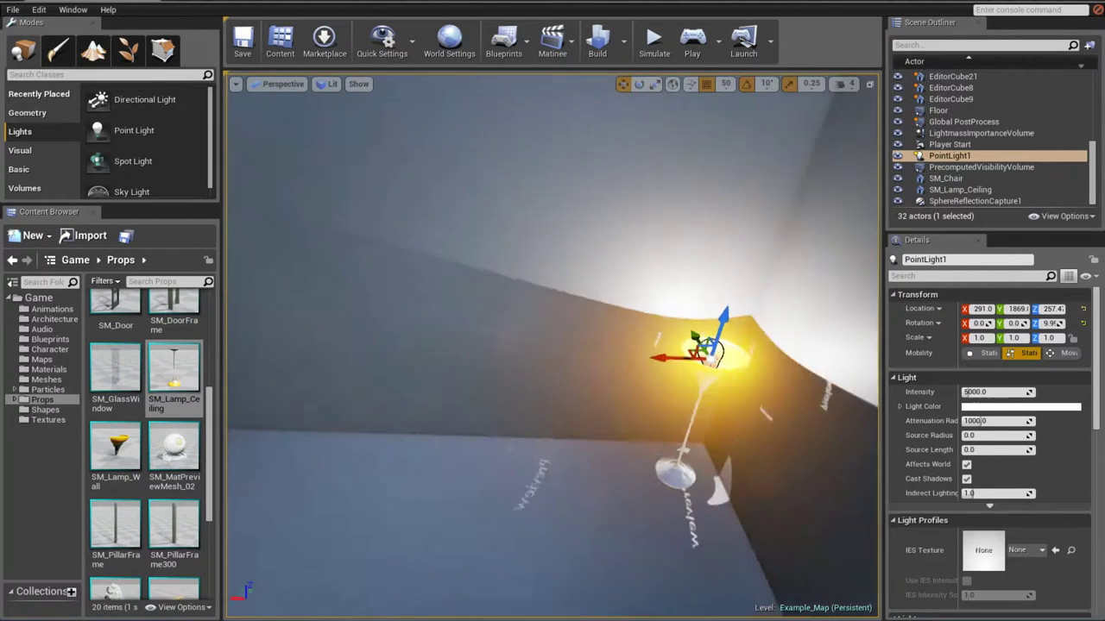
{"action": "mouse_move", "coordinate": [709, 360]}
{"action": "left_mouse_down"}
{"action": "mouse_move", "coordinate": [616, 351]}
{"action": "mouse_move", "coordinate": [714, 361]}
{"action": "left_mouse_up"}
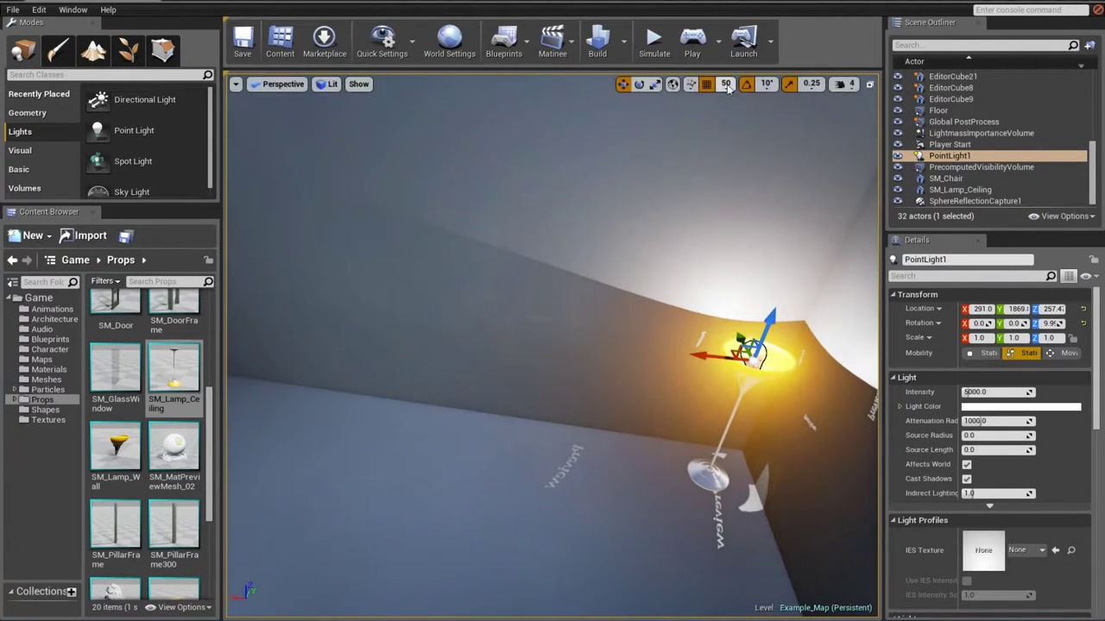
{"action": "left_click_drag", "start_coordinate": [777, 274], "coordinate": [606, 275], "text": "alt"}
{"action": "mouse_move", "coordinate": [562, 334]}
{"action": "left_mouse_down"}
{"action": "mouse_move", "coordinate": [593, 320]}
{"action": "mouse_move", "coordinate": [615, 380]}
{"action": "left_mouse_up"}
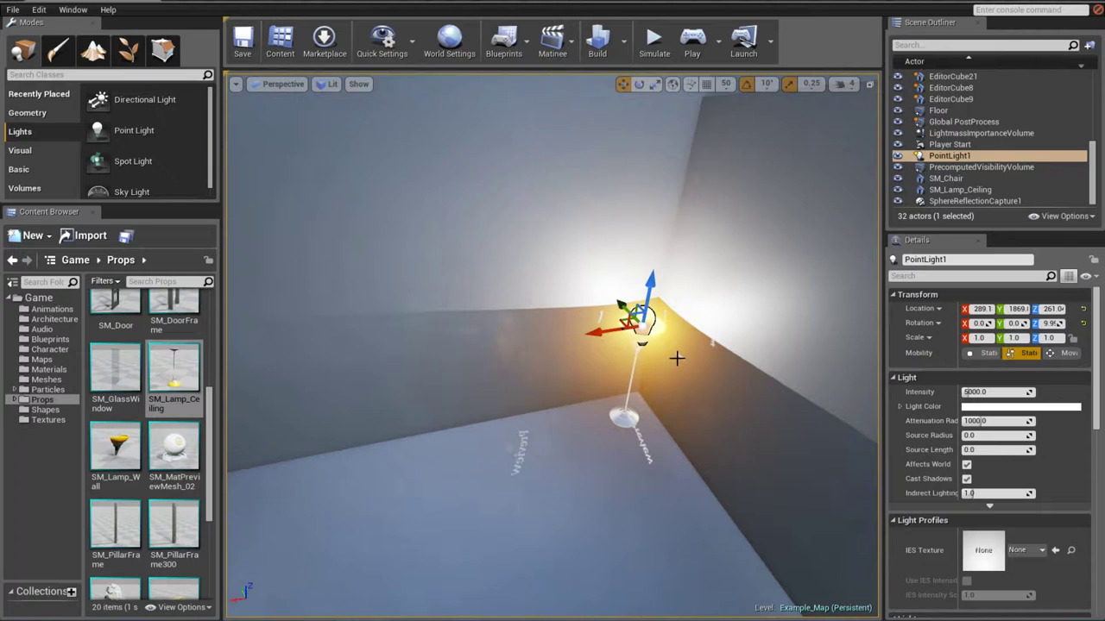
{"action": "mouse_move", "coordinate": [702, 387]}
{"action": "left_mouse_down", "text": "alt"}
{"action": "mouse_move", "coordinate": [656, 406]}
{"action": "mouse_move", "coordinate": [692, 363]}
{"action": "left_mouse_up", "text": "alt"}
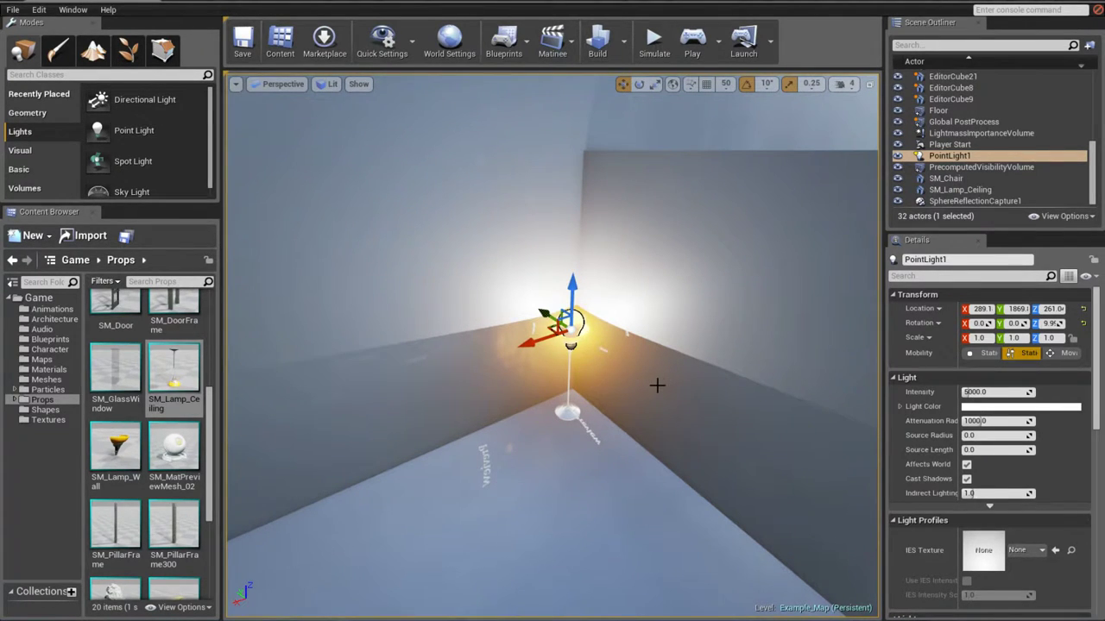
- Preview the lit lamp corner in Game View, then open the Blueprints toolbar dropdown
{"action": "key", "text": "g"}
{"action": "mouse_move", "coordinate": [657, 385]}
{"action": "right_mouse_down"}
{"action": "mouse_move", "coordinate": [708, 379]}
{"action": "mouse_move", "coordinate": [644, 360]}
{"action": "right_mouse_up"}
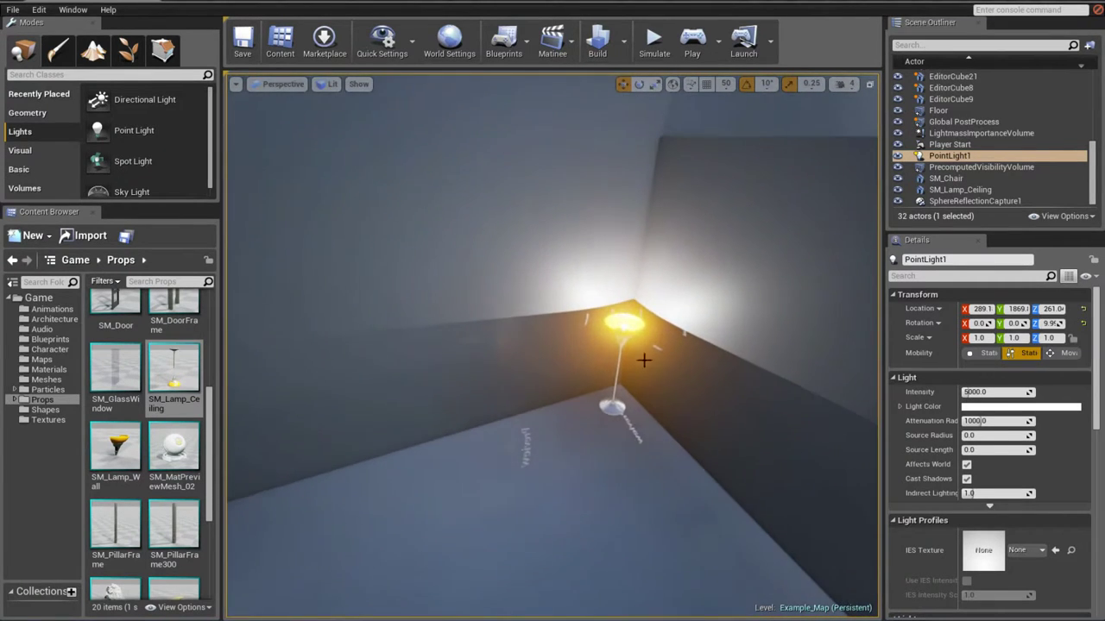
{"action": "mouse_move", "coordinate": [641, 319]}
{"action": "right_mouse_down"}
{"action": "mouse_move", "coordinate": [596, 328]}
{"action": "mouse_move", "coordinate": [638, 319]}
{"action": "mouse_move", "coordinate": [655, 380]}
{"action": "mouse_move", "coordinate": [604, 401]}
{"action": "right_mouse_up"}
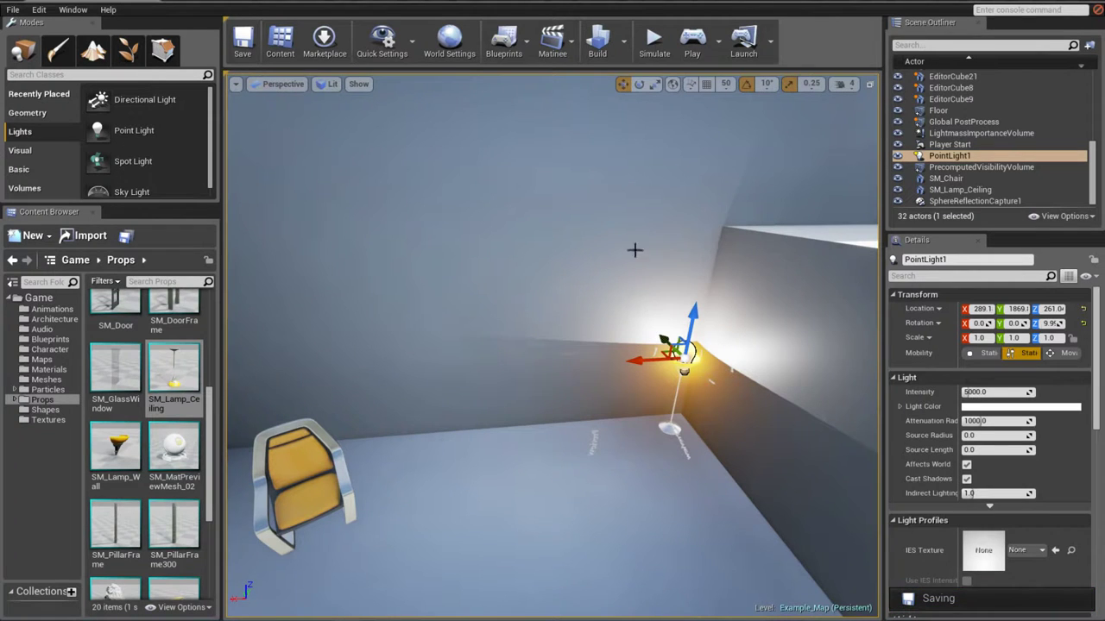
{"action": "left_click", "coordinate": [513, 52]}
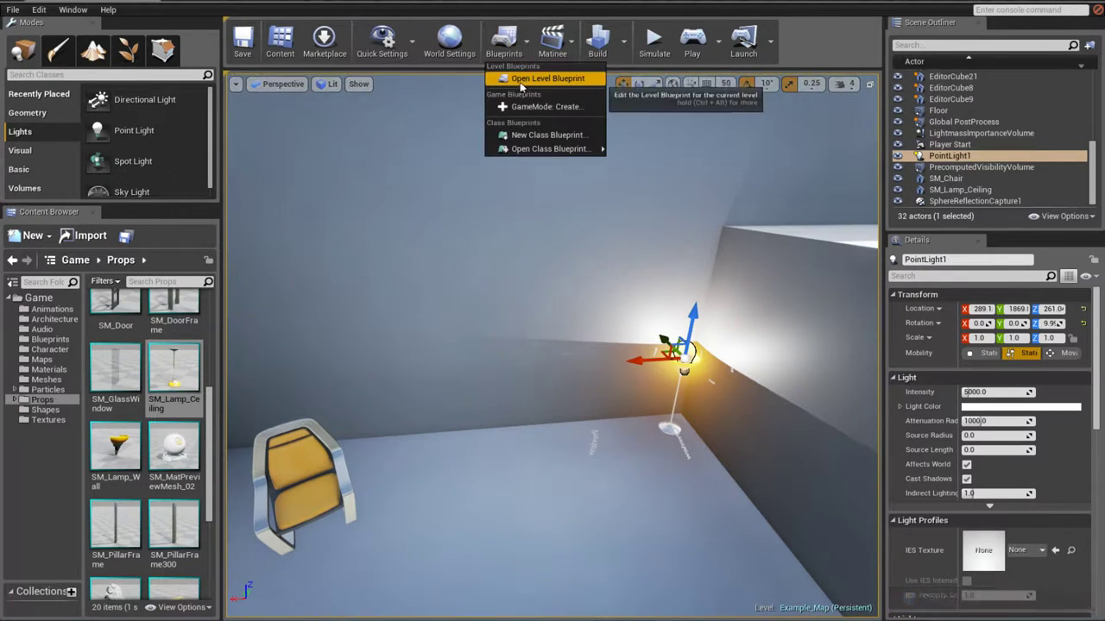
- Open the Example_Map Level Blueprint and reposition its window over the editor
{"action": "left_click", "coordinate": [543, 79]}
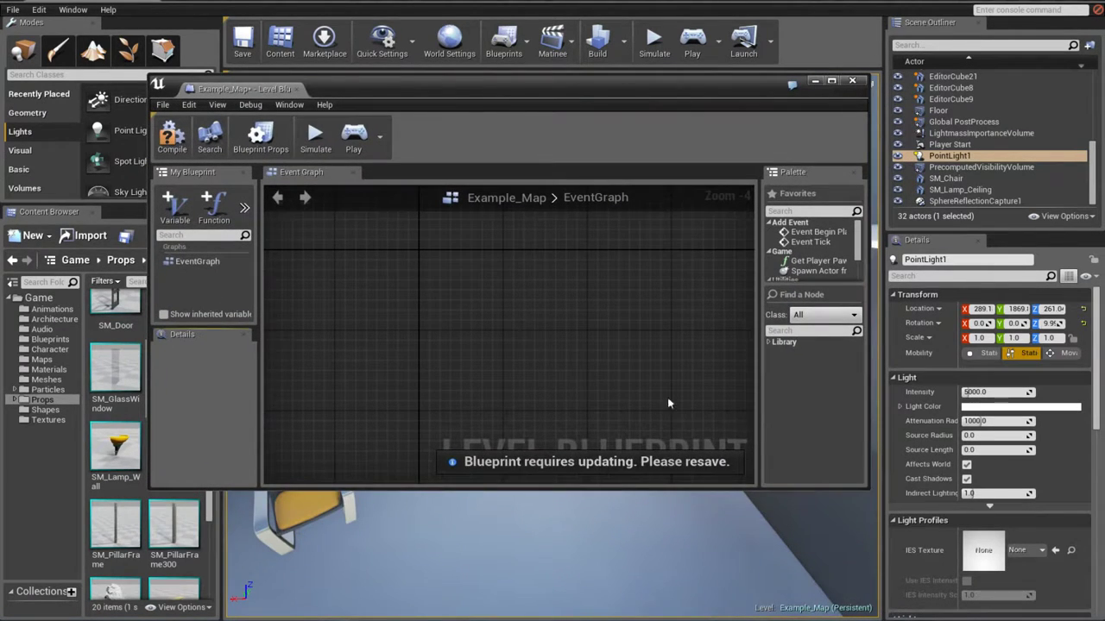
{"action": "mouse_move", "coordinate": [600, 153]}
{"action": "left_mouse_down"}
{"action": "mouse_move", "coordinate": [415, 74]}
{"action": "mouse_move", "coordinate": [450, 75]}
{"action": "left_mouse_up"}
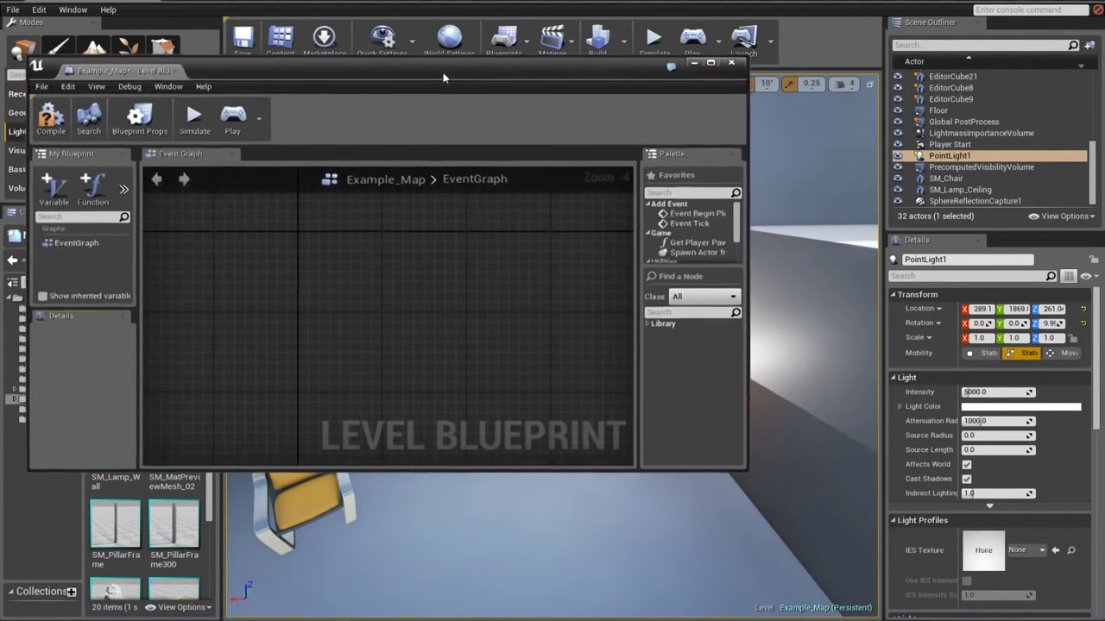
{"action": "right_click_drag", "start_coordinate": [474, 353], "coordinate": [449, 351]}
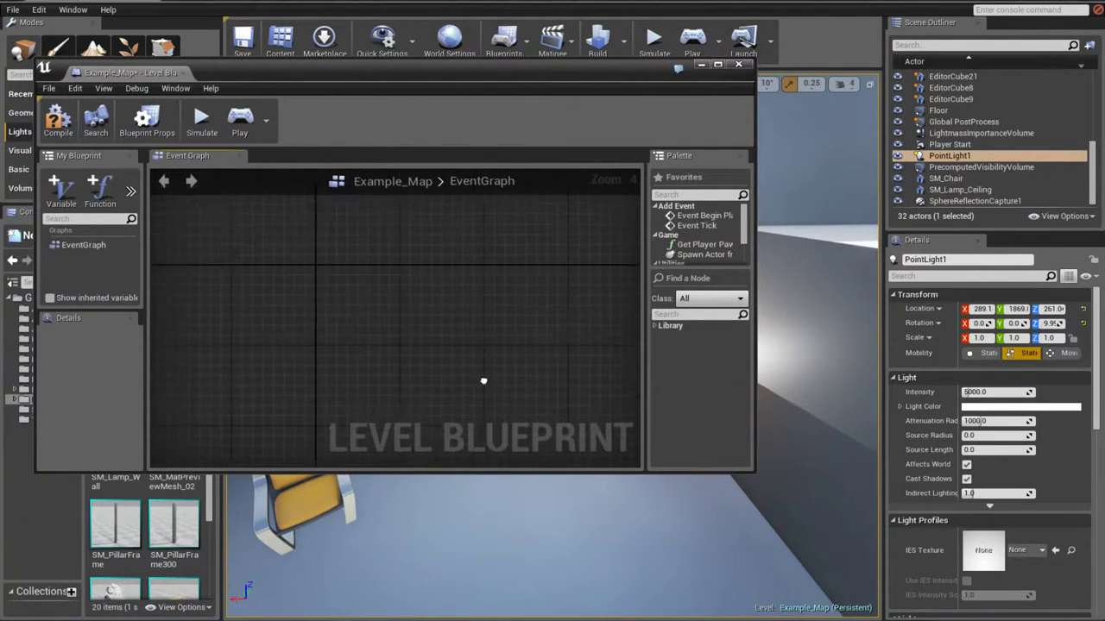
{"action": "scroll", "coordinate": [436, 343], "scroll_direction": "up", "scroll_amount": 4}
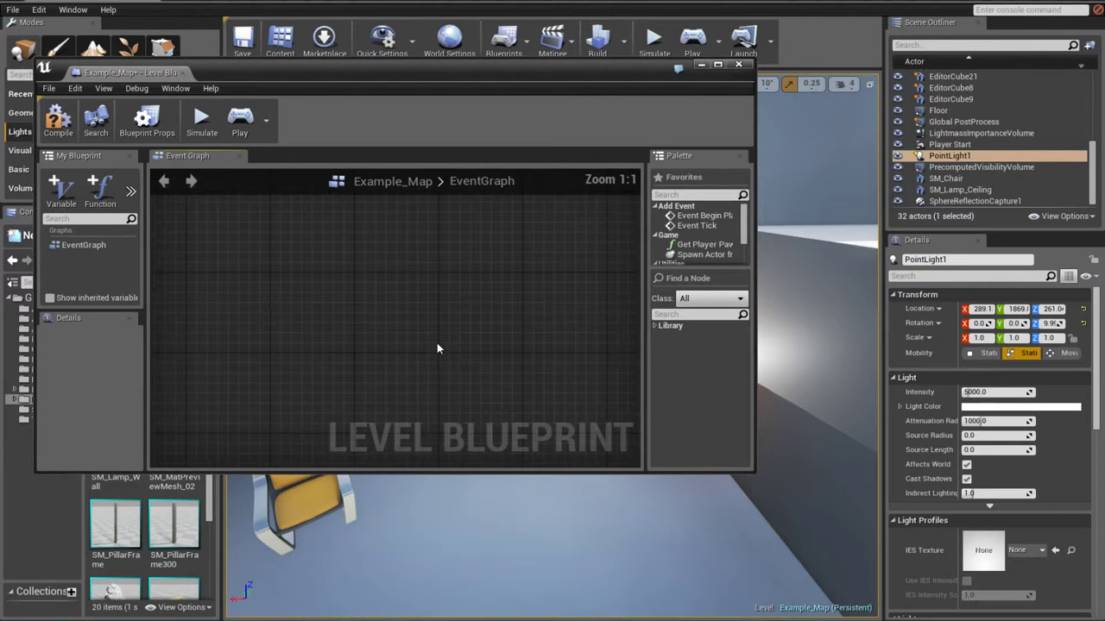
{"action": "scroll", "coordinate": [437, 343], "scroll_direction": "down", "scroll_amount": 7}
{"action": "scroll", "coordinate": [437, 342], "scroll_direction": "up", "scroll_amount": 4}
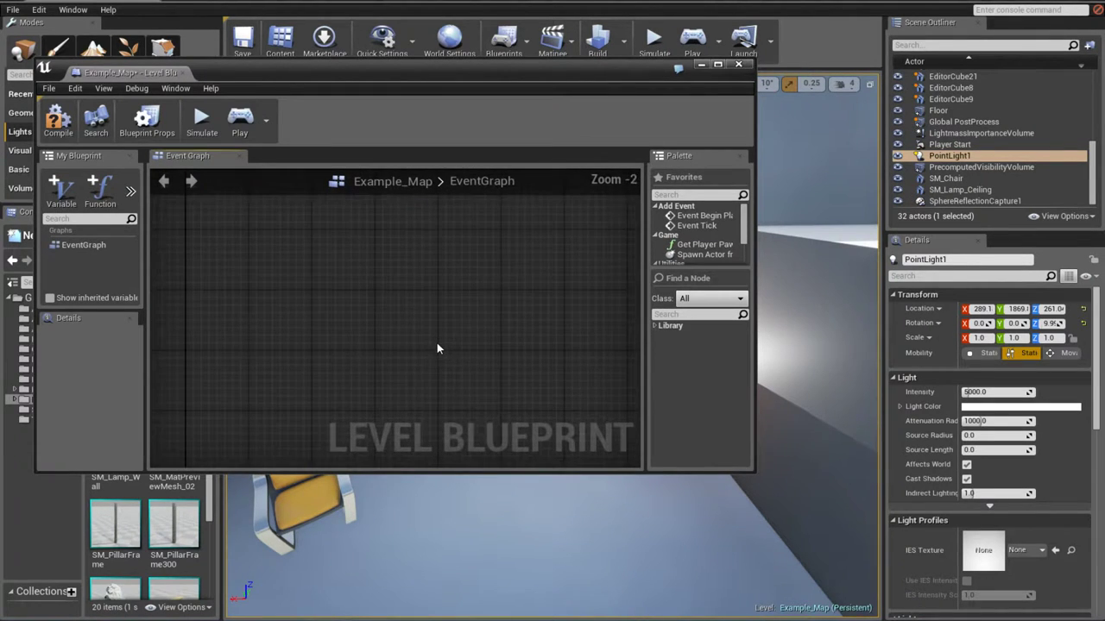
{"action": "mouse_move", "coordinate": [486, 371]}
{"action": "right_mouse_down"}
{"action": "mouse_move", "coordinate": [493, 396]}
{"action": "mouse_move", "coordinate": [498, 385]}
{"action": "right_mouse_up"}
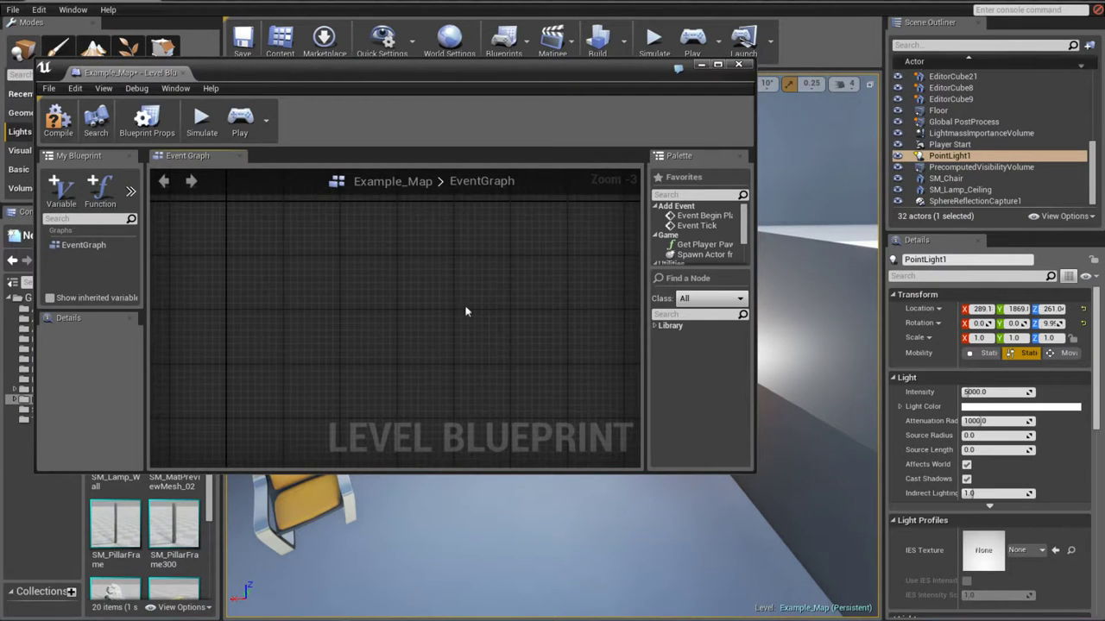
{"action": "mouse_move", "coordinate": [576, 73]}
{"action": "left_mouse_down"}
{"action": "mouse_move", "coordinate": [529, 308]}
{"action": "mouse_move", "coordinate": [625, 419]}
{"action": "left_mouse_up"}
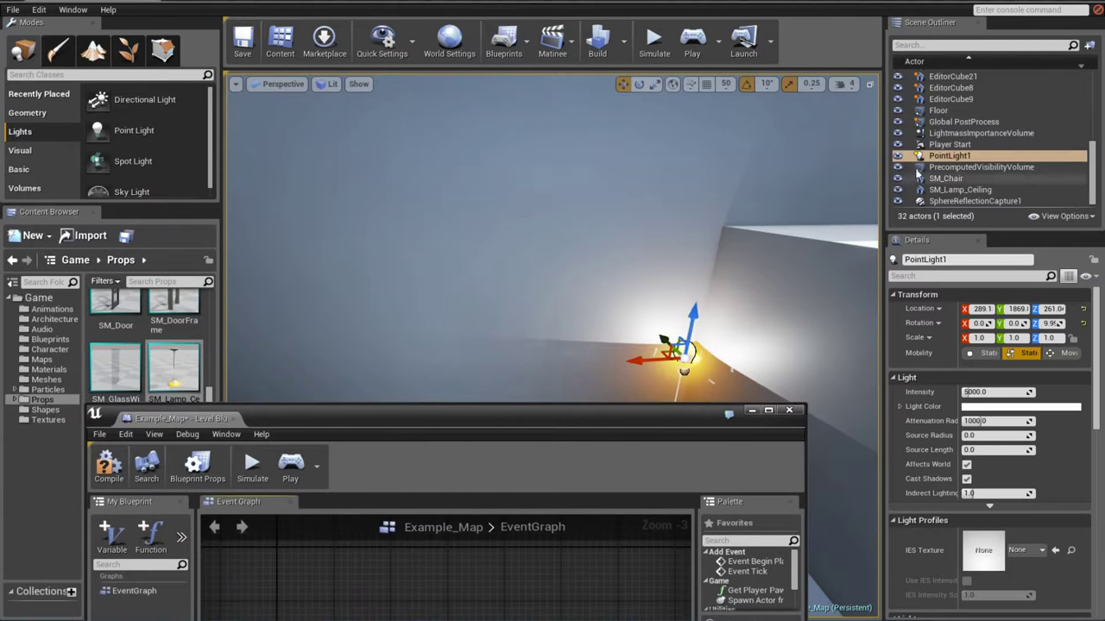
- Select PointLight1 in the Outliner, frame it, and maximize the Level Blueprint window
{"action": "left_click", "coordinate": [958, 157]}
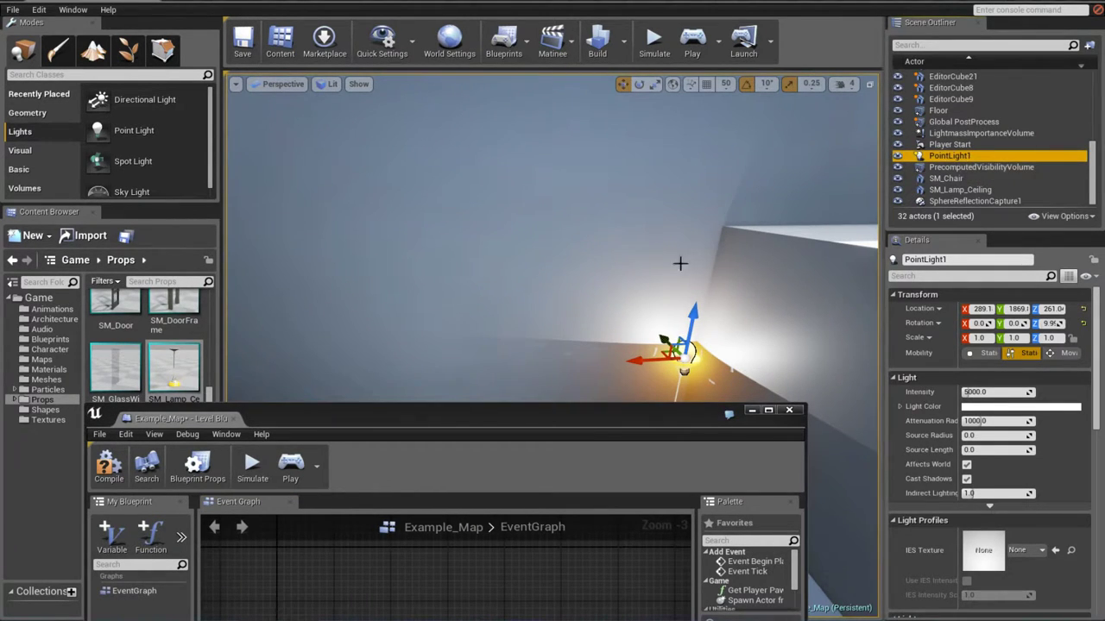
{"action": "left_click_drag", "start_coordinate": [680, 263], "coordinate": [680, 346]}
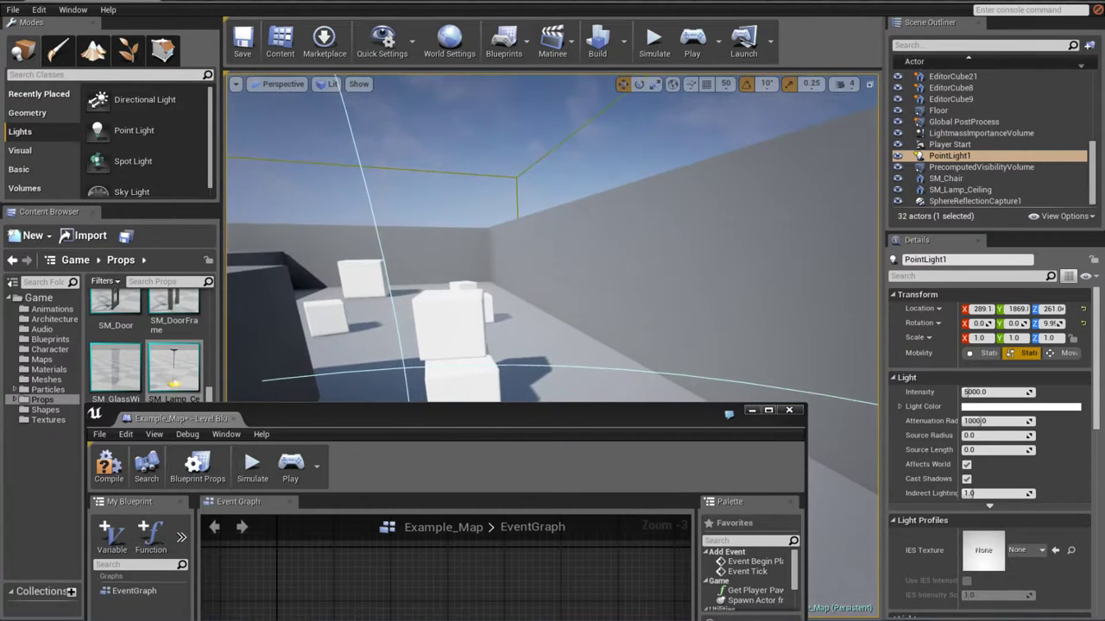
{"action": "key", "text": "f"}
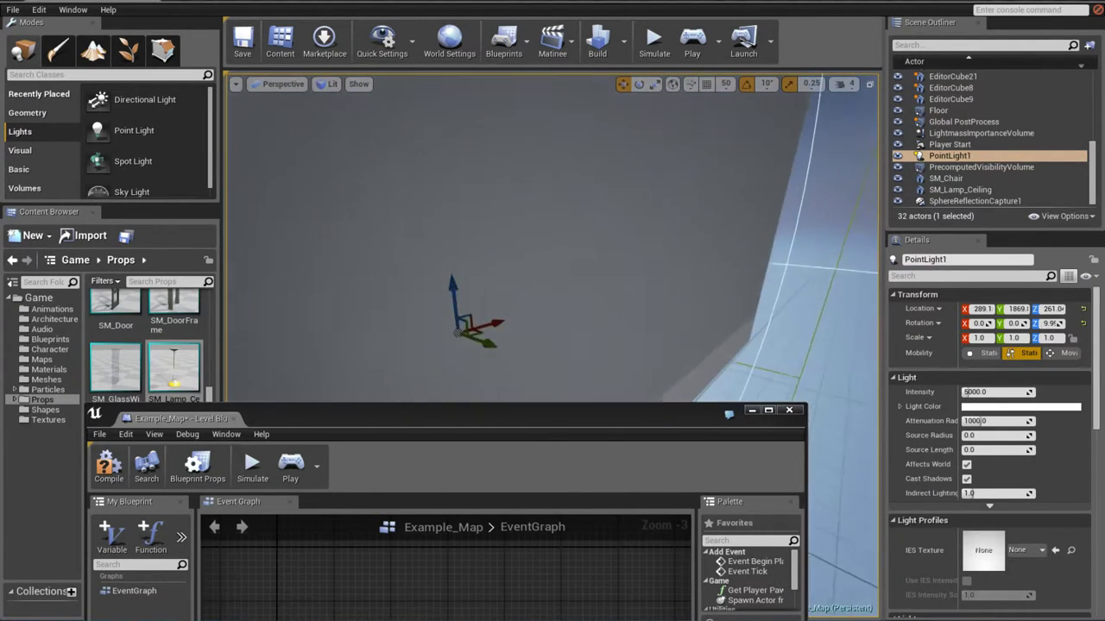
{"action": "mouse_move", "coordinate": [552, 328]}
{"action": "left_mouse_down", "text": "alt"}
{"action": "mouse_move", "coordinate": [521, 280]}
{"action": "mouse_move", "coordinate": [590, 306]}
{"action": "mouse_move", "coordinate": [639, 238]}
{"action": "left_mouse_up", "text": "alt"}
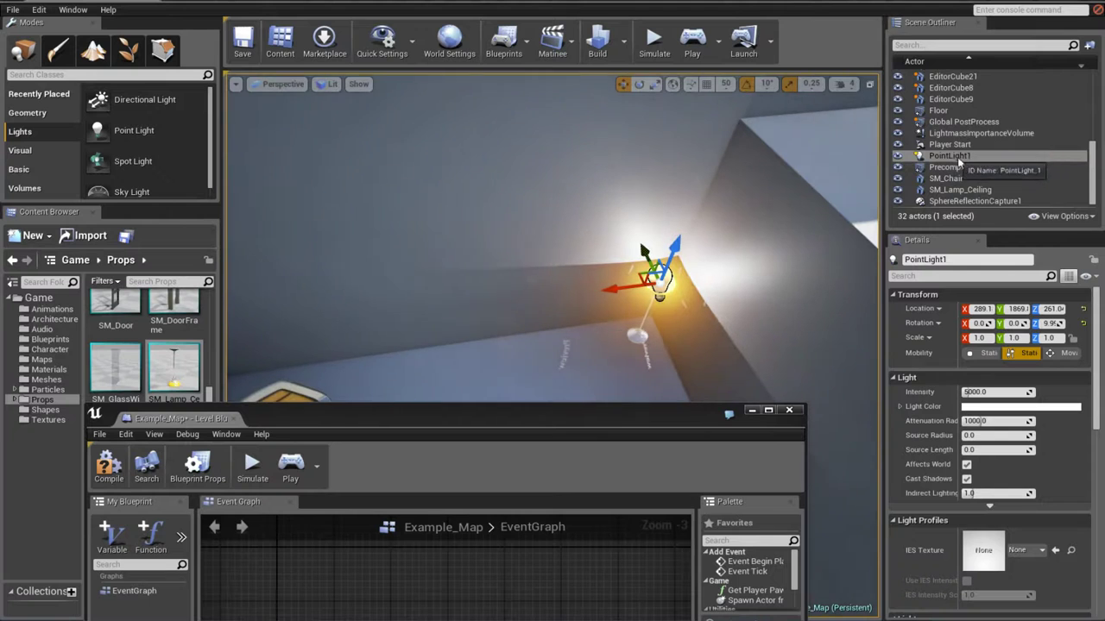
{"action": "left_click_drag", "start_coordinate": [511, 416], "coordinate": [442, 164]}
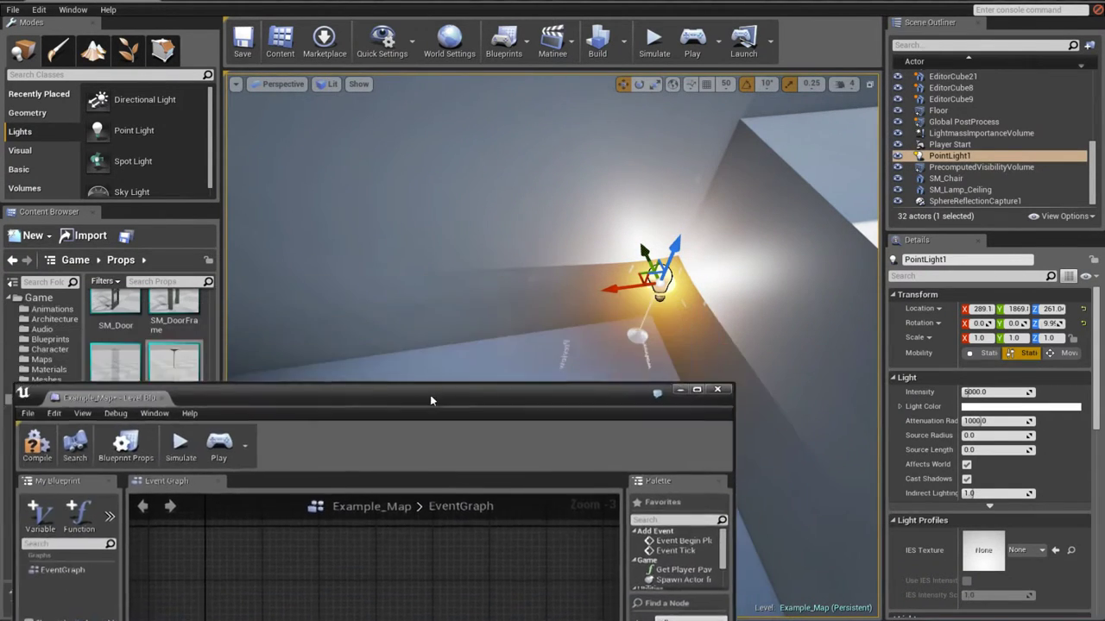
{"action": "key", "text": "f"}
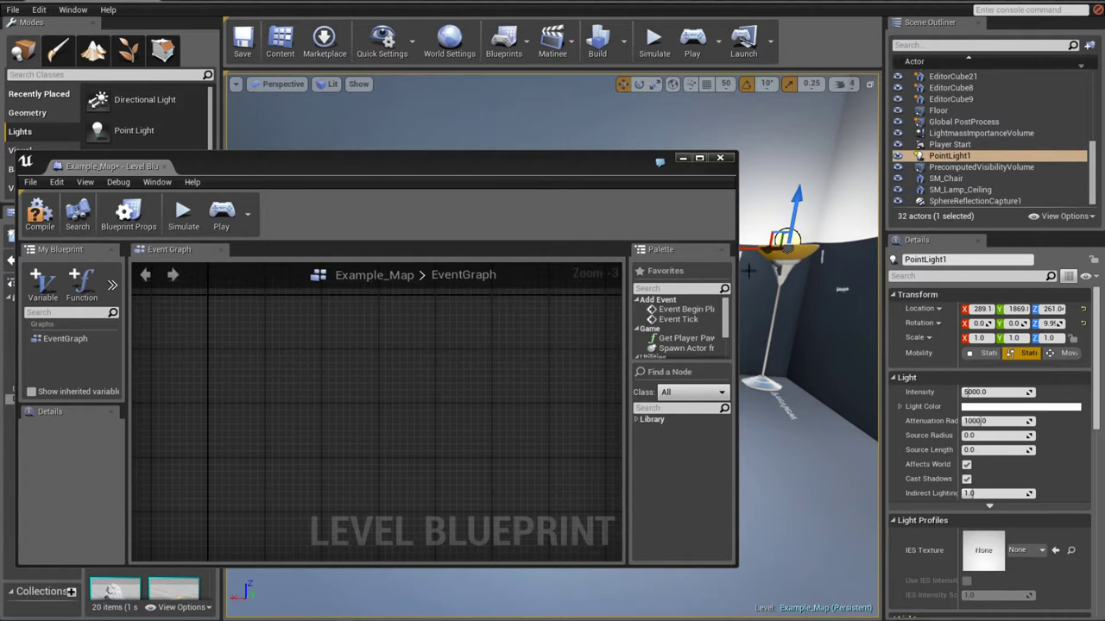
{"action": "left_click_drag", "start_coordinate": [478, 161], "coordinate": [638, 2]}
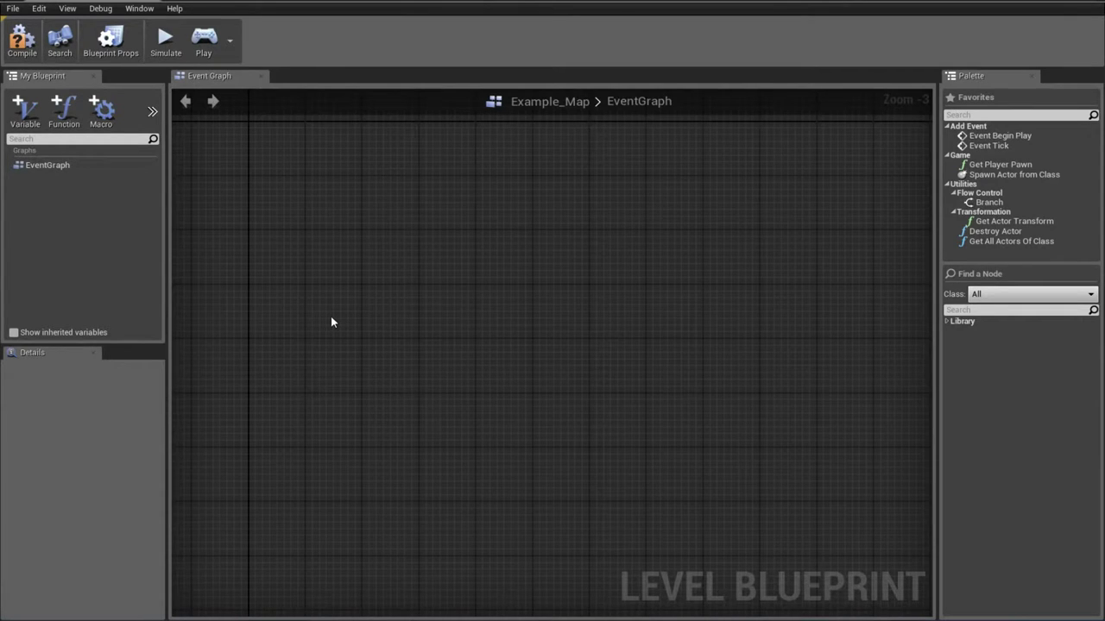
- Add a PointLight1 reference node to the EventGraph, pan around it, and shrink the window
{"action": "right_click", "coordinate": [377, 314]}
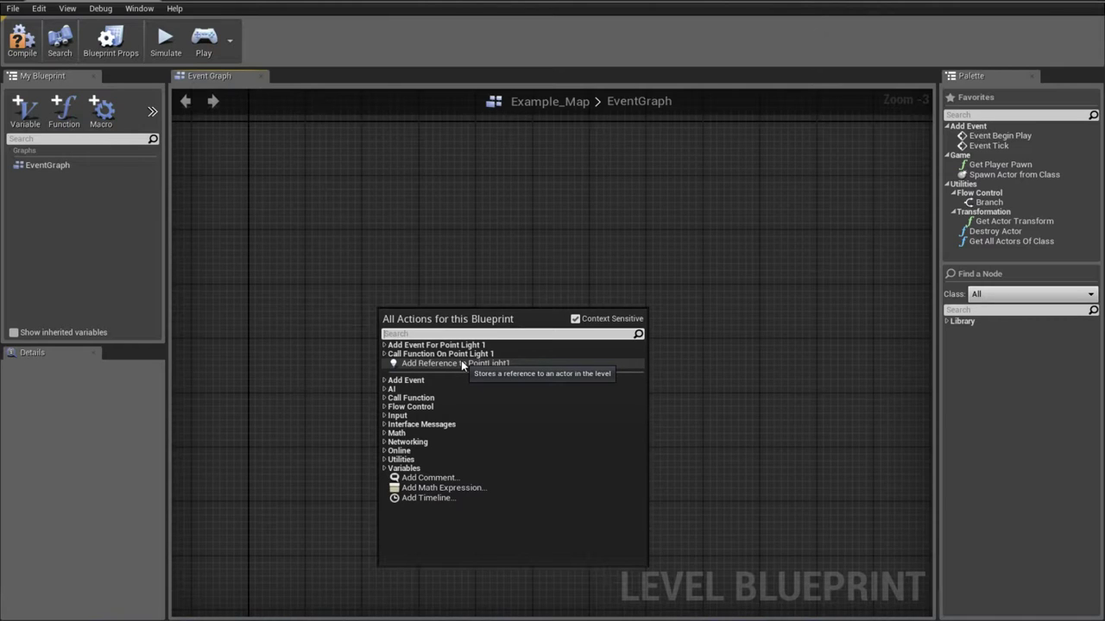
{"action": "left_click", "coordinate": [461, 365]}
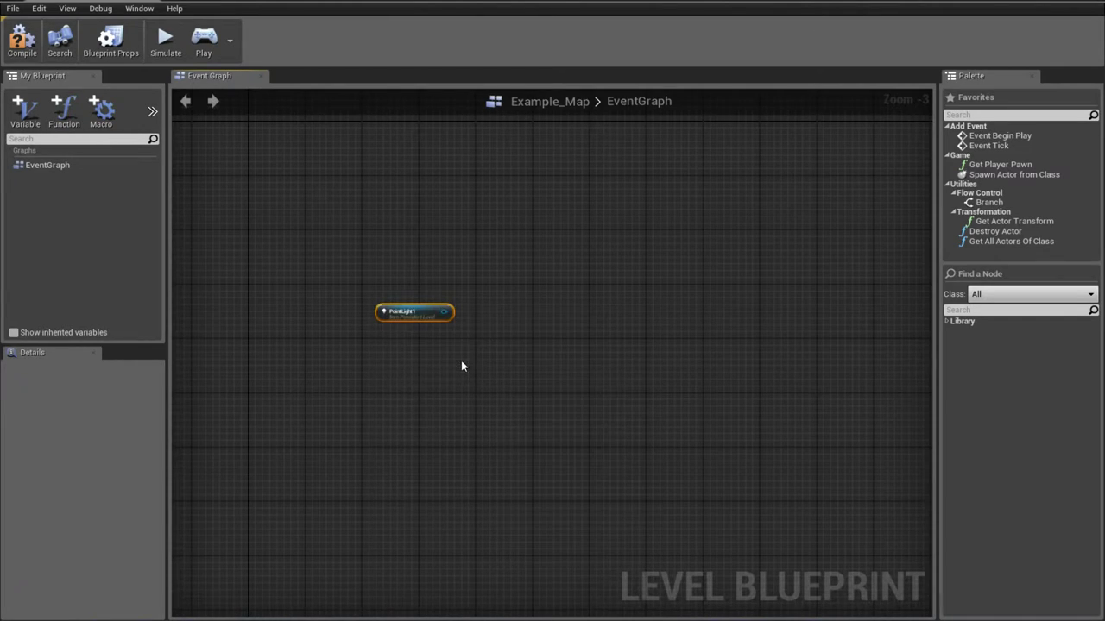
{"action": "scroll", "coordinate": [421, 317], "scroll_direction": "up", "scroll_amount": 3}
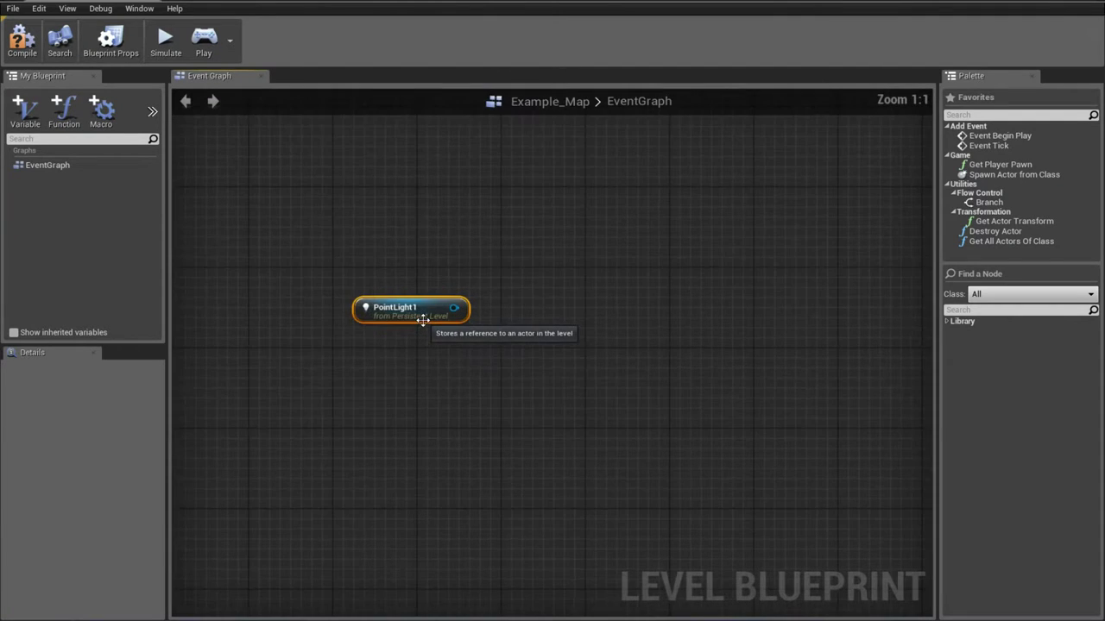
{"action": "left_click_drag", "start_coordinate": [432, 326], "coordinate": [418, 395]}
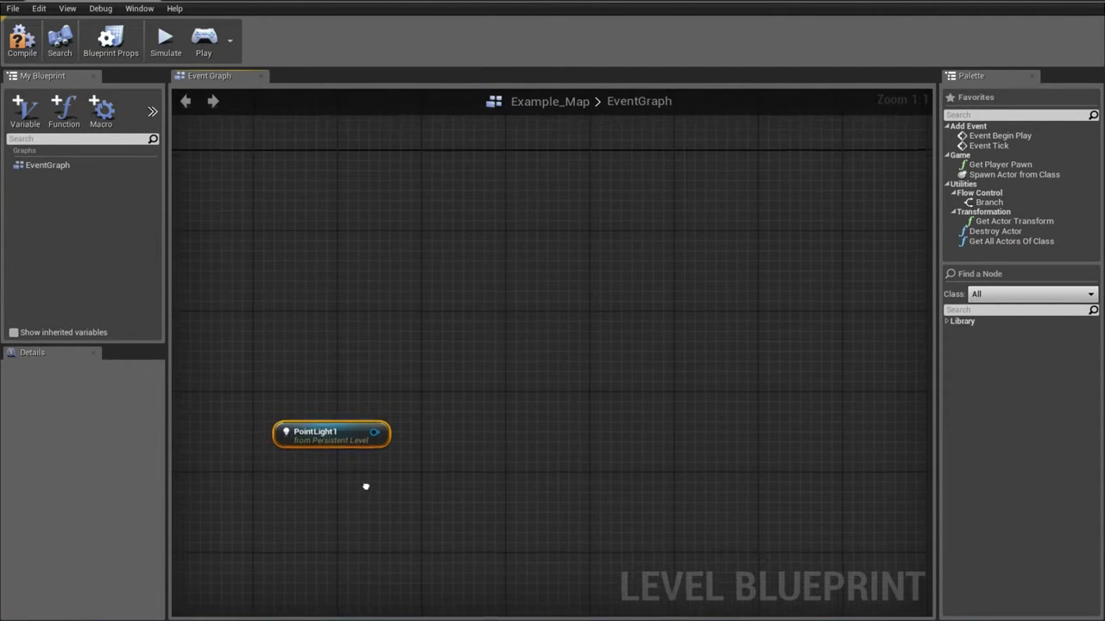
{"action": "right_click_drag", "start_coordinate": [419, 396], "coordinate": [360, 472]}
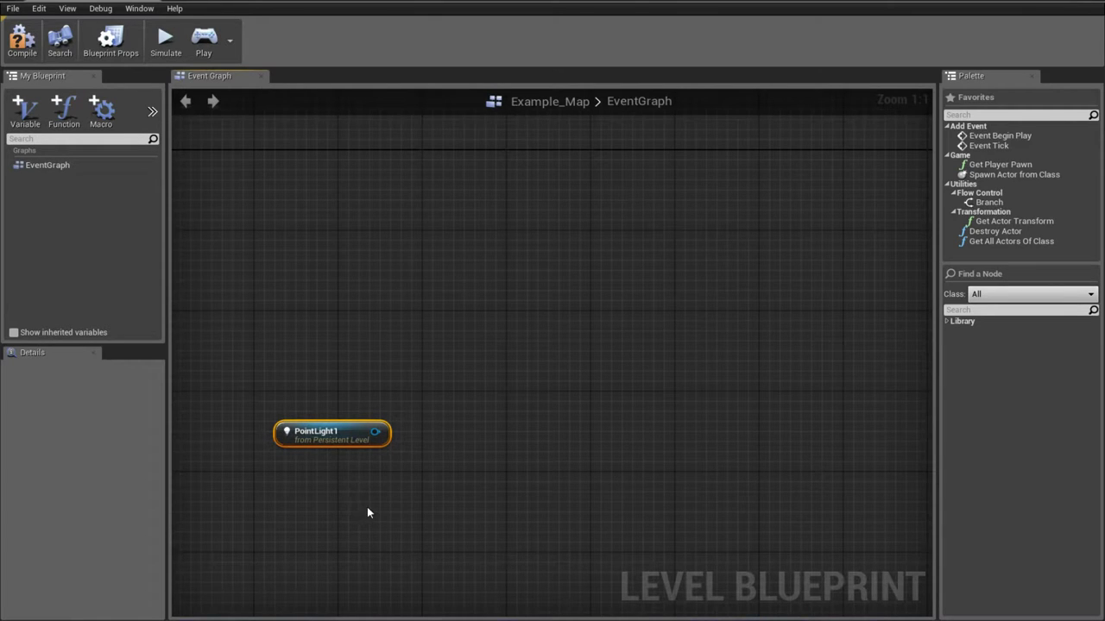
{"action": "right_click_drag", "start_coordinate": [358, 490], "coordinate": [343, 462]}
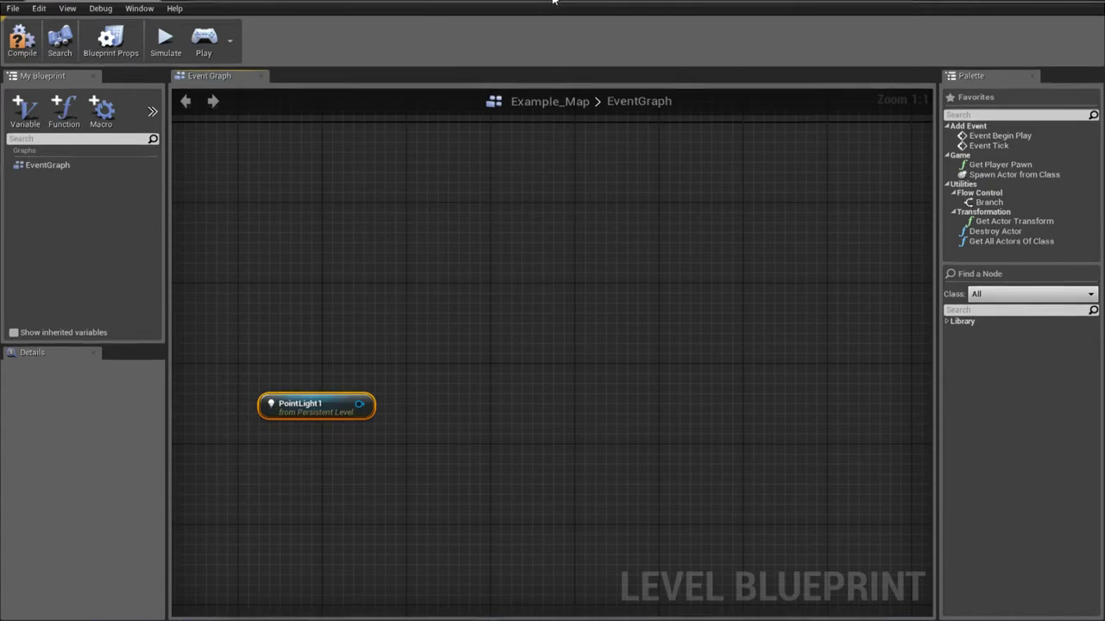
{"action": "left_click_drag", "start_coordinate": [532, 2], "coordinate": [361, 17]}
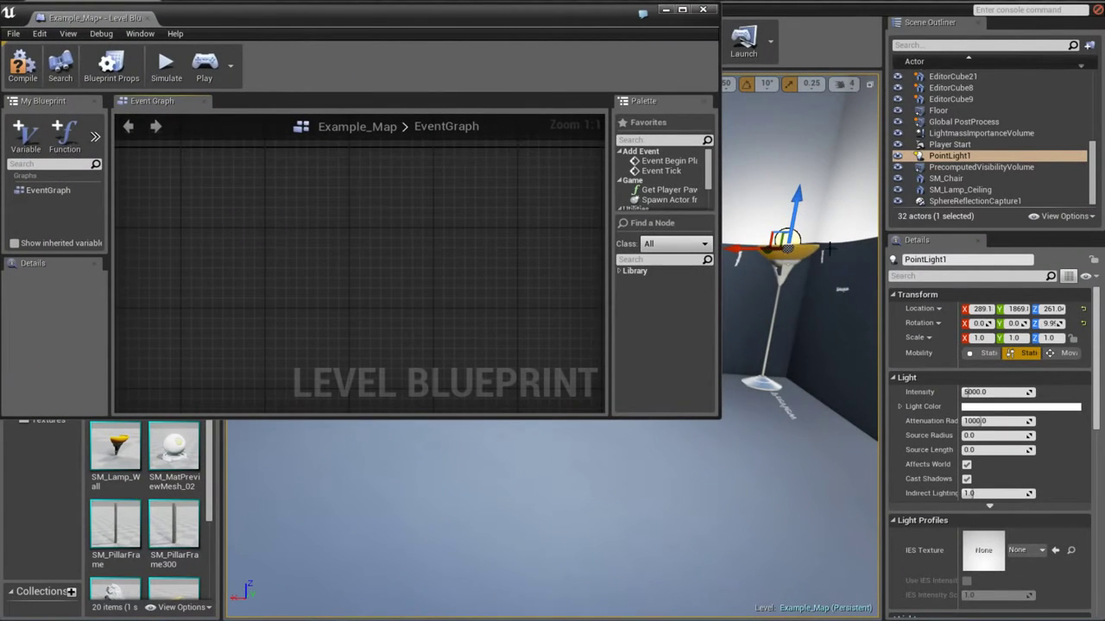
{"action": "left_click_drag", "start_coordinate": [1095, 322], "coordinate": [1081, 433]}
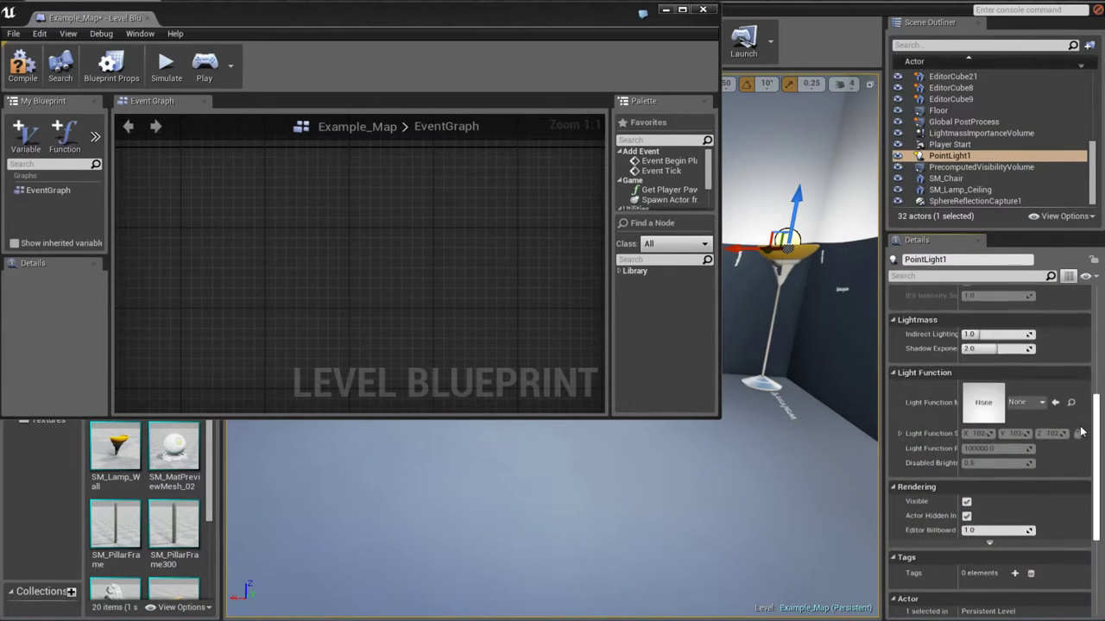
{"action": "left_click", "coordinate": [916, 494]}
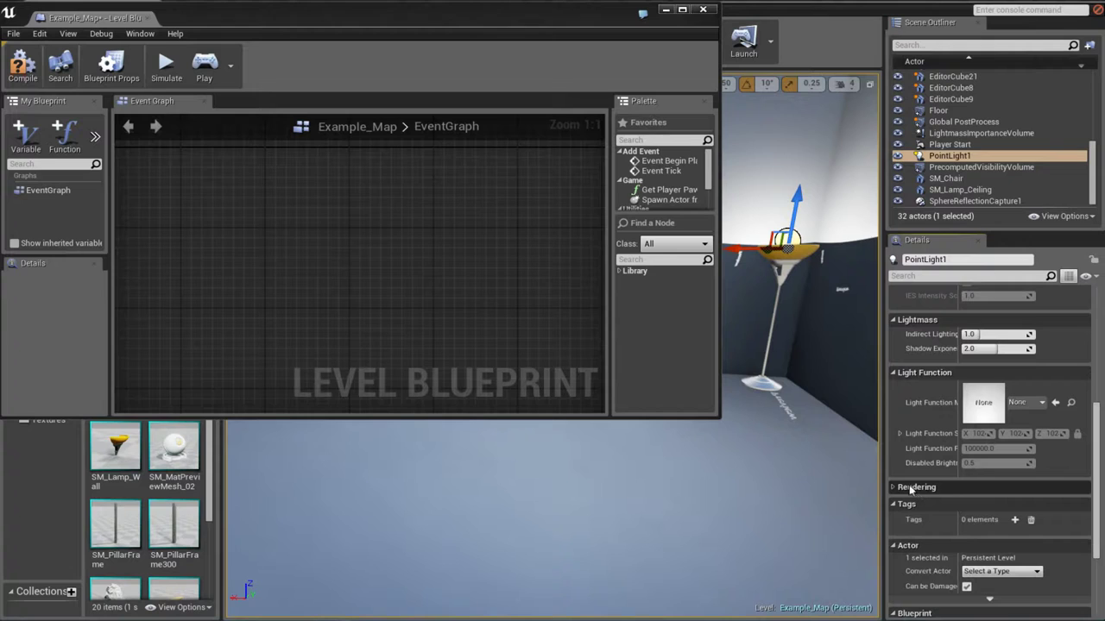
{"action": "left_click", "coordinate": [891, 488]}
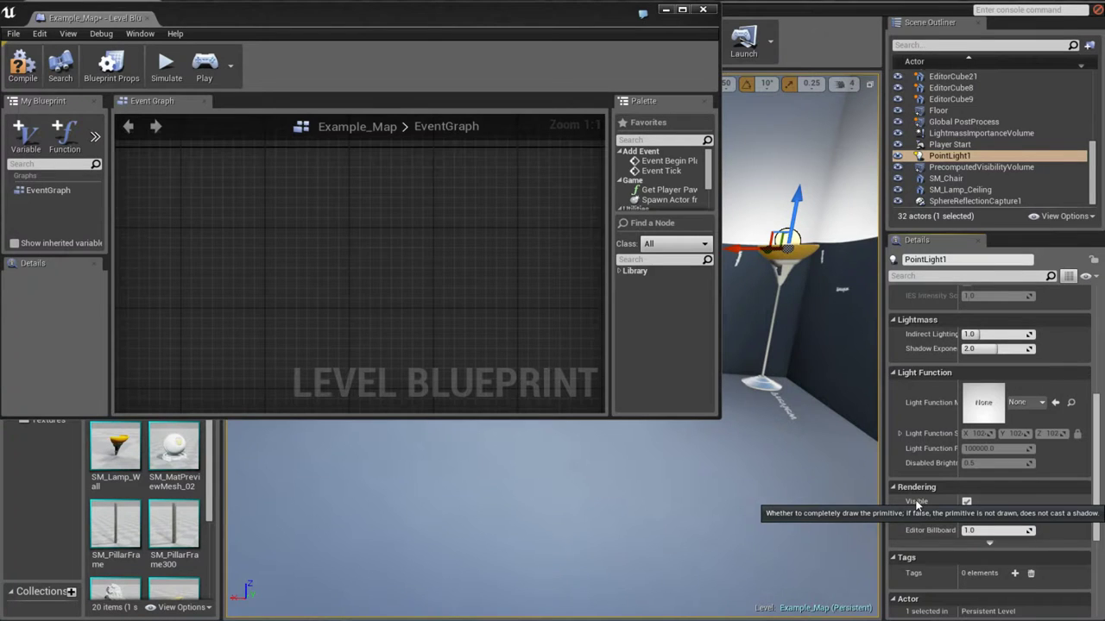
{"action": "left_click", "coordinate": [967, 502]}
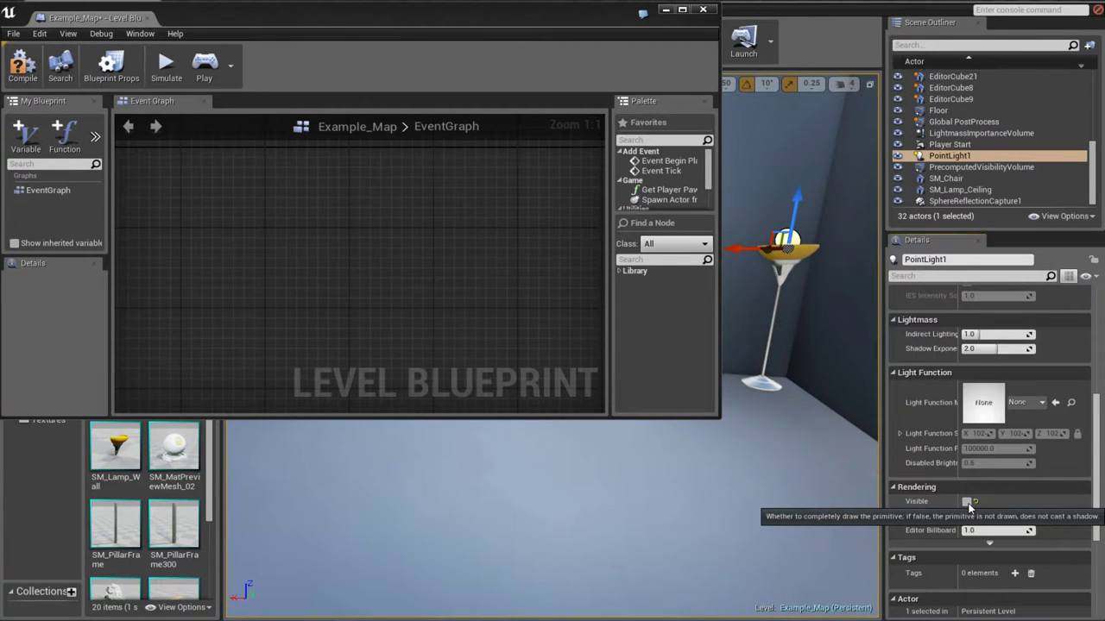
{"action": "left_click", "coordinate": [968, 505]}
{"action": "left_click", "coordinate": [968, 505]}
{"action": "left_click", "coordinate": [968, 505]}
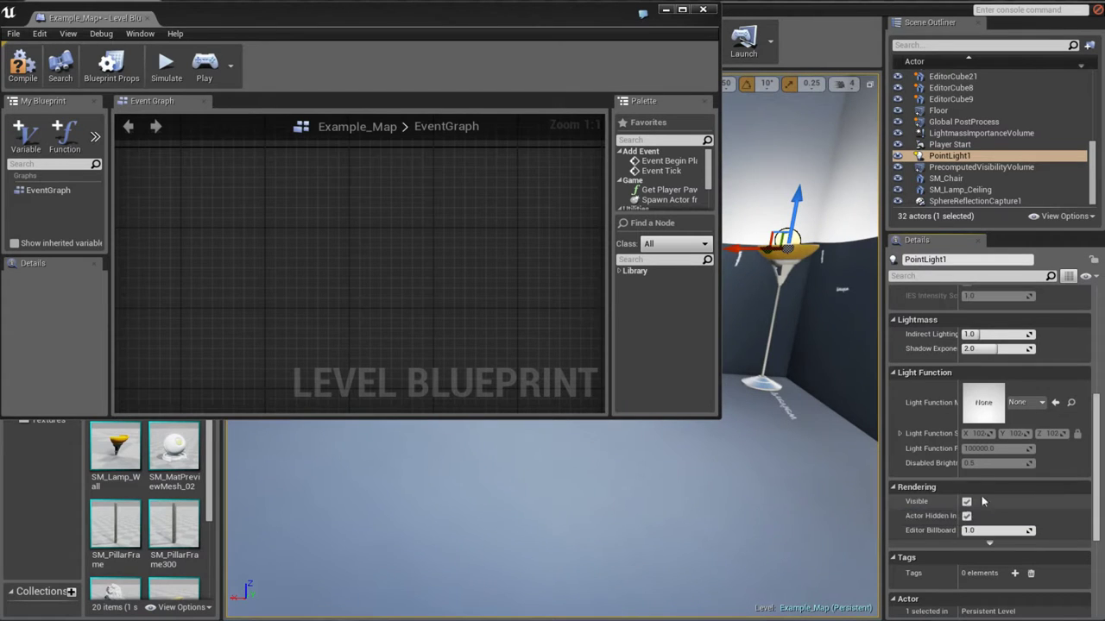
- Maximize the Level Blueprint and add a Toggle Visibility node pulled from PointLight1 via a 'visi' search
{"action": "left_click_drag", "start_coordinate": [432, 13], "coordinate": [566, 162]}
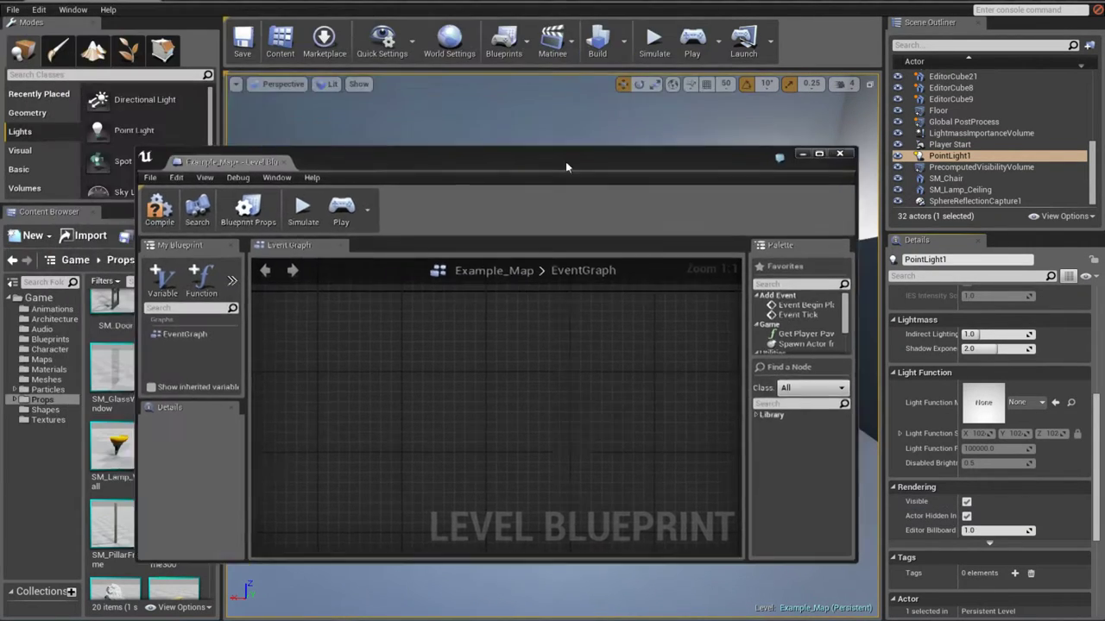
{"action": "double_click", "coordinate": [565, 161]}
{"action": "right_click_drag", "start_coordinate": [447, 446], "coordinate": [485, 425]}
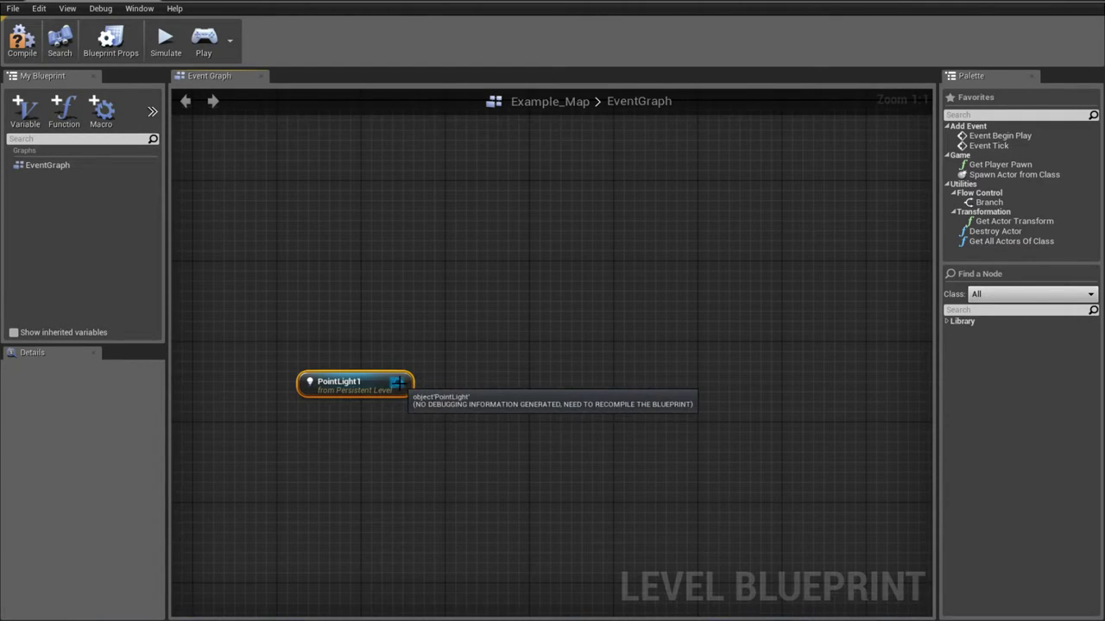
{"action": "left_click_drag", "start_coordinate": [398, 382], "coordinate": [517, 276]}
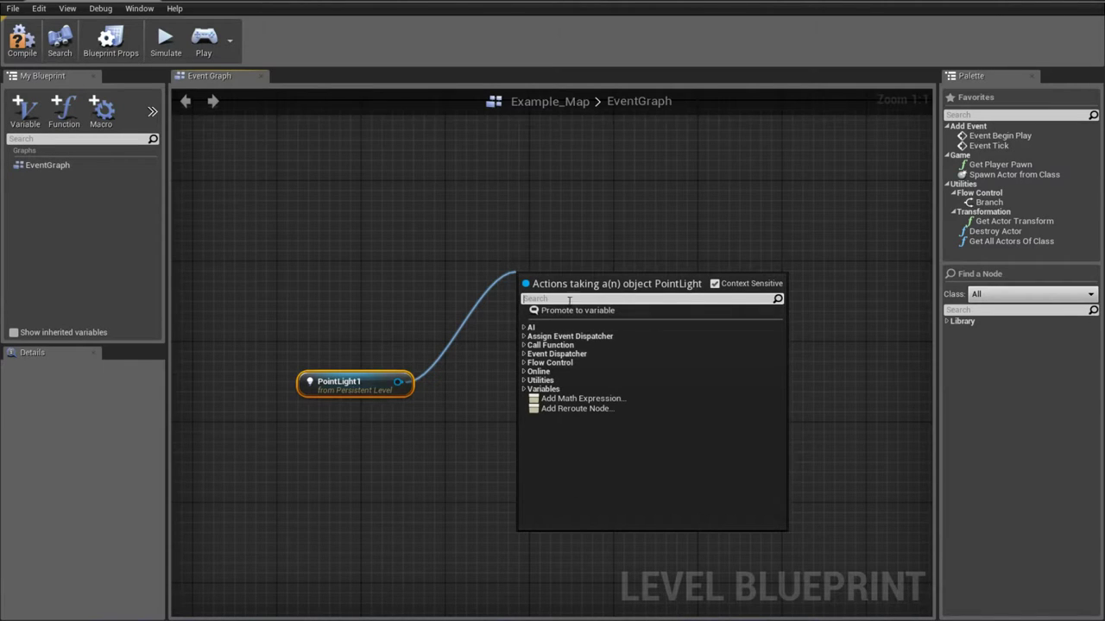
{"action": "type", "text": "visi"}
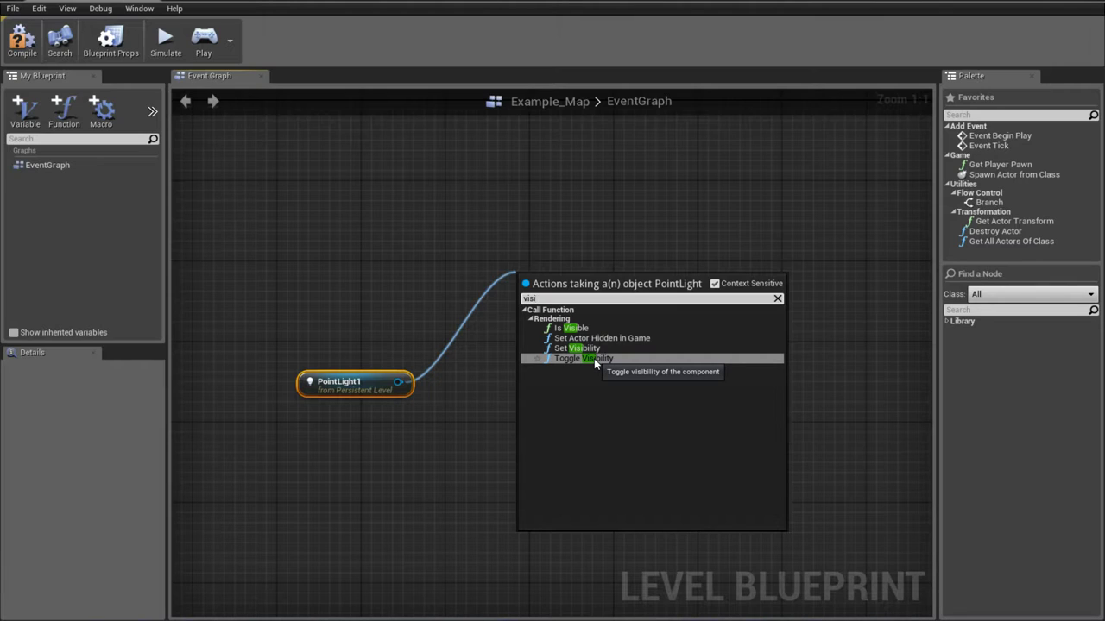
{"action": "left_click", "coordinate": [594, 358]}
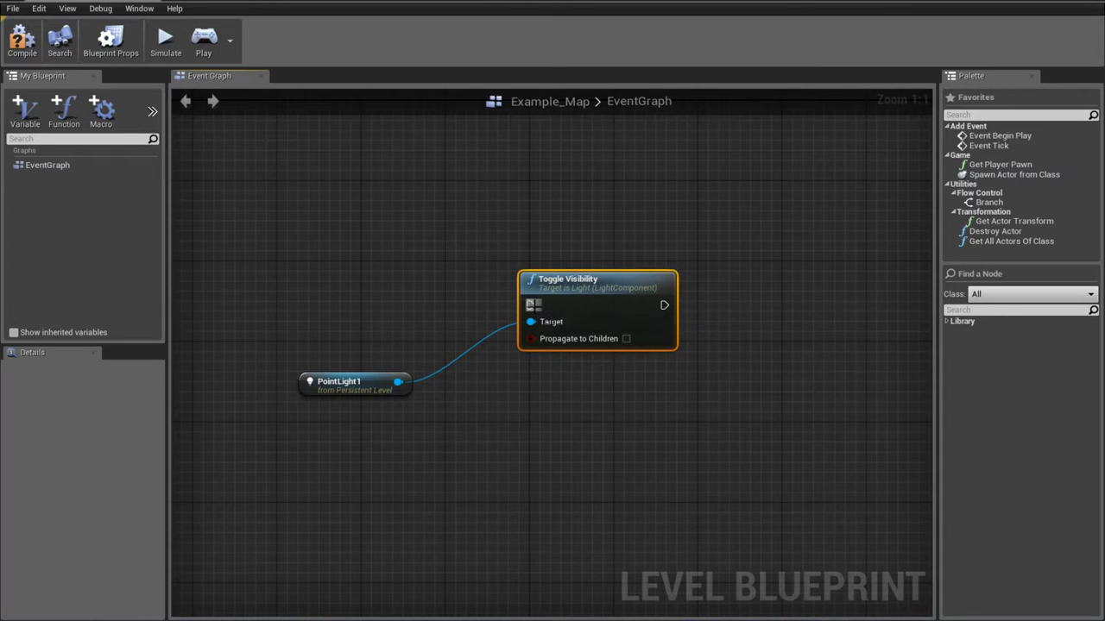
{"action": "left_click_drag", "start_coordinate": [530, 305], "coordinate": [388, 248]}
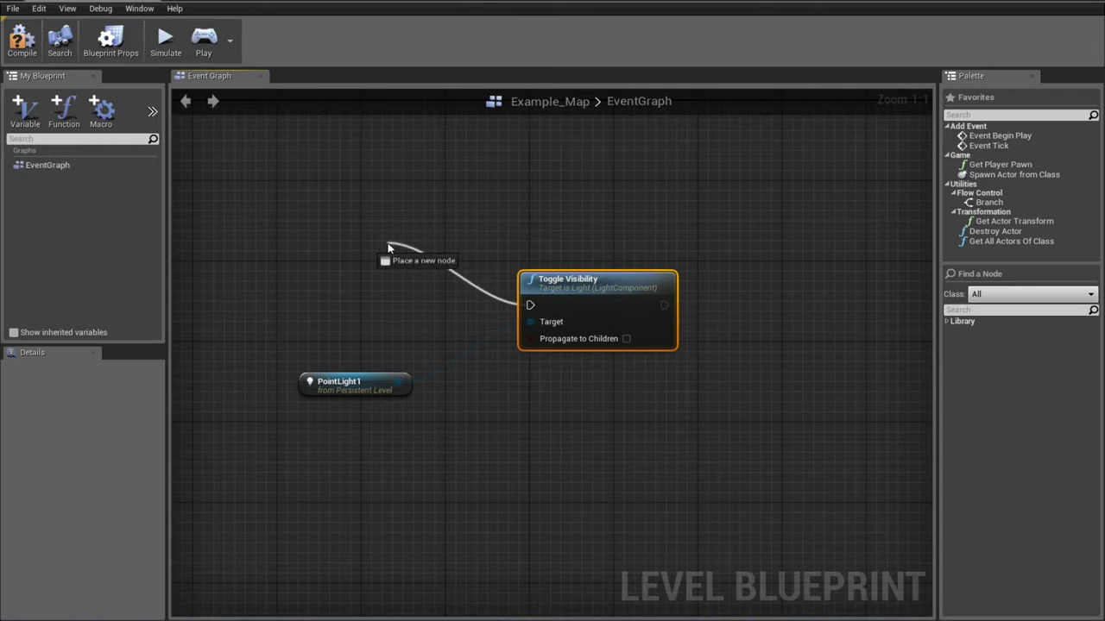
- Drive Toggle Visibility from an E key event's Pressed output and move PointLight1 beside it
{"action": "mouse_move", "coordinate": [388, 248]}
{"action": "left_mouse_down"}
{"action": "mouse_move", "coordinate": [336, 237]}
{"action": "mouse_move", "coordinate": [439, 255]}
{"action": "mouse_move", "coordinate": [408, 246]}
{"action": "left_mouse_up"}
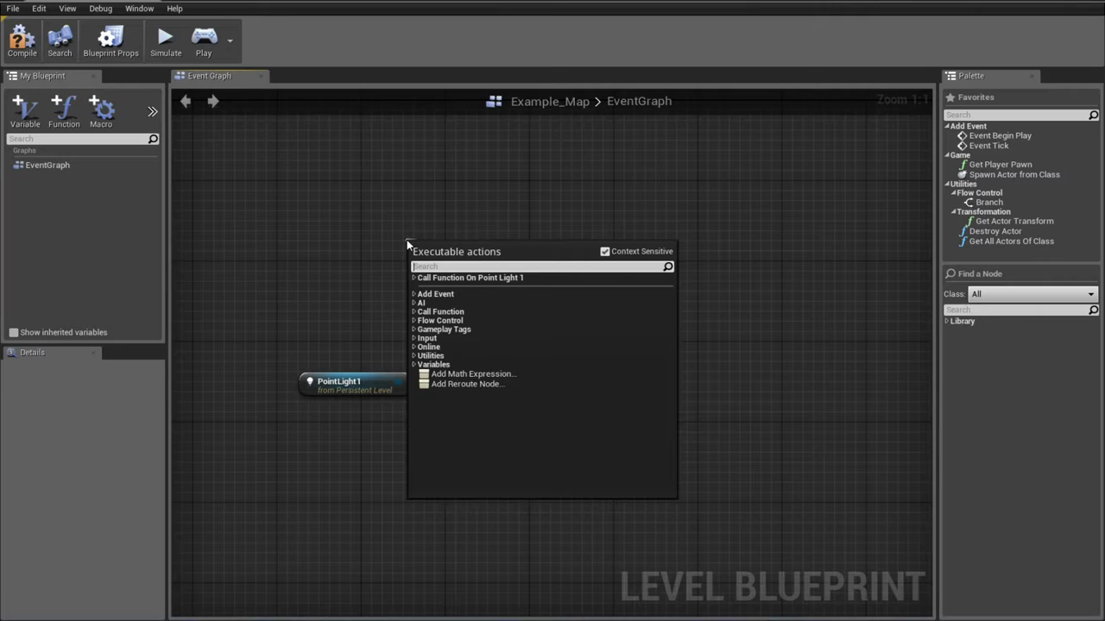
{"action": "type", "text": "e"}
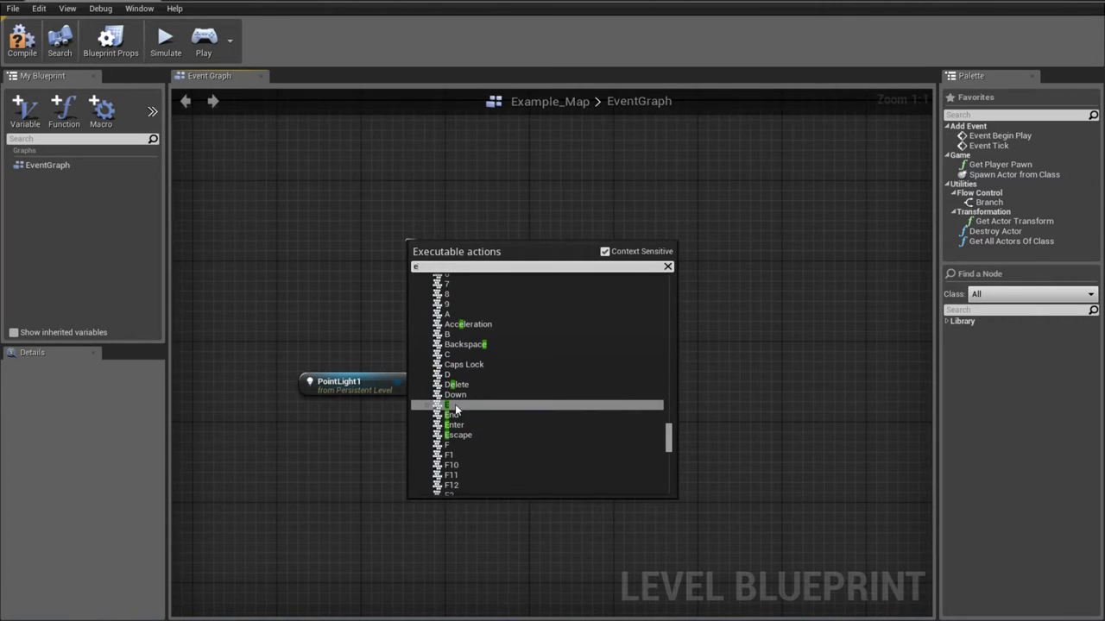
{"action": "left_click", "coordinate": [452, 406]}
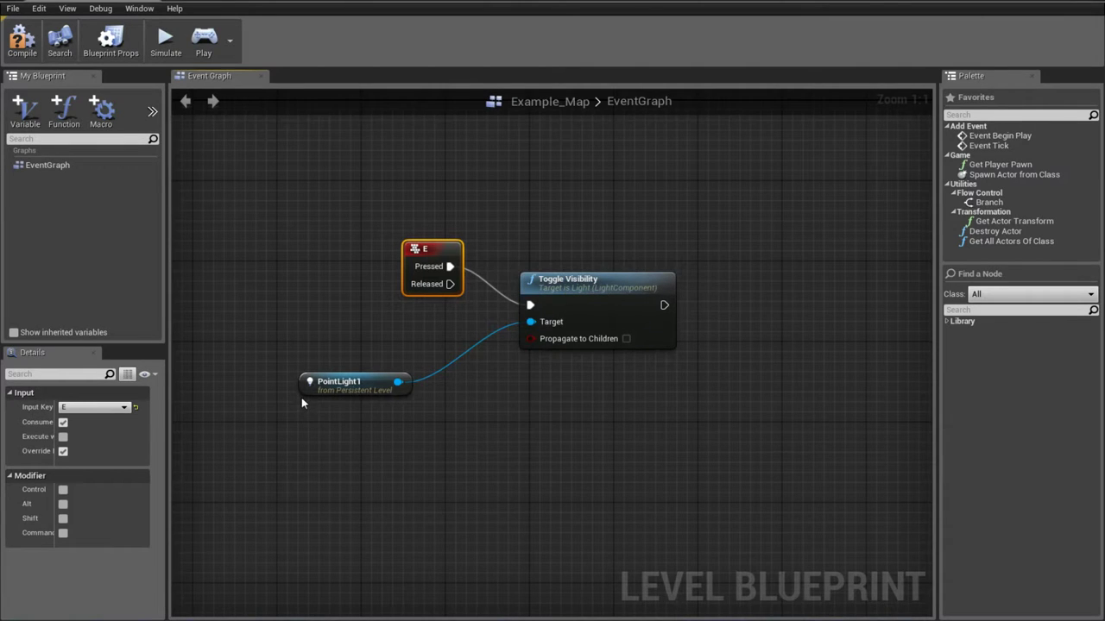
{"action": "left_click_drag", "start_coordinate": [313, 384], "coordinate": [385, 334]}
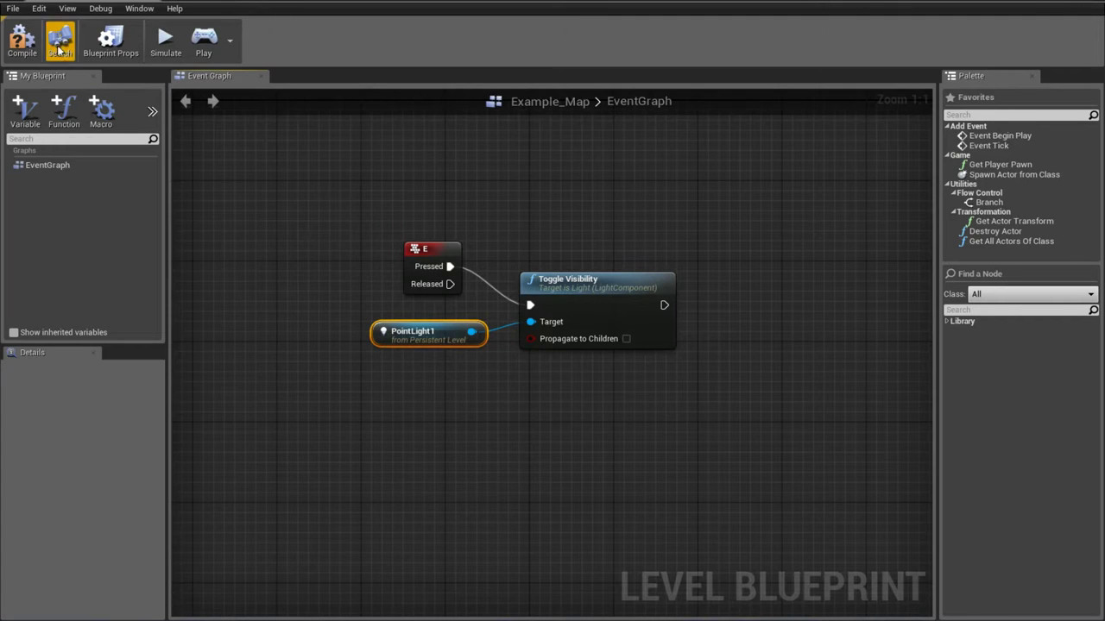
- Compile the Level Blueprint, shrink it to a small floating window, and start playing the level
{"action": "left_click", "coordinate": [12, 42]}
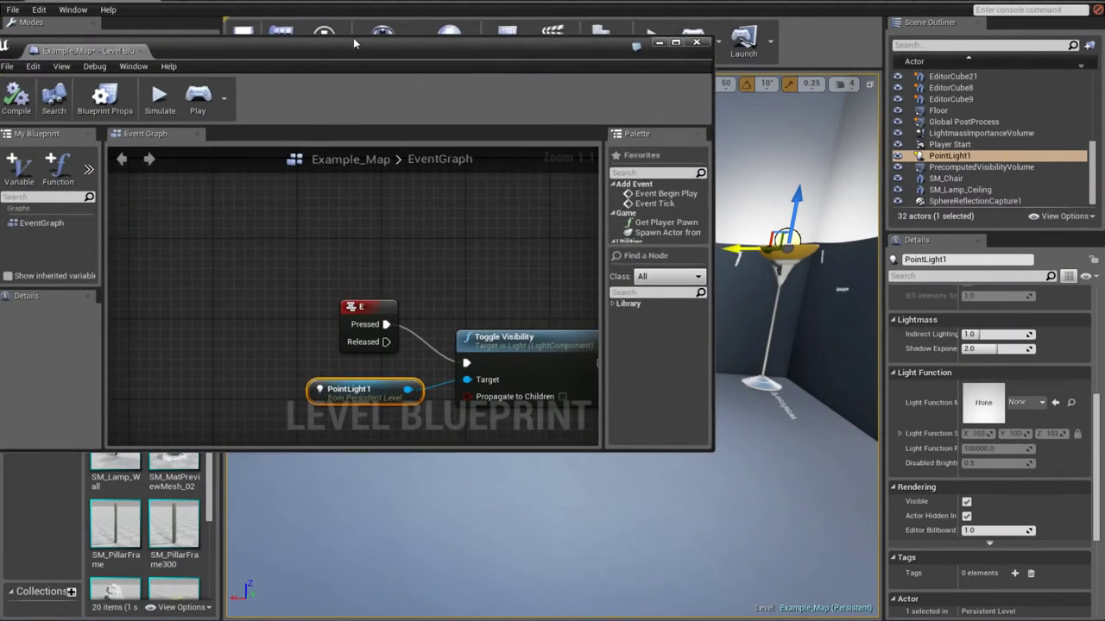
{"action": "left_click_drag", "start_coordinate": [353, 37], "coordinate": [379, 27]}
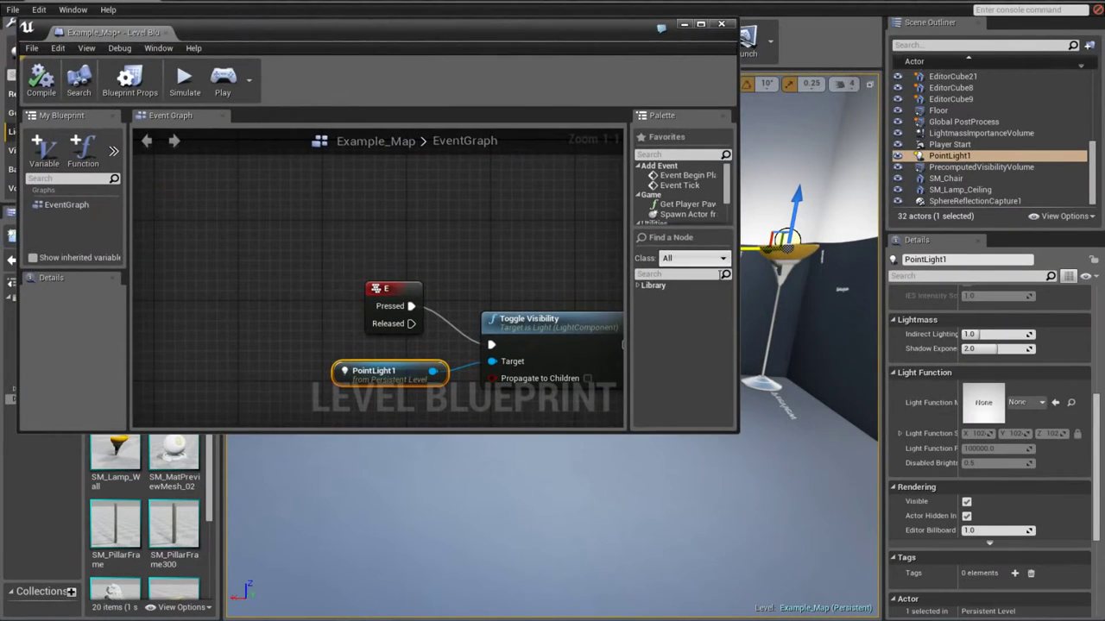
{"action": "left_click_drag", "start_coordinate": [740, 312], "coordinate": [452, 312]}
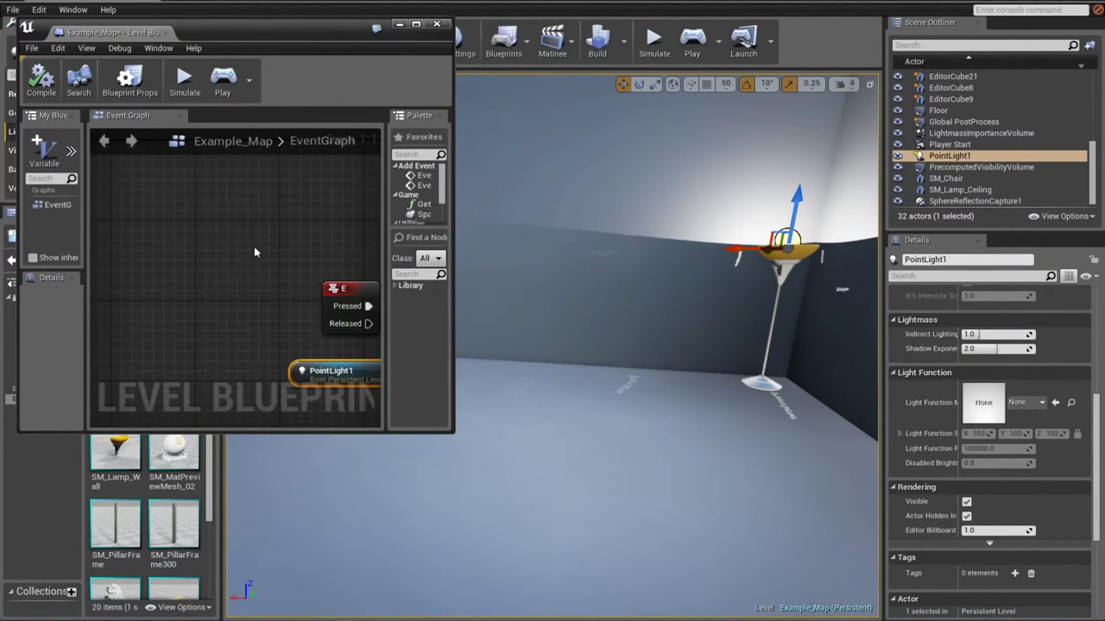
{"action": "right_click_drag", "start_coordinate": [256, 250], "coordinate": [112, 213]}
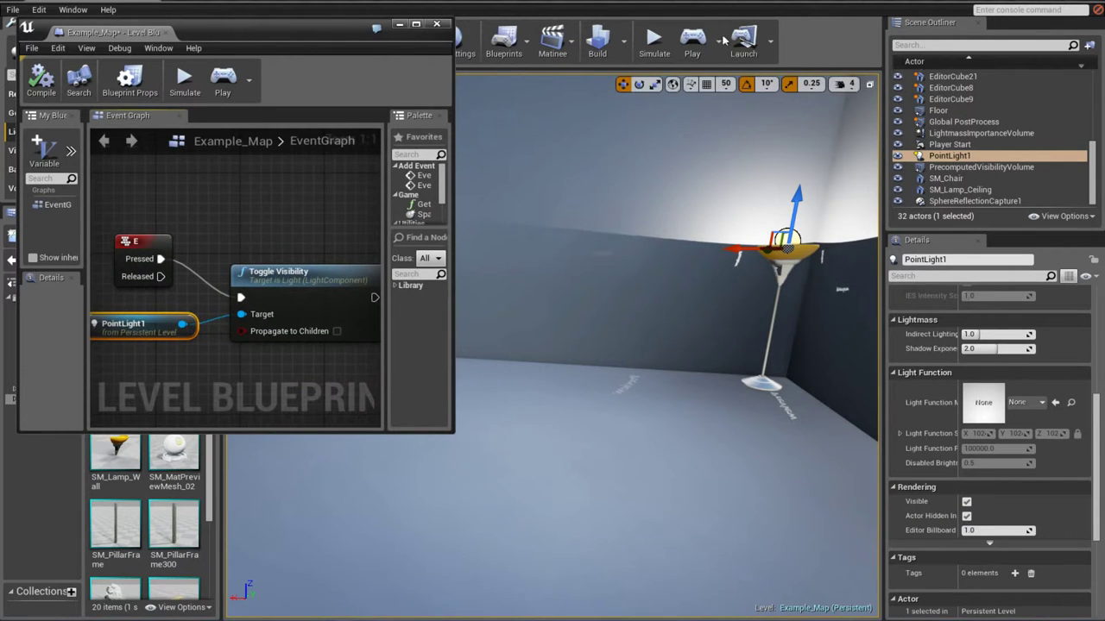
{"action": "left_click", "coordinate": [692, 41]}
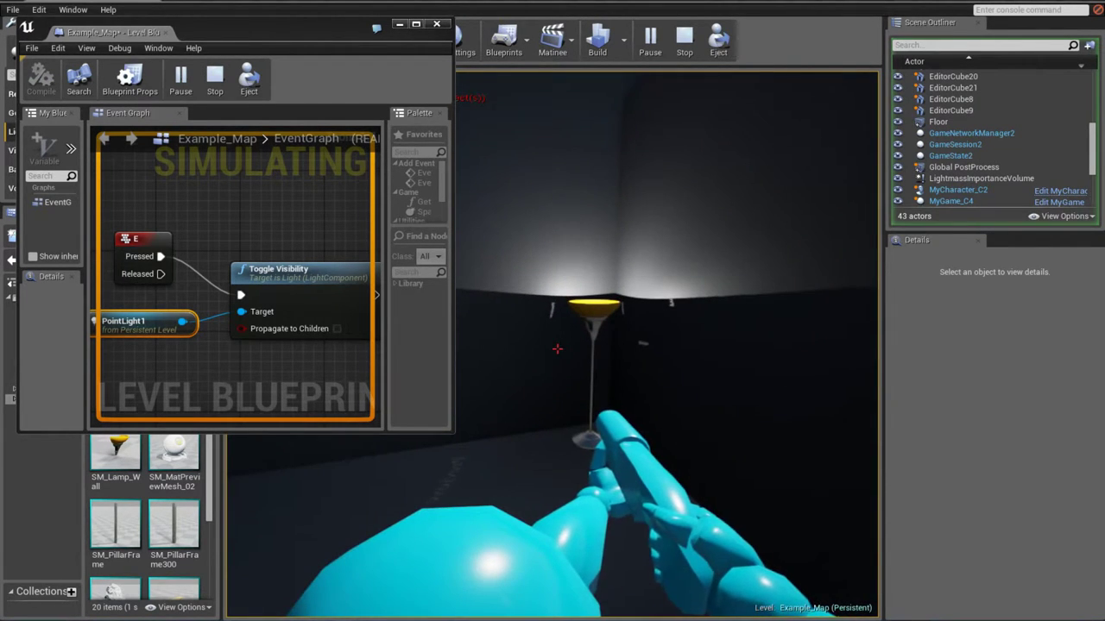
- Press E repeatedly in play to switch the lamp's light off and on, ending with it off
{"action": "key", "text": "e"}
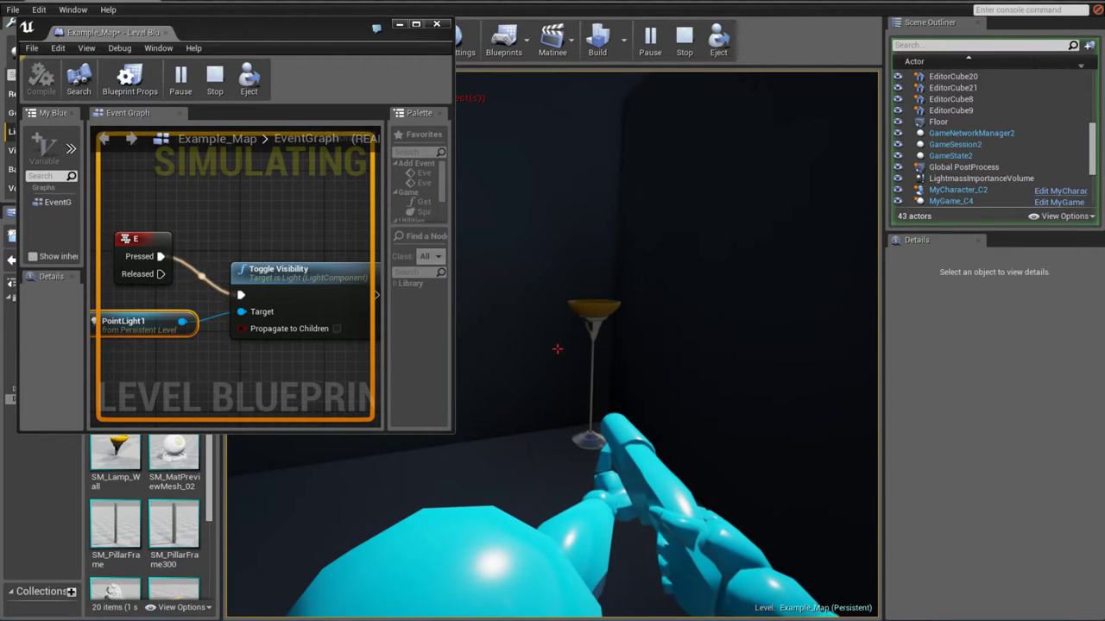
{"action": "key", "text": "e"}
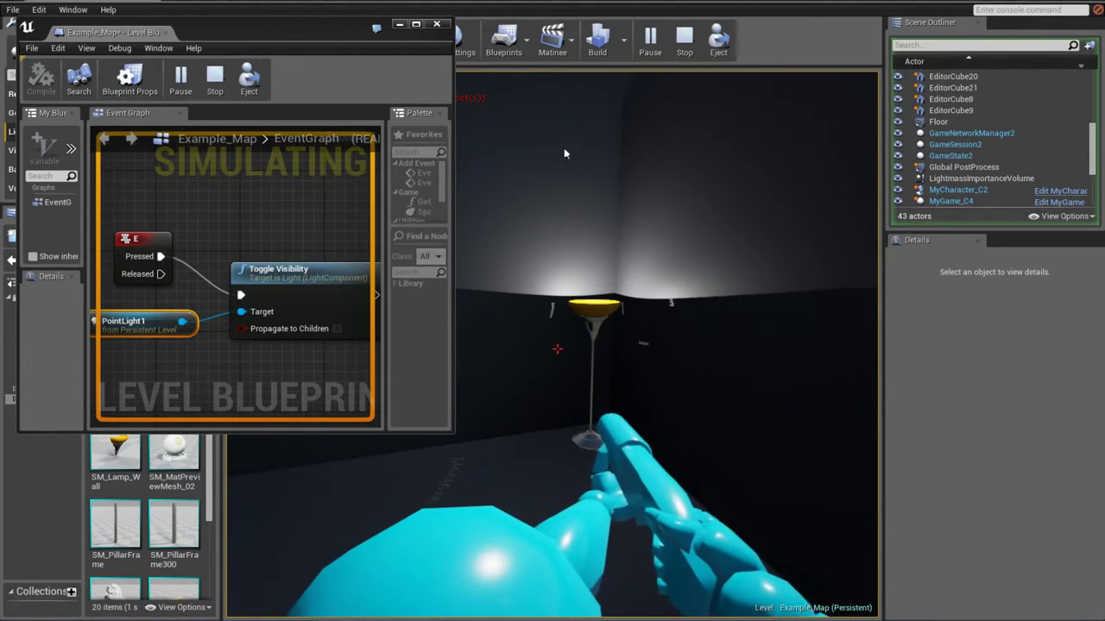
{"action": "left_click", "coordinate": [640, 297]}
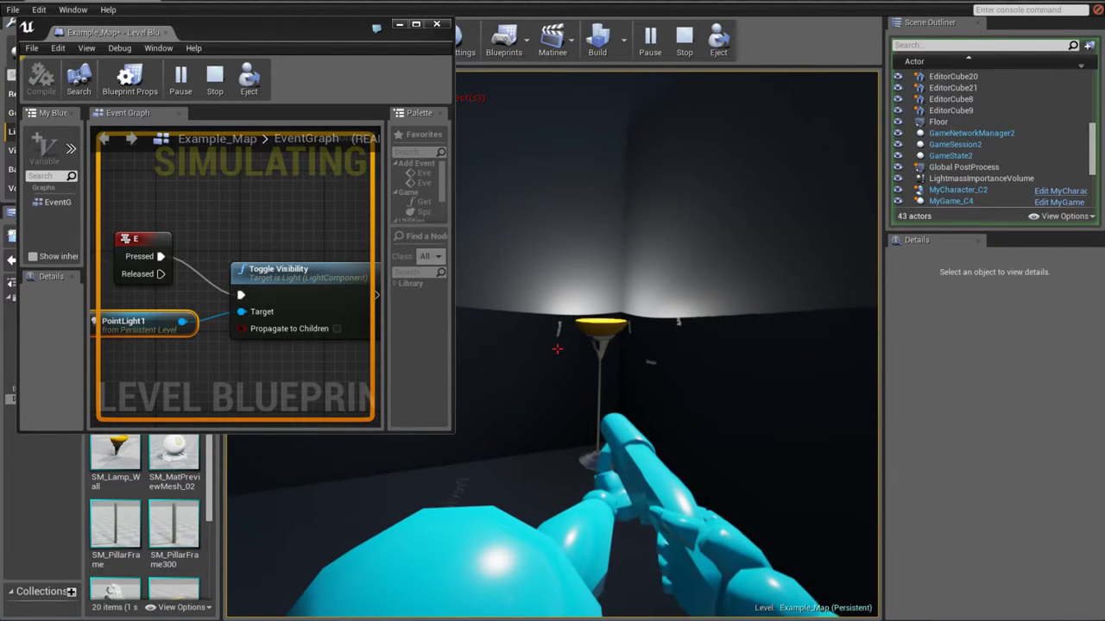
{"action": "key", "text": "e"}
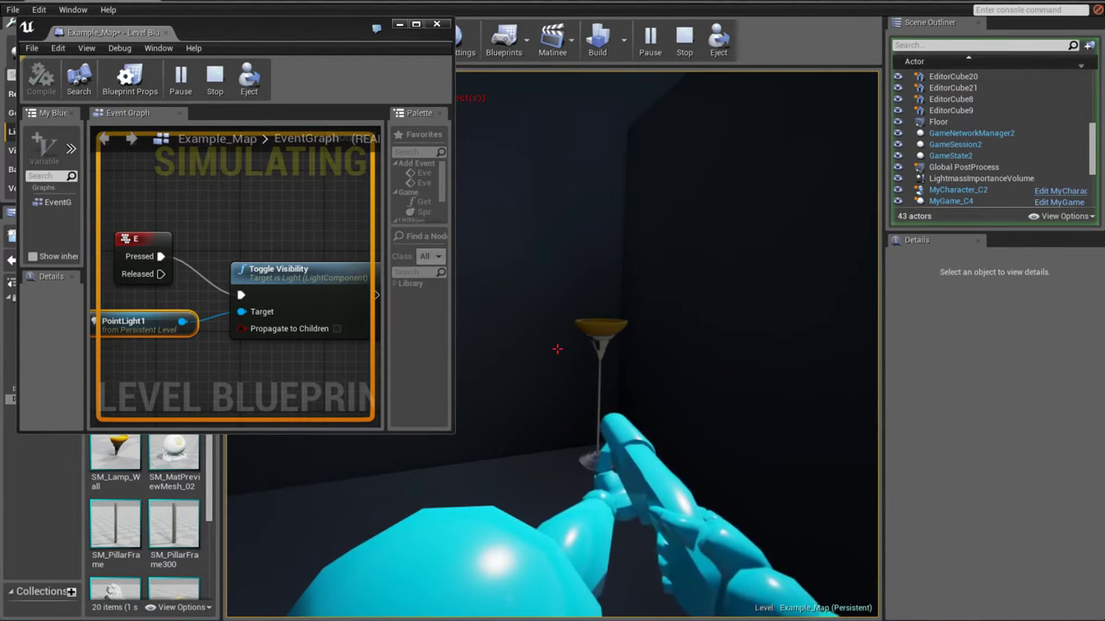
{"action": "key", "text": "e"}
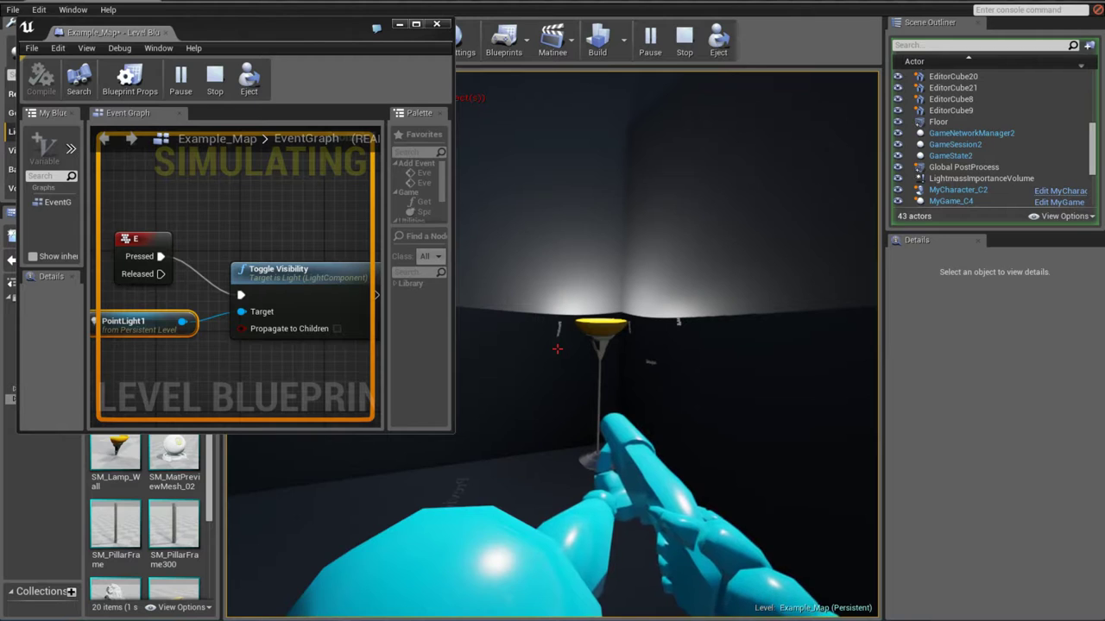
{"action": "key", "text": "e"}
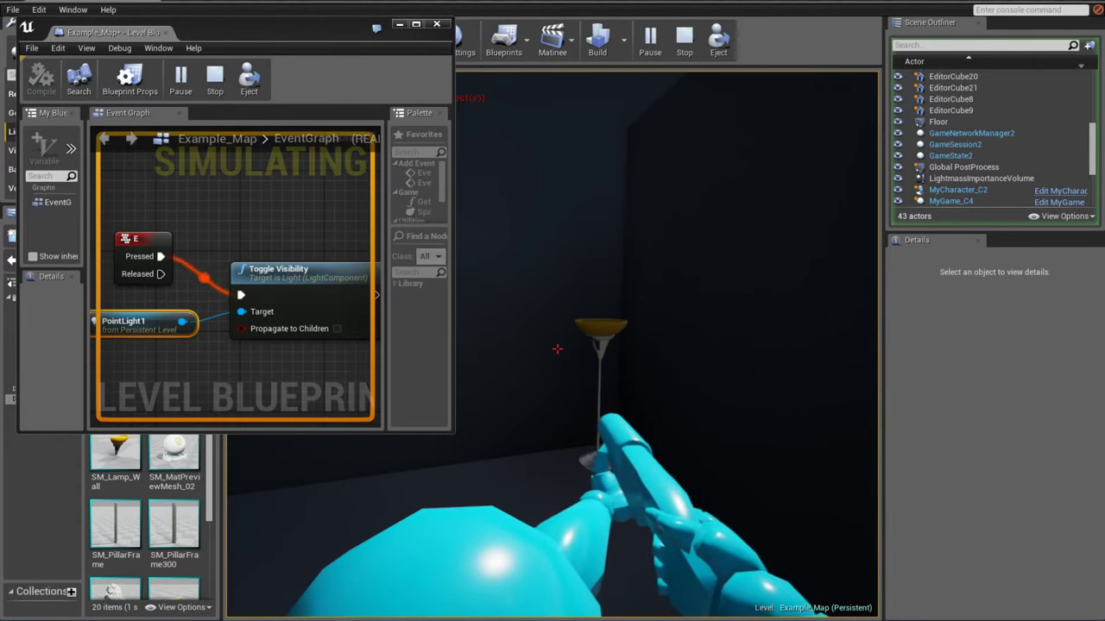
{"action": "key", "text": "e"}
{"action": "key", "text": "e"}
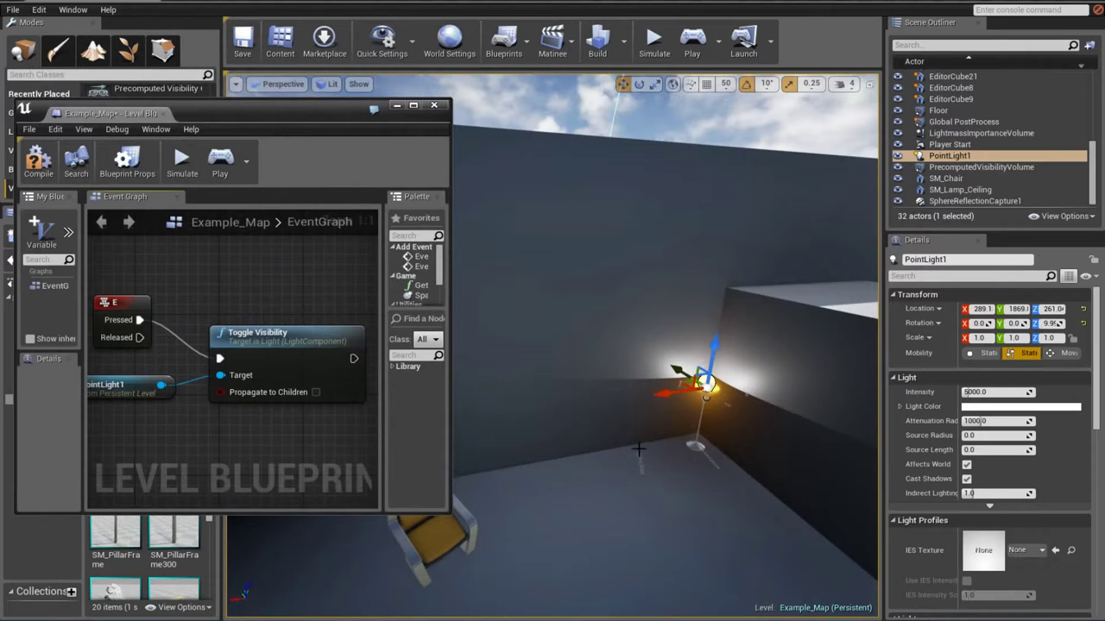
- Orbit the viewport around PointLight1 and minimize the Level Blueprint window
{"action": "right_click_drag", "start_coordinate": [652, 449], "coordinate": [680, 435]}
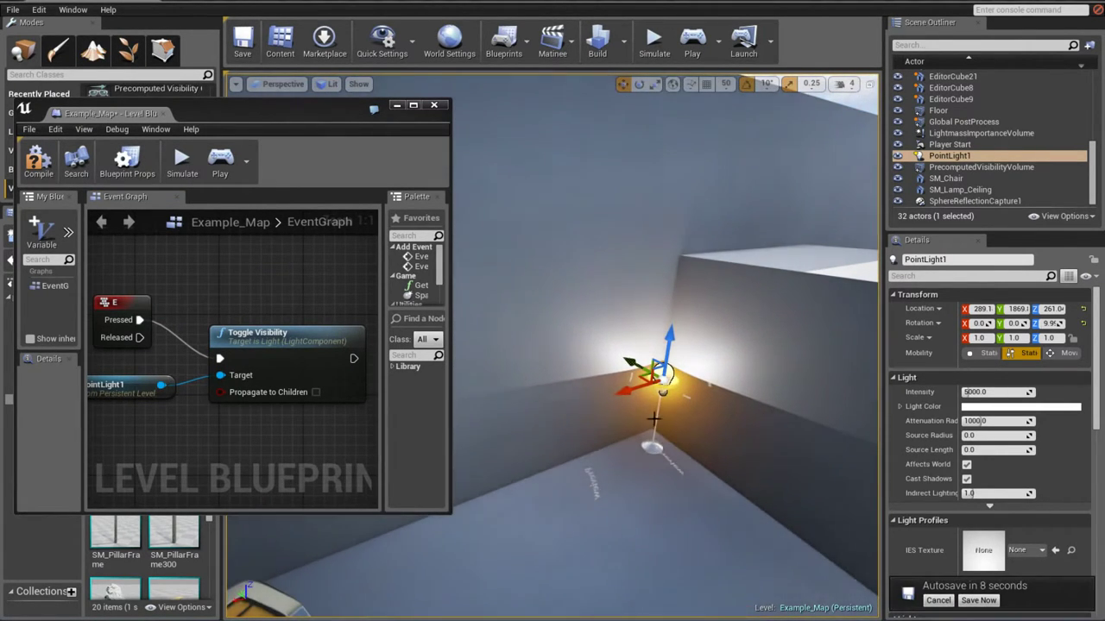
{"action": "right_click_drag", "start_coordinate": [650, 341], "coordinate": [619, 473]}
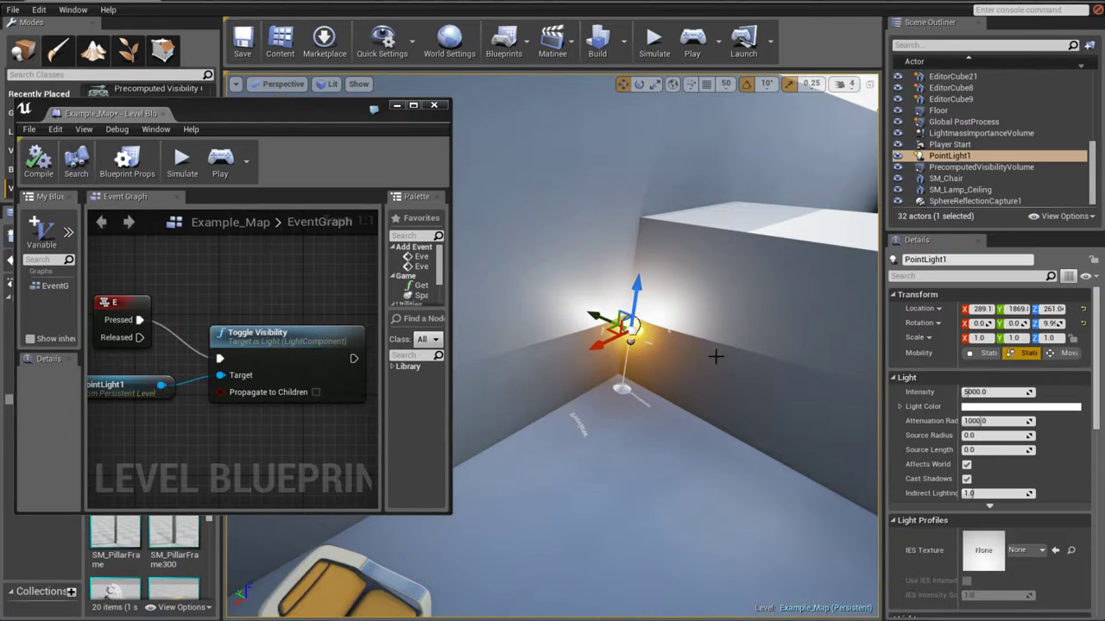
{"action": "left_click", "coordinate": [395, 106]}
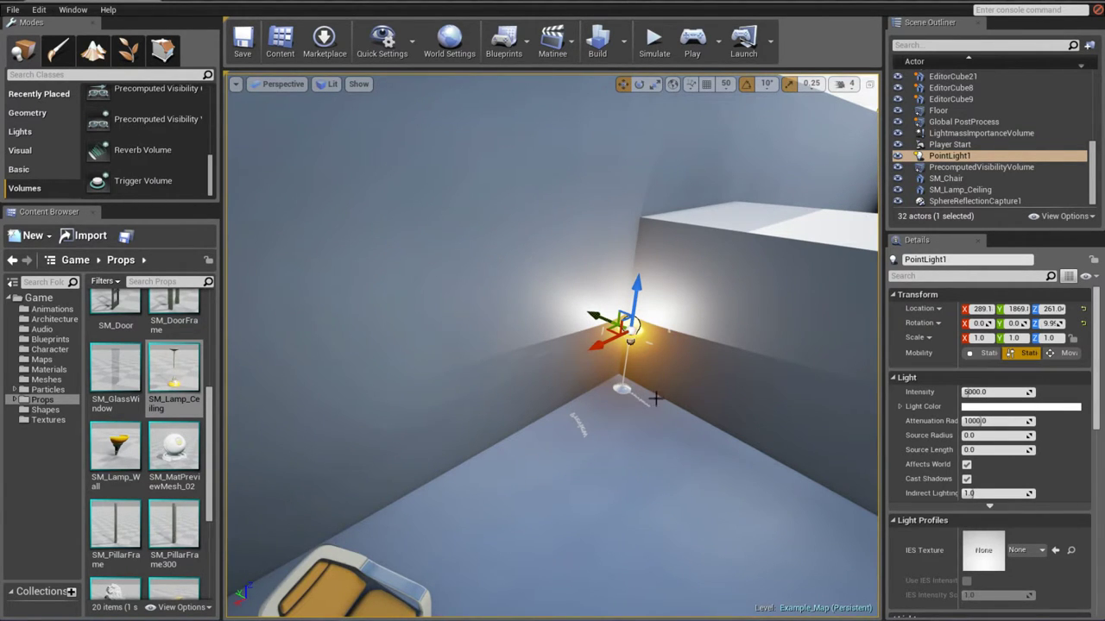
- Place a 200-unit trigger volume raised around PointLight1 and bring the Level Blueprint window over the level
{"action": "right_click_drag", "start_coordinate": [602, 412], "coordinate": [601, 412]}
{"action": "right_click_drag", "start_coordinate": [518, 365], "coordinate": [518, 366]}
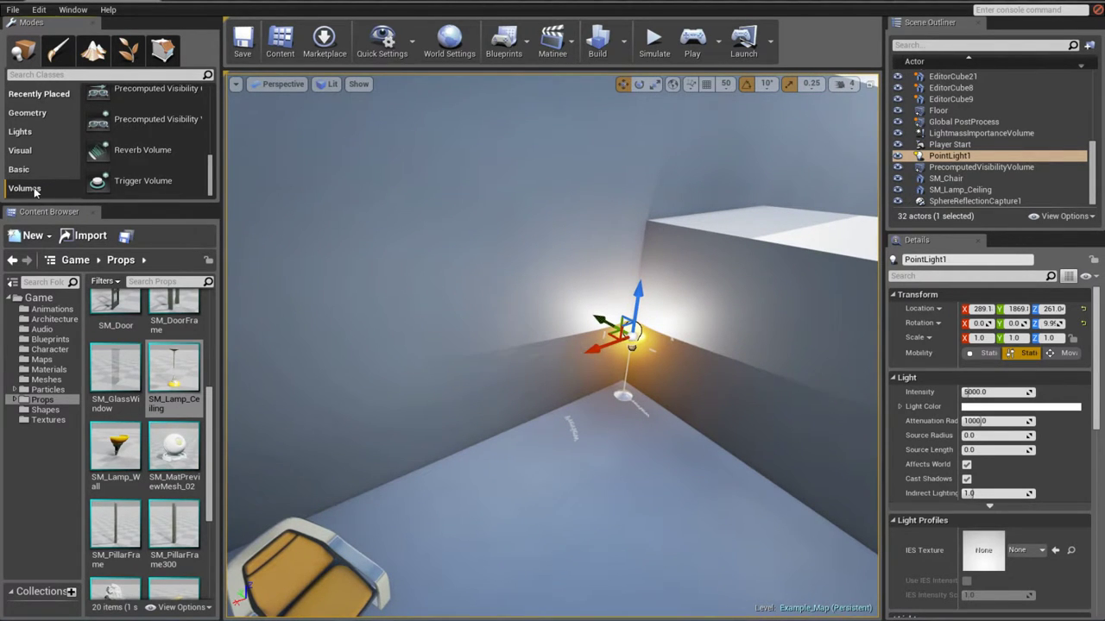
{"action": "scroll", "coordinate": [147, 164], "scroll_direction": "up", "scroll_amount": 2}
{"action": "scroll", "coordinate": [155, 177], "scroll_direction": "down", "scroll_amount": 2}
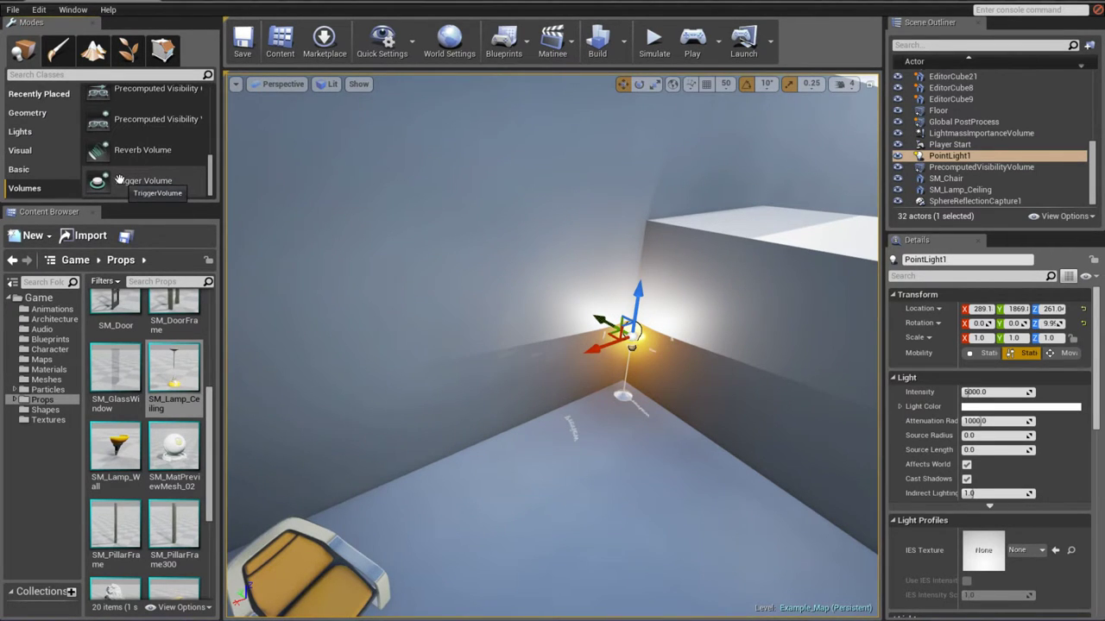
{"action": "left_click_drag", "start_coordinate": [119, 179], "coordinate": [281, 265]}
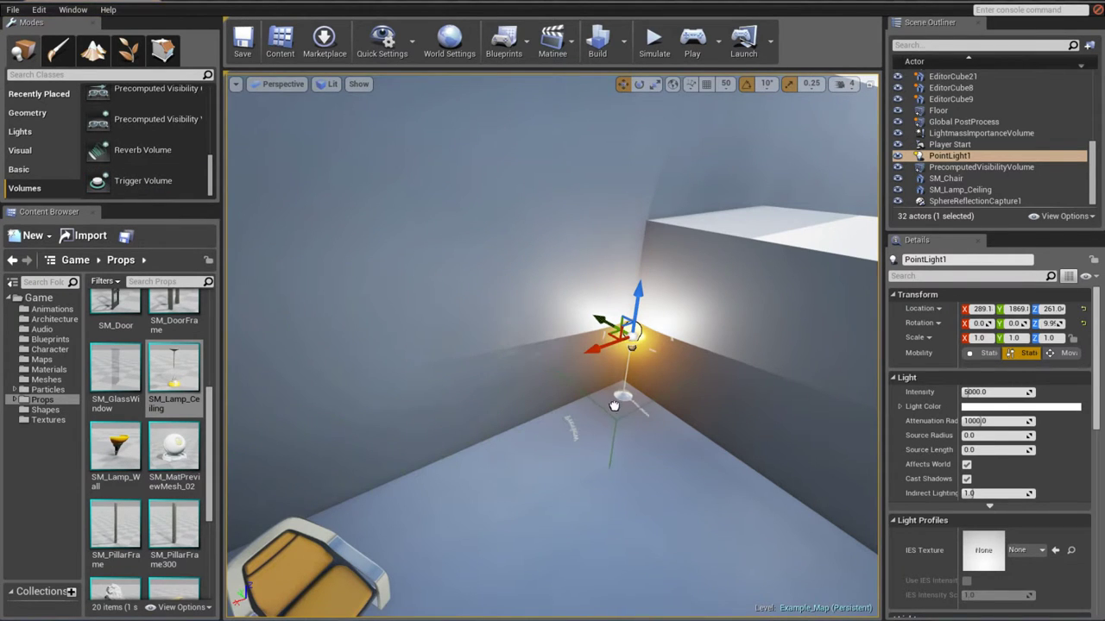
{"action": "mouse_move", "coordinate": [282, 265]}
{"action": "left_mouse_down"}
{"action": "mouse_move", "coordinate": [621, 439]}
{"action": "mouse_move", "coordinate": [625, 369]}
{"action": "left_mouse_up"}
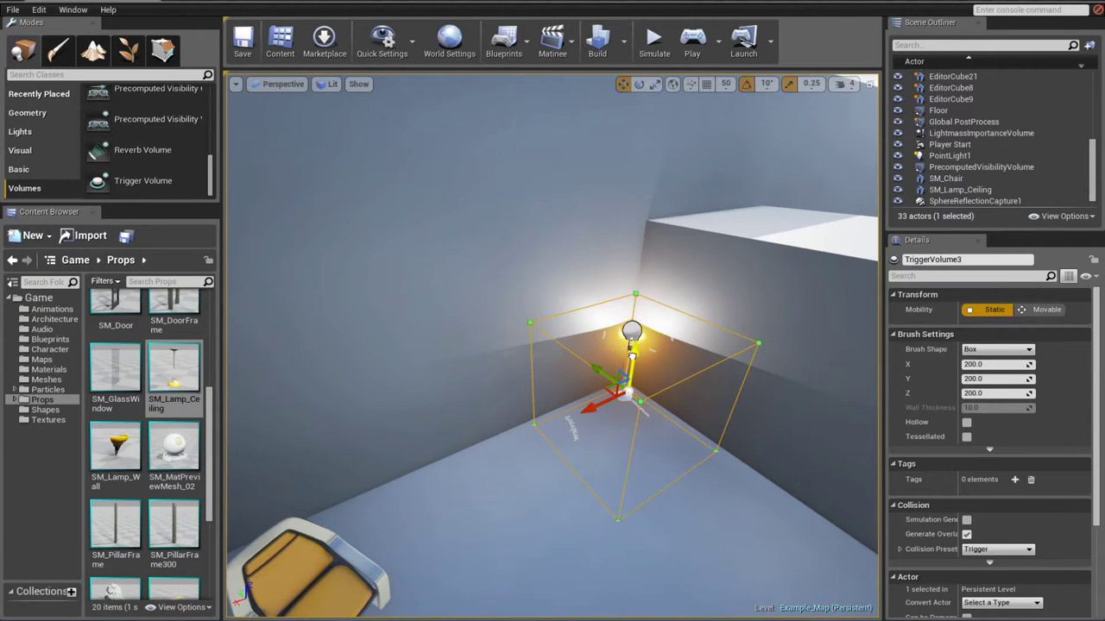
{"action": "mouse_move", "coordinate": [625, 369]}
{"action": "right_mouse_down"}
{"action": "mouse_move", "coordinate": [673, 388]}
{"action": "mouse_move", "coordinate": [604, 379]}
{"action": "mouse_move", "coordinate": [668, 386]}
{"action": "right_mouse_up"}
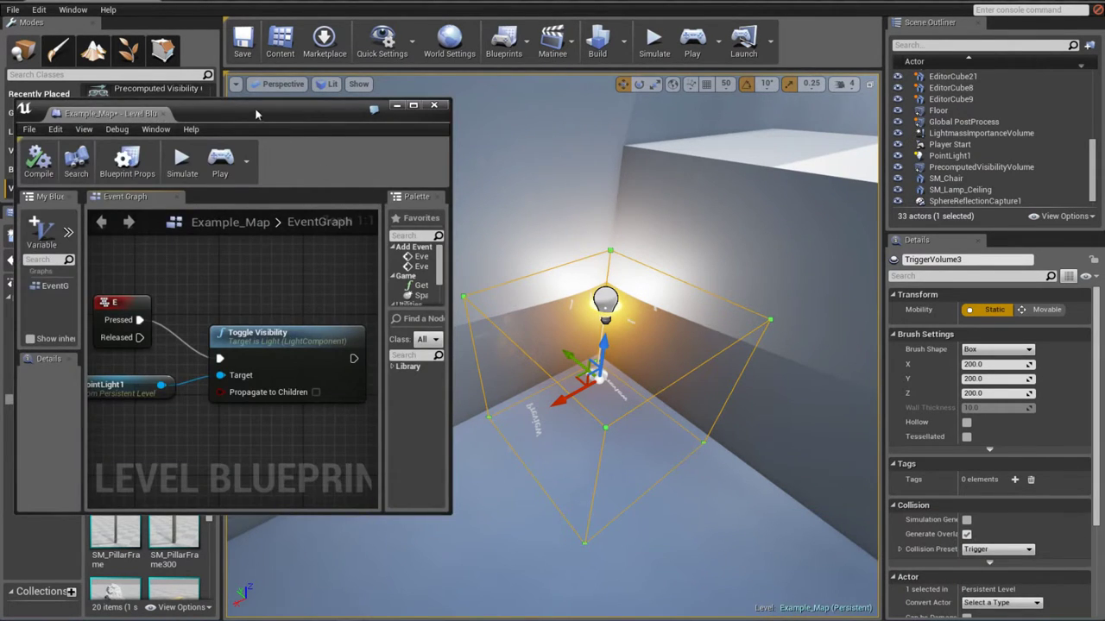
{"action": "mouse_move", "coordinate": [257, 116]}
{"action": "left_mouse_down"}
{"action": "mouse_move", "coordinate": [247, 177]}
{"action": "mouse_move", "coordinate": [260, 150]}
{"action": "left_mouse_up"}
{"action": "scroll", "coordinate": [949, 194], "scroll_direction": "down", "scroll_amount": 2}
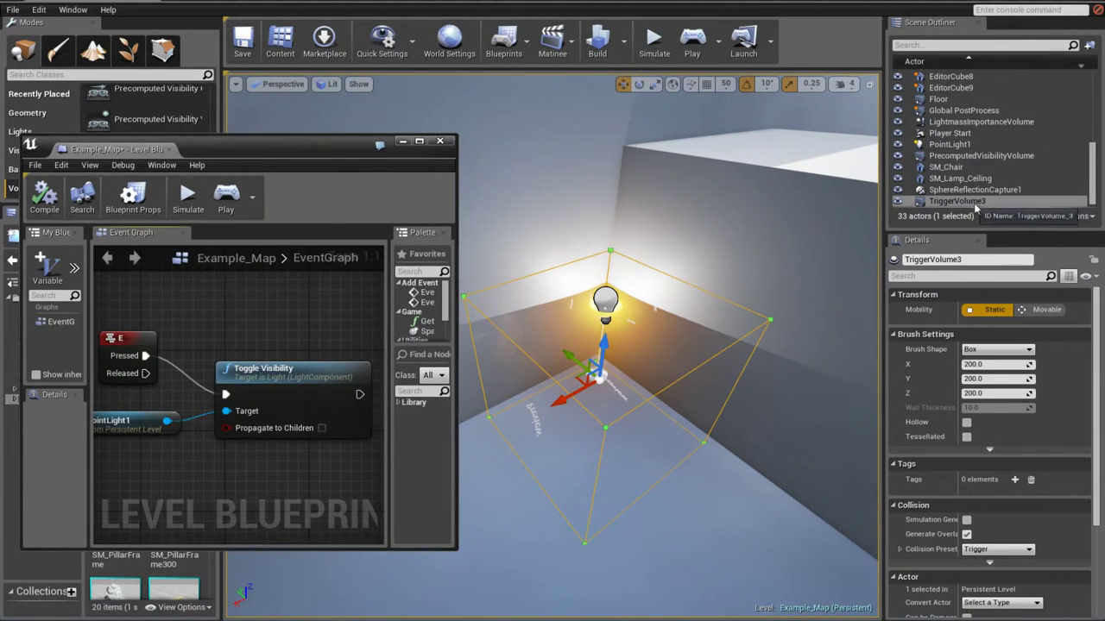
- Select TriggerVolume3 in the Scene Outliner and expand the Level Blueprint to full screen, recentring the graph
{"action": "left_click", "coordinate": [955, 204]}
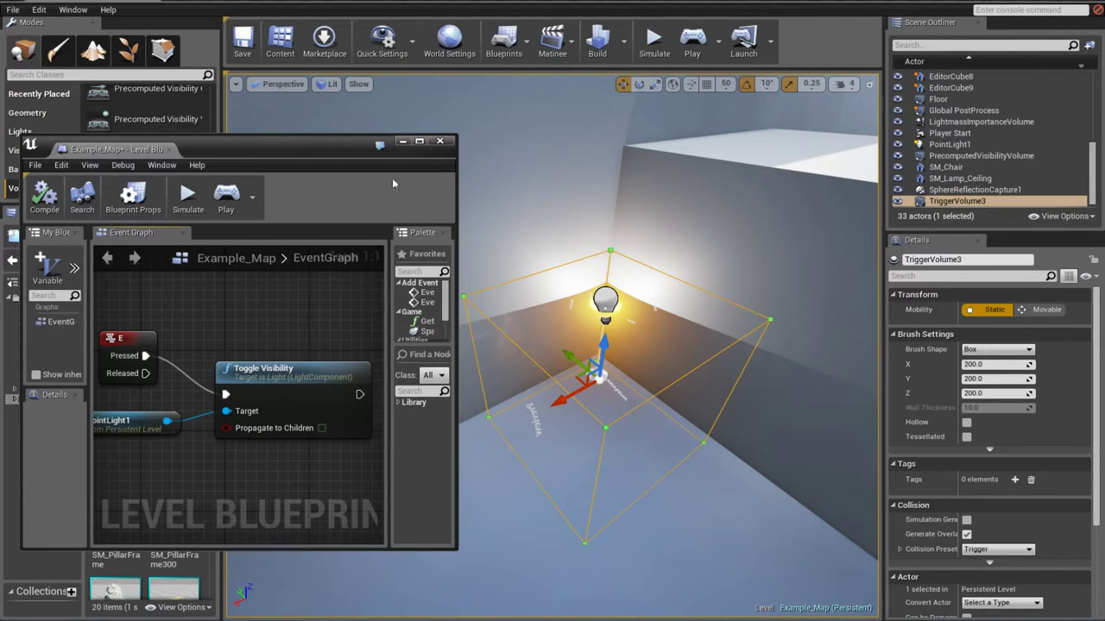
{"action": "left_click_drag", "start_coordinate": [247, 148], "coordinate": [335, 2]}
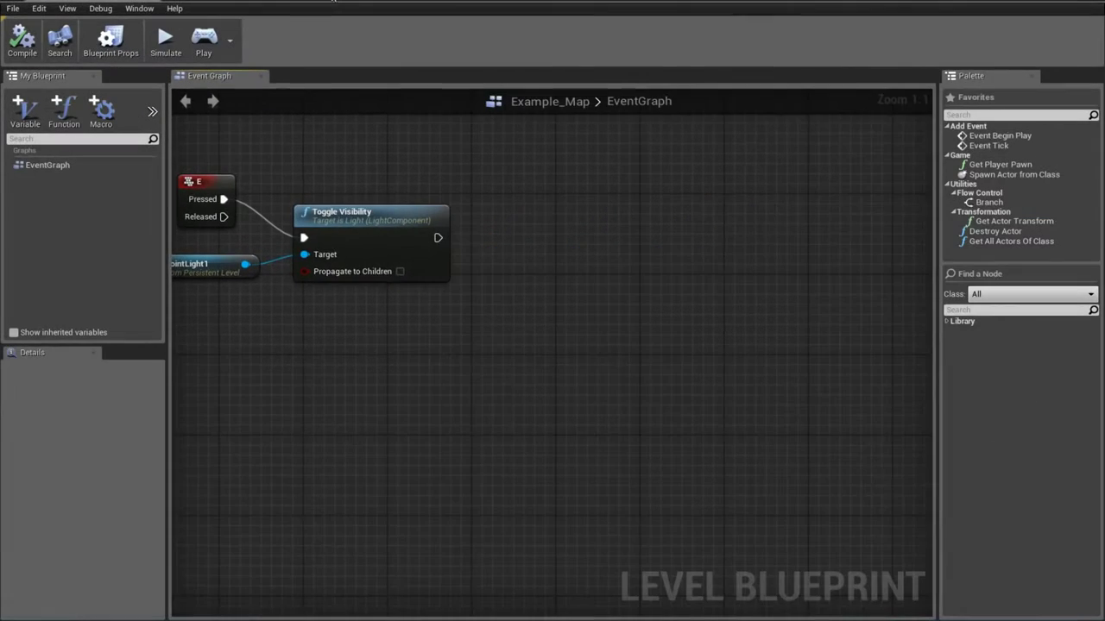
{"action": "right_click_drag", "start_coordinate": [286, 145], "coordinate": [468, 328]}
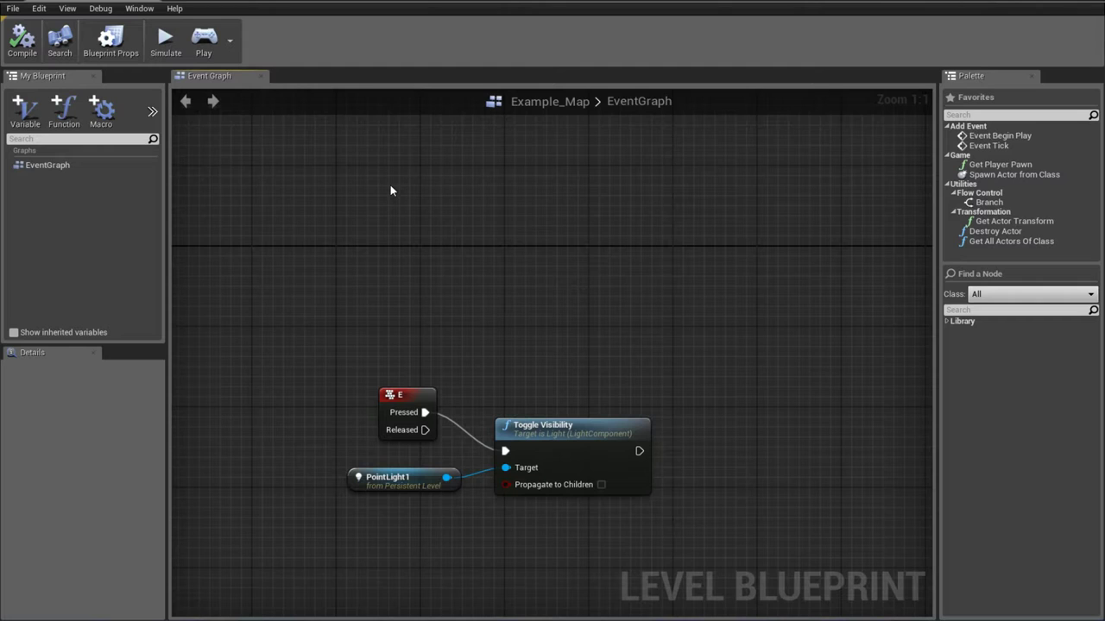
{"action": "mouse_move", "coordinate": [390, 185]}
{"action": "right_mouse_down"}
{"action": "mouse_move", "coordinate": [379, 184]}
{"action": "mouse_move", "coordinate": [379, 204]}
{"action": "right_mouse_up"}
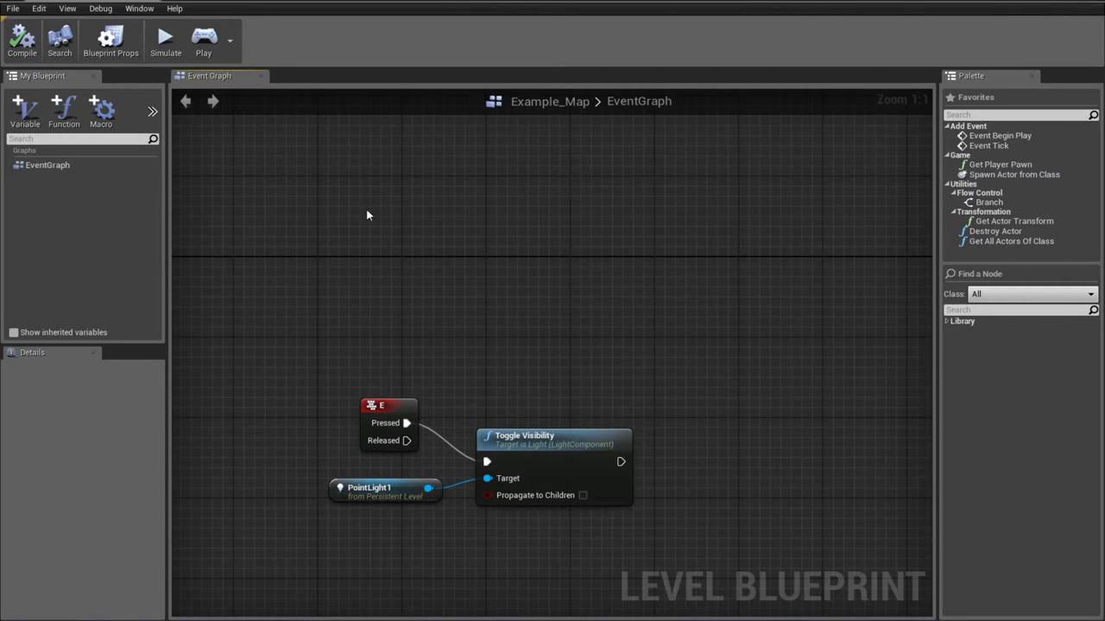
- Add TriggerVolume3's OnActorBeginOverlap event via an 'overlap' search and move it above the E key logic
{"action": "right_click", "coordinate": [367, 215]}
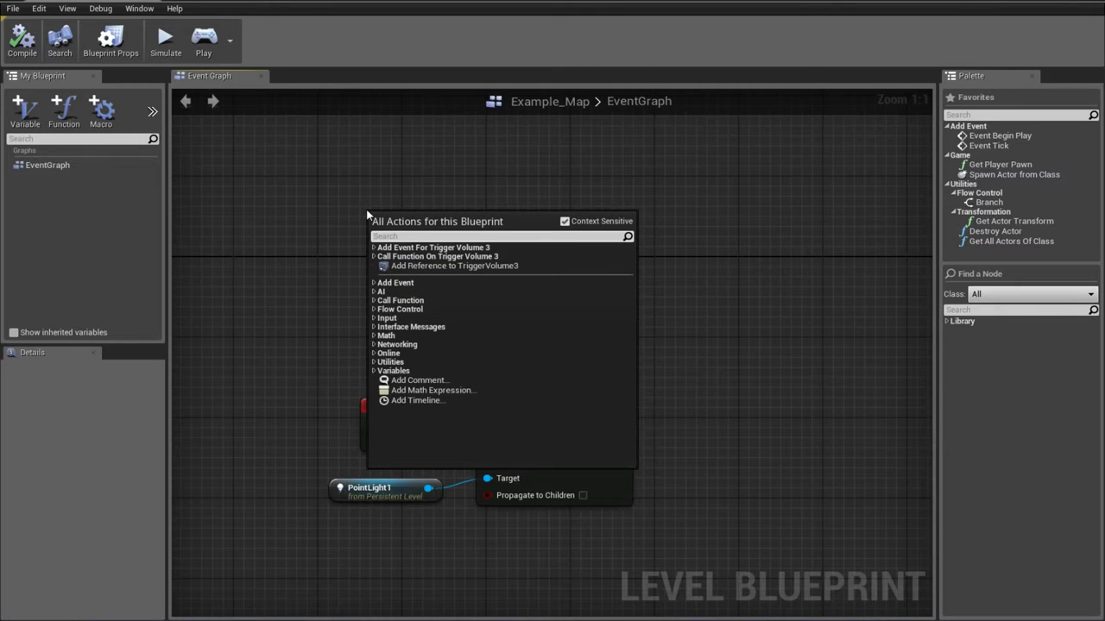
{"action": "type", "text": "overlap"}
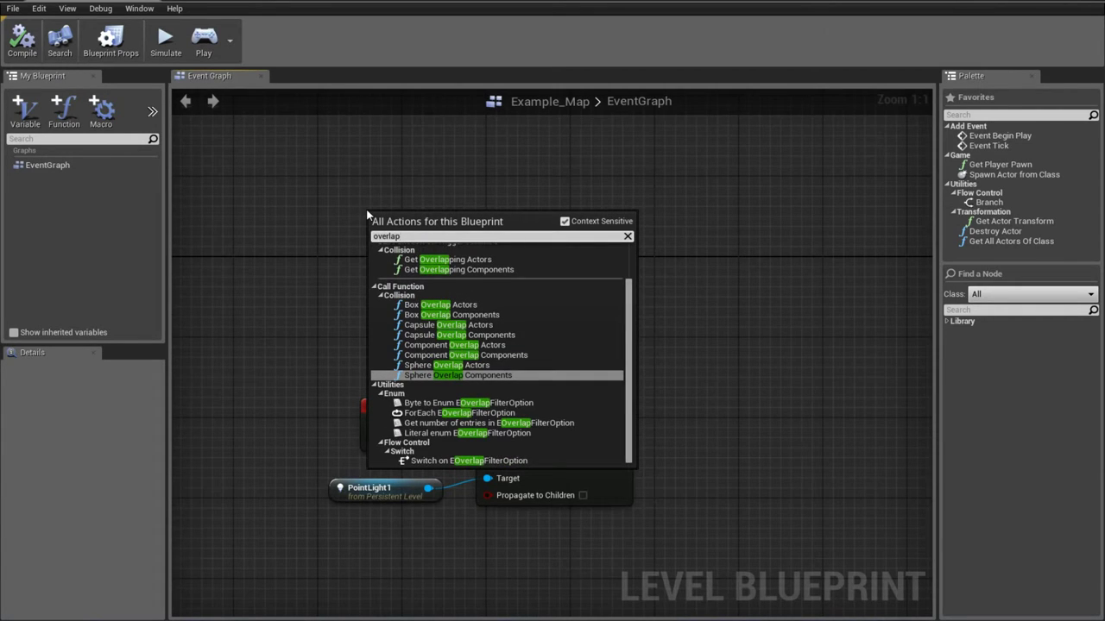
{"action": "scroll", "coordinate": [485, 343], "scroll_direction": "up", "scroll_amount": 2}
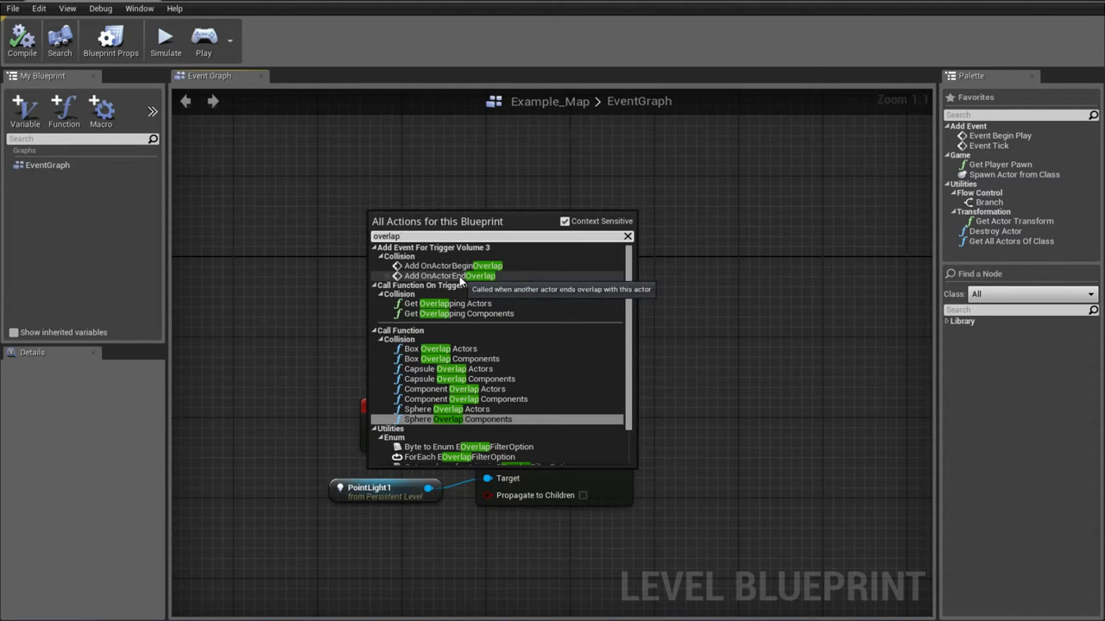
{"action": "left_click", "coordinate": [453, 266]}
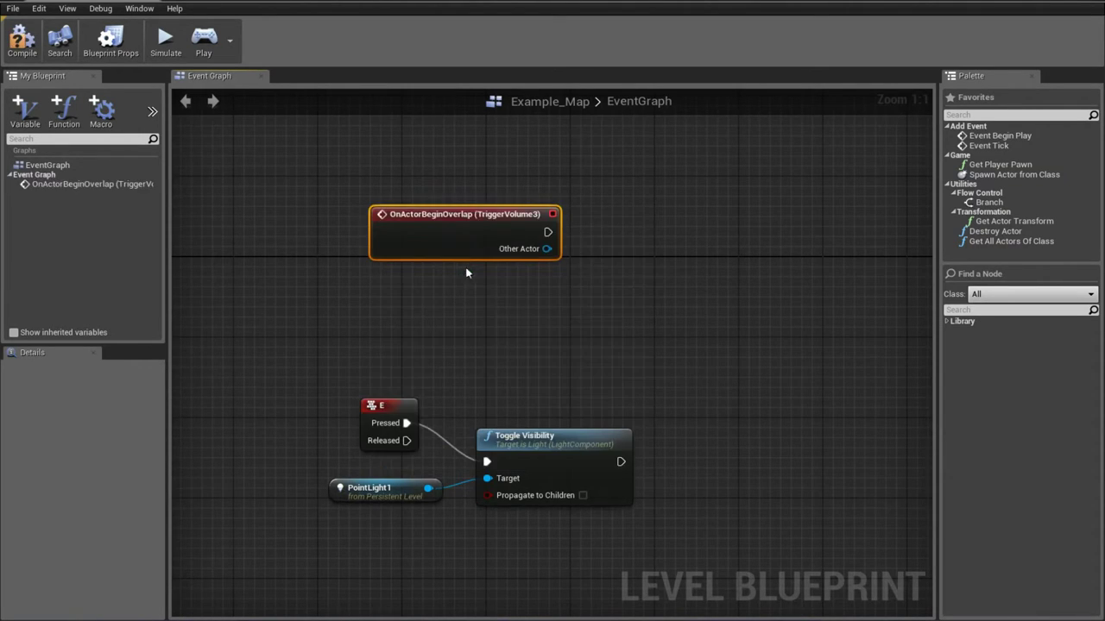
{"action": "right_click_drag", "start_coordinate": [466, 271], "coordinate": [486, 301]}
{"action": "left_click_drag", "start_coordinate": [410, 259], "coordinate": [347, 199]}
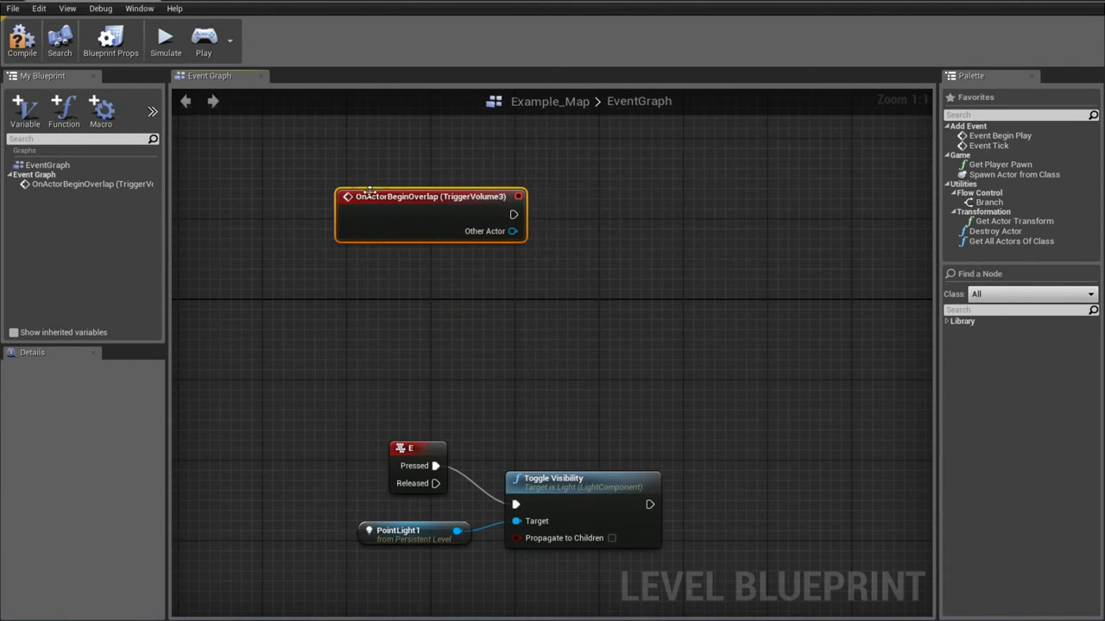
{"action": "right_click_drag", "start_coordinate": [487, 274], "coordinate": [466, 273]}
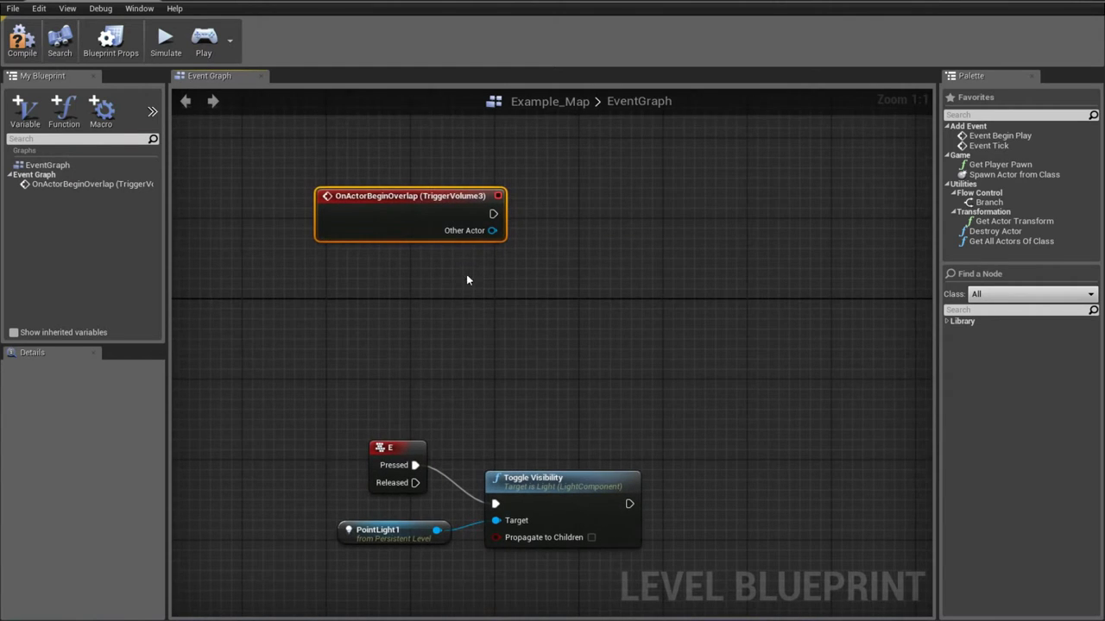
- Wire an Enable Input node after the begin-overlap event, then re-maximize the blueprint window and pan
{"action": "left_click_drag", "start_coordinate": [493, 213], "coordinate": [588, 240]}
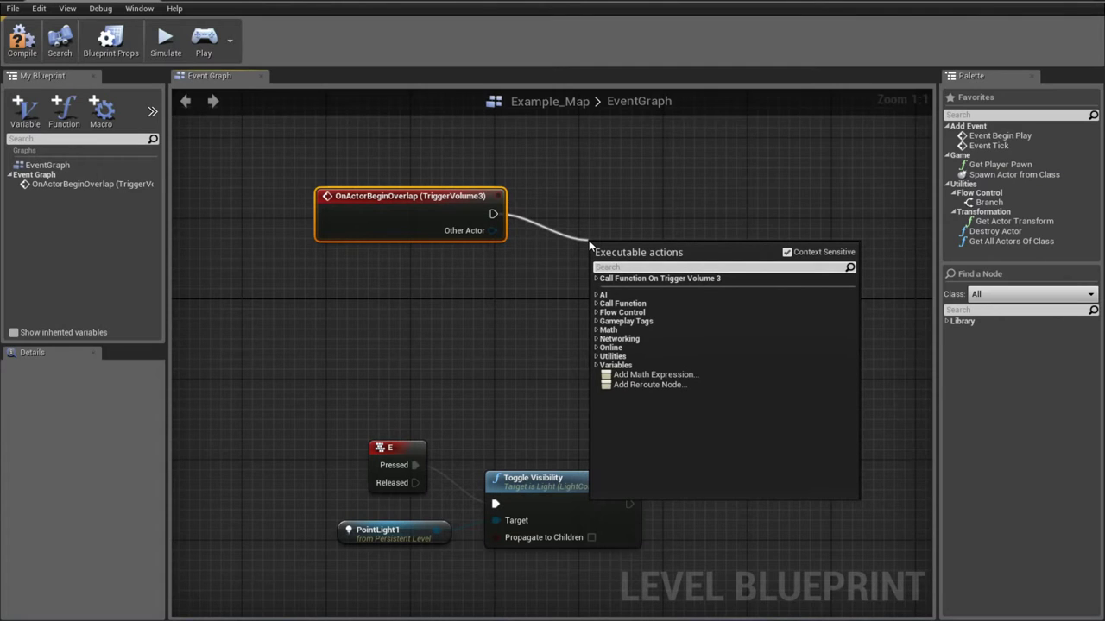
{"action": "type", "text": "input"}
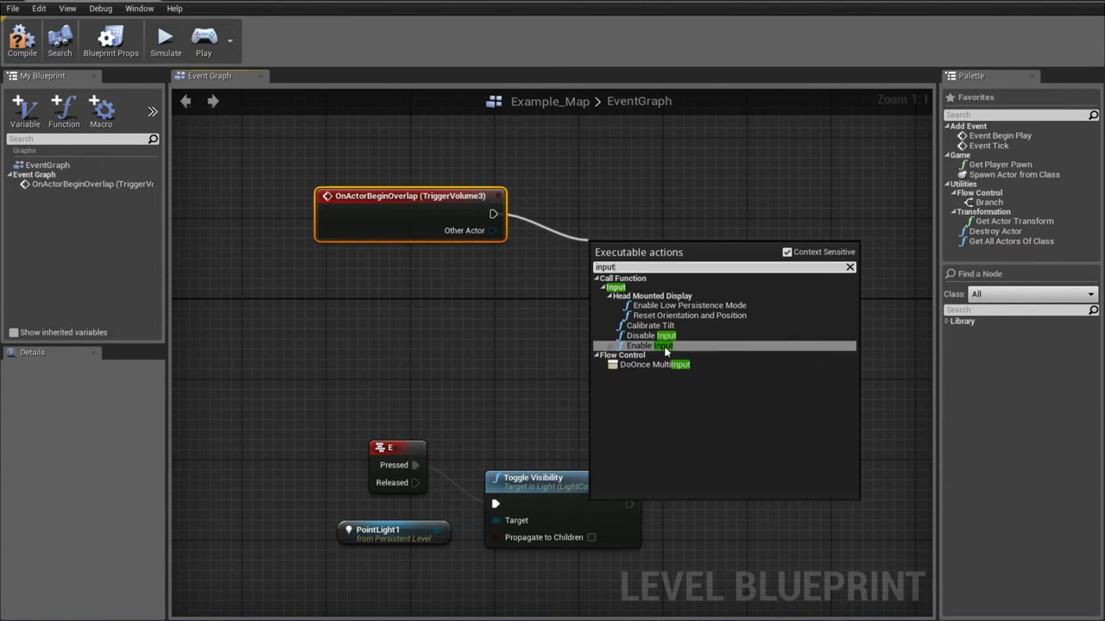
{"action": "left_click", "coordinate": [664, 344]}
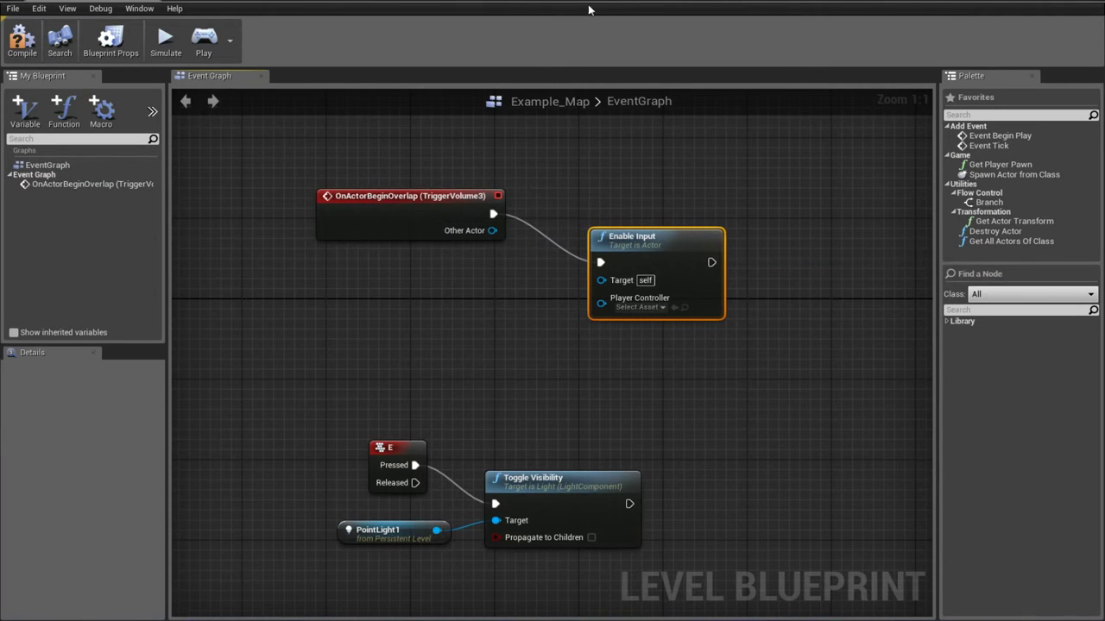
{"action": "mouse_move", "coordinate": [588, 4]}
{"action": "left_mouse_down"}
{"action": "mouse_move", "coordinate": [411, 42]}
{"action": "mouse_move", "coordinate": [385, 66]}
{"action": "mouse_move", "coordinate": [449, 2]}
{"action": "left_mouse_up"}
{"action": "right_click_drag", "start_coordinate": [513, 163], "coordinate": [424, 135]}
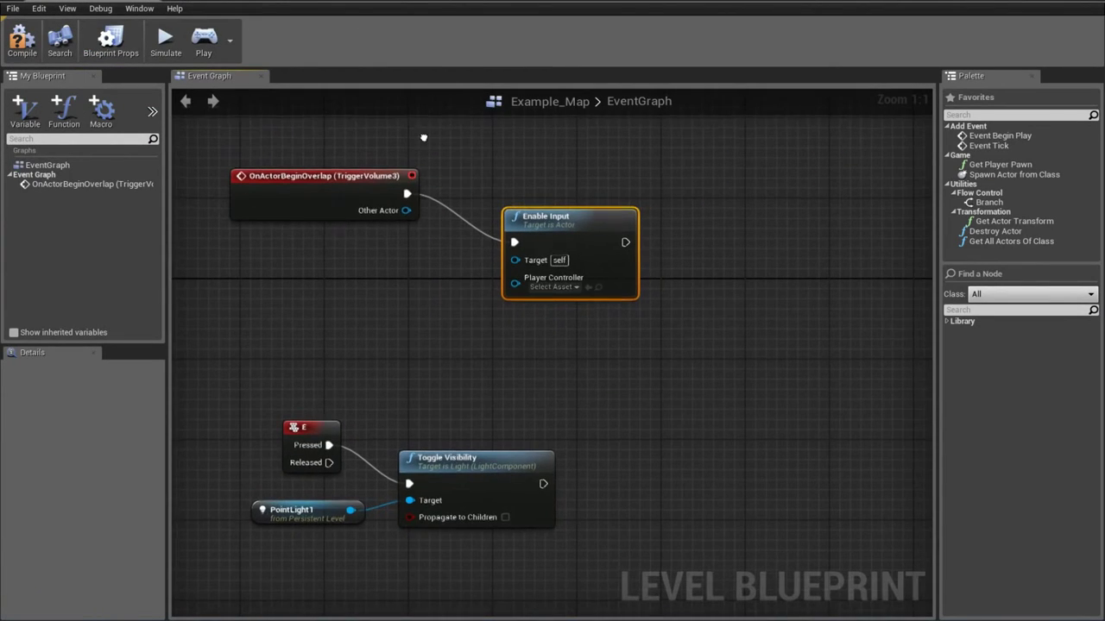
{"action": "mouse_move", "coordinate": [578, 250]}
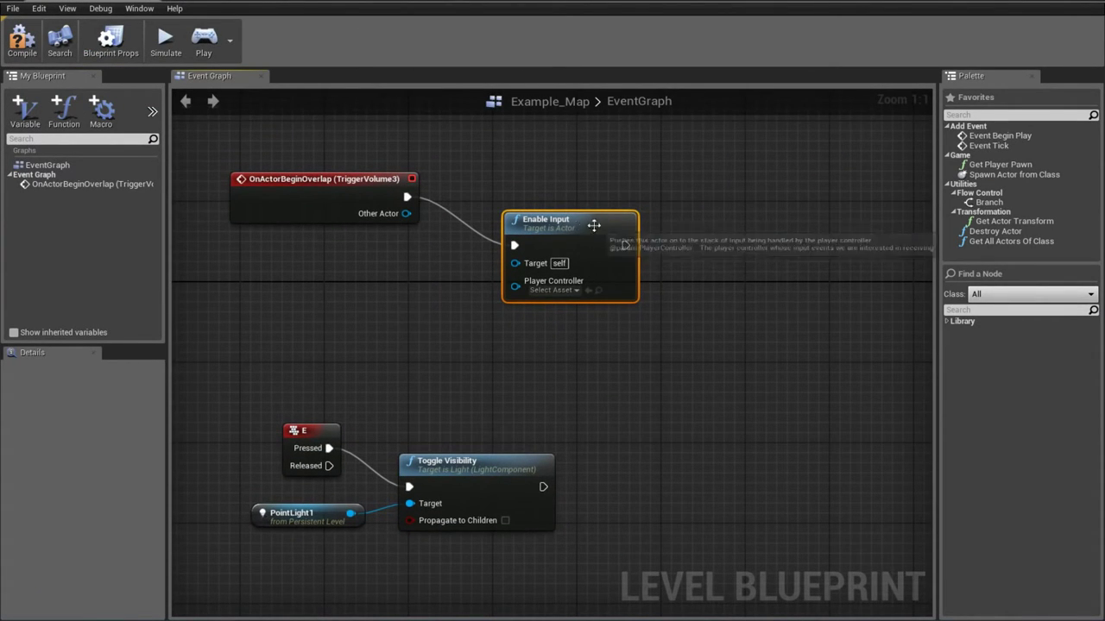
{"action": "right_click_drag", "start_coordinate": [616, 376], "coordinate": [654, 397]}
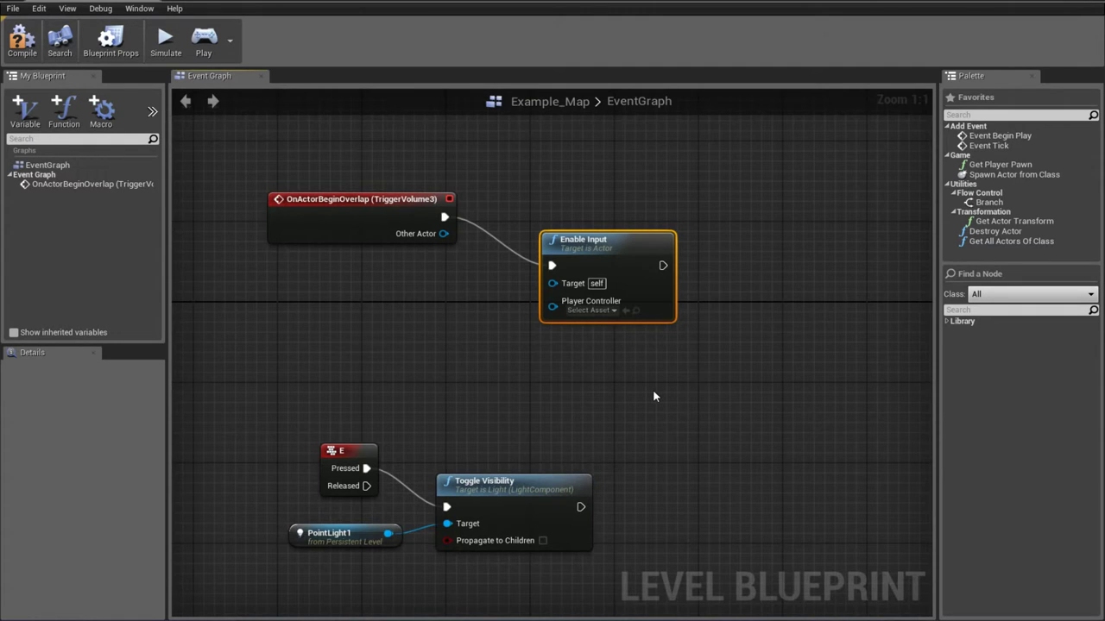
{"action": "right_click_drag", "start_coordinate": [653, 396], "coordinate": [695, 383]}
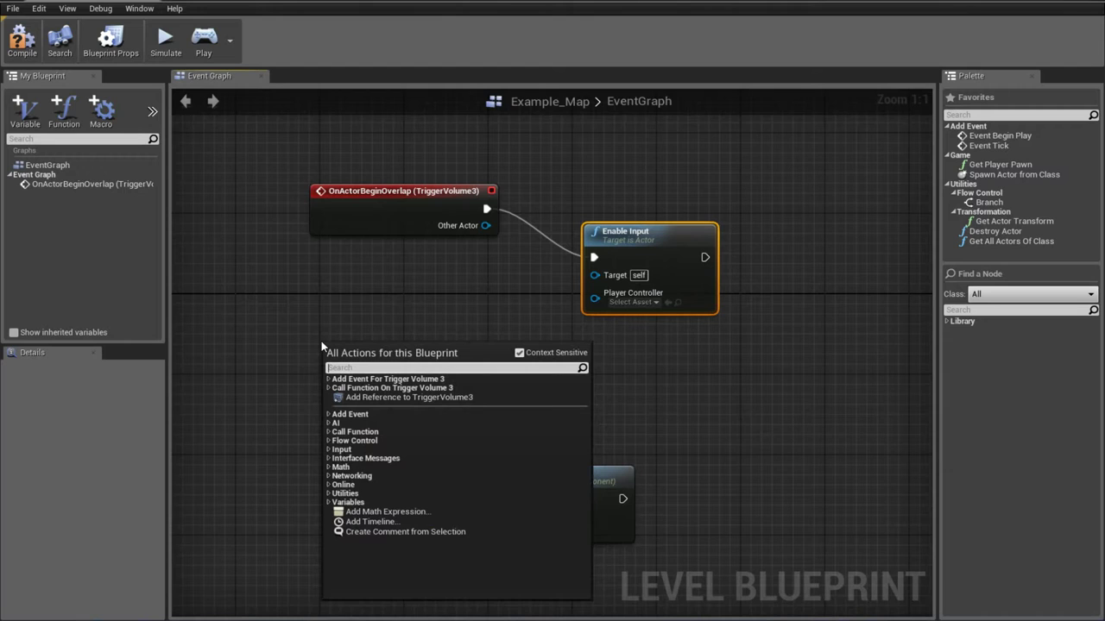
- Add TriggerVolume3's OnActorEndOverlap event by searching 'end ove'
{"action": "type", "text": "end ove"}
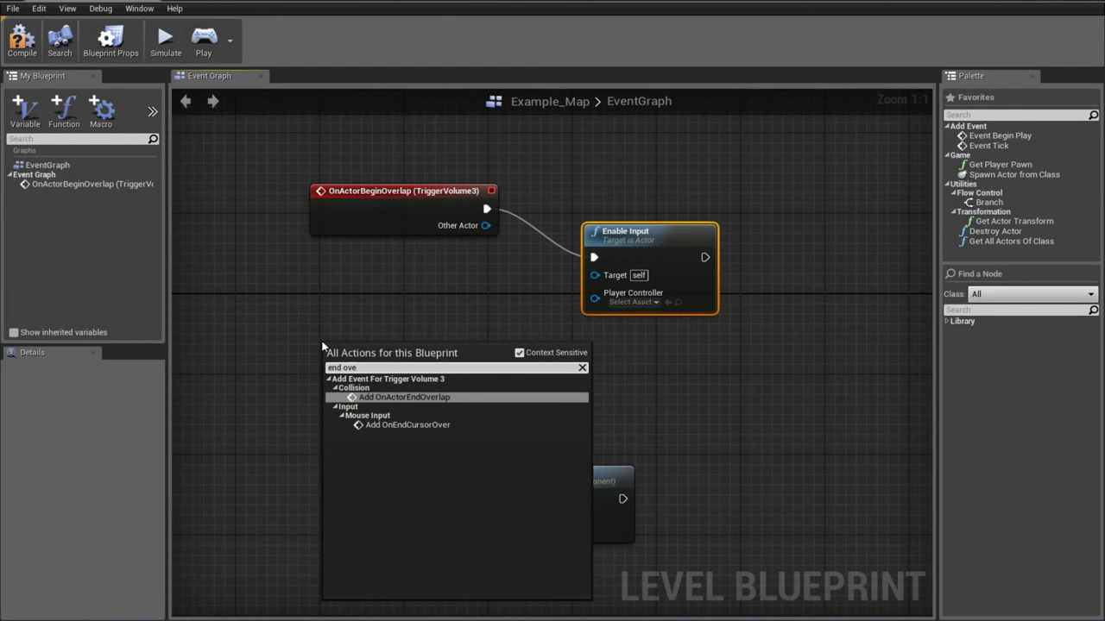
{"action": "left_click", "coordinate": [402, 397]}
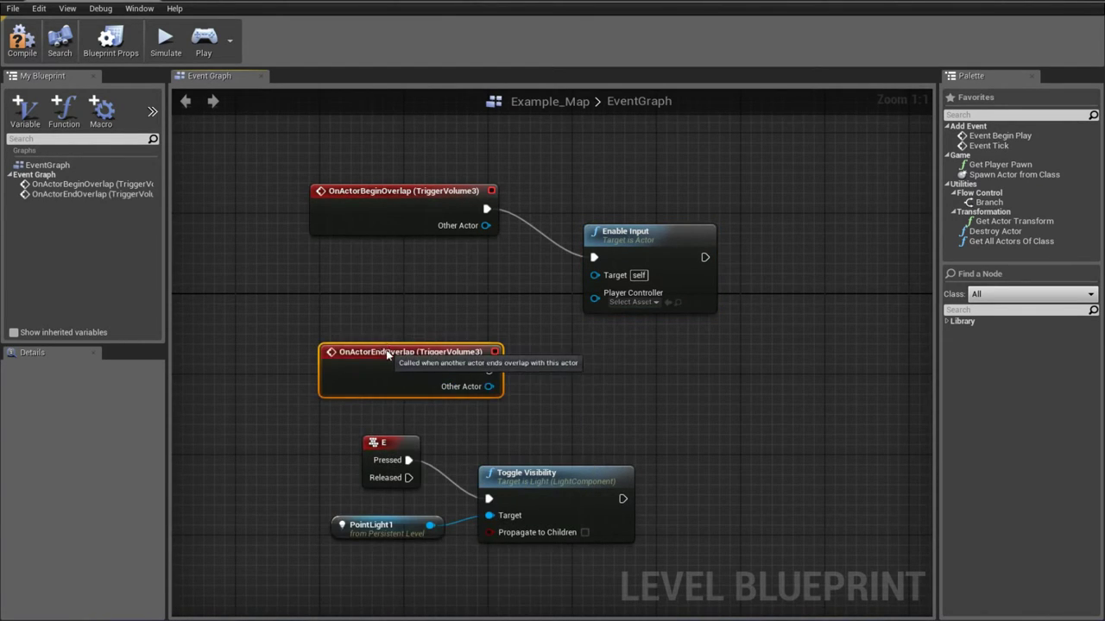
{"action": "left_click_drag", "start_coordinate": [388, 355], "coordinate": [381, 354]}
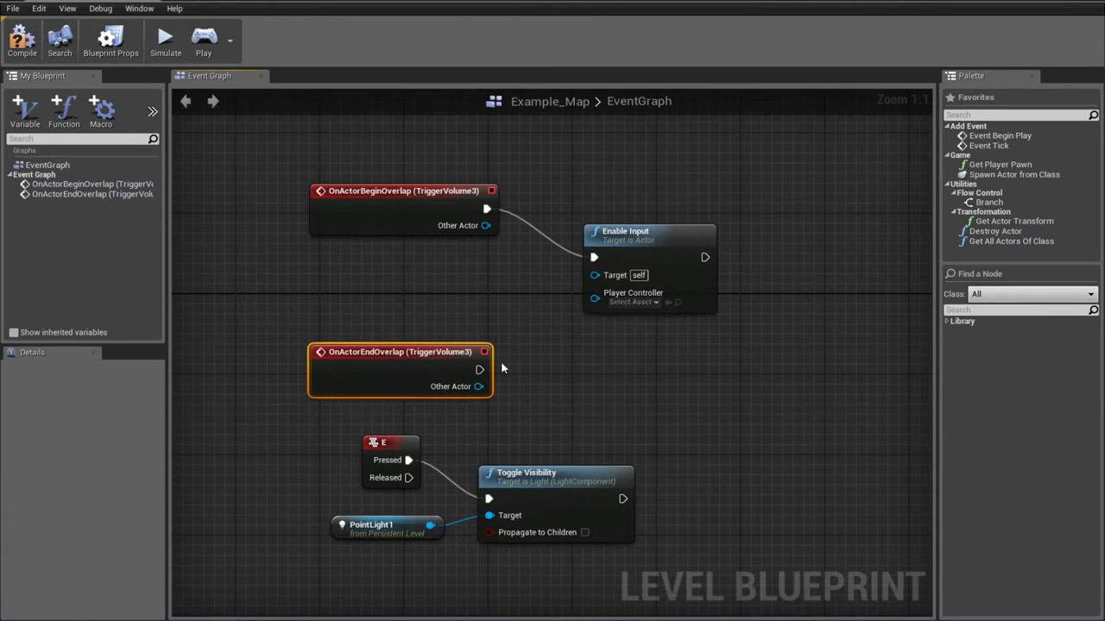
- Connect a Disable Input node to the end-overlap event's execution output
{"action": "left_click_drag", "start_coordinate": [478, 369], "coordinate": [598, 355]}
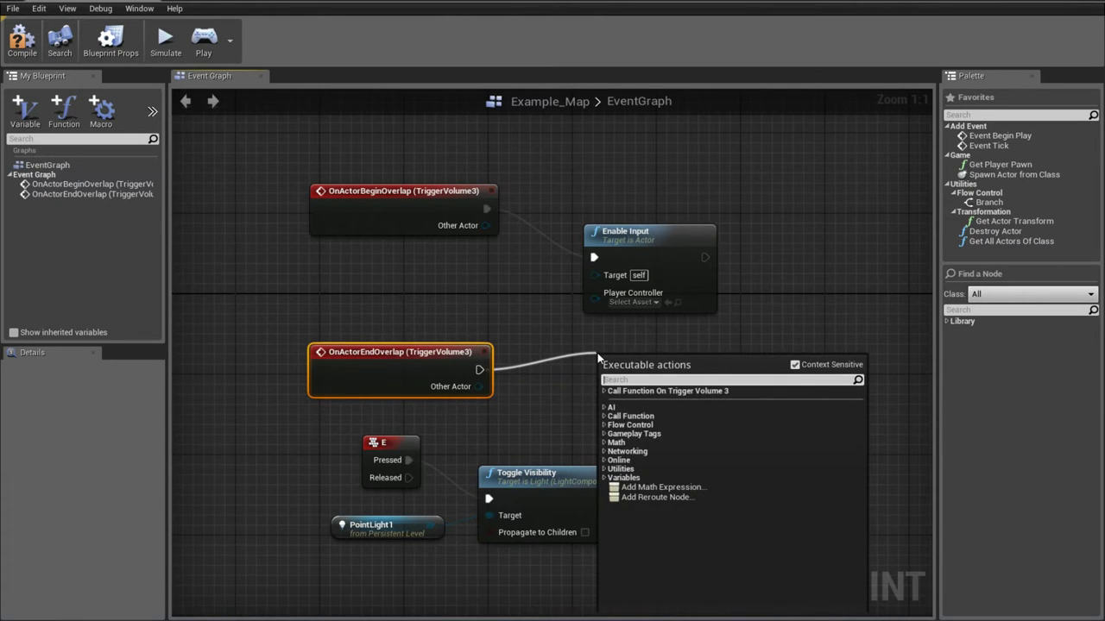
{"action": "type", "text": "de"}
{"action": "key", "text": "BackSpace"}
{"action": "type", "text": "i"}
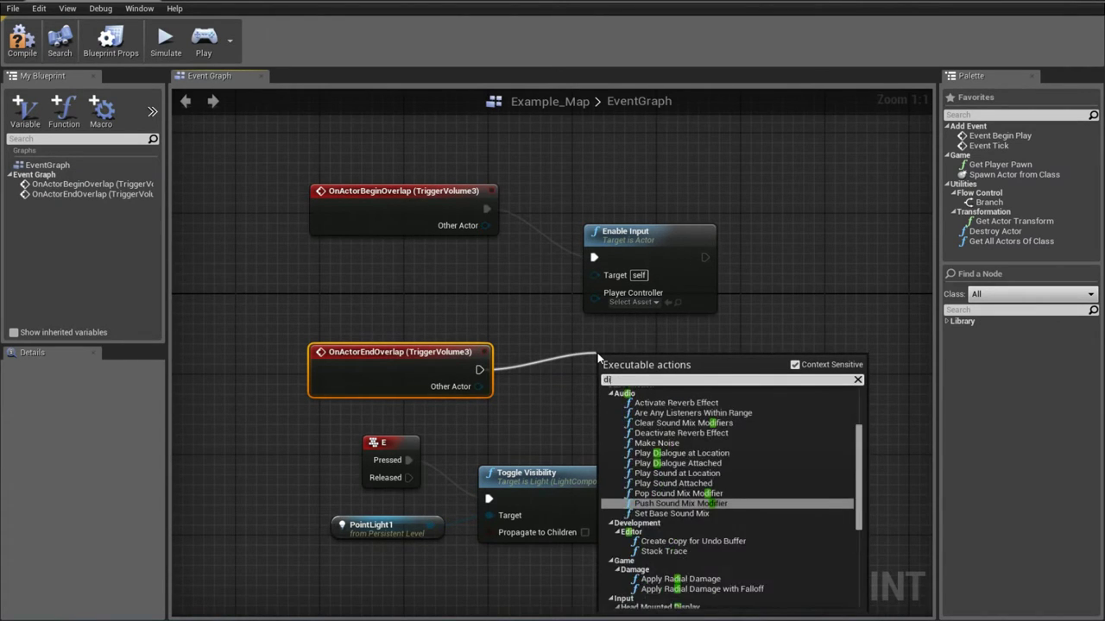
{"action": "type", "text": "sa"}
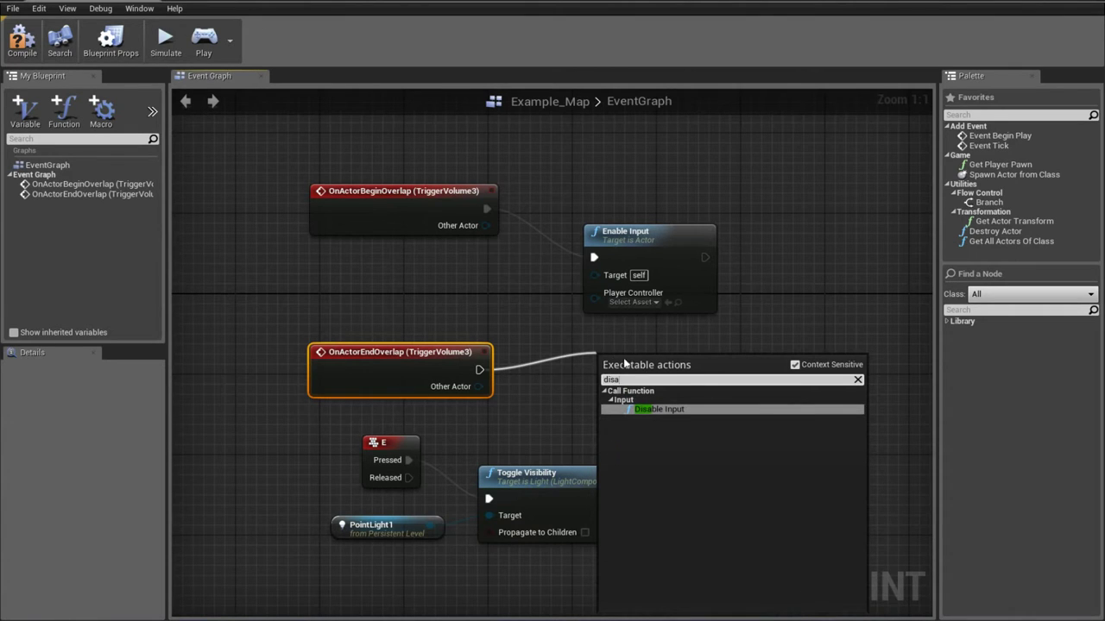
{"action": "left_click", "coordinate": [660, 410]}
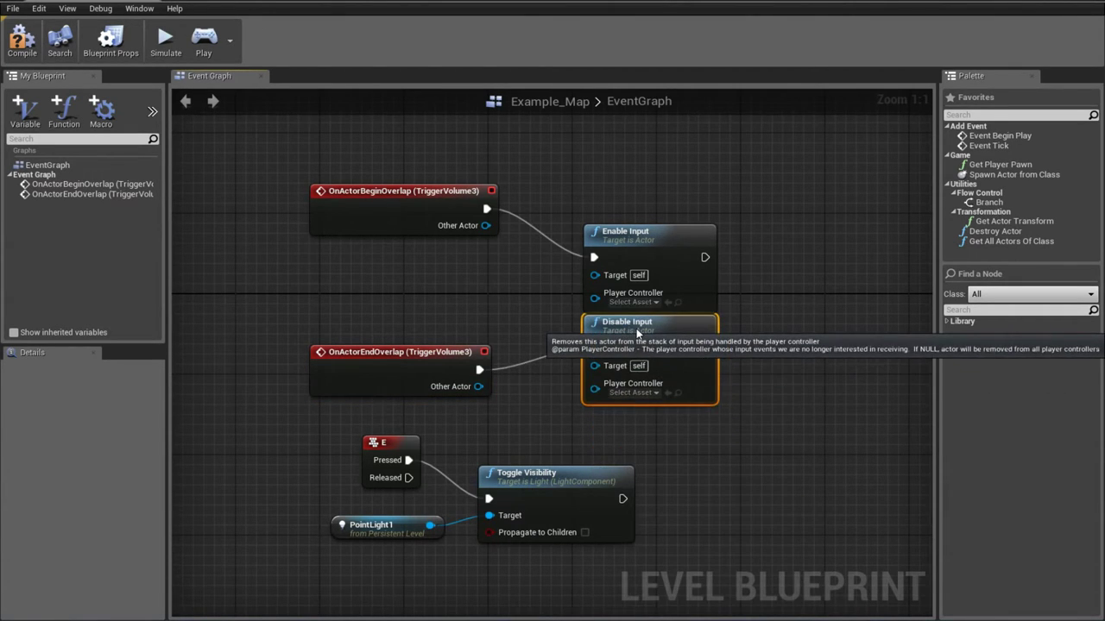
{"action": "right_click_drag", "start_coordinate": [708, 447], "coordinate": [706, 435]}
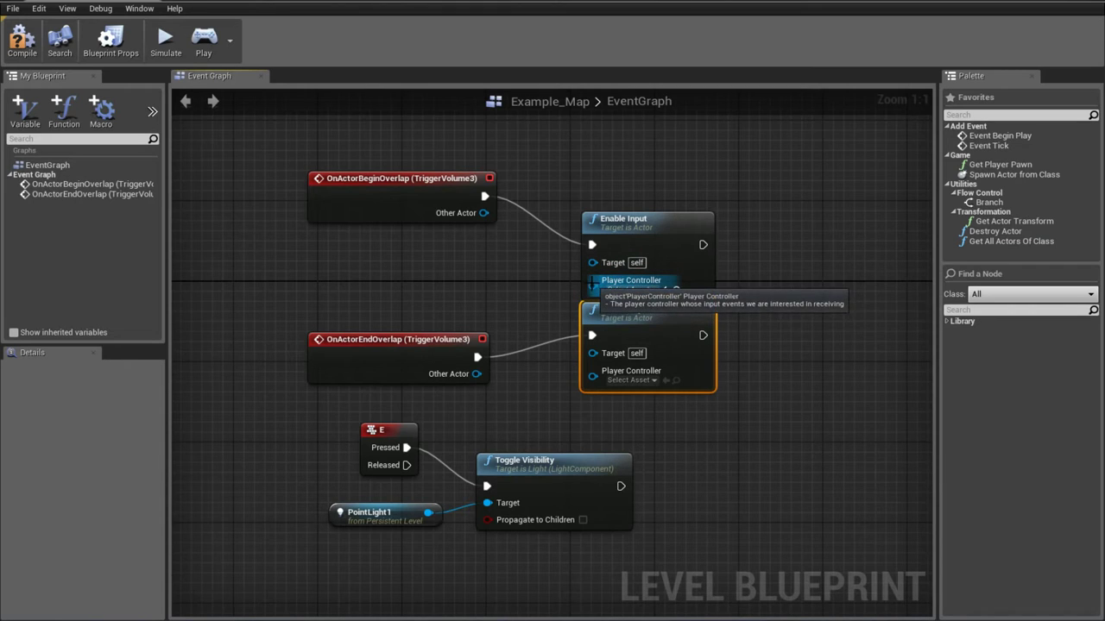
- Add a Get Player Controller node feeding Enable Input's Player Controller pin, placed between the overlap events
{"action": "left_click_drag", "start_coordinate": [593, 285], "coordinate": [489, 264]}
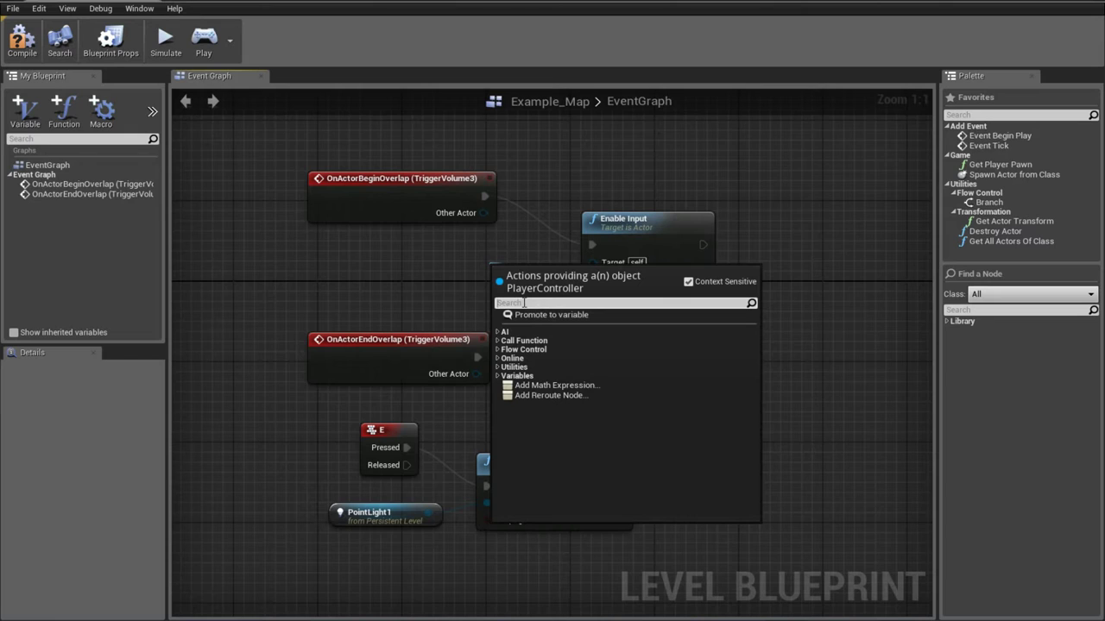
{"action": "type", "text": "control"}
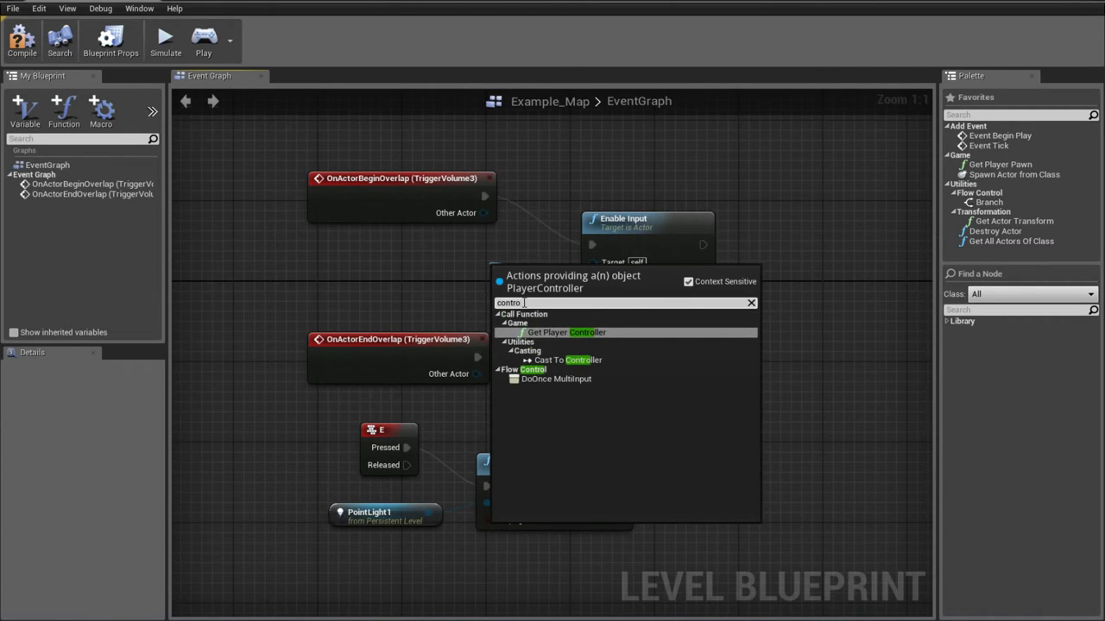
{"action": "left_click", "coordinate": [559, 333]}
{"action": "left_click_drag", "start_coordinate": [544, 270], "coordinate": [406, 270]}
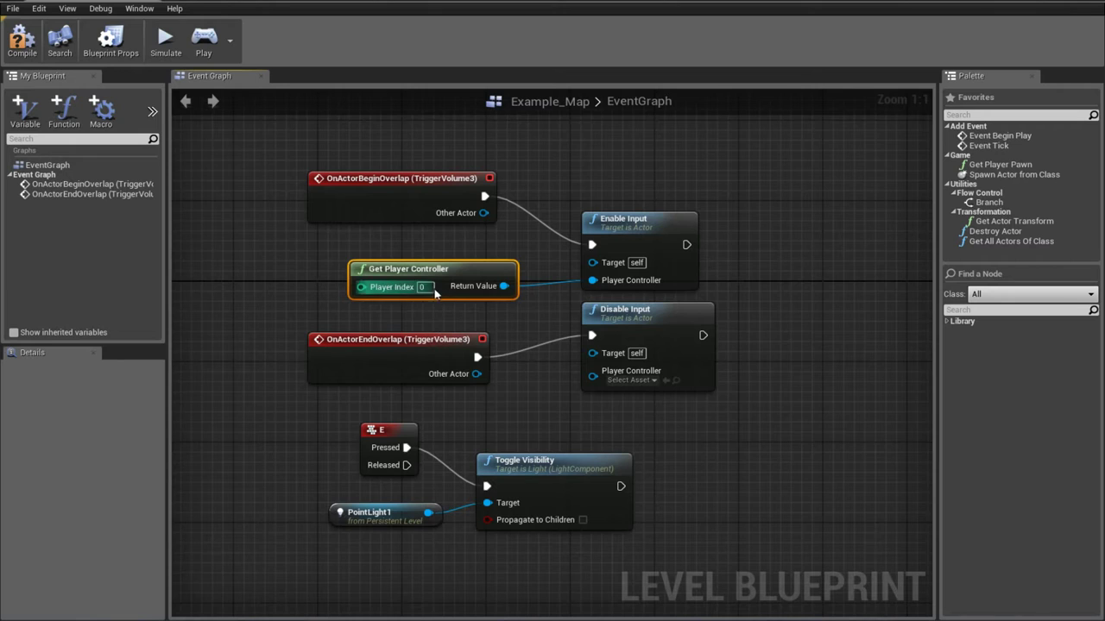
- Also wire the Get Player Controller Return Value into Disable Input's Player Controller pin
{"action": "mouse_move", "coordinate": [468, 274]}
{"action": "left_mouse_down"}
{"action": "mouse_move", "coordinate": [447, 274]}
{"action": "mouse_move", "coordinate": [592, 373]}
{"action": "left_mouse_up"}
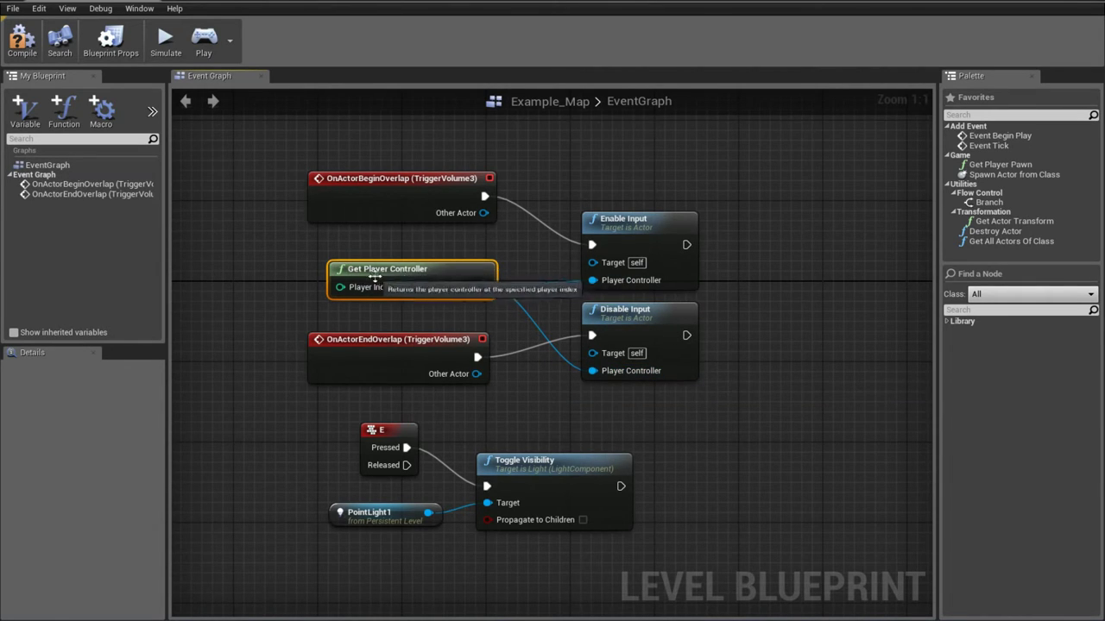
{"action": "right_click_drag", "start_coordinate": [480, 416], "coordinate": [451, 390]}
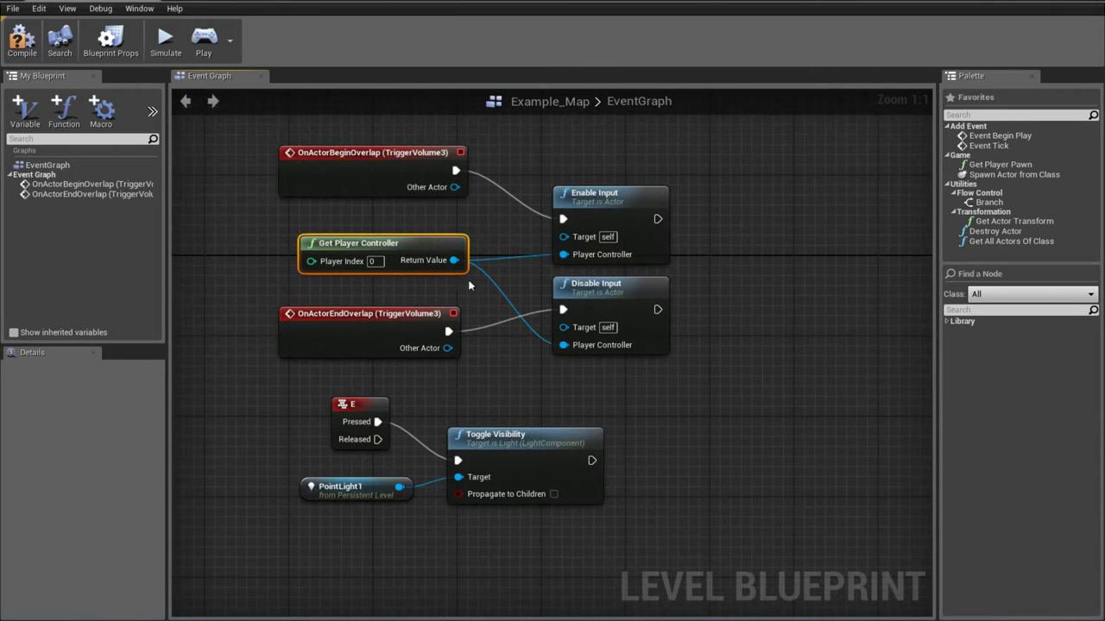
{"action": "left_click", "coordinate": [607, 178]}
{"action": "scroll", "coordinate": [695, 344], "scroll_direction": "down", "scroll_amount": 2}
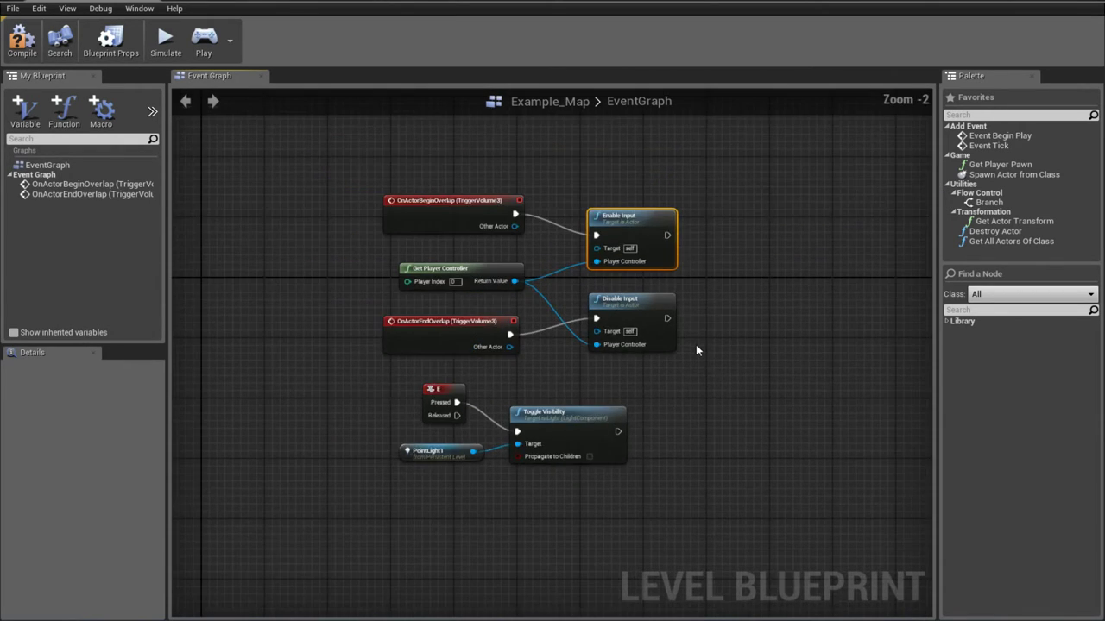
{"action": "scroll", "coordinate": [696, 345], "scroll_direction": "up", "scroll_amount": 2}
{"action": "right_click_drag", "start_coordinate": [695, 345], "coordinate": [721, 368]}
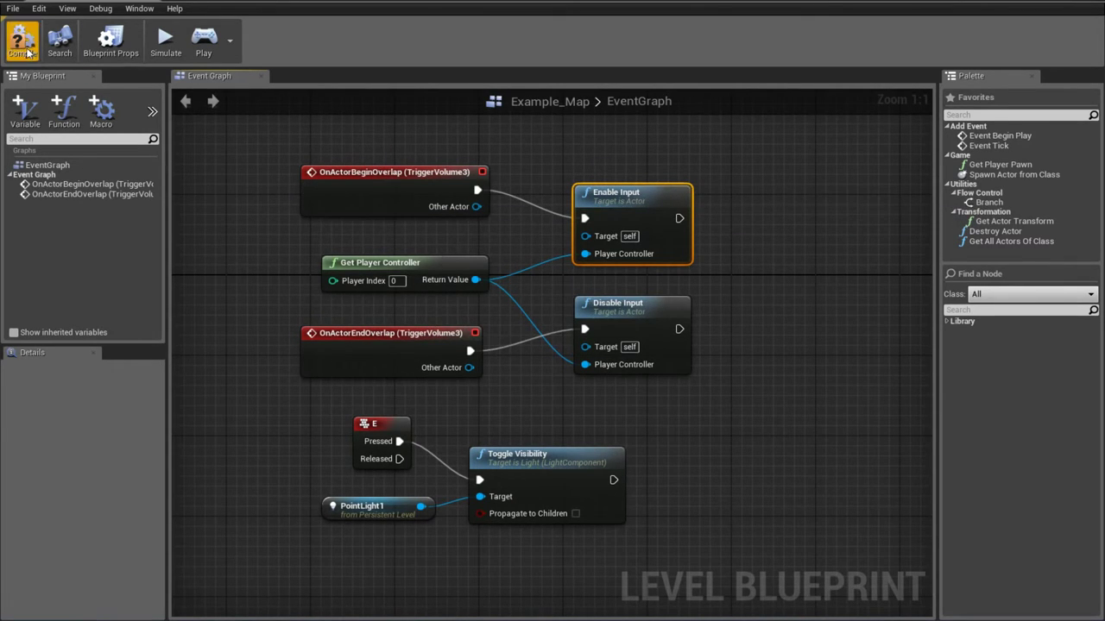
{"action": "left_click_drag", "start_coordinate": [953, 24], "coordinate": [422, 89]}
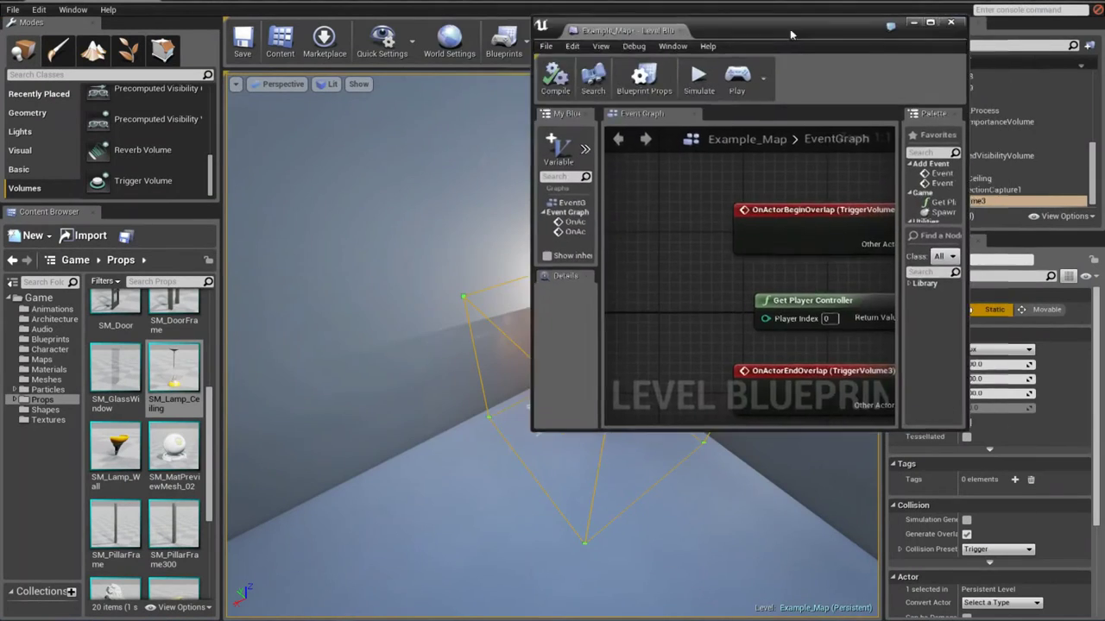
{"action": "scroll", "coordinate": [268, 330], "scroll_direction": "down", "scroll_amount": 2}
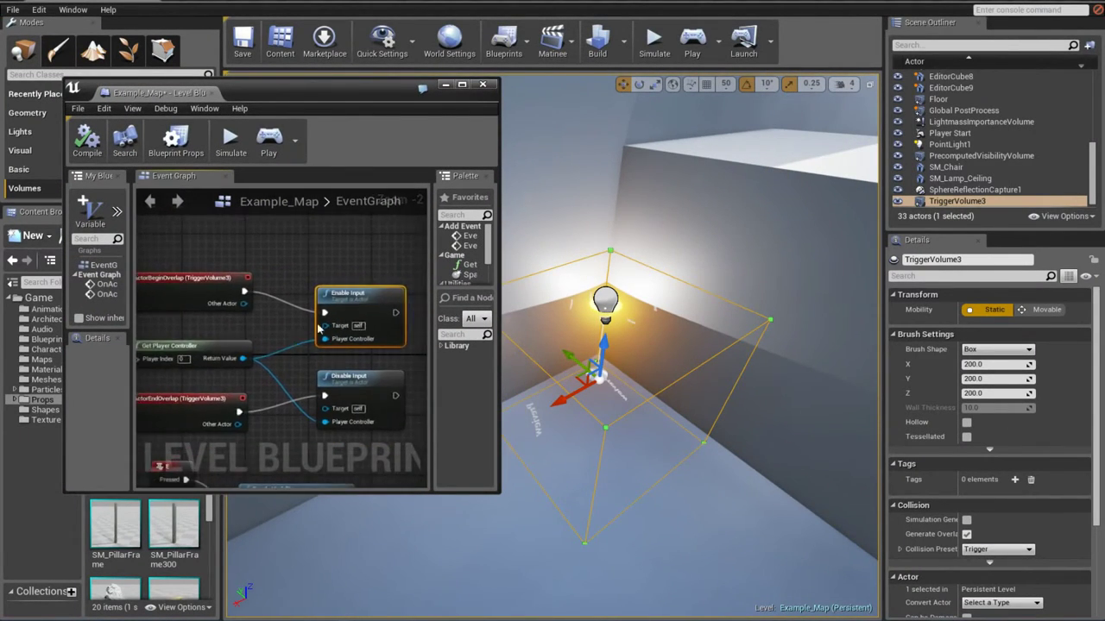
{"action": "left_click", "coordinate": [692, 39]}
{"action": "key", "text": "w"}
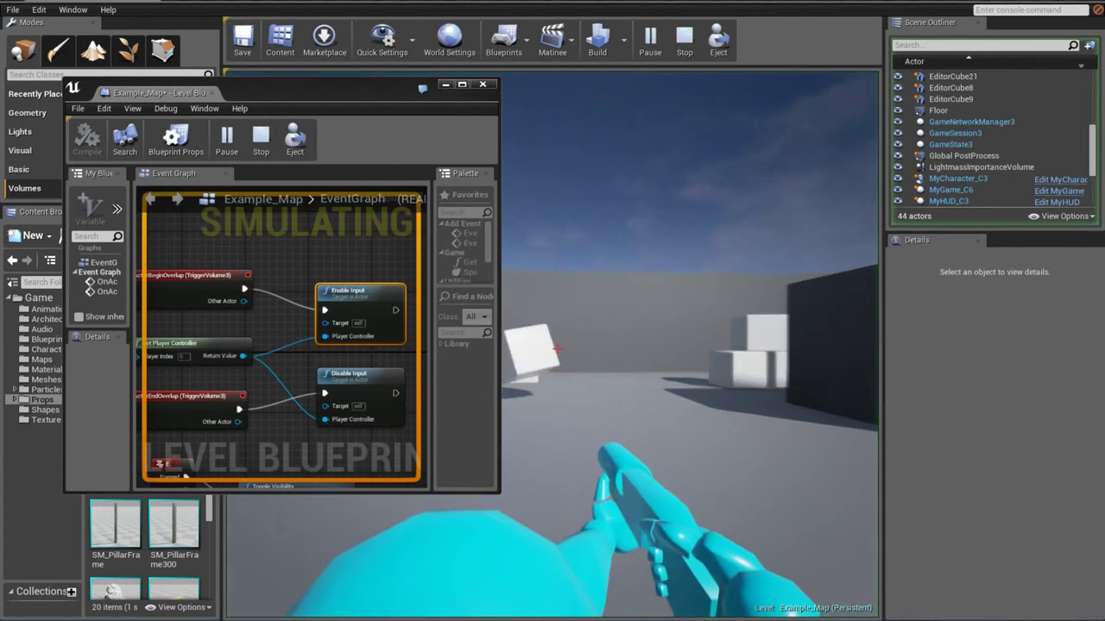
{"action": "key", "text": "w"}
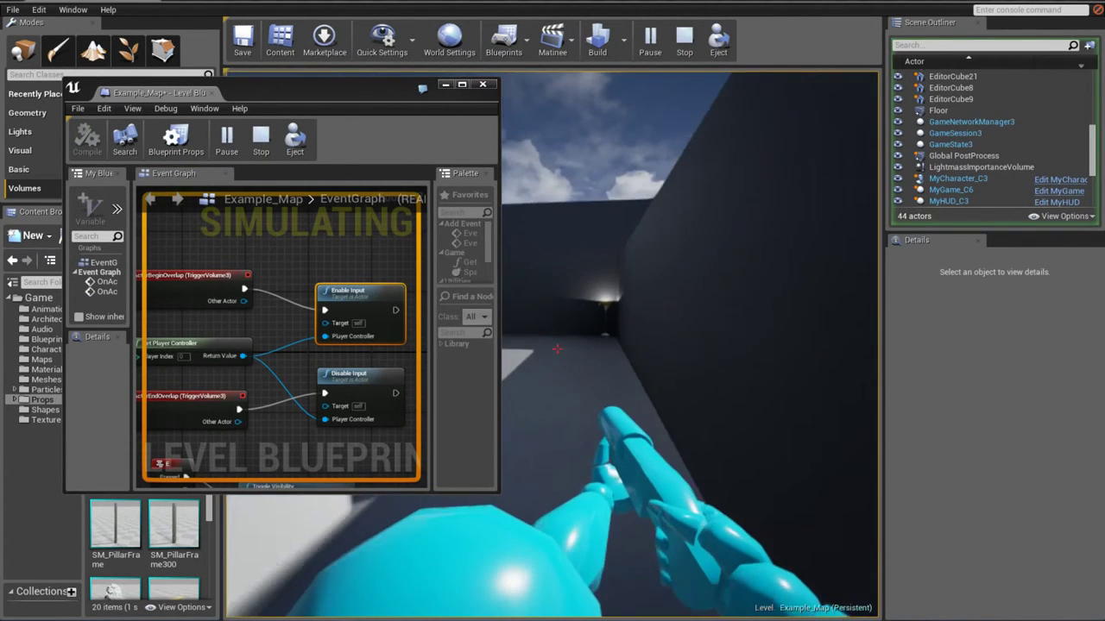
{"action": "key", "text": "w"}
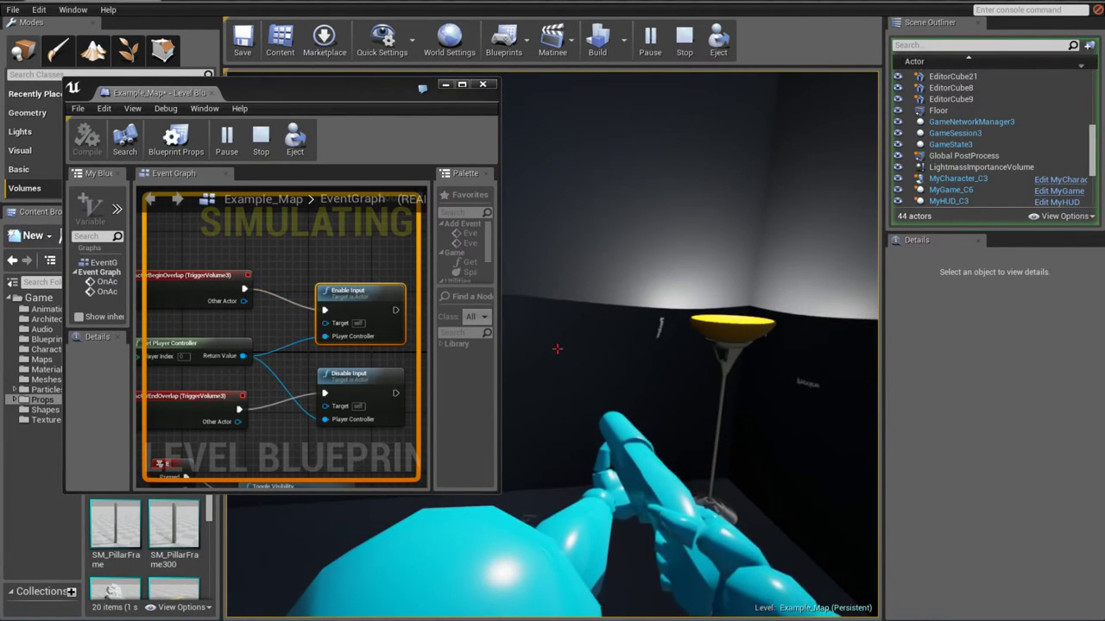
{"action": "key", "text": "w"}
{"action": "key", "text": "s"}
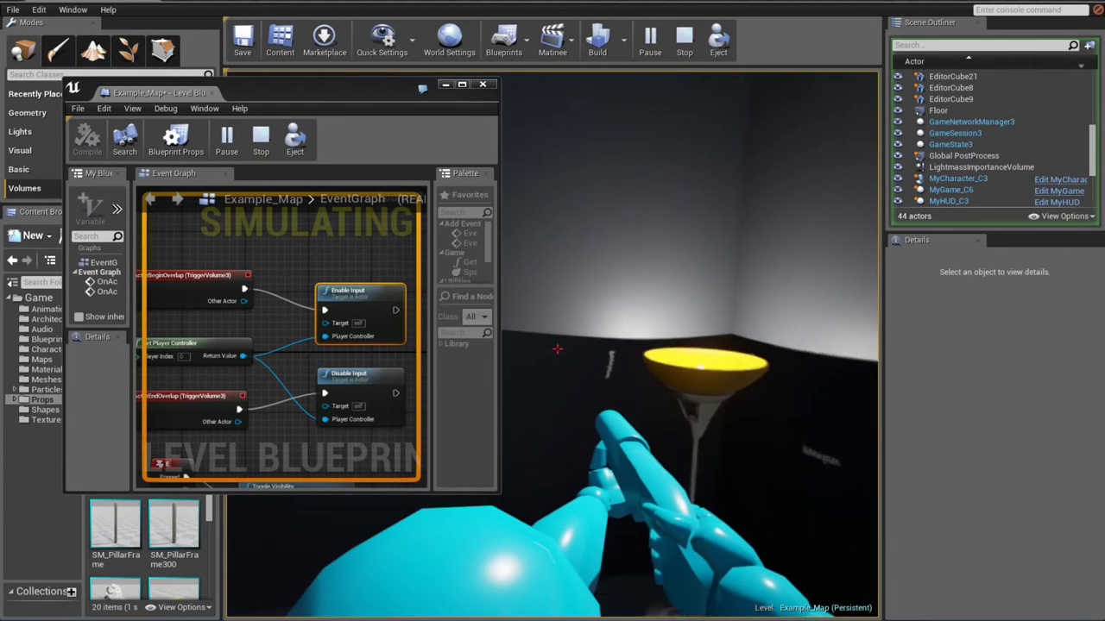
{"action": "key", "text": "s"}
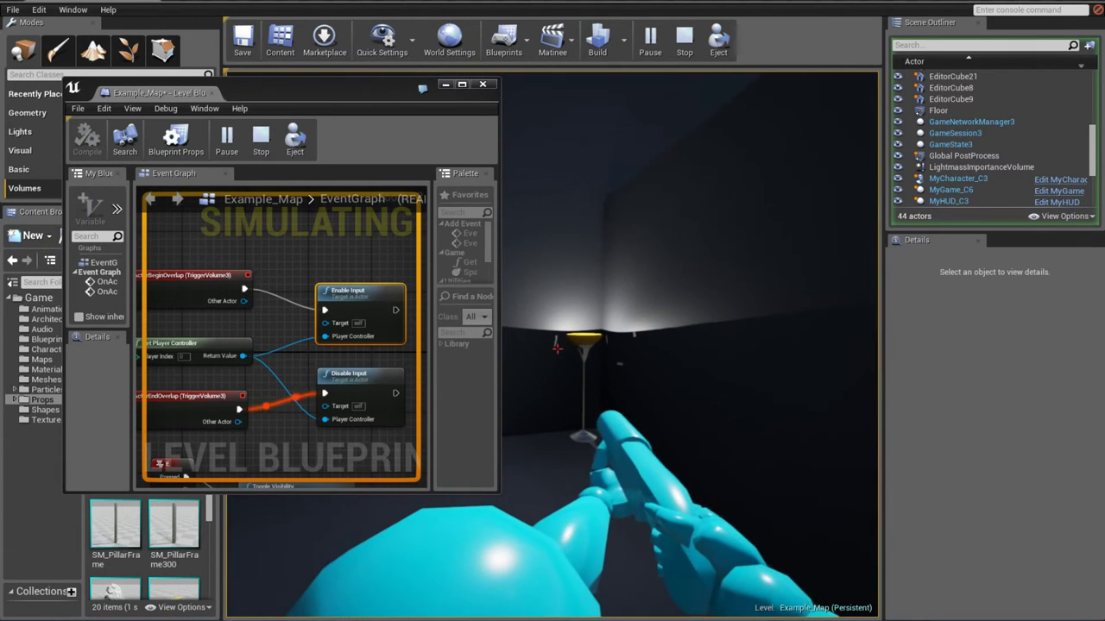
{"action": "key", "text": "w"}
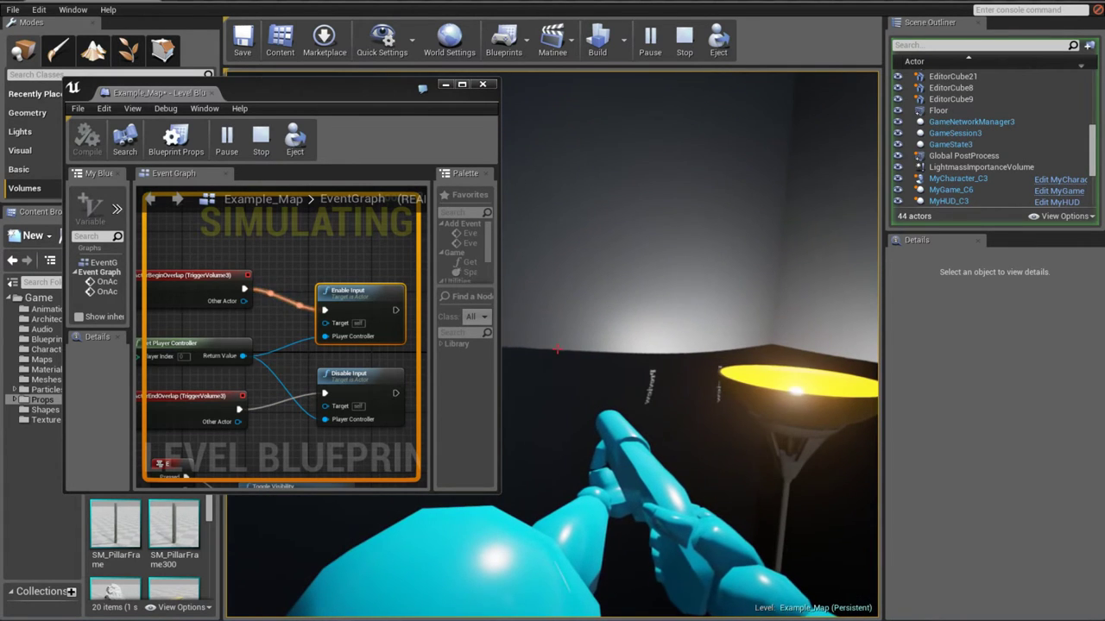
{"action": "key", "text": "s"}
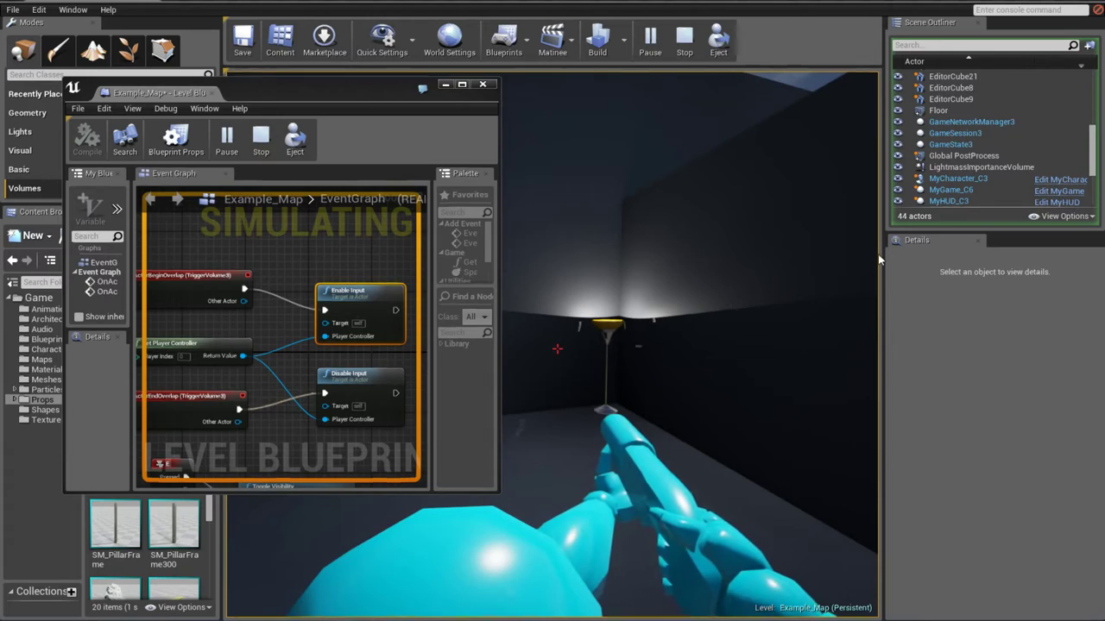
{"action": "key", "text": "Escape"}
{"action": "left_click", "coordinate": [462, 84]}
- Frame all graph nodes and float the Level Blueprint window over the level editor
{"action": "scroll", "coordinate": [510, 268], "scroll_direction": "down", "scroll_amount": 2}
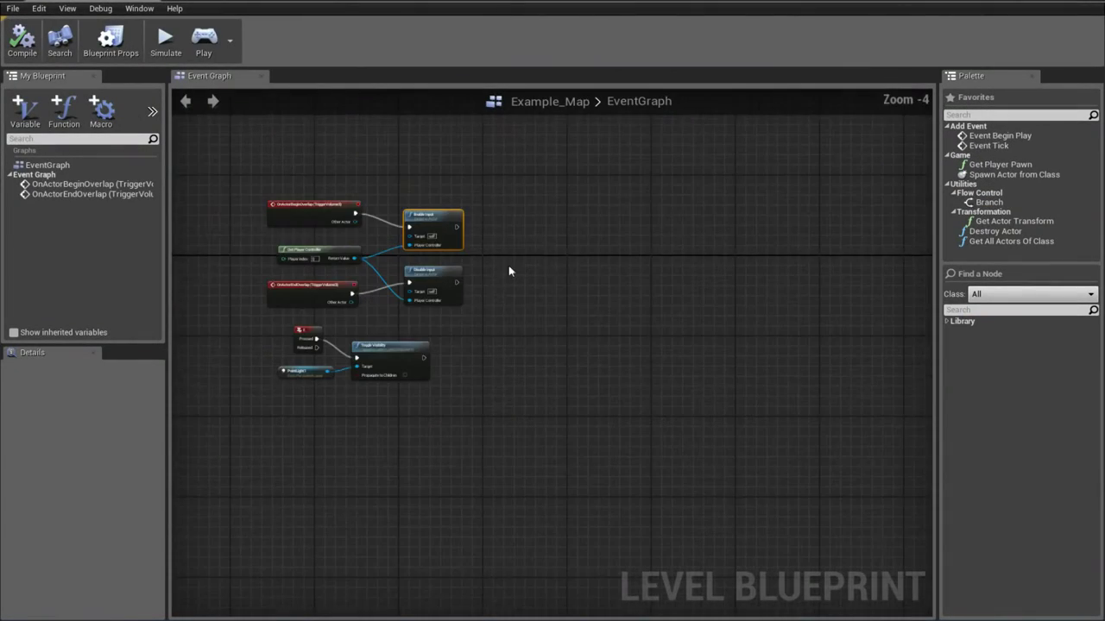
{"action": "mouse_move", "coordinate": [511, 268]}
{"action": "right_mouse_down"}
{"action": "mouse_move", "coordinate": [601, 348]}
{"action": "mouse_move", "coordinate": [680, 366]}
{"action": "right_mouse_up"}
{"action": "scroll", "coordinate": [608, 360], "scroll_direction": "up", "scroll_amount": 2}
{"action": "scroll", "coordinate": [665, 365], "scroll_direction": "up", "scroll_amount": 2}
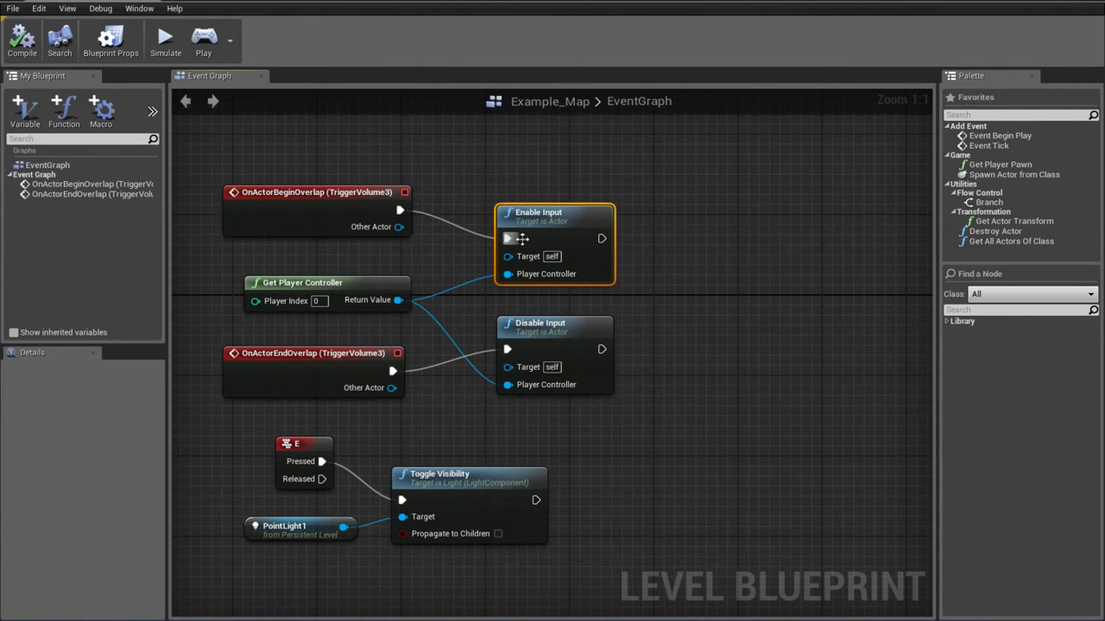
{"action": "left_click_drag", "start_coordinate": [880, 9], "coordinate": [397, 79]}
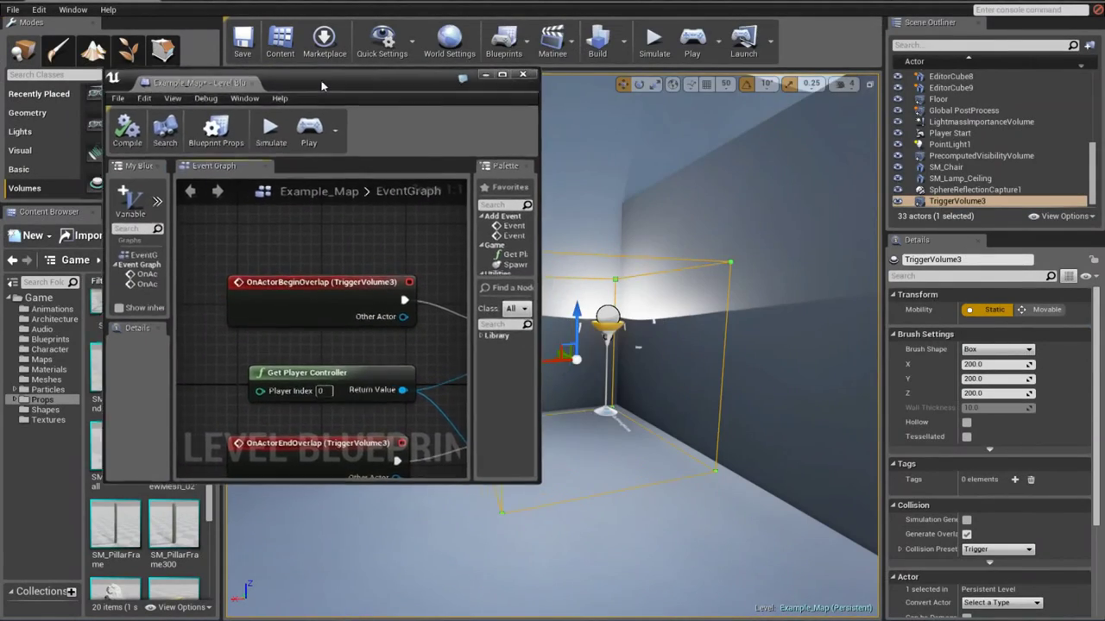
{"action": "scroll", "coordinate": [225, 212], "scroll_direction": "down", "scroll_amount": 1}
{"action": "scroll", "coordinate": [236, 230], "scroll_direction": "down", "scroll_amount": 1}
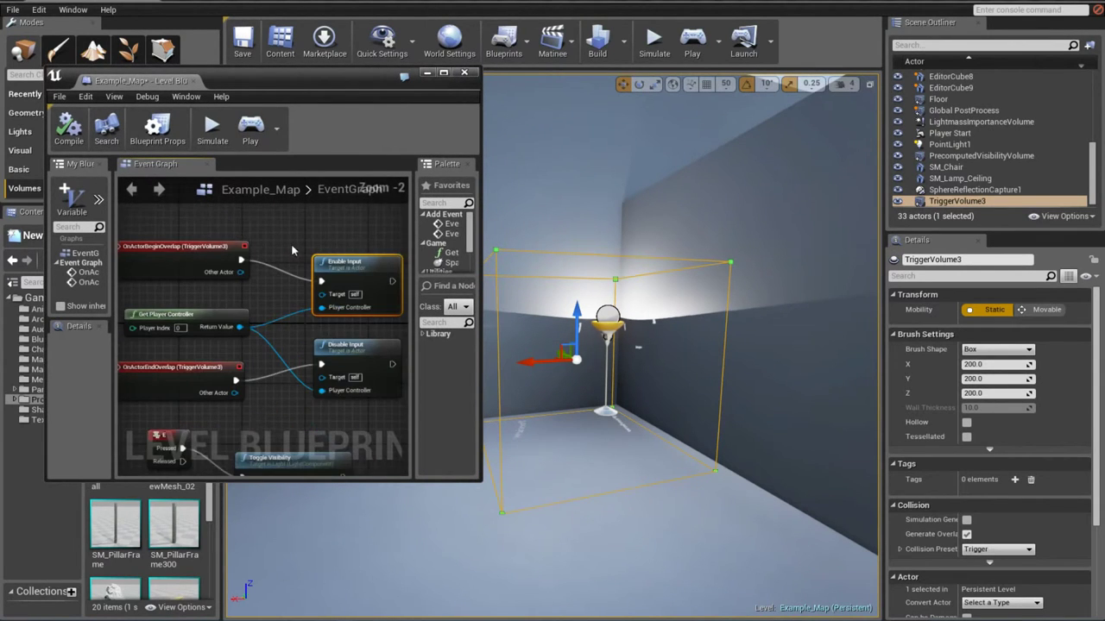
- Start a new play session and walk the character down the corridor toward the lamp
{"action": "left_click", "coordinate": [692, 39]}
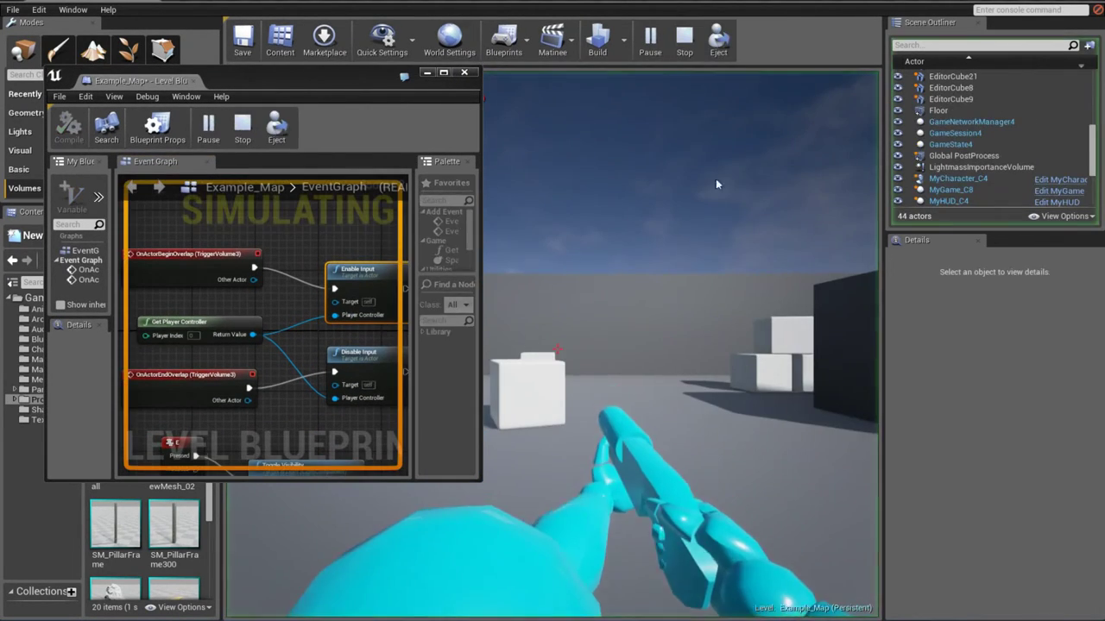
{"action": "left_click", "coordinate": [715, 184]}
{"action": "key", "text": "w"}
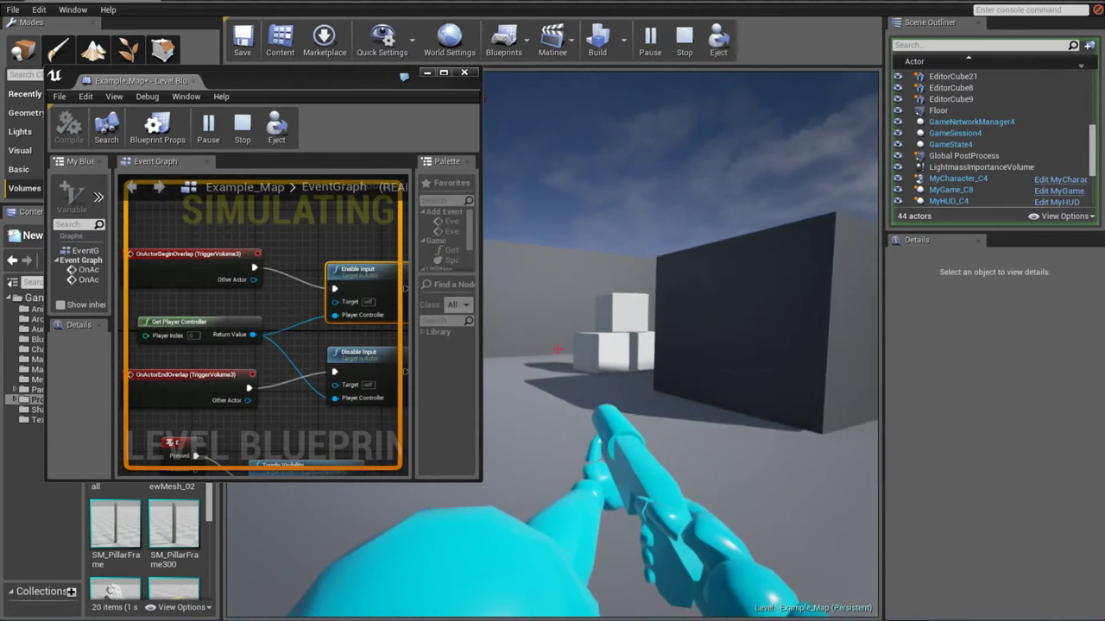
{"action": "key", "text": "w"}
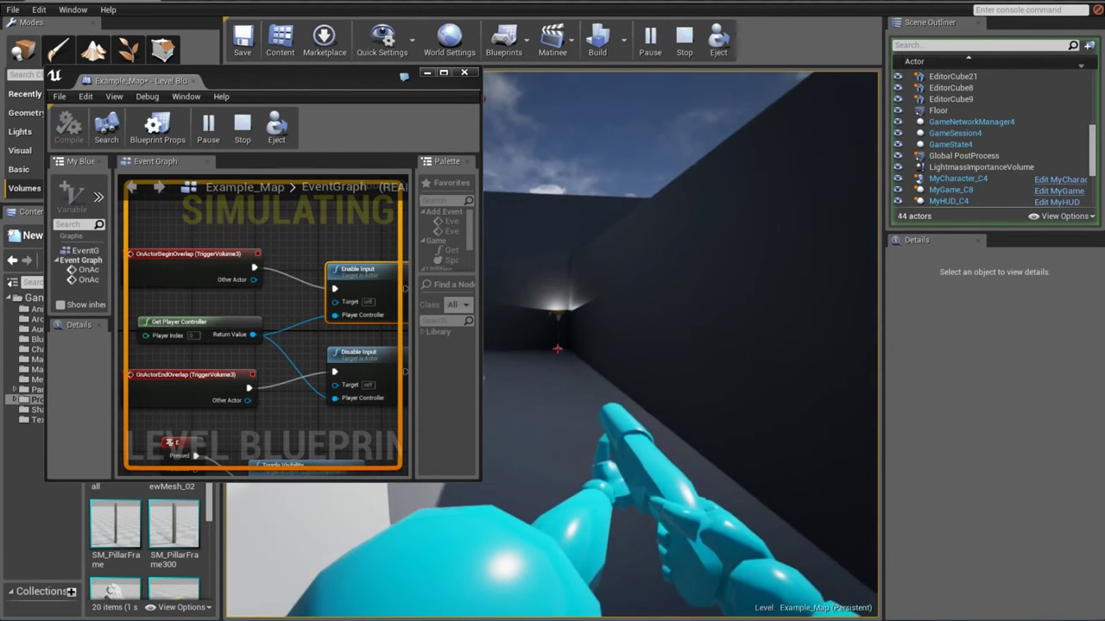
{"action": "key", "text": "w"}
- Toggle PointLight1 off and on with E, then walk into and back out of the trigger
{"action": "key", "text": "e"}
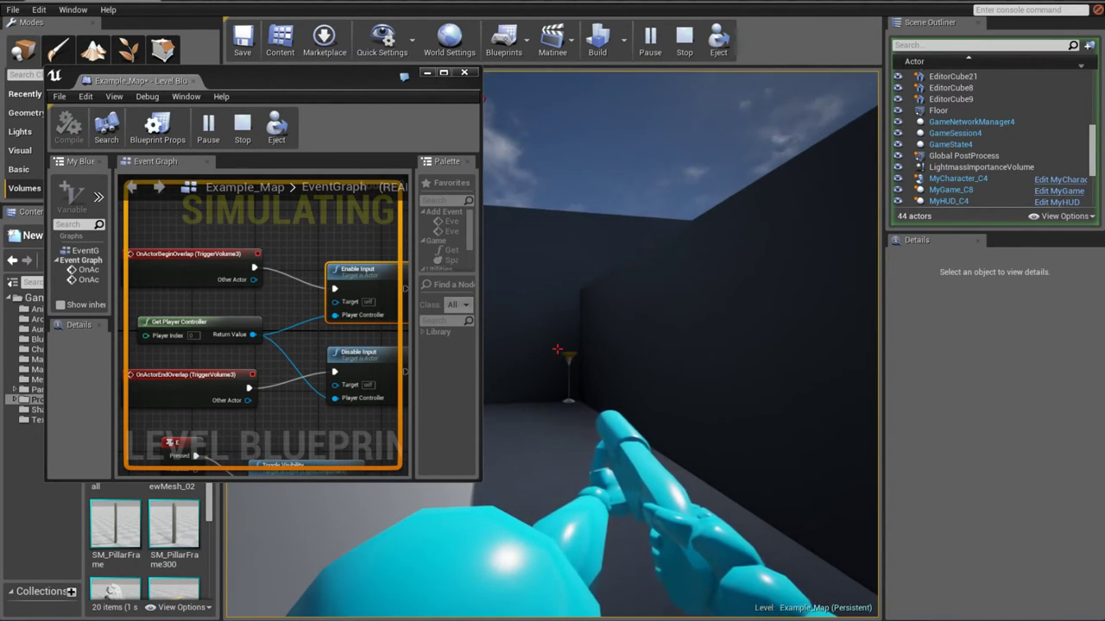
{"action": "key", "text": "e"}
{"action": "key", "text": "e"}
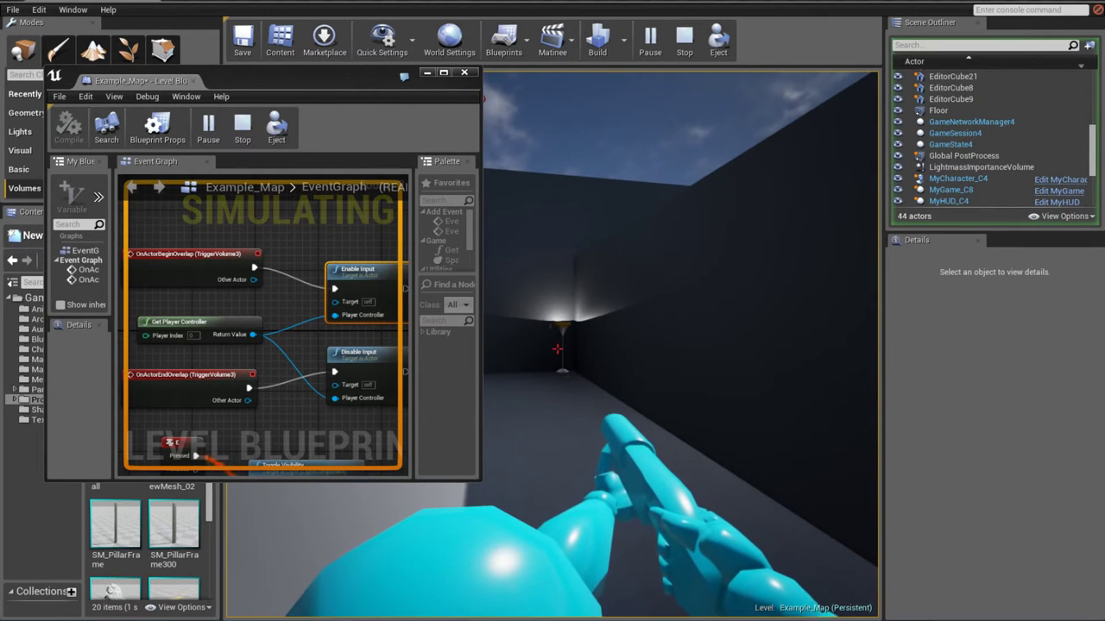
{"action": "key", "text": "e"}
{"action": "key", "text": "e"}
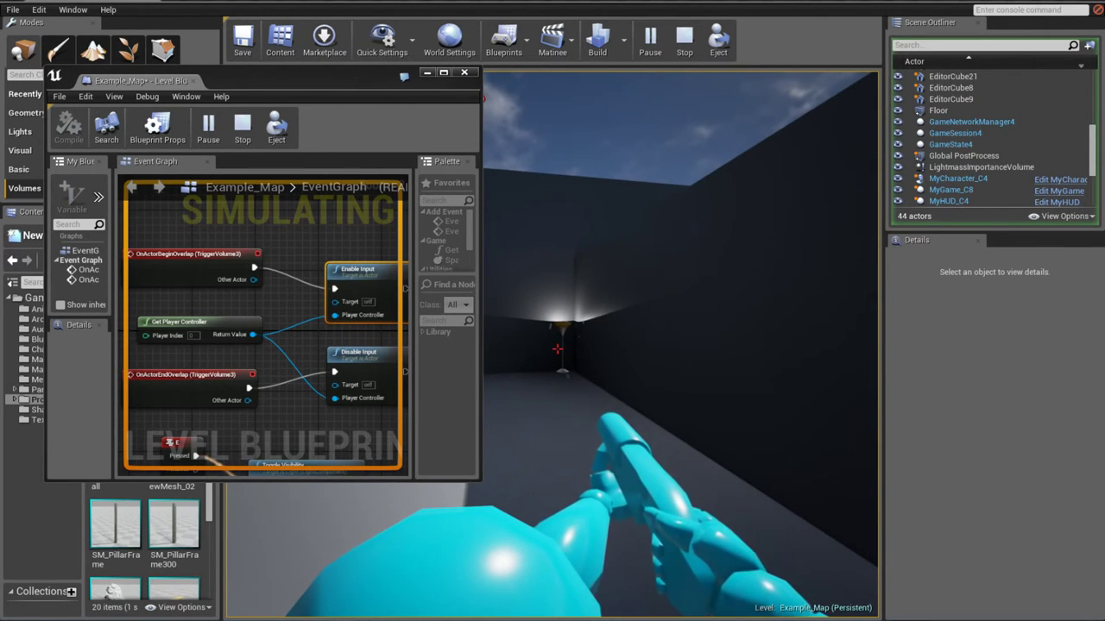
{"action": "key", "text": "w"}
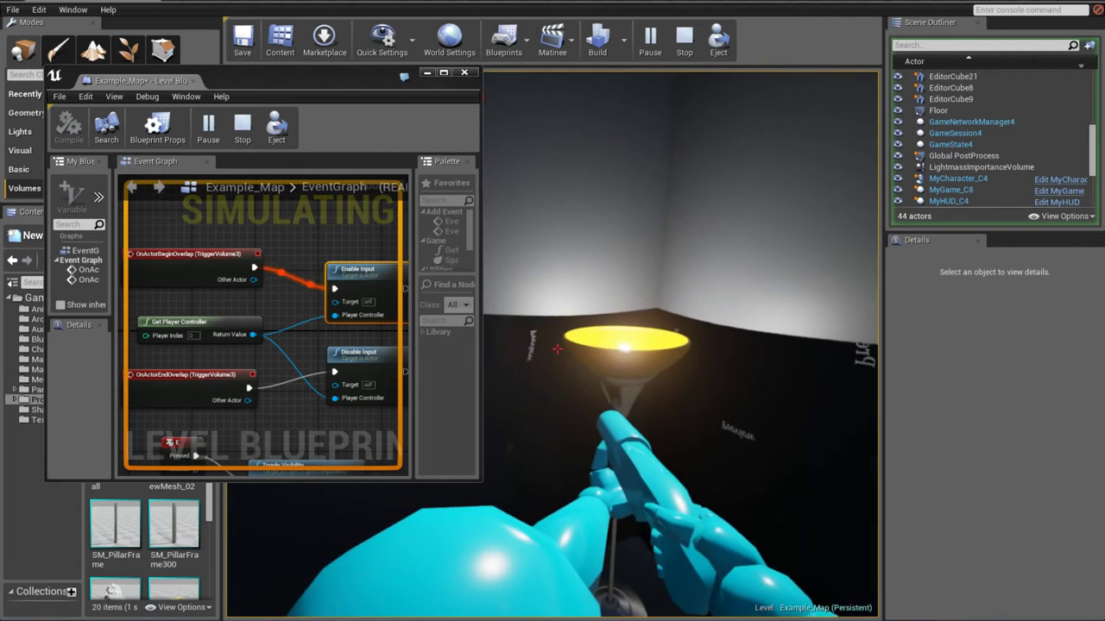
{"action": "key", "text": "s"}
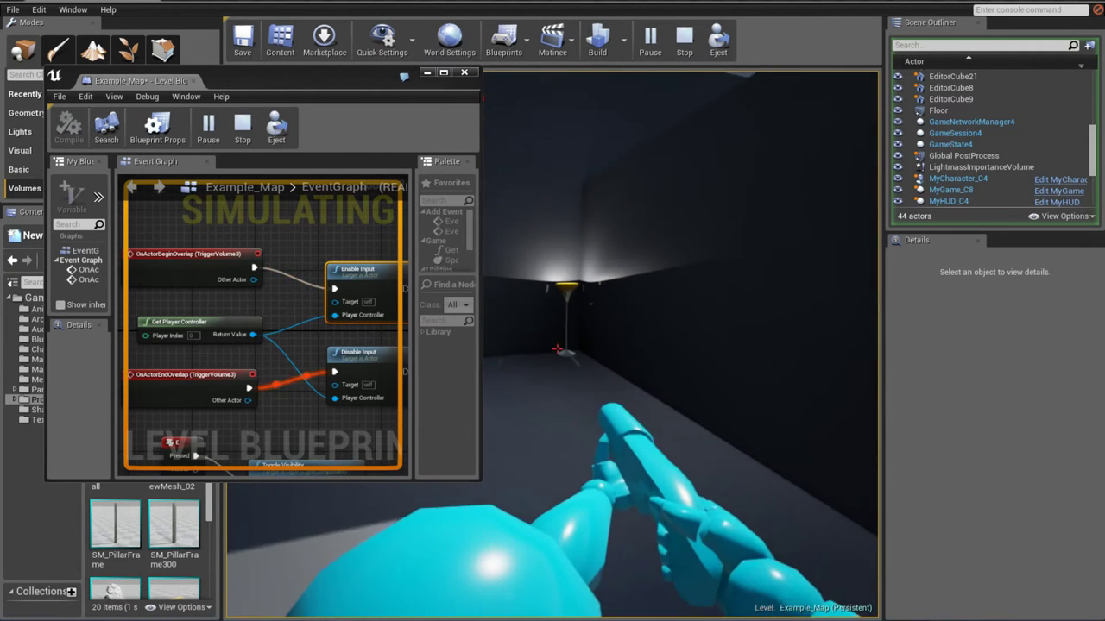
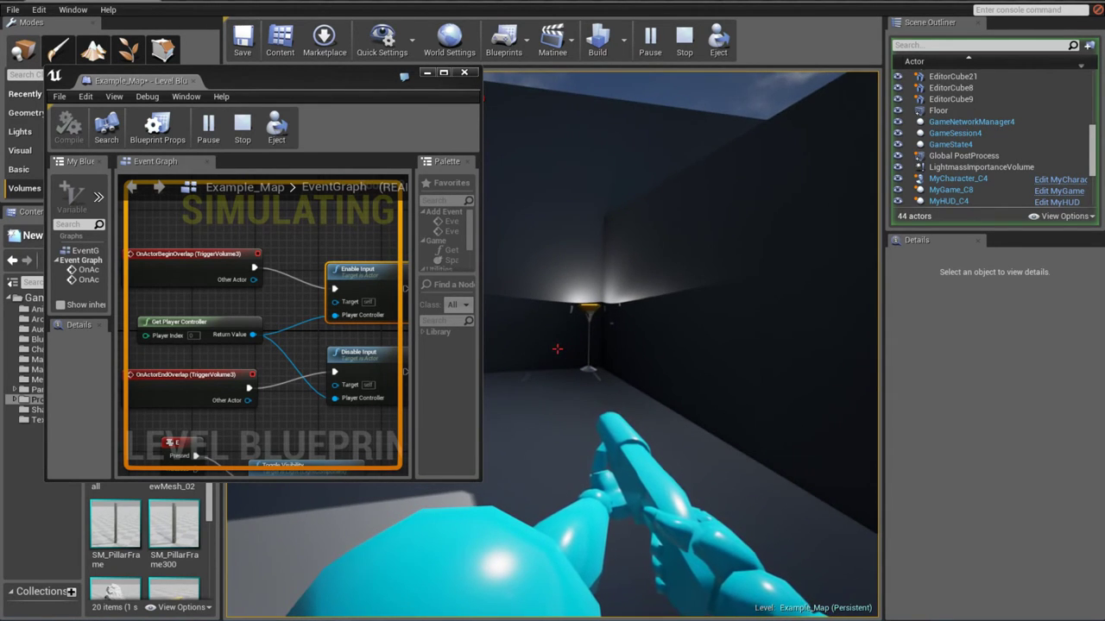
- Stop the simulation, maximize the Level Blueprint window and recentre the graph nodes
{"action": "key", "text": "Escape"}
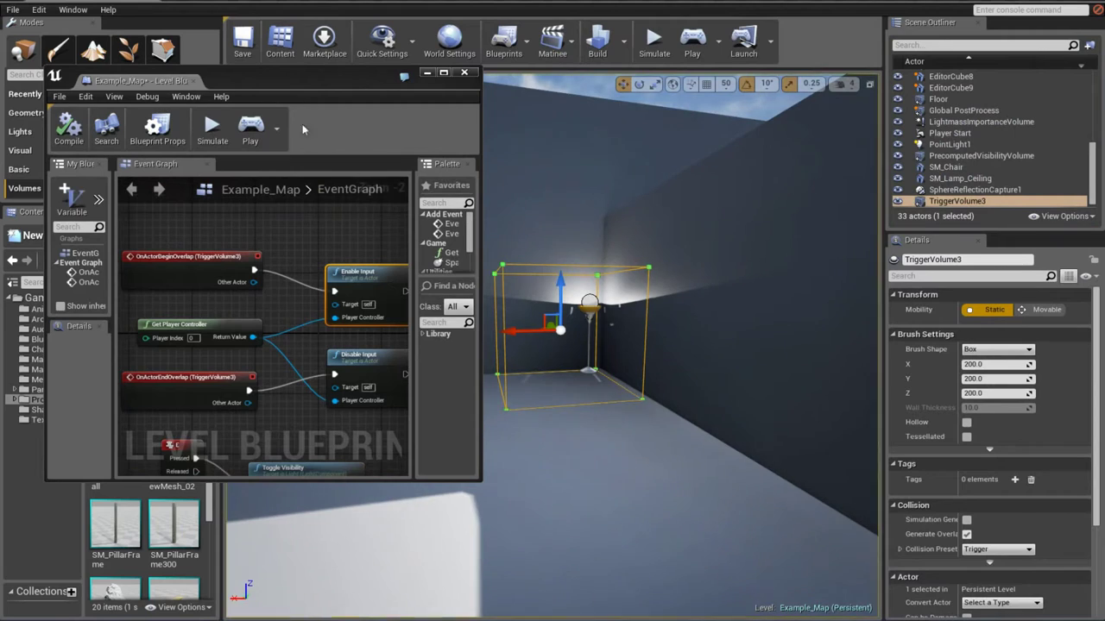
{"action": "left_click_drag", "start_coordinate": [308, 80], "coordinate": [420, 100]}
{"action": "double_click", "coordinate": [421, 99]}
{"action": "right_click_drag", "start_coordinate": [444, 139], "coordinate": [587, 256]}
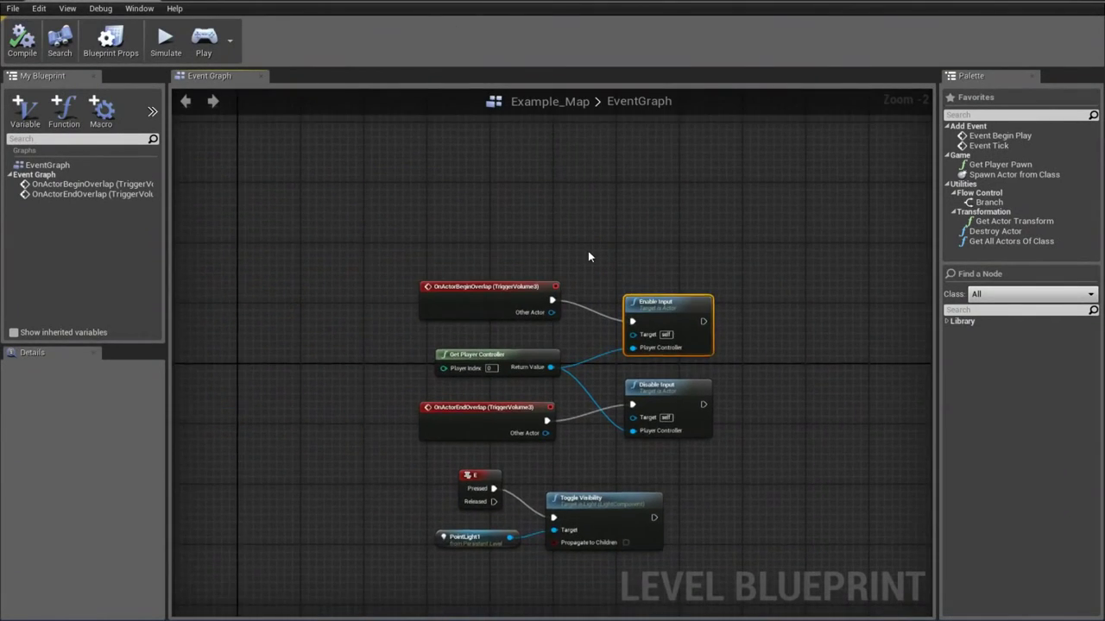
- Add an Event BeginPlay node above the trigger events and pull a wire from its exec output
{"action": "scroll", "coordinate": [587, 256], "scroll_direction": "up", "scroll_amount": 2}
{"action": "scroll", "coordinate": [505, 220], "scroll_direction": "down", "scroll_amount": 2}
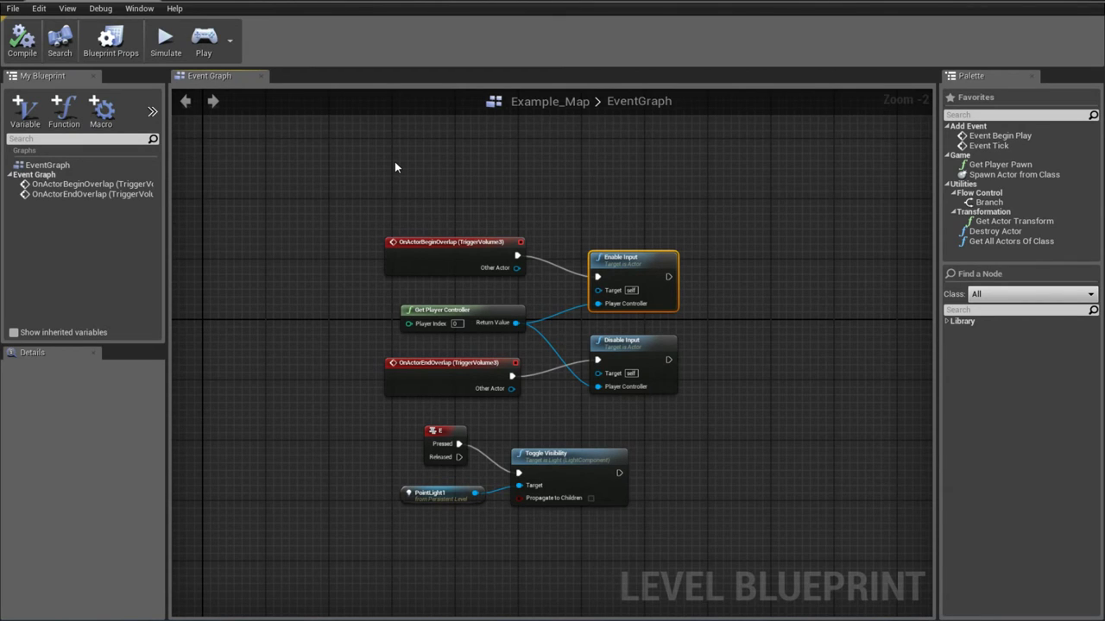
{"action": "right_click", "coordinate": [395, 166]}
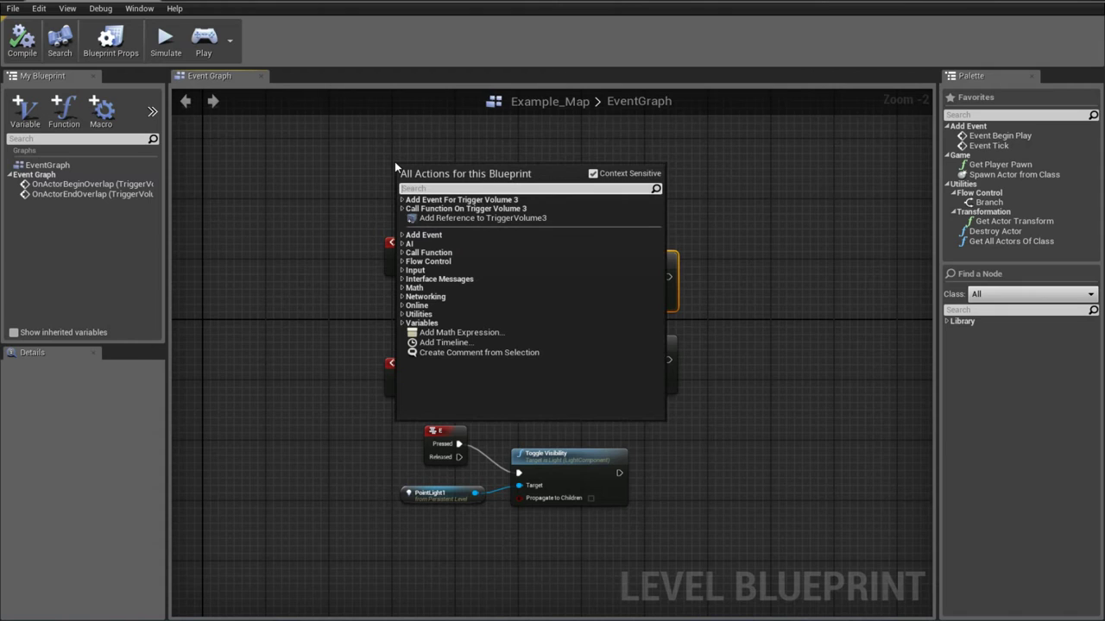
{"action": "type", "text": "begin"}
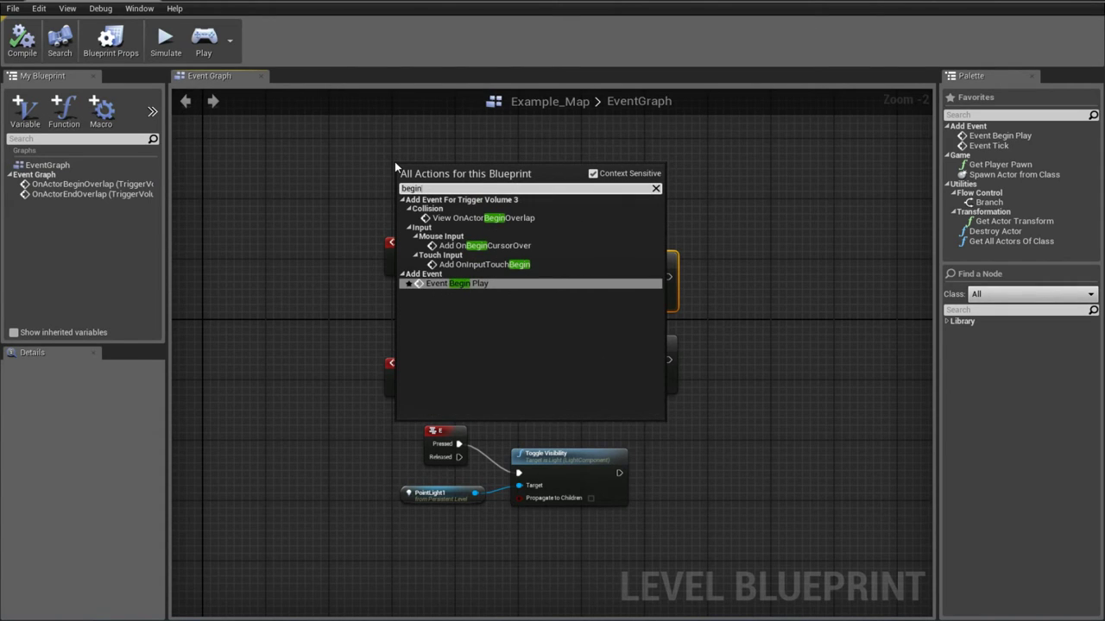
{"action": "left_click", "coordinate": [469, 283]}
{"action": "left_click_drag", "start_coordinate": [419, 171], "coordinate": [412, 179]}
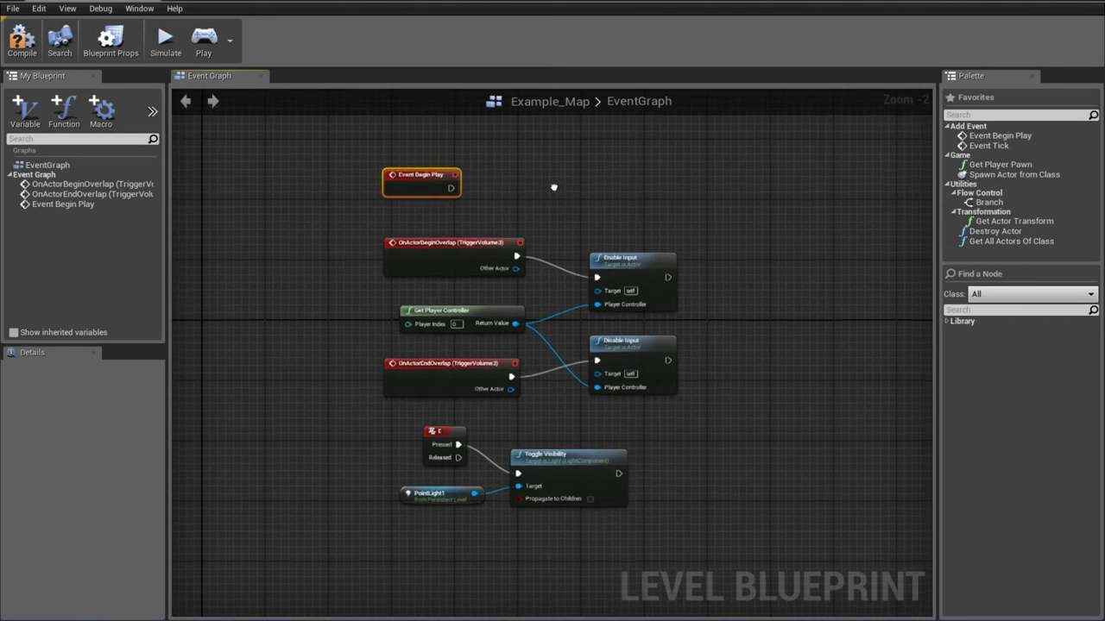
{"action": "right_click_drag", "start_coordinate": [552, 183], "coordinate": [518, 226]}
{"action": "left_click_drag", "start_coordinate": [418, 230], "coordinate": [557, 194]}
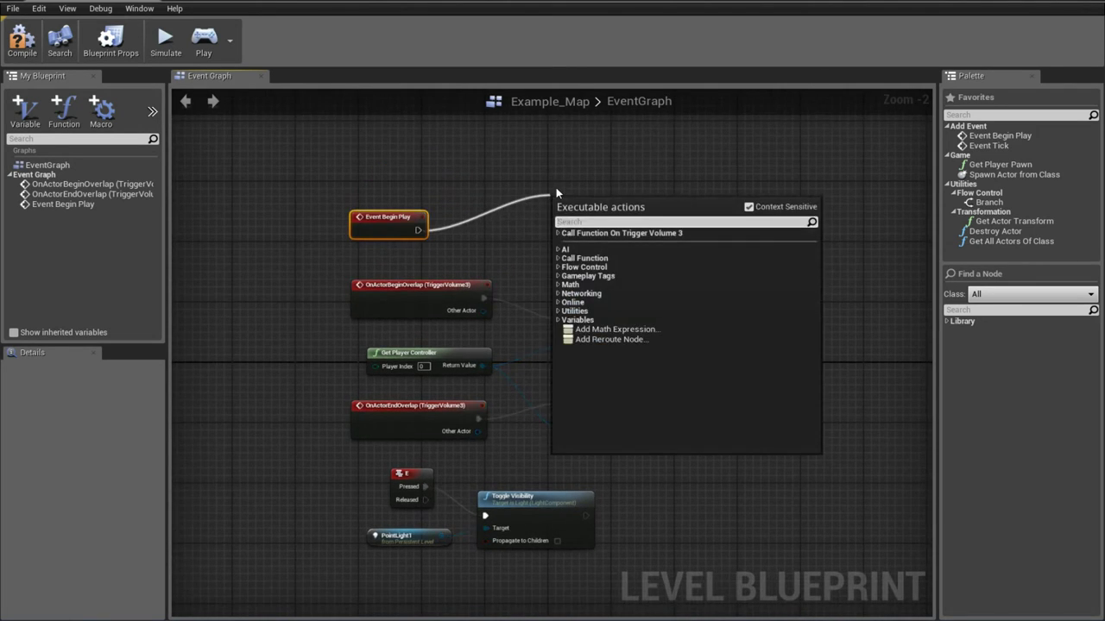
{"action": "type", "text": "dosa"}
{"action": "key", "text": "BackSpace"}
{"action": "key", "text": "BackSpace"}
{"action": "key", "text": "BackSpace"}
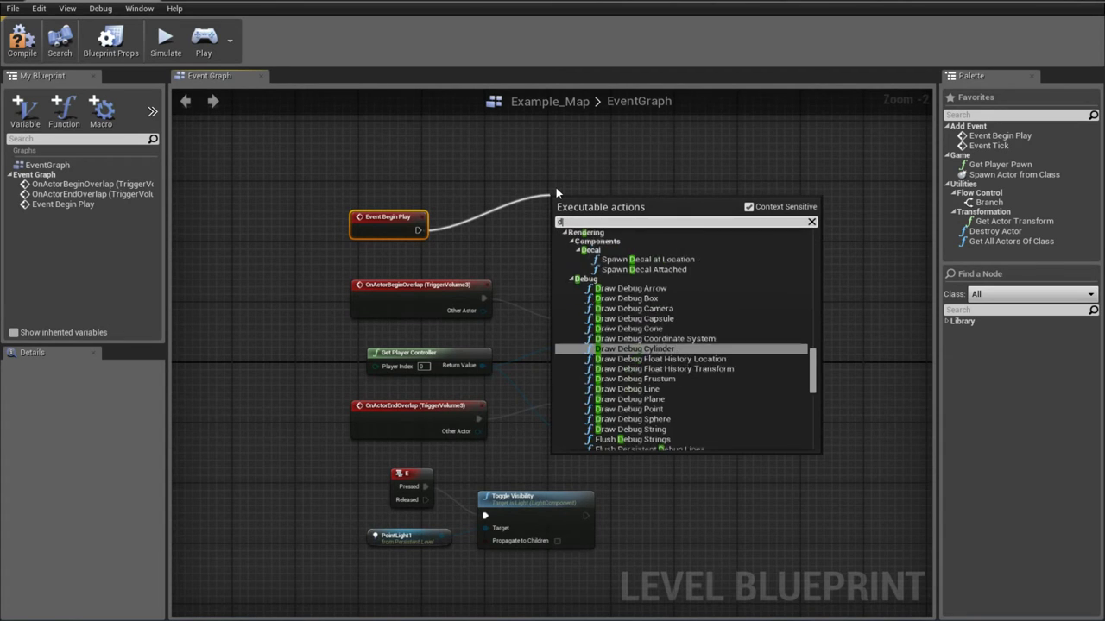
{"action": "type", "text": "isa"}
{"action": "key", "text": "Return"}
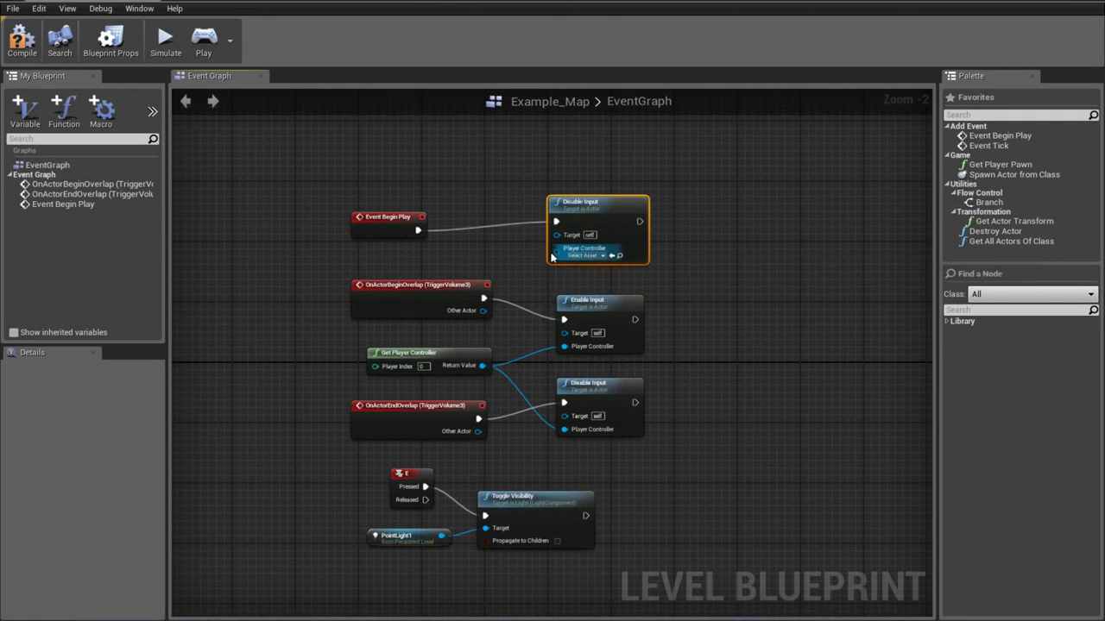
{"action": "left_click_drag", "start_coordinate": [557, 252], "coordinate": [449, 261]}
{"action": "type", "text": "contro"}
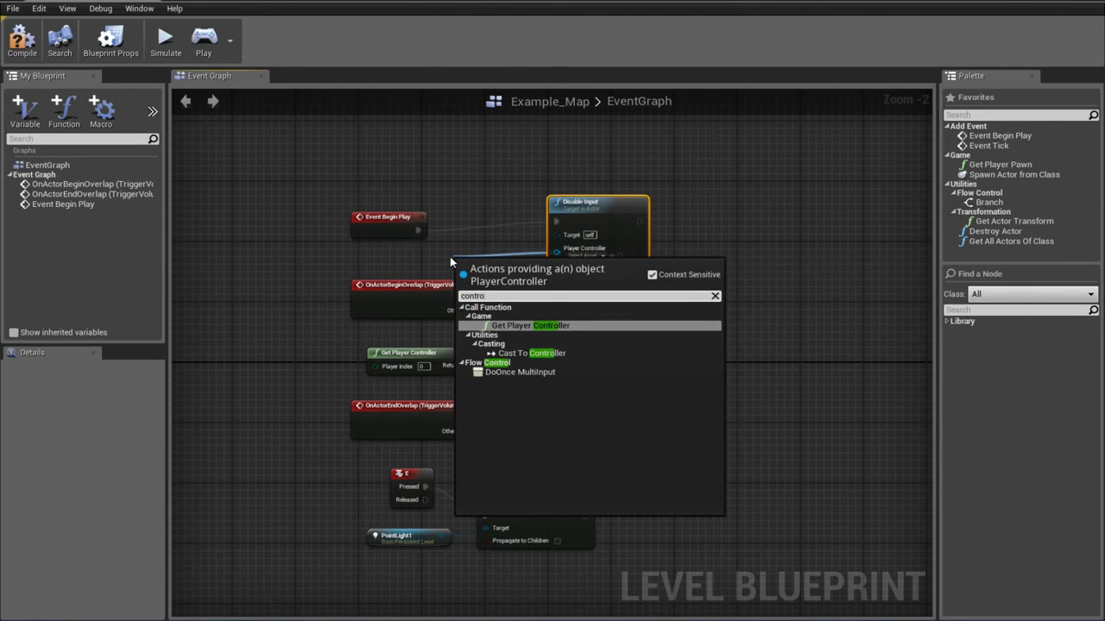
{"action": "left_click", "coordinate": [531, 325]}
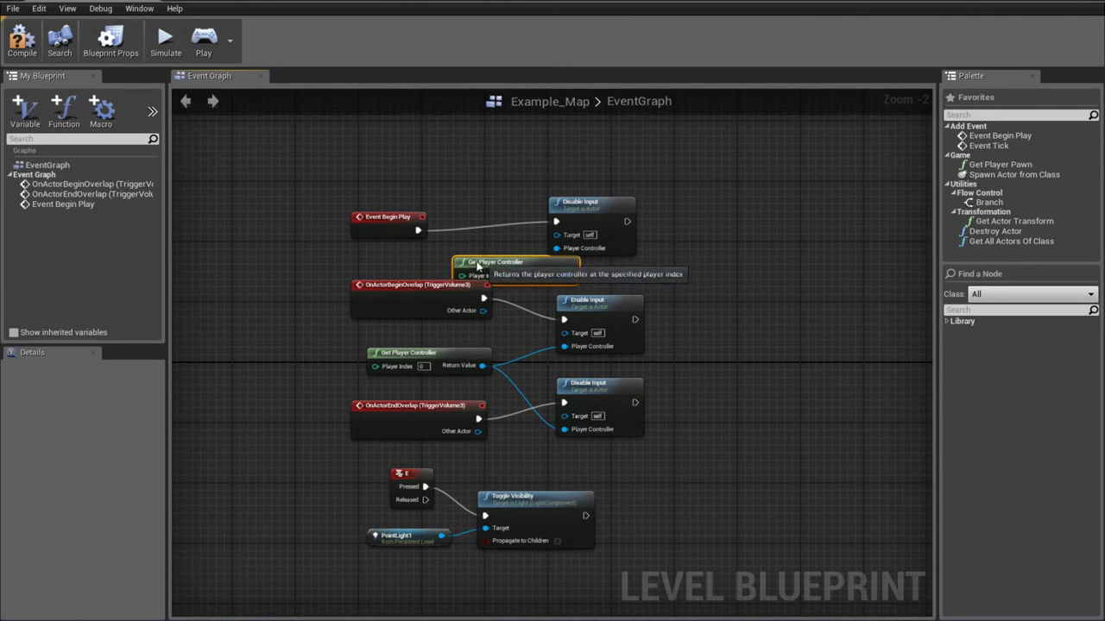
{"action": "mouse_move", "coordinate": [489, 265]}
{"action": "left_mouse_down"}
{"action": "mouse_move", "coordinate": [379, 252]}
{"action": "mouse_move", "coordinate": [585, 205]}
{"action": "mouse_move", "coordinate": [579, 183]}
{"action": "left_mouse_up"}
{"action": "left_click", "coordinate": [380, 195]}
{"action": "left_click_drag", "start_coordinate": [379, 196], "coordinate": [377, 172]}
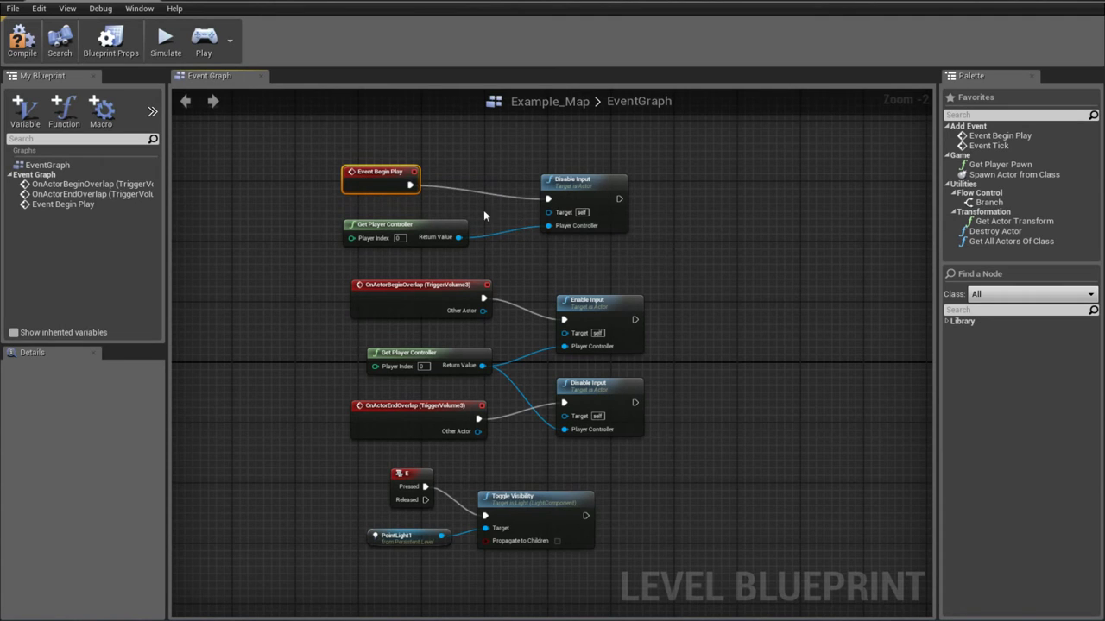
{"action": "left_click_drag", "start_coordinate": [471, 150], "coordinate": [572, 244]}
- Delete the duplicate nodes and wire Event Begin Play into the existing Disable Input
{"action": "key", "text": "Delete"}
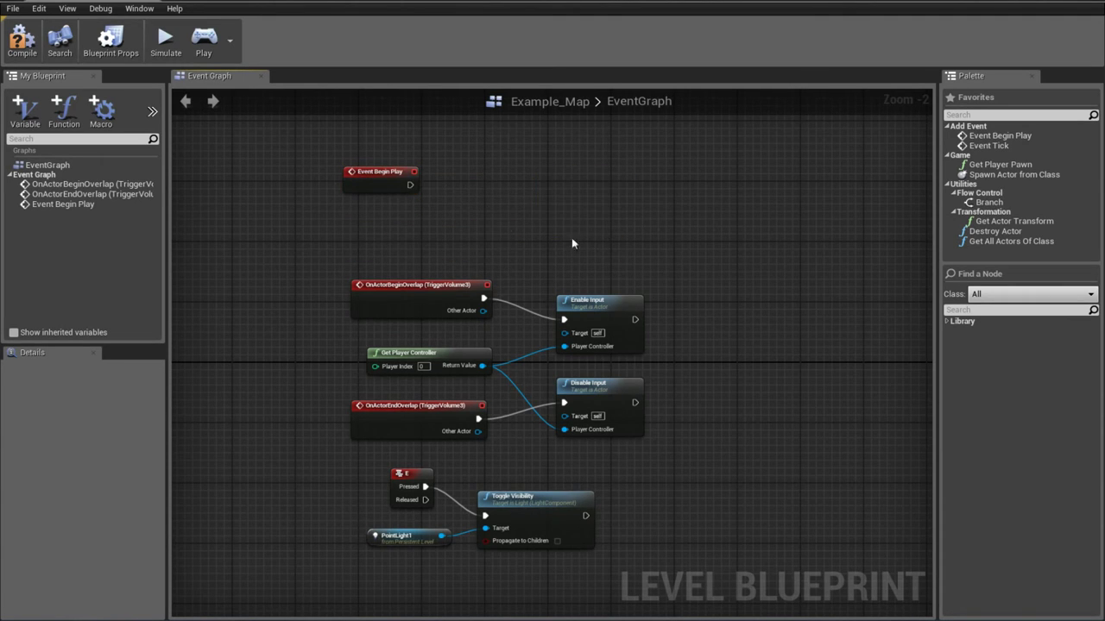
{"action": "mouse_move", "coordinate": [410, 184]}
{"action": "left_mouse_down"}
{"action": "mouse_move", "coordinate": [456, 231]}
{"action": "mouse_move", "coordinate": [569, 406]}
{"action": "left_mouse_up"}
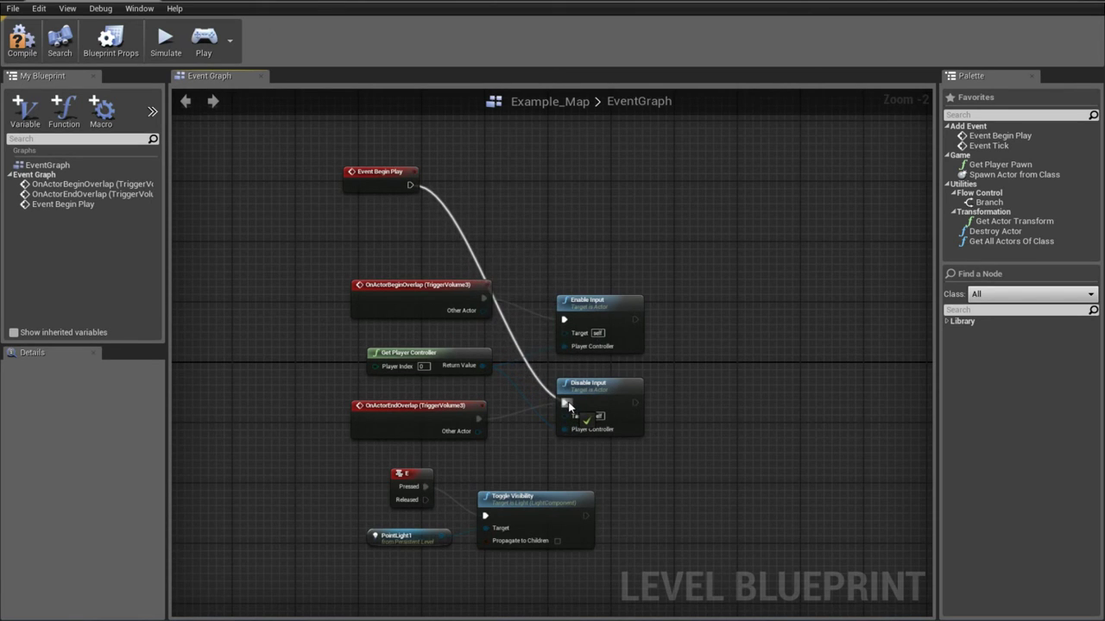
{"action": "mouse_move", "coordinate": [374, 183]}
{"action": "left_mouse_down"}
{"action": "mouse_move", "coordinate": [389, 394]}
{"action": "mouse_move", "coordinate": [379, 386]}
{"action": "mouse_move", "coordinate": [380, 431]}
{"action": "left_mouse_up"}
- Rearrange the upper node group, repositioning the six nodes and Get Player Controller
{"action": "left_click_drag", "start_coordinate": [371, 385], "coordinate": [371, 400]}
{"action": "left_click_drag", "start_coordinate": [302, 262], "coordinate": [639, 450]}
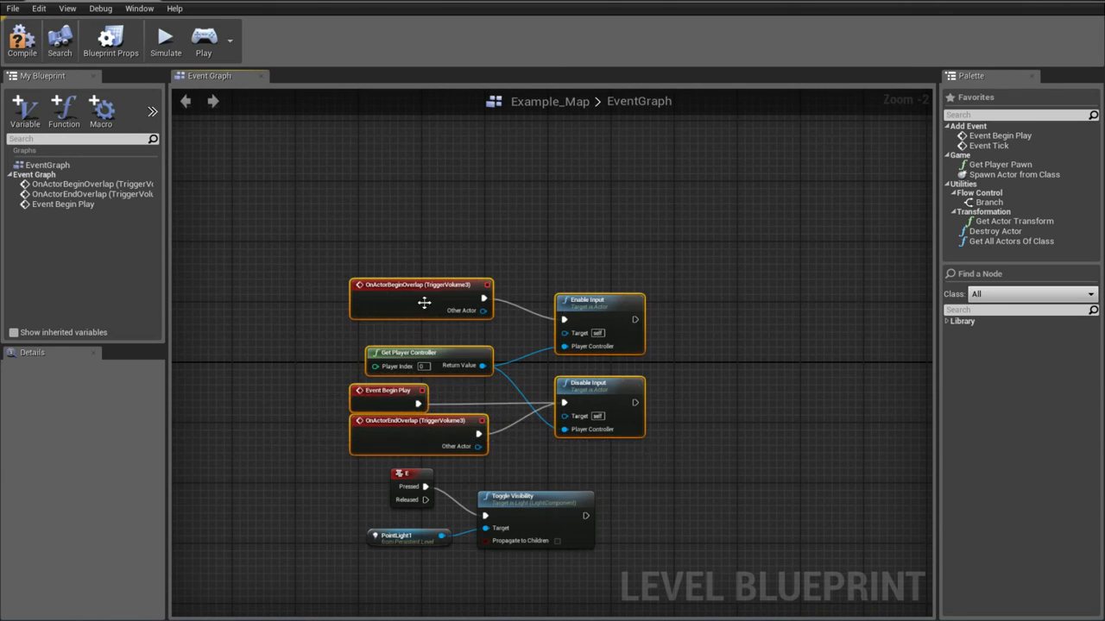
{"action": "left_click_drag", "start_coordinate": [424, 302], "coordinate": [417, 273]}
{"action": "left_click", "coordinate": [510, 249]}
{"action": "left_click_drag", "start_coordinate": [409, 327], "coordinate": [398, 311]}
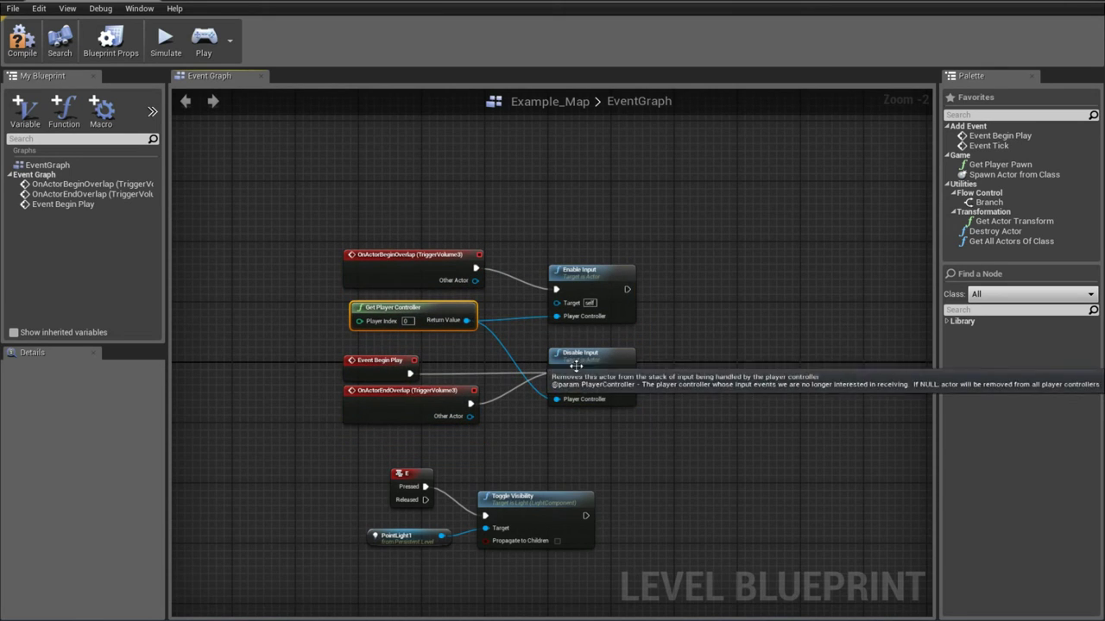
{"action": "left_click_drag", "start_coordinate": [406, 309], "coordinate": [405, 317]}
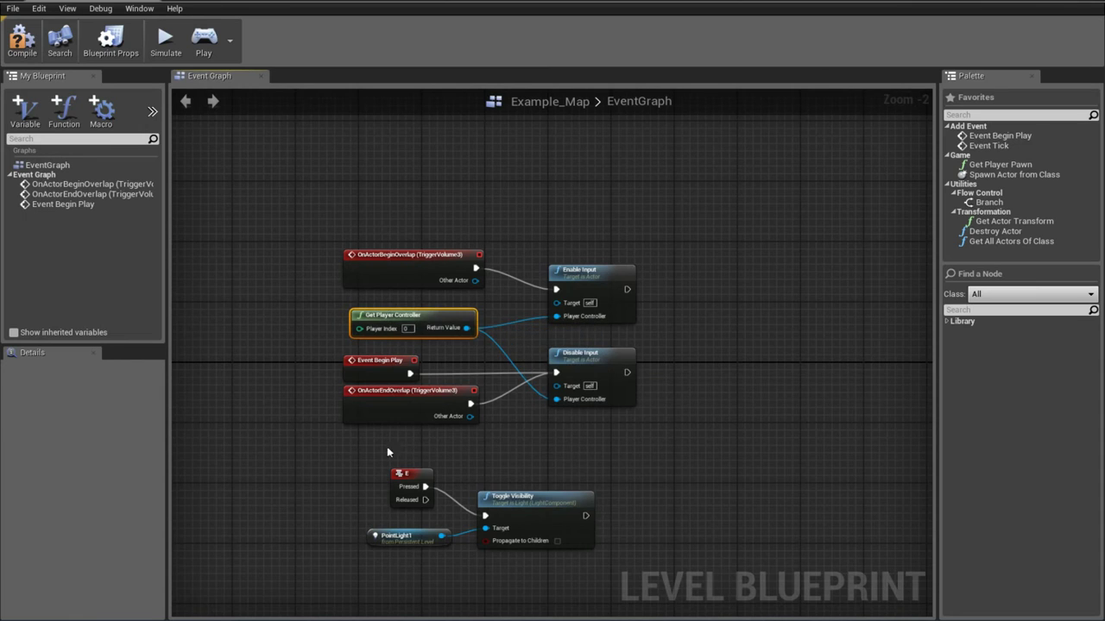
{"action": "left_click", "coordinate": [359, 422]}
{"action": "left_click", "coordinate": [413, 415]}
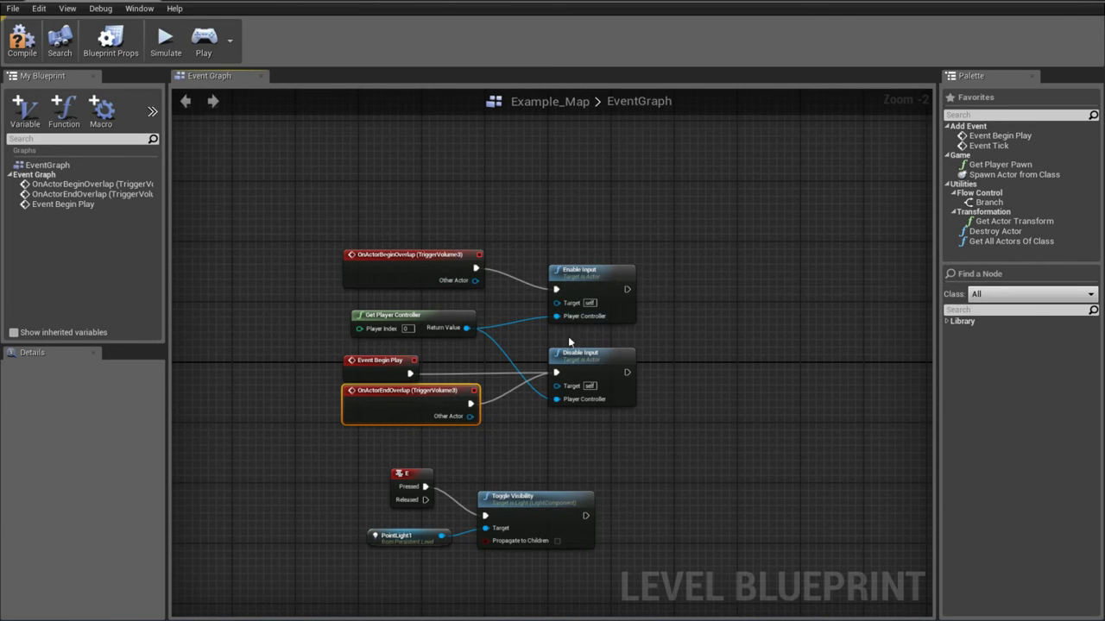
- Tidy the E key, PointLight1 and Toggle Visibility nodes and wrap them in a comment
{"action": "left_click_drag", "start_coordinate": [335, 457], "coordinate": [543, 597]}
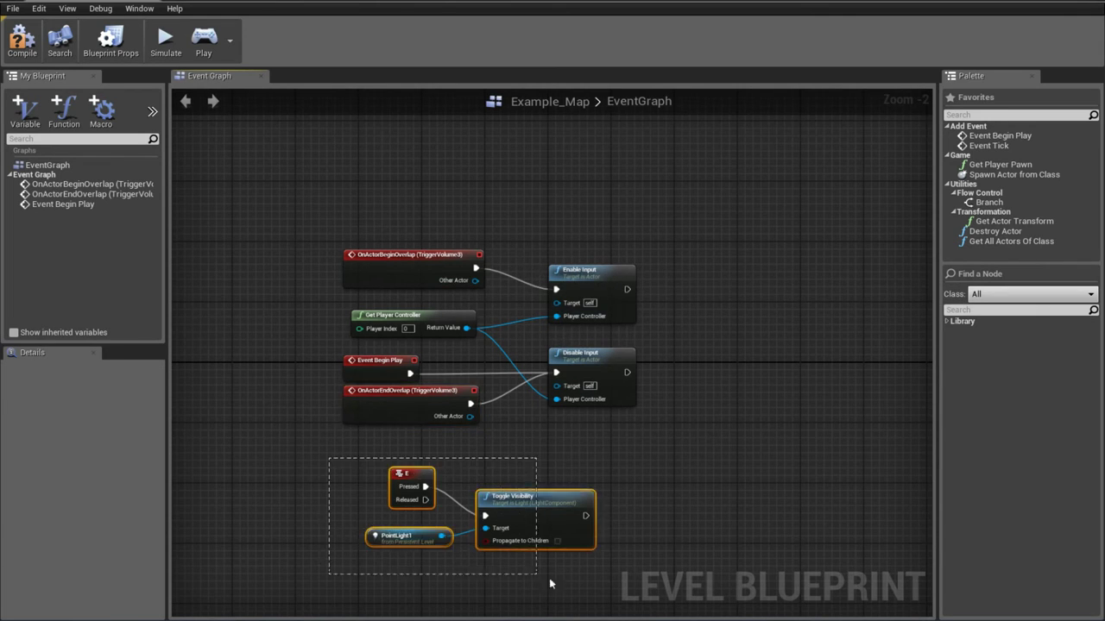
{"action": "left_click_drag", "start_coordinate": [562, 508], "coordinate": [530, 509]}
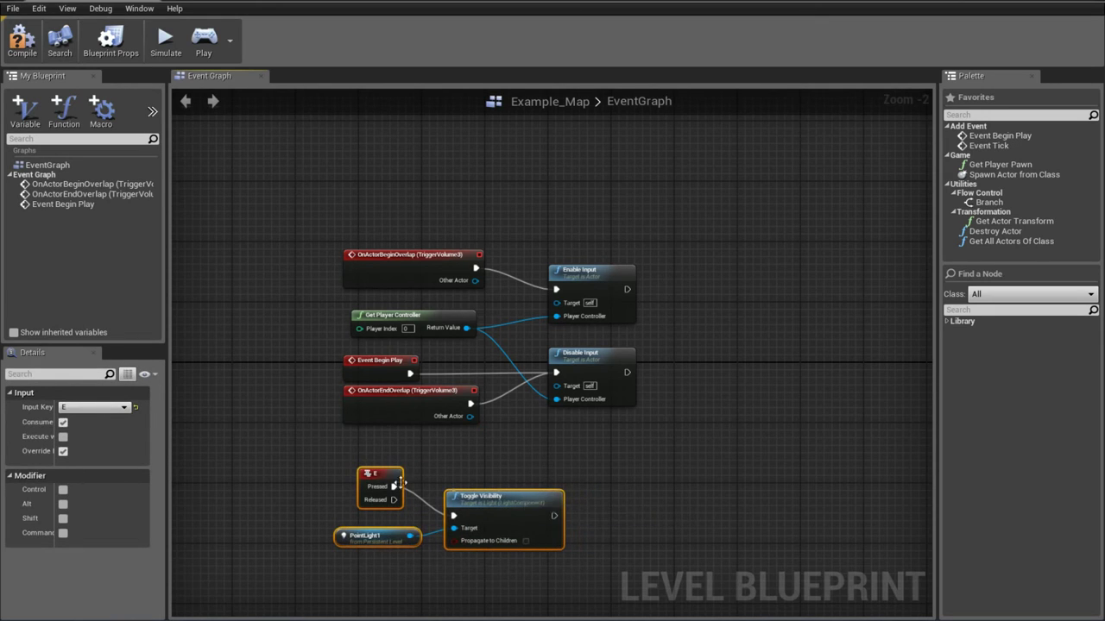
{"action": "left_click", "coordinate": [374, 475]}
{"action": "mouse_move", "coordinate": [374, 475]}
{"action": "left_mouse_down"}
{"action": "mouse_move", "coordinate": [349, 474]}
{"action": "mouse_move", "coordinate": [592, 554]}
{"action": "left_mouse_up"}
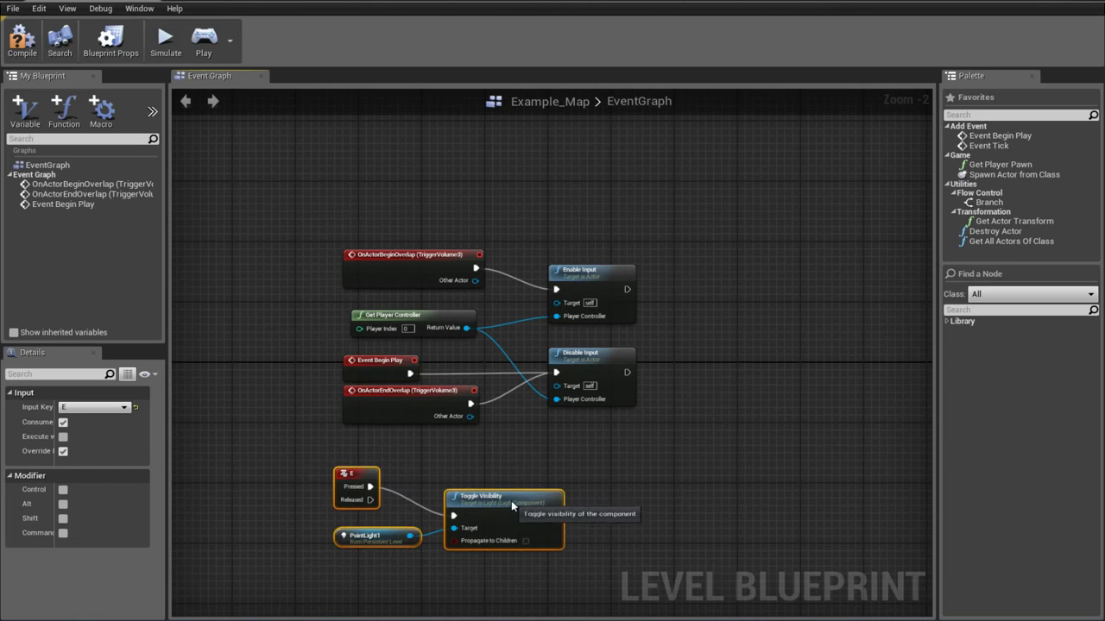
{"action": "left_click_drag", "start_coordinate": [509, 505], "coordinate": [516, 496]}
{"action": "left_click", "coordinate": [302, 480]}
{"action": "left_click_drag", "start_coordinate": [296, 457], "coordinate": [589, 561]}
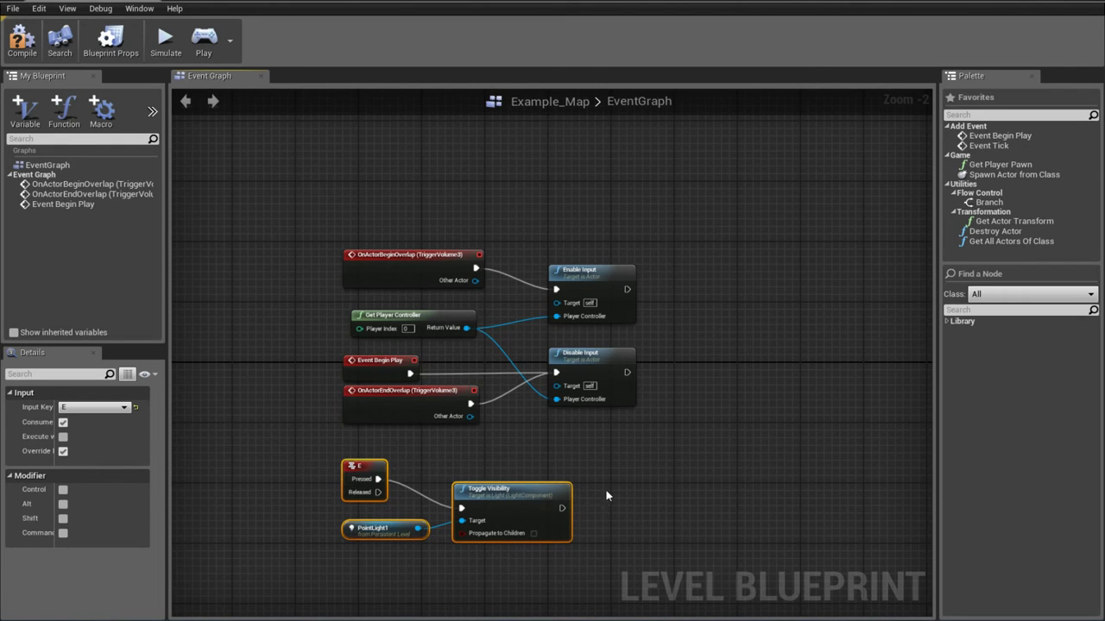
{"action": "key", "text": "c"}
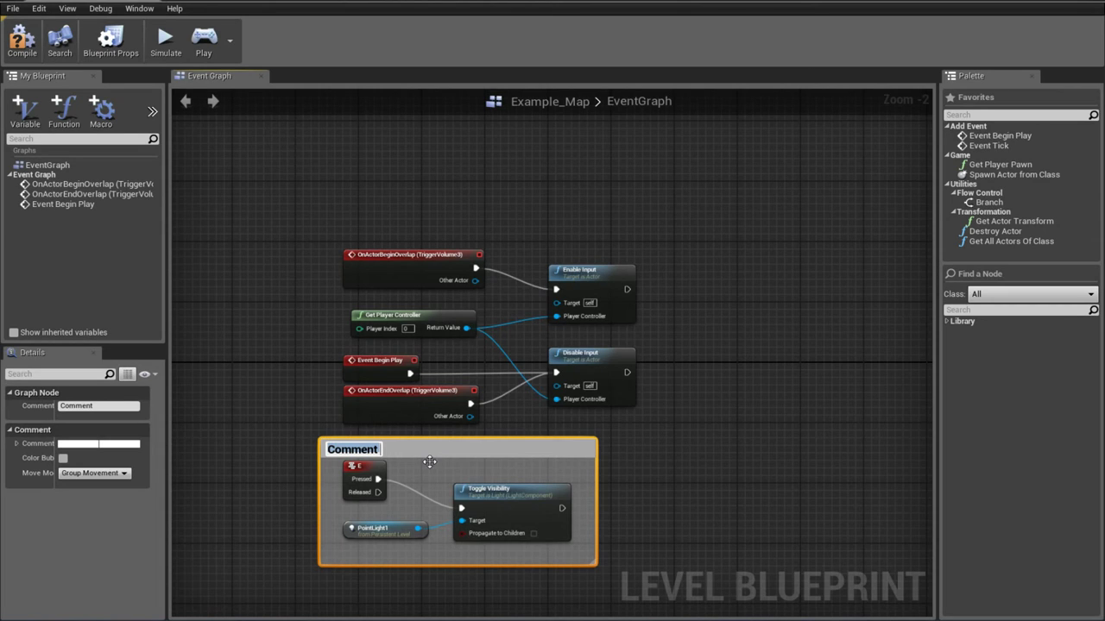
- Title the light-toggle comment 'Όταν πατηθεί το Ε, άναψε-σβήσε το φως.' and shift it slightly
{"action": "type", "text": "Ligh"}
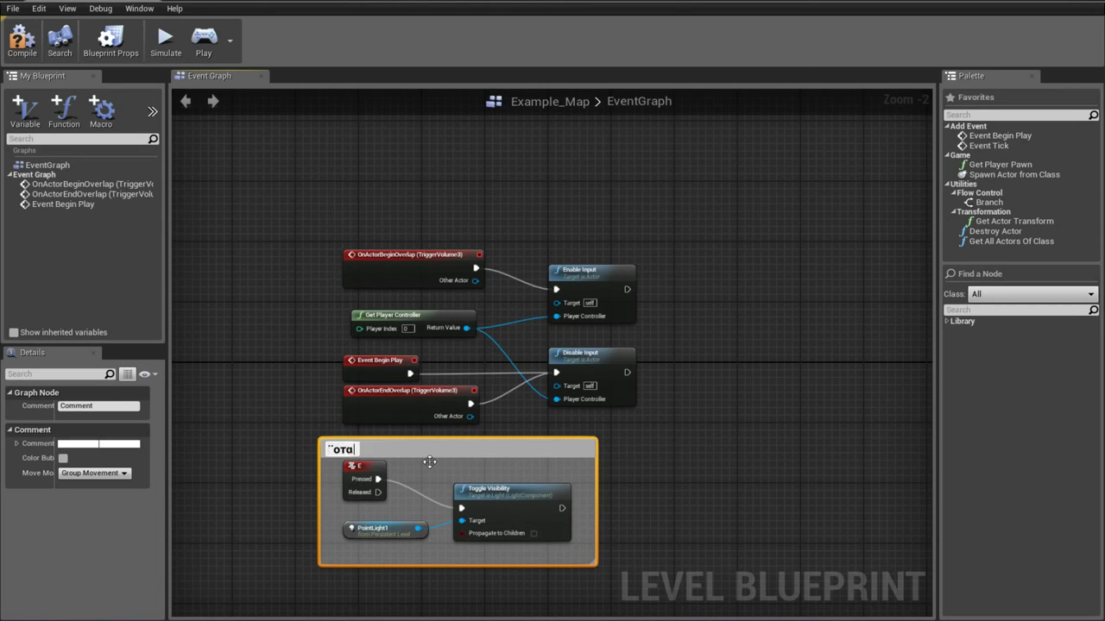
{"action": "key", "text": "BackSpace"}
{"action": "key", "text": "BackSpace"}
{"action": "key", "text": "BackSpace"}
{"action": "type", "text": "Ότα"}
{"action": "type", "text": "ν πατηθε"}
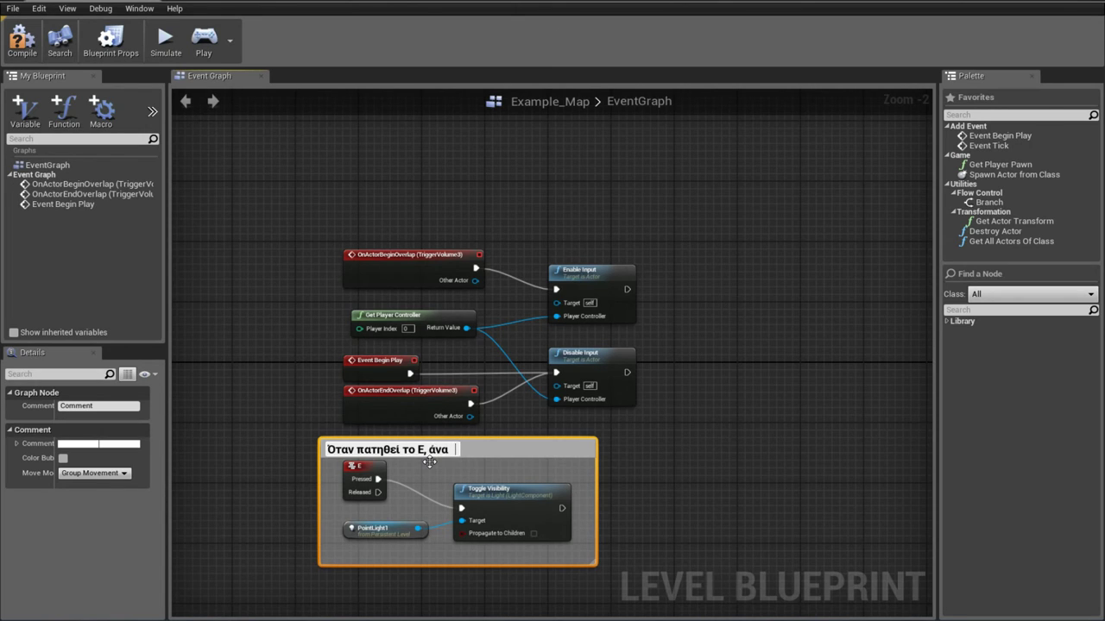
{"action": "type", "text": "ψε-σ"}
{"action": "type", "text": "βήσε το φως"}
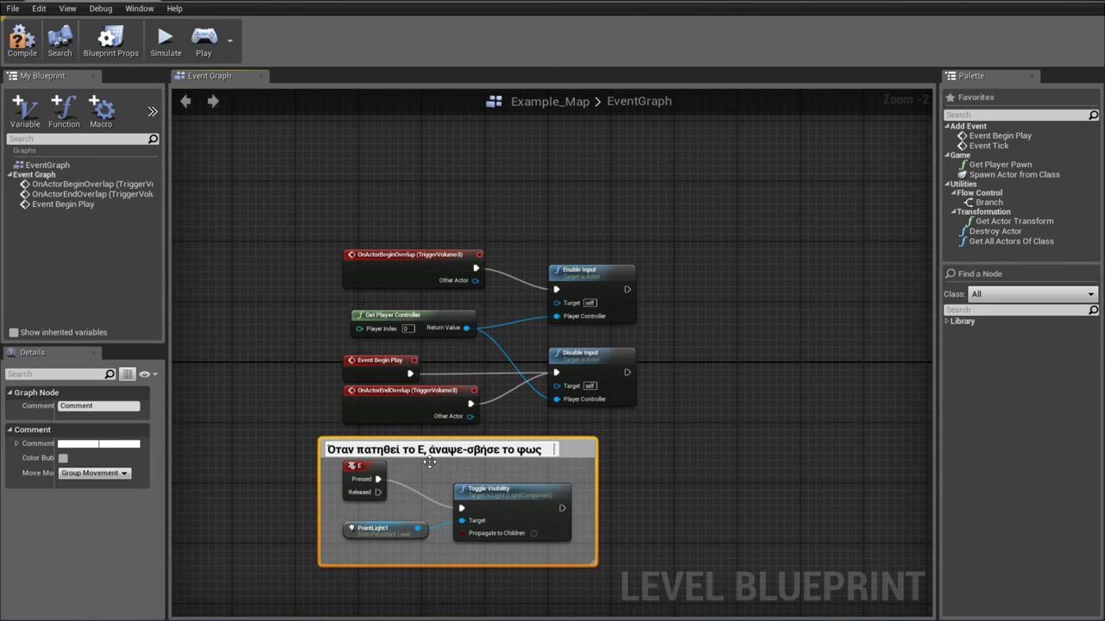
{"action": "type", "text": "."}
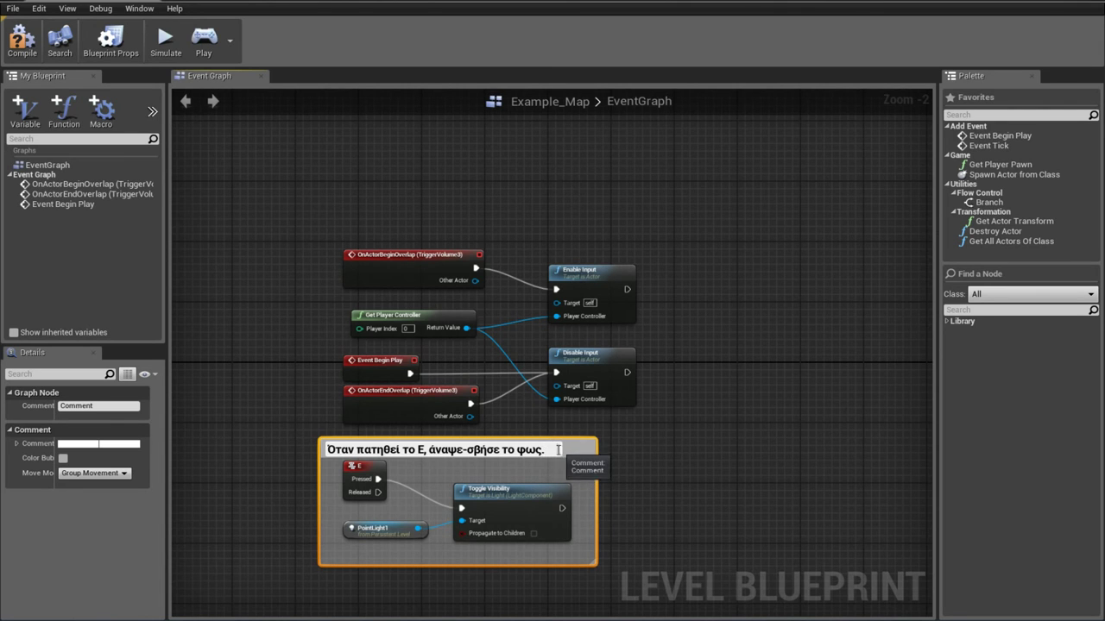
{"action": "scroll", "coordinate": [556, 450], "scroll_direction": "up", "scroll_amount": 3}
{"action": "scroll", "coordinate": [555, 449], "scroll_direction": "up", "scroll_amount": 4}
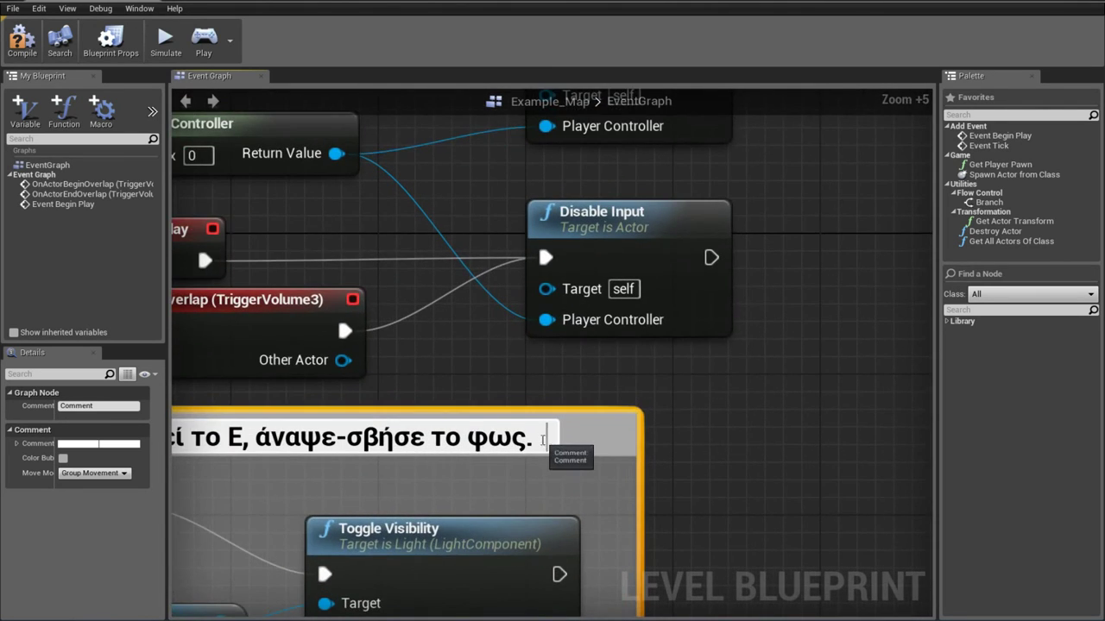
{"action": "scroll", "coordinate": [543, 441], "scroll_direction": "down", "scroll_amount": 6}
{"action": "scroll", "coordinate": [543, 441], "scroll_direction": "down", "scroll_amount": 1}
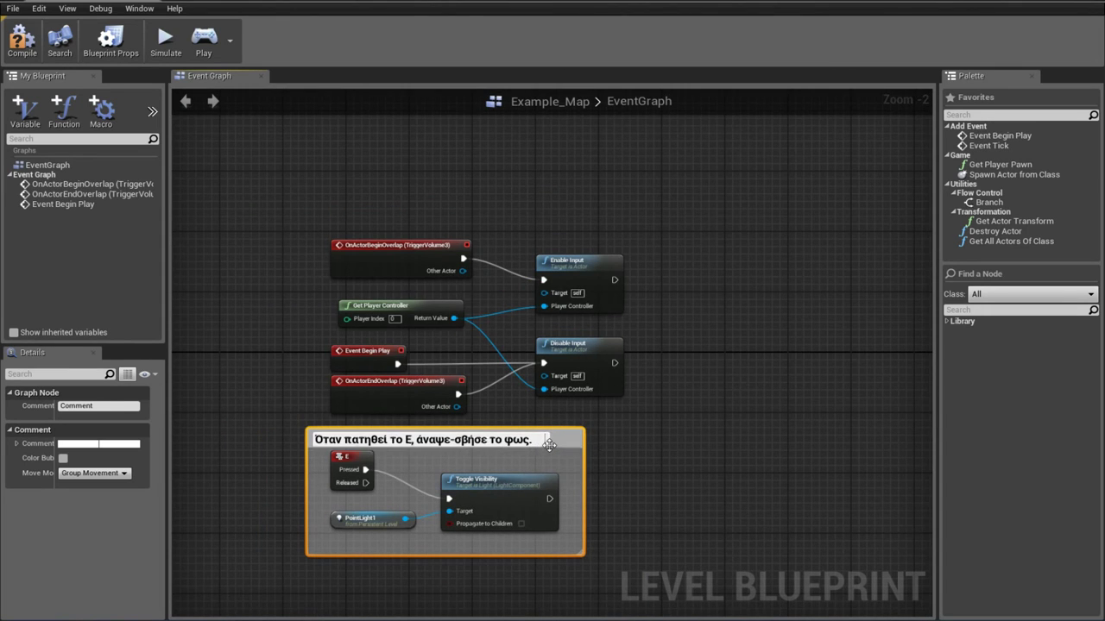
{"action": "key", "text": "Return"}
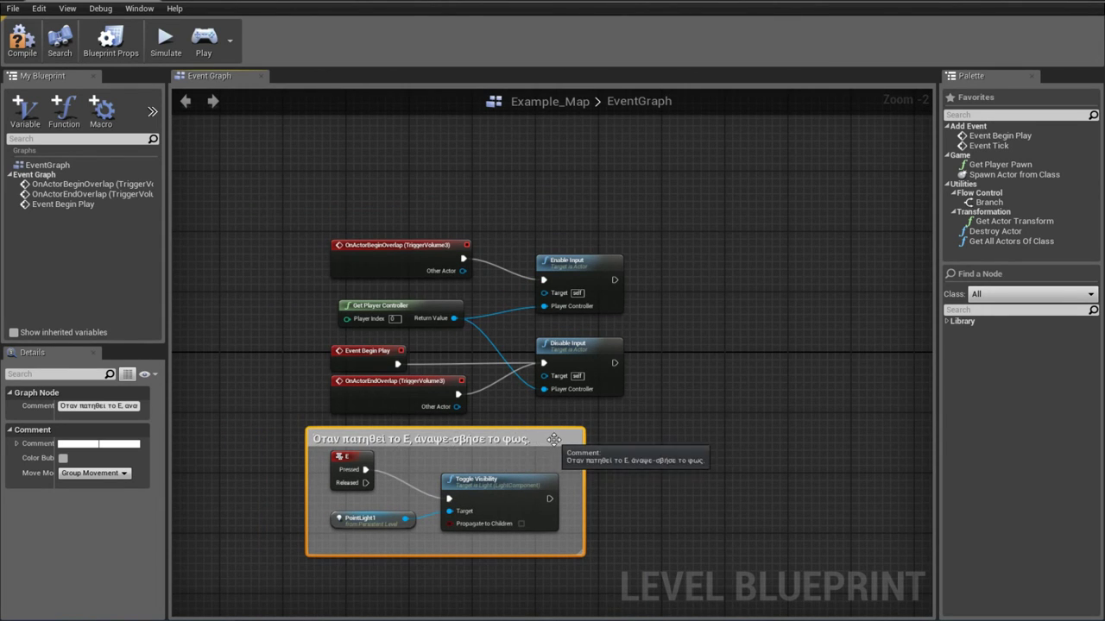
{"action": "mouse_move", "coordinate": [561, 441]}
{"action": "left_mouse_down"}
{"action": "mouse_move", "coordinate": [592, 464]}
{"action": "mouse_move", "coordinate": [570, 444]}
{"action": "left_mouse_up"}
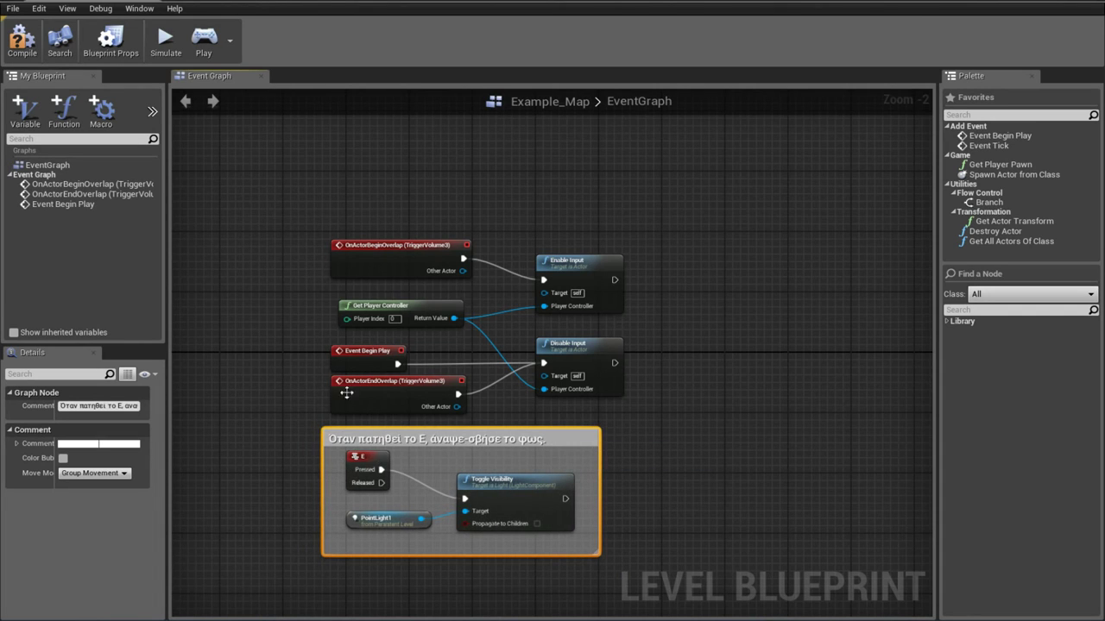
- Wrap the trigger overlap and input nodes in a new comment box
{"action": "left_click", "coordinate": [318, 243]}
{"action": "left_click_drag", "start_coordinate": [301, 227], "coordinate": [646, 421]}
{"action": "key", "text": "c"}
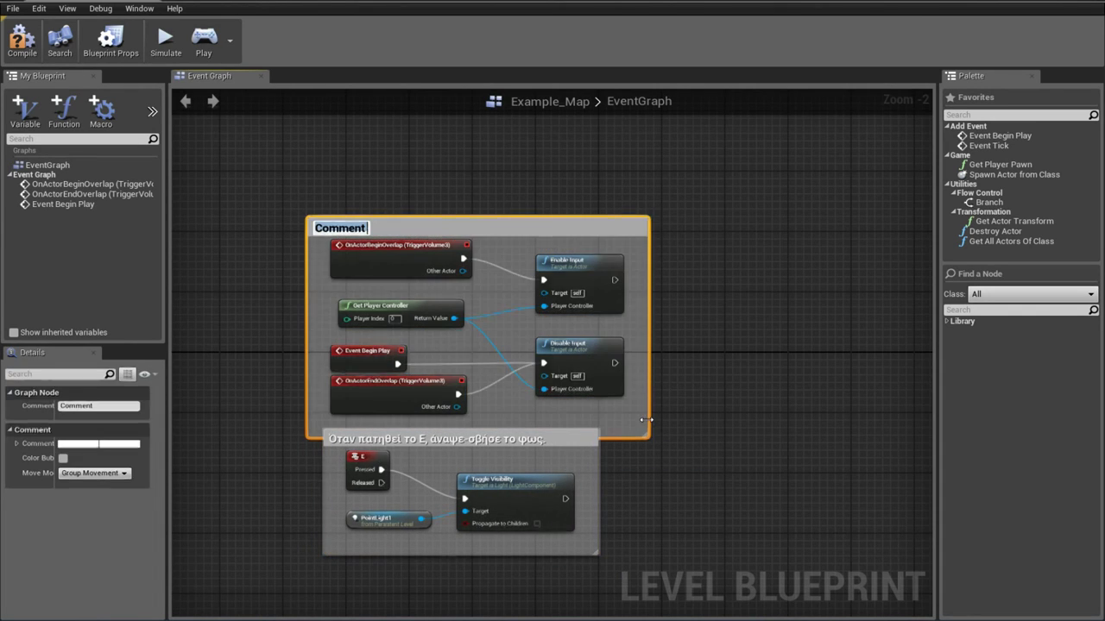
{"action": "left_click_drag", "start_coordinate": [494, 228], "coordinate": [495, 212]}
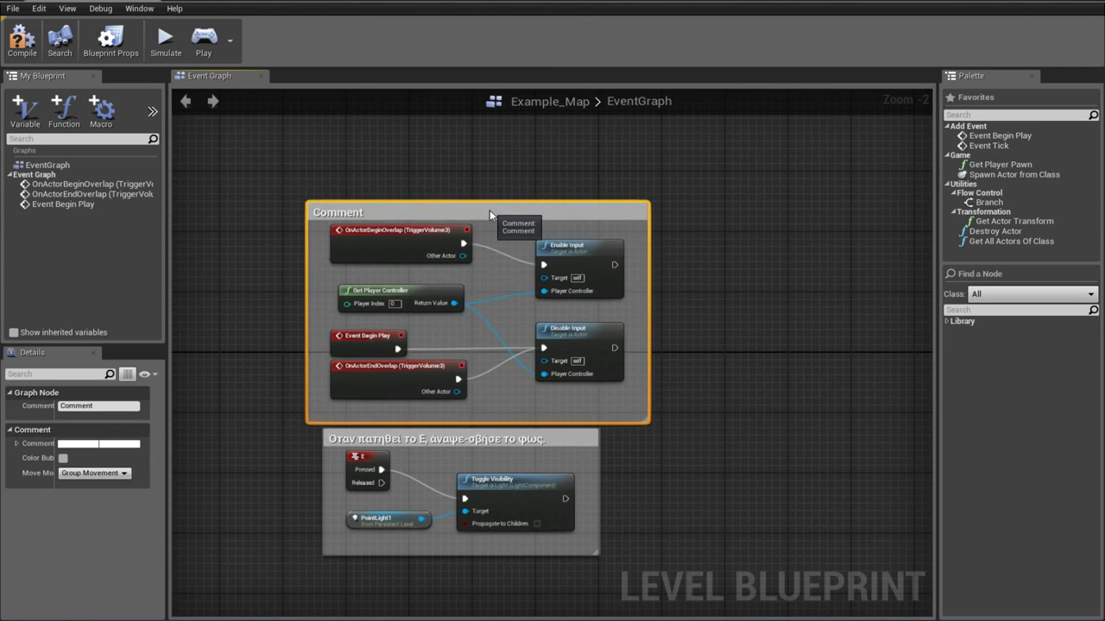
- Title the new comment 'Όταν μπεις στο Trigger ενεργοποίησε το input...' and nudge it into place
{"action": "double_click", "coordinate": [358, 213]}
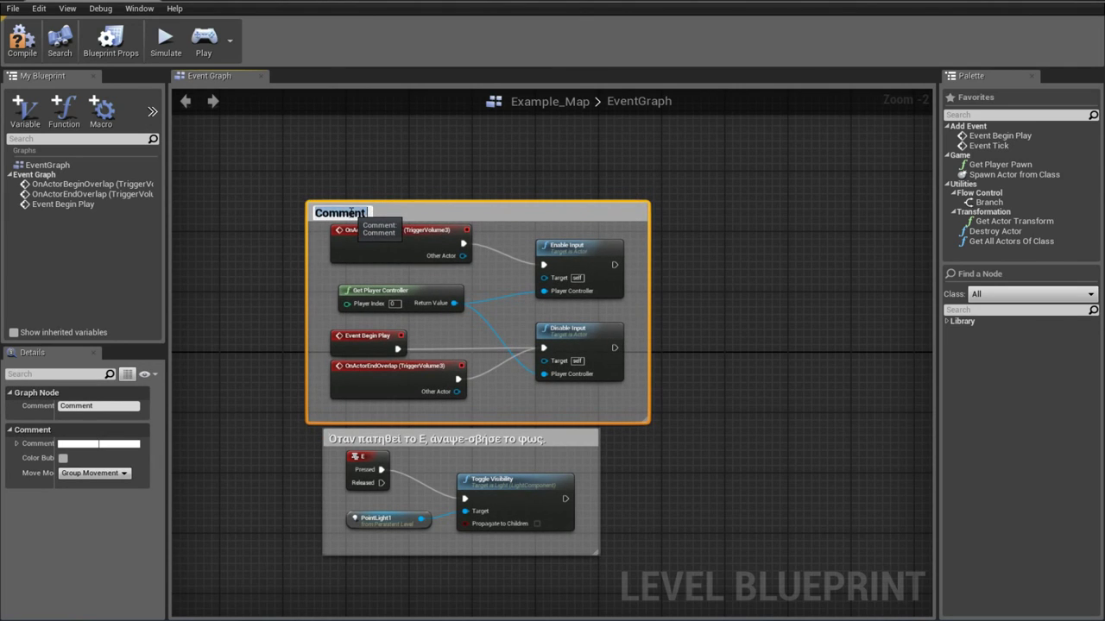
{"action": "key", "text": "BackSpace"}
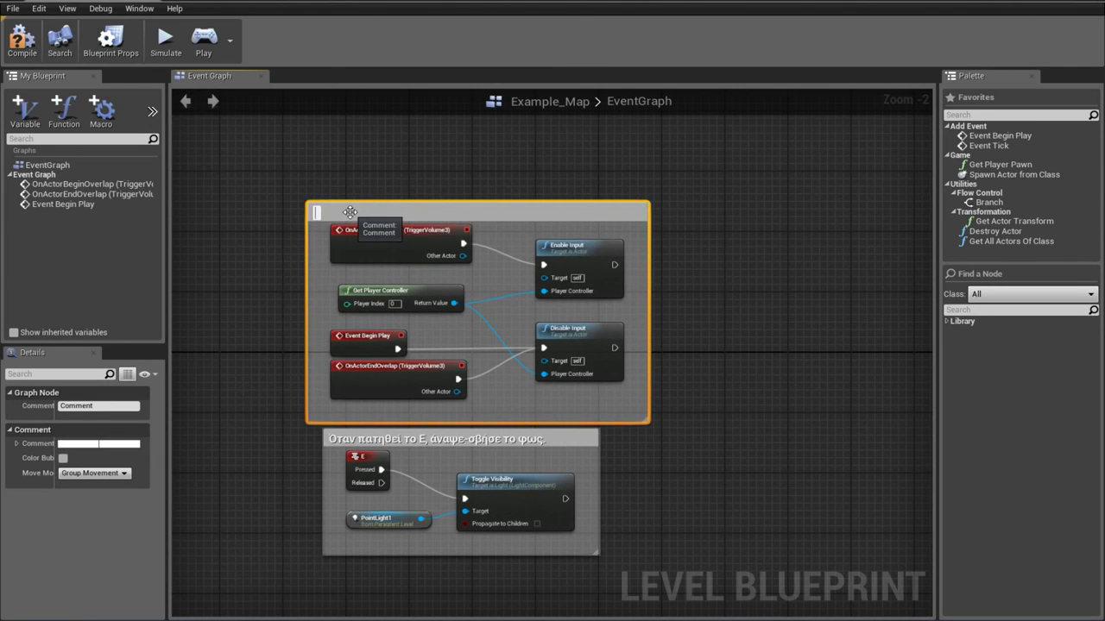
{"action": "type", "text": "Οταν"}
{"action": "type", "text": " μπες"}
{"action": "type", "text": "ις"}
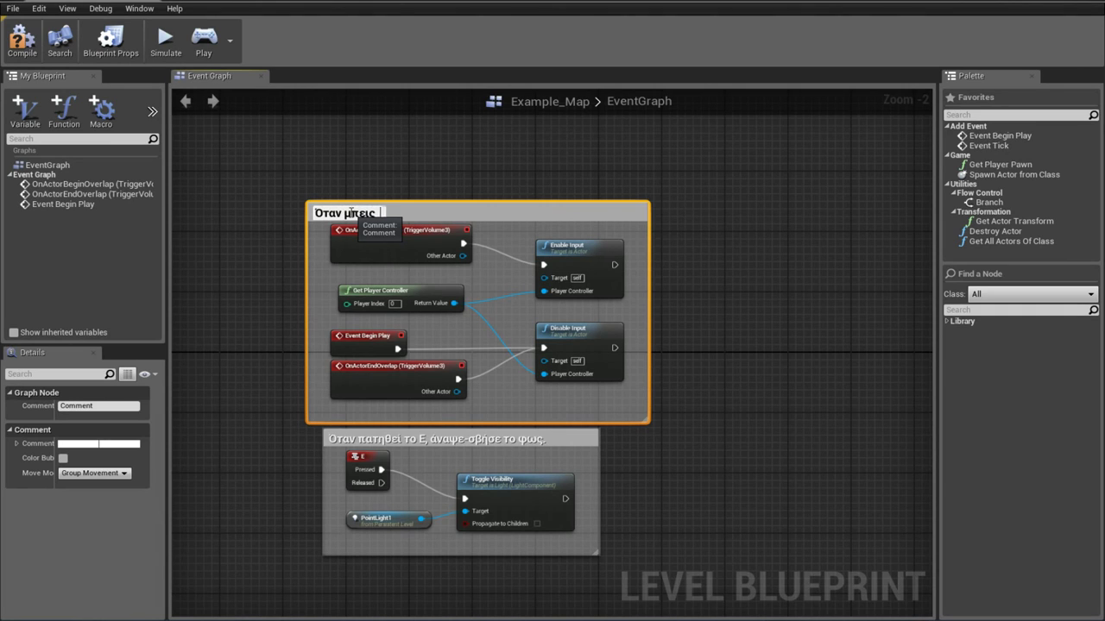
{"action": "type", "text": " στο"}
{"action": "type", "text": " T"}
{"action": "type", "text": "r"}
{"action": "type", "text": "g"}
{"action": "type", "text": "gw"}
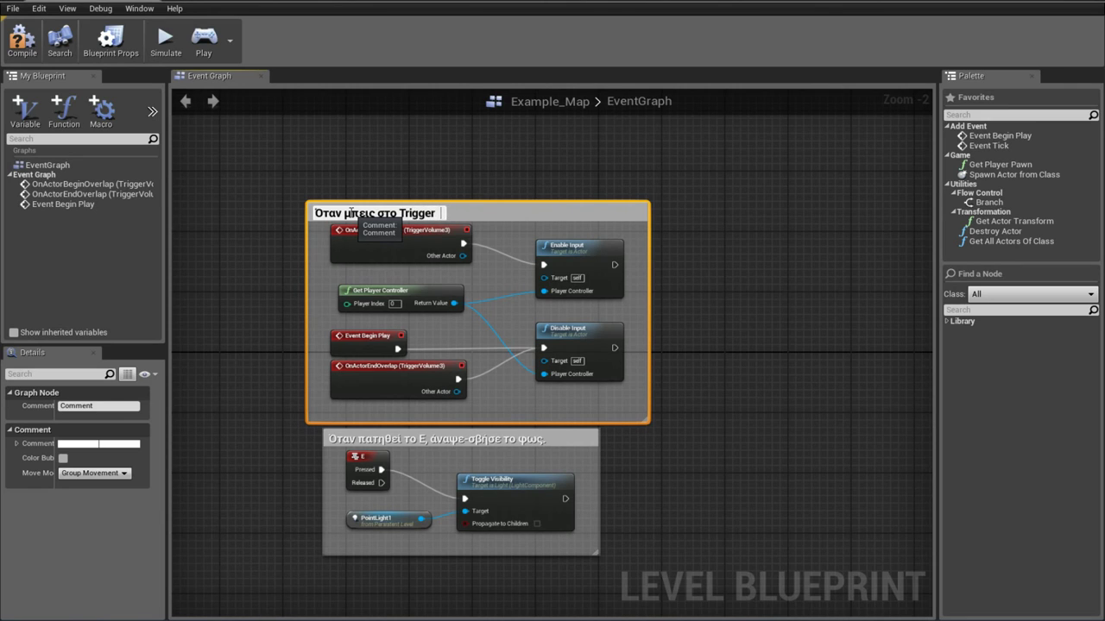
{"action": "type", "text": " ενερ"}
{"action": "type", "text": "γοποιη"}
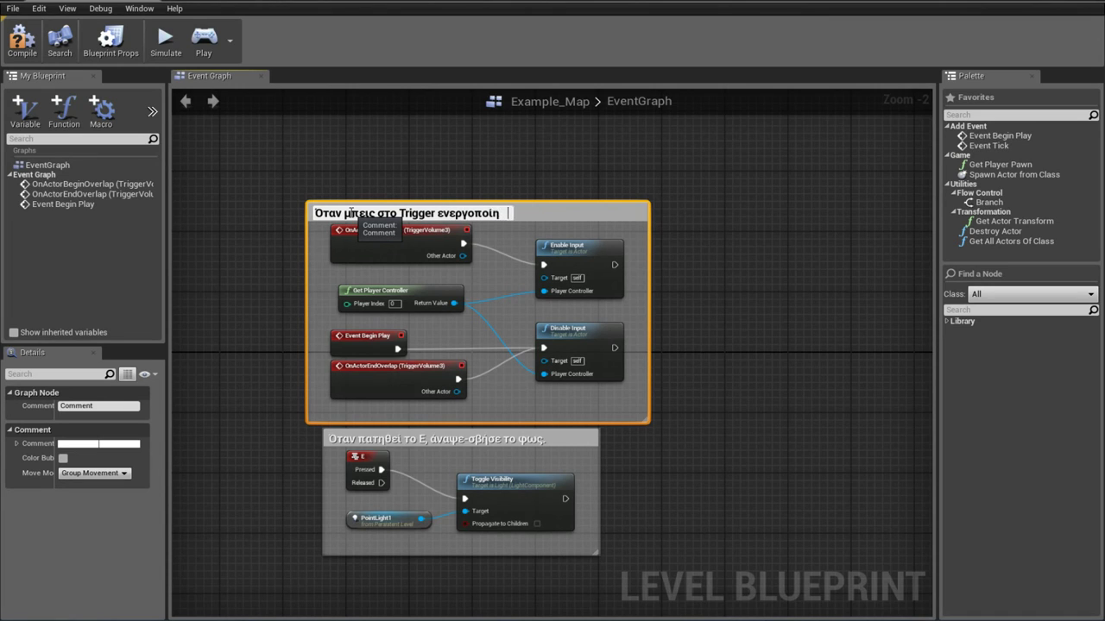
{"action": "type", "text": "σε το"}
{"action": "type", "text": " inp"}
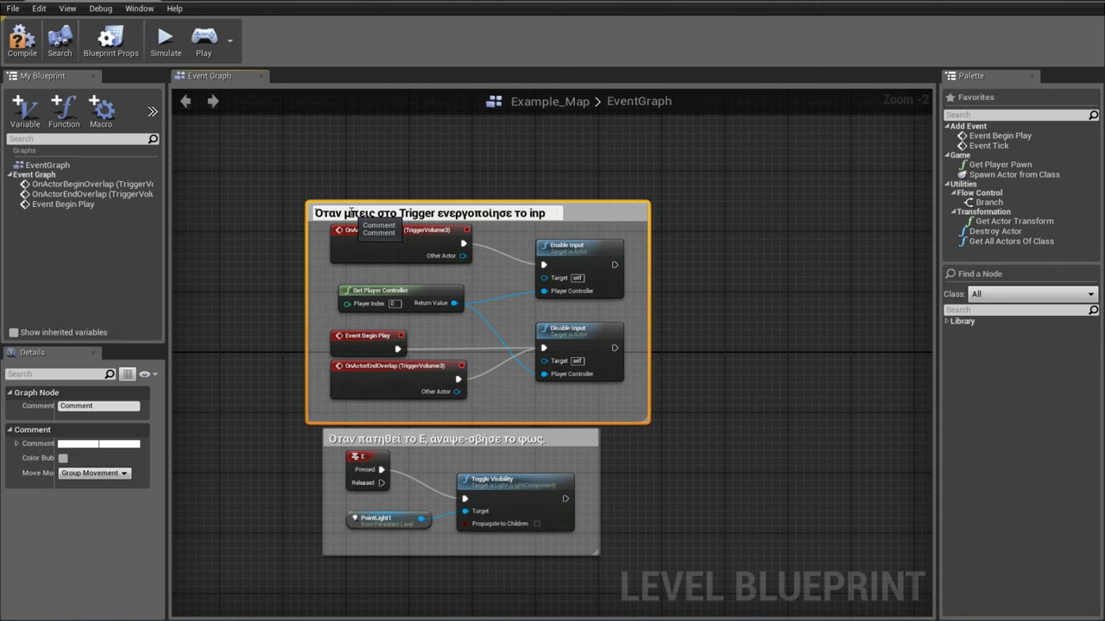
{"action": "type", "text": "ut..."}
{"action": "key", "text": "Return"}
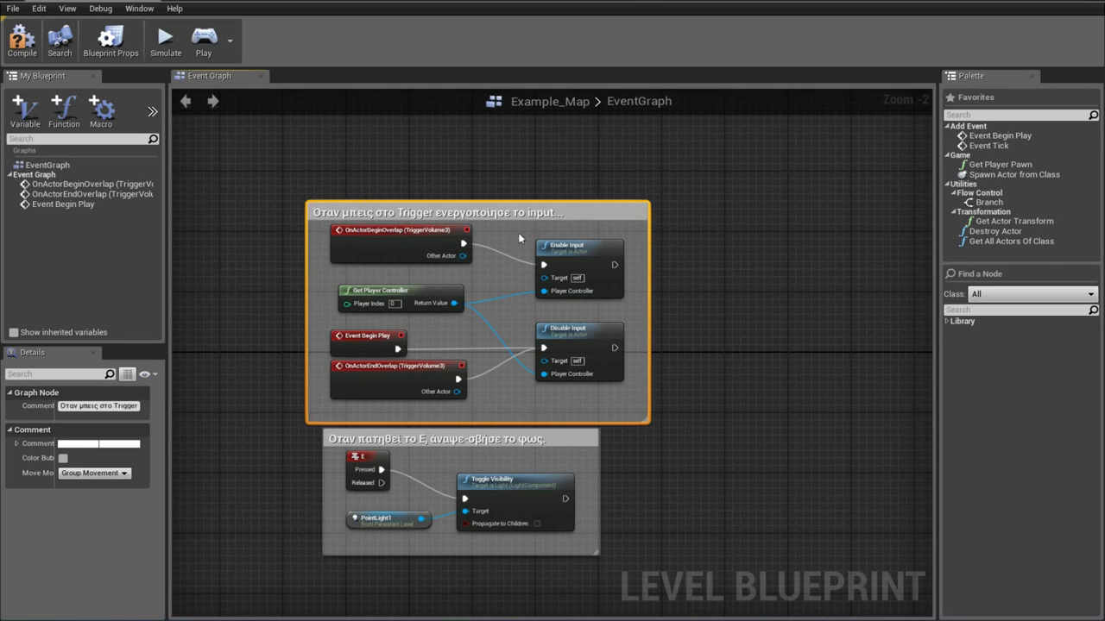
{"action": "left_click_drag", "start_coordinate": [514, 211], "coordinate": [506, 203]}
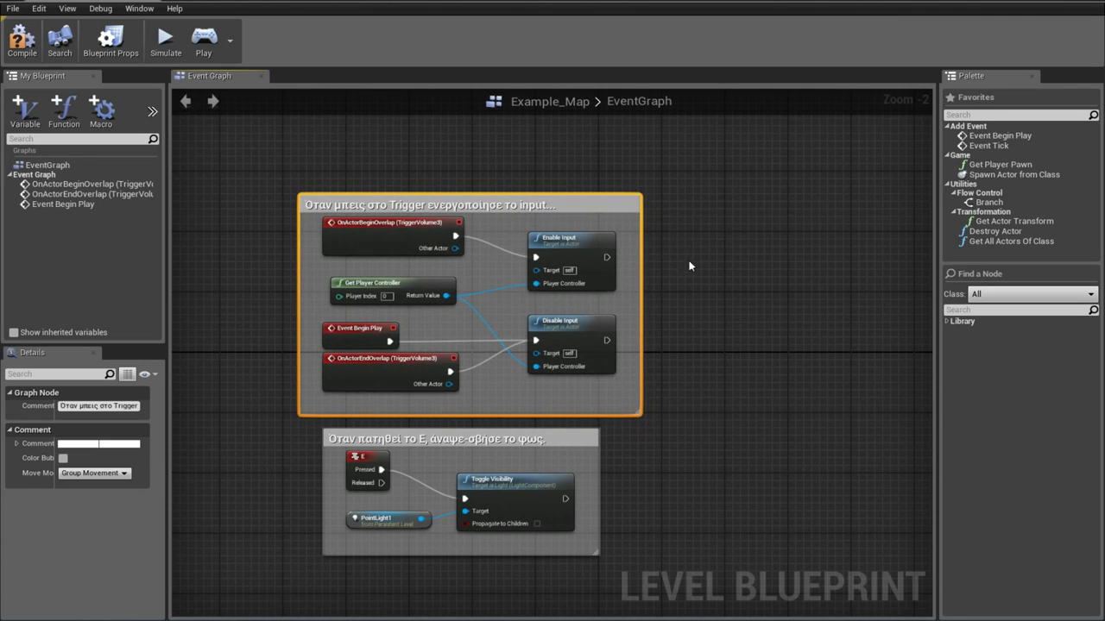
{"action": "left_click", "coordinate": [251, 210]}
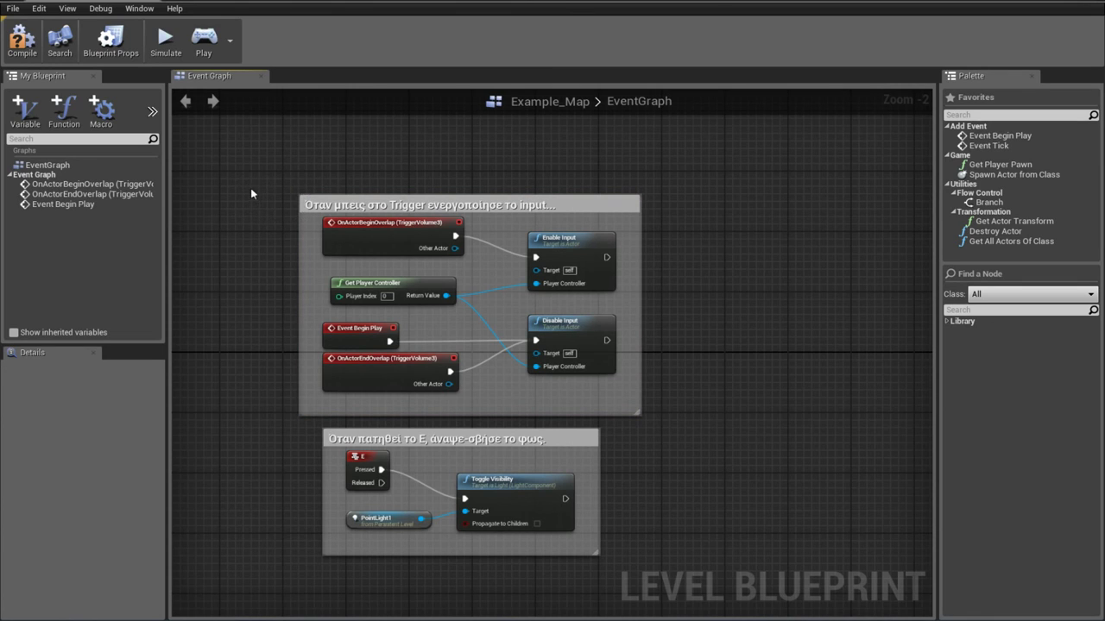
- Compile the Level Blueprint, shrink its window, and frame both comment groups
{"action": "left_click", "coordinate": [22, 38]}
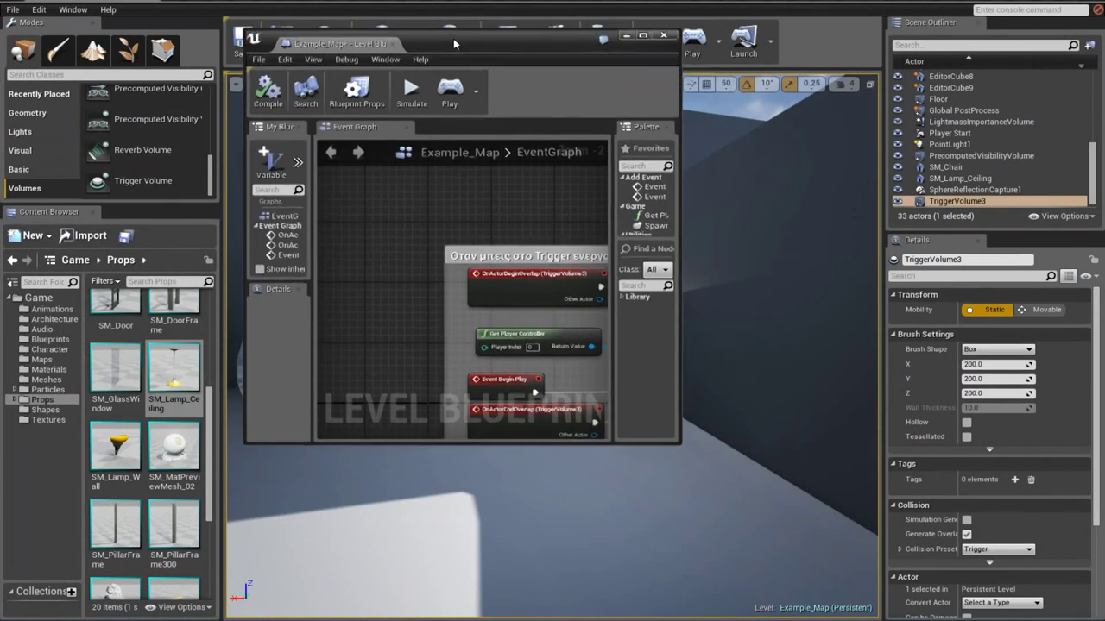
{"action": "left_click_drag", "start_coordinate": [747, 4], "coordinate": [257, 65]}
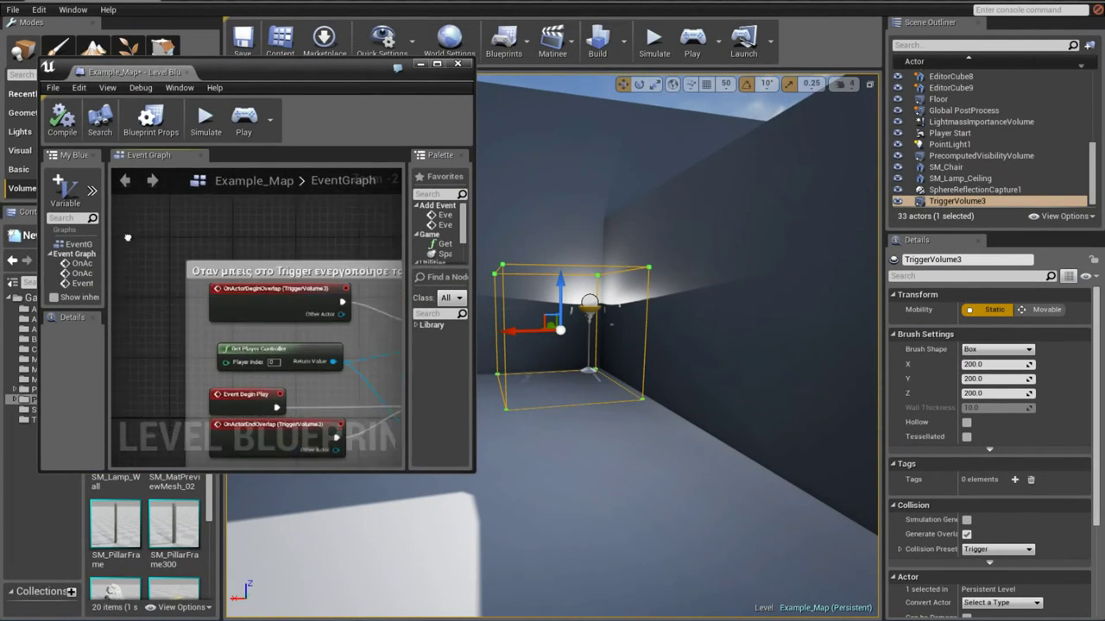
{"action": "scroll", "coordinate": [289, 298], "scroll_direction": "down", "scroll_amount": 1}
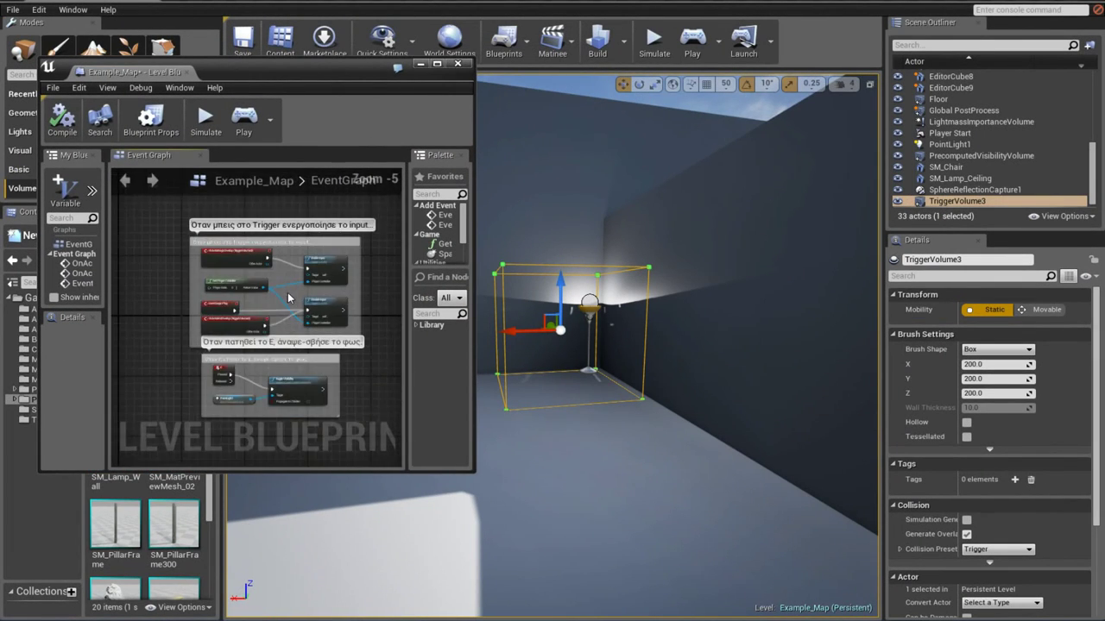
{"action": "right_click_drag", "start_coordinate": [289, 299], "coordinate": [280, 278]}
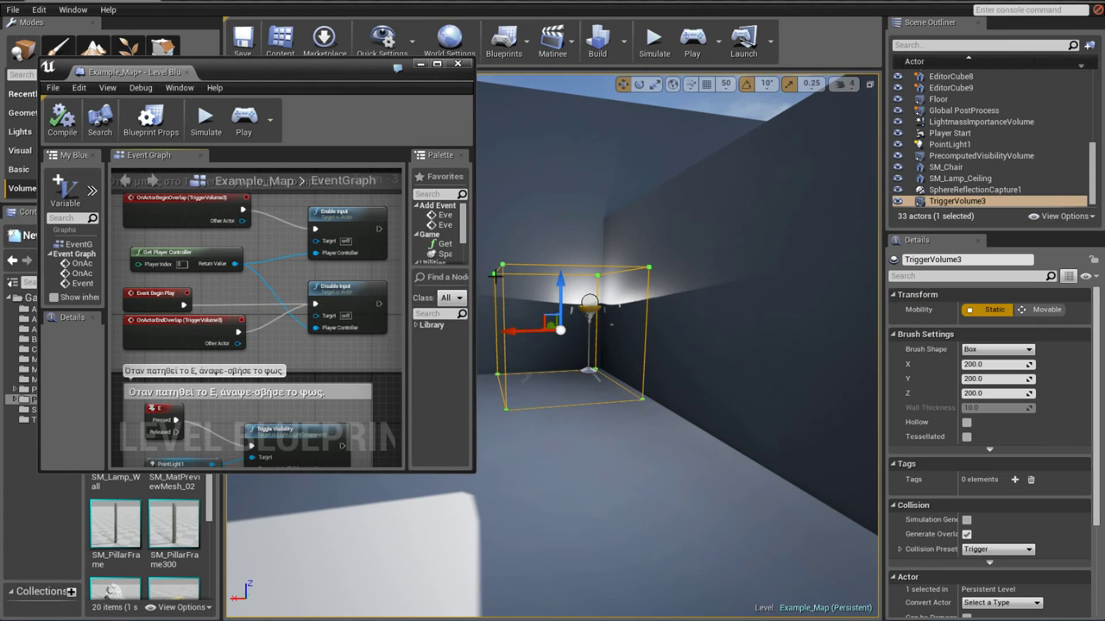
- Start the level and walk the character down the corridor into the lamp's trigger
{"action": "left_click", "coordinate": [692, 39]}
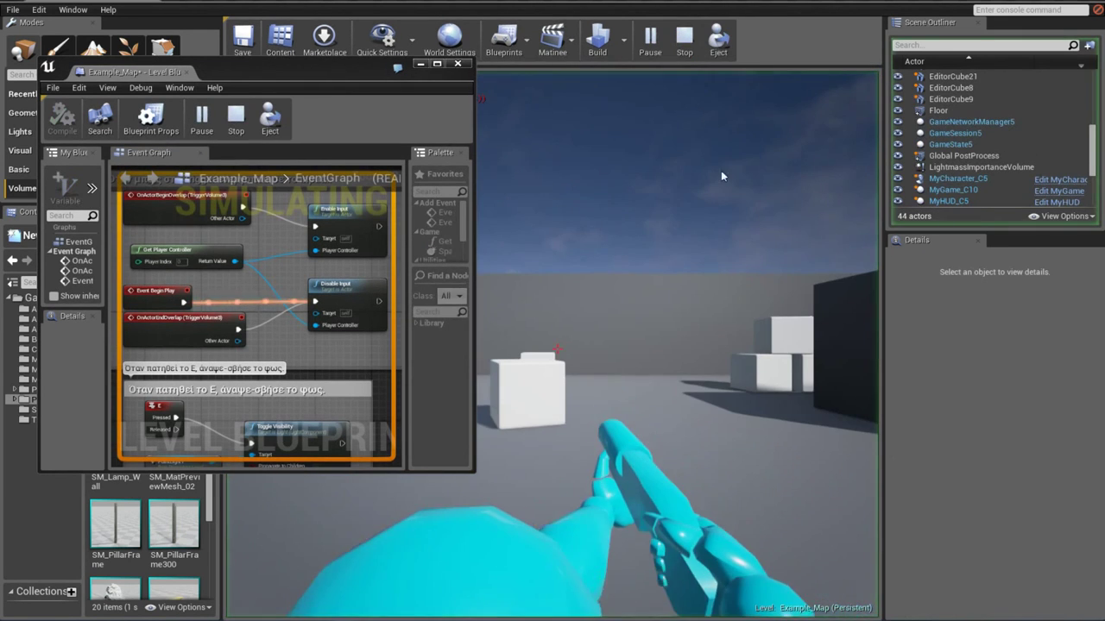
{"action": "key", "text": "w"}
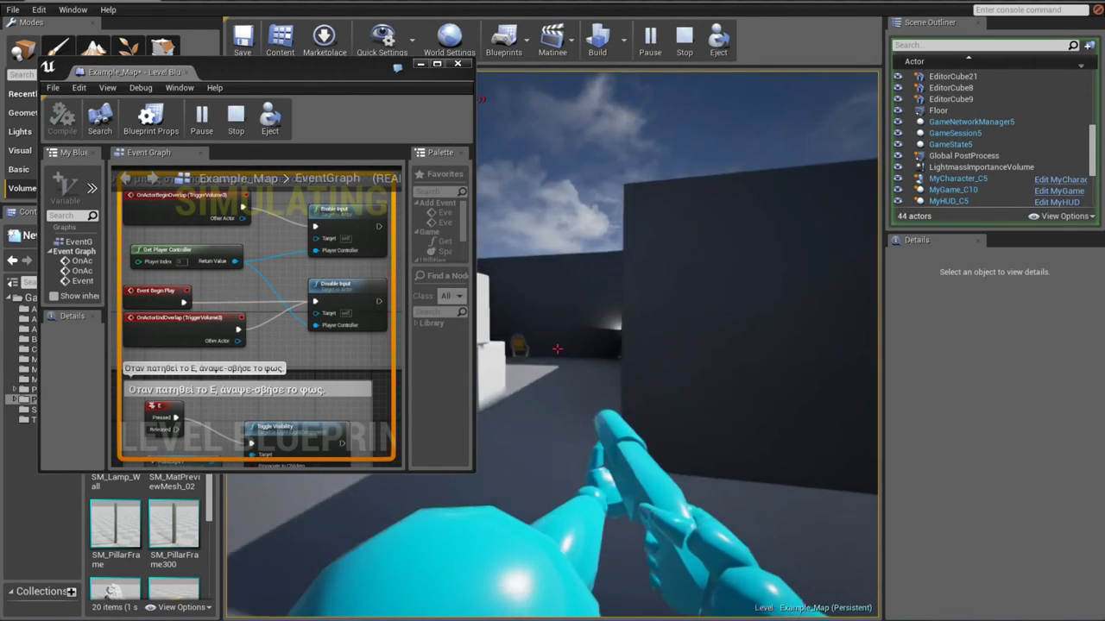
{"action": "key", "text": "w"}
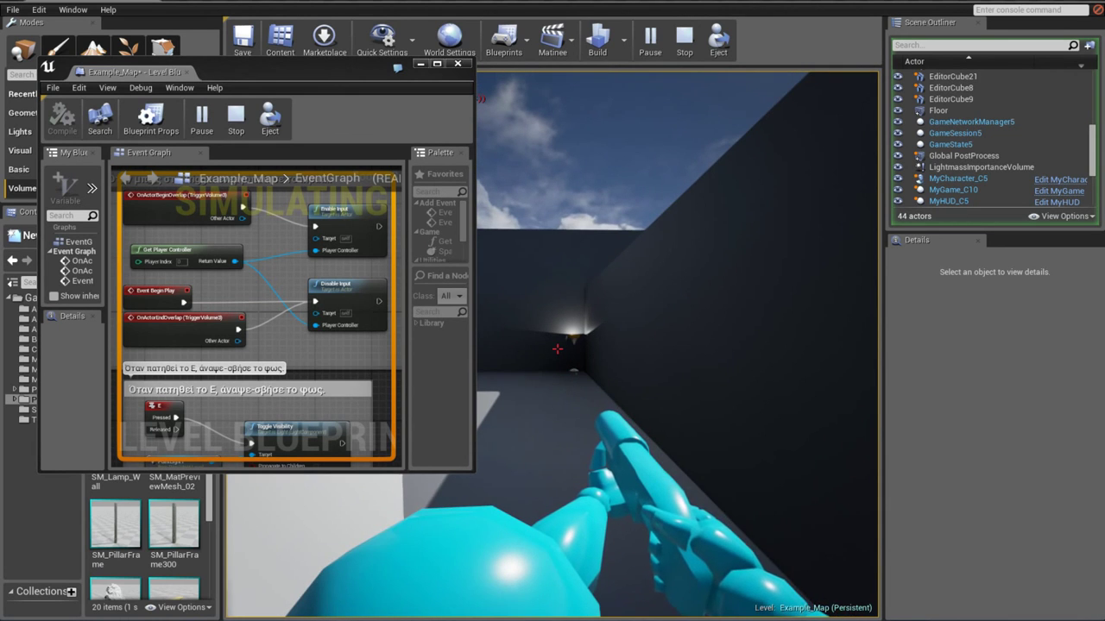
{"action": "key", "text": "w"}
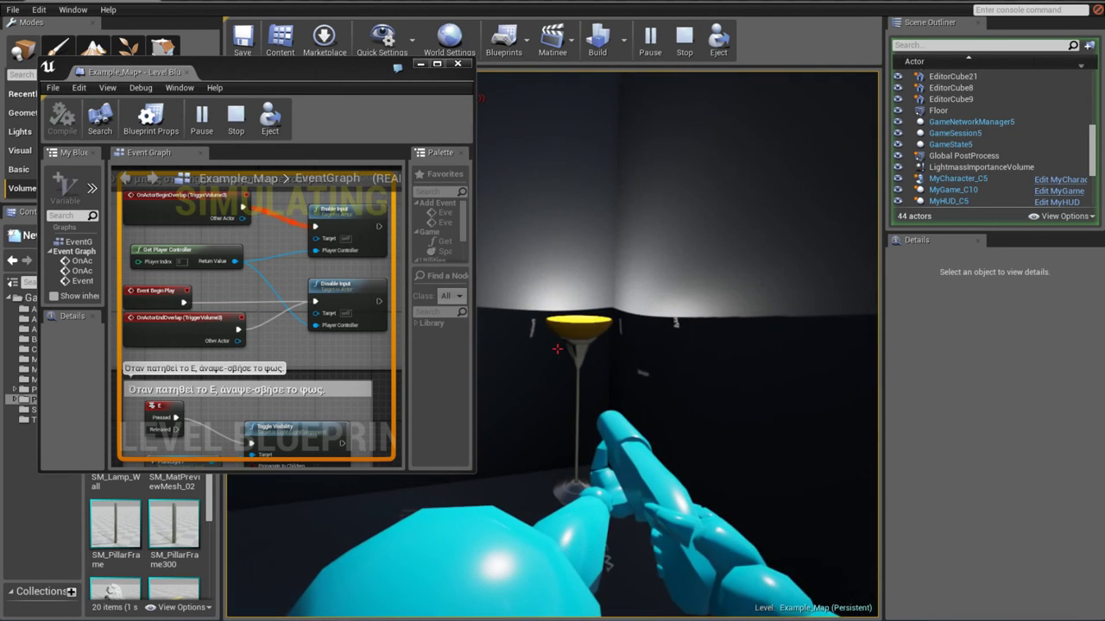
- Toggle the lamp off and on twice with E, stepping in and out of the trigger
{"action": "key", "text": "e"}
{"action": "key", "text": "e"}
{"action": "key", "text": "s"}
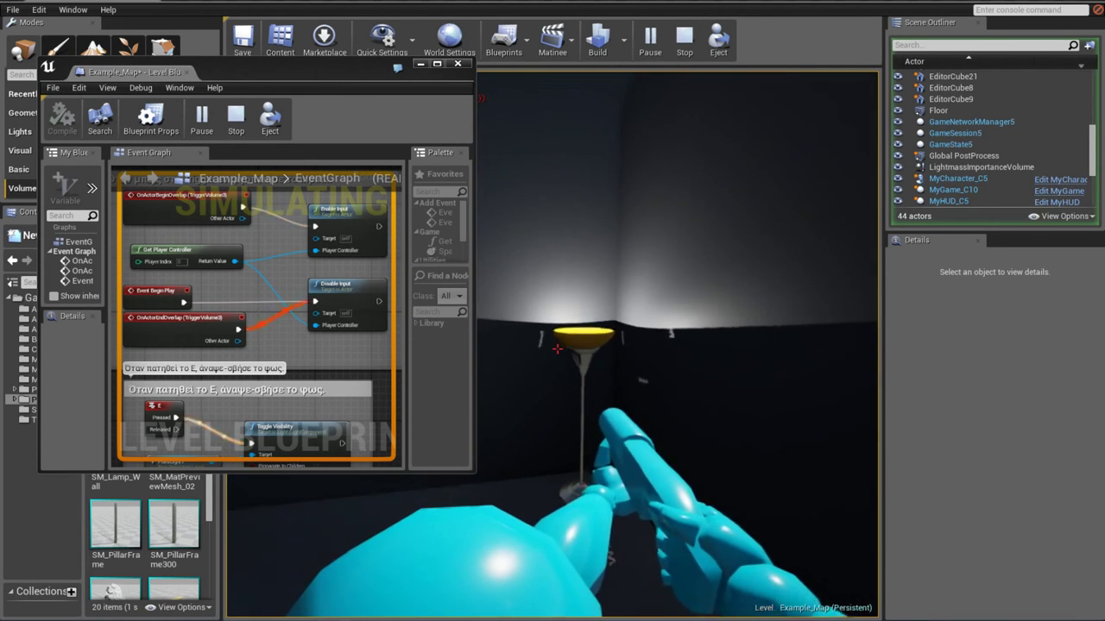
{"action": "key", "text": "w"}
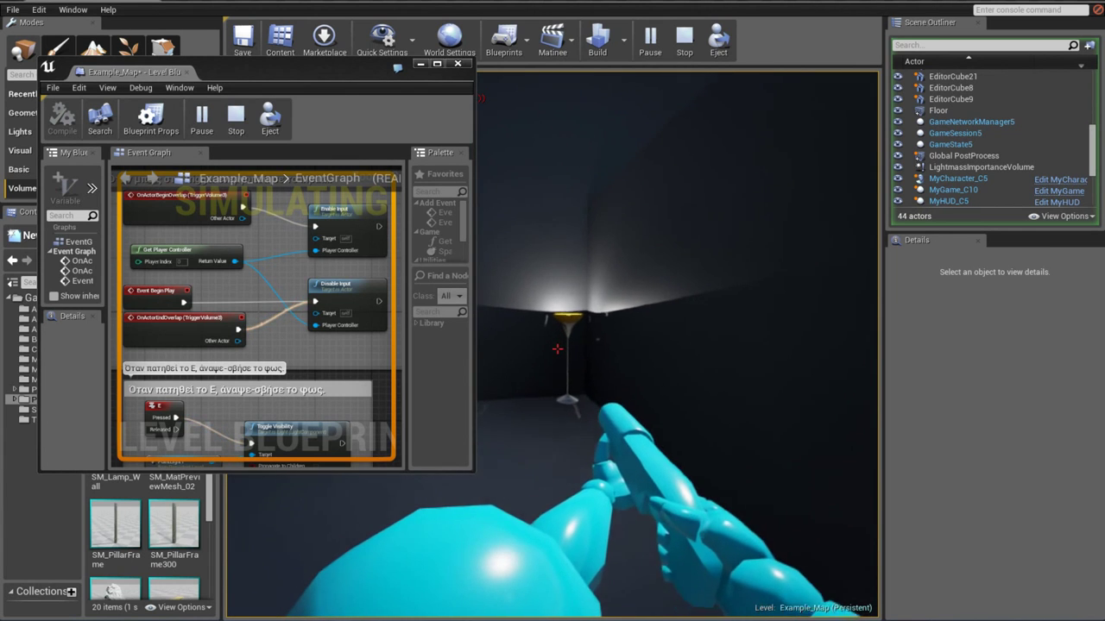
{"action": "key", "text": "e"}
{"action": "key", "text": "e"}
{"action": "key", "text": "s"}
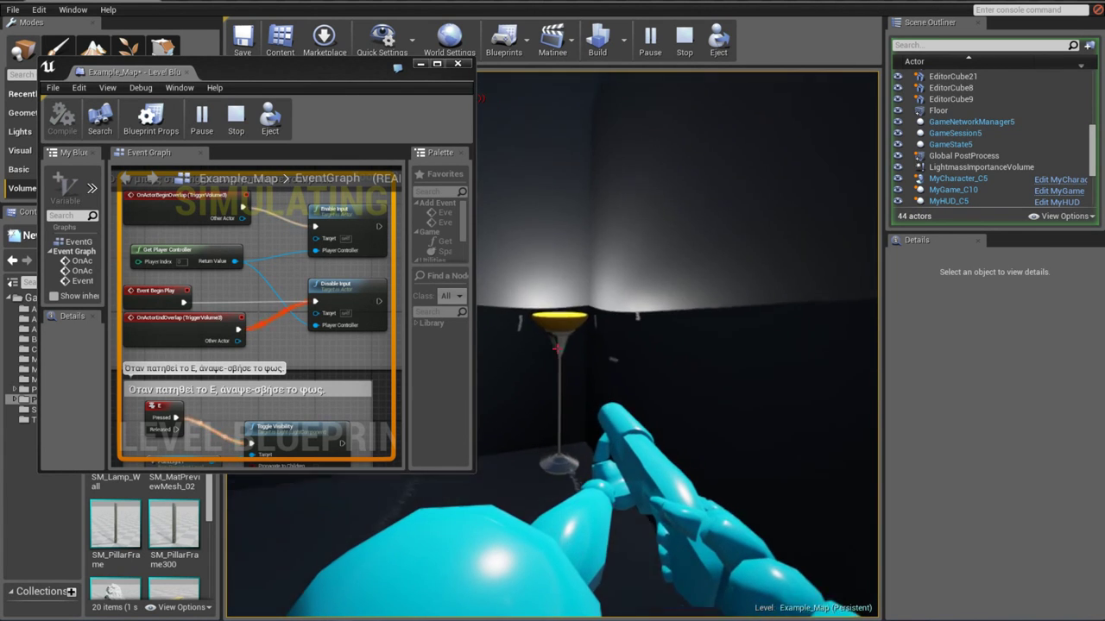
{"action": "mouse_move", "coordinate": [557, 348]}
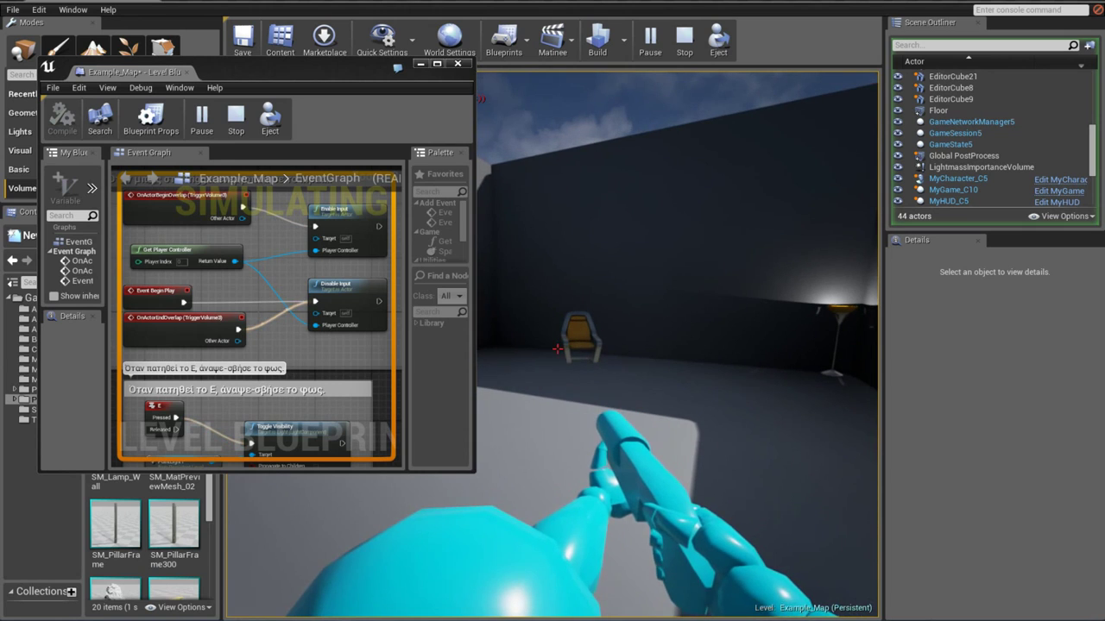